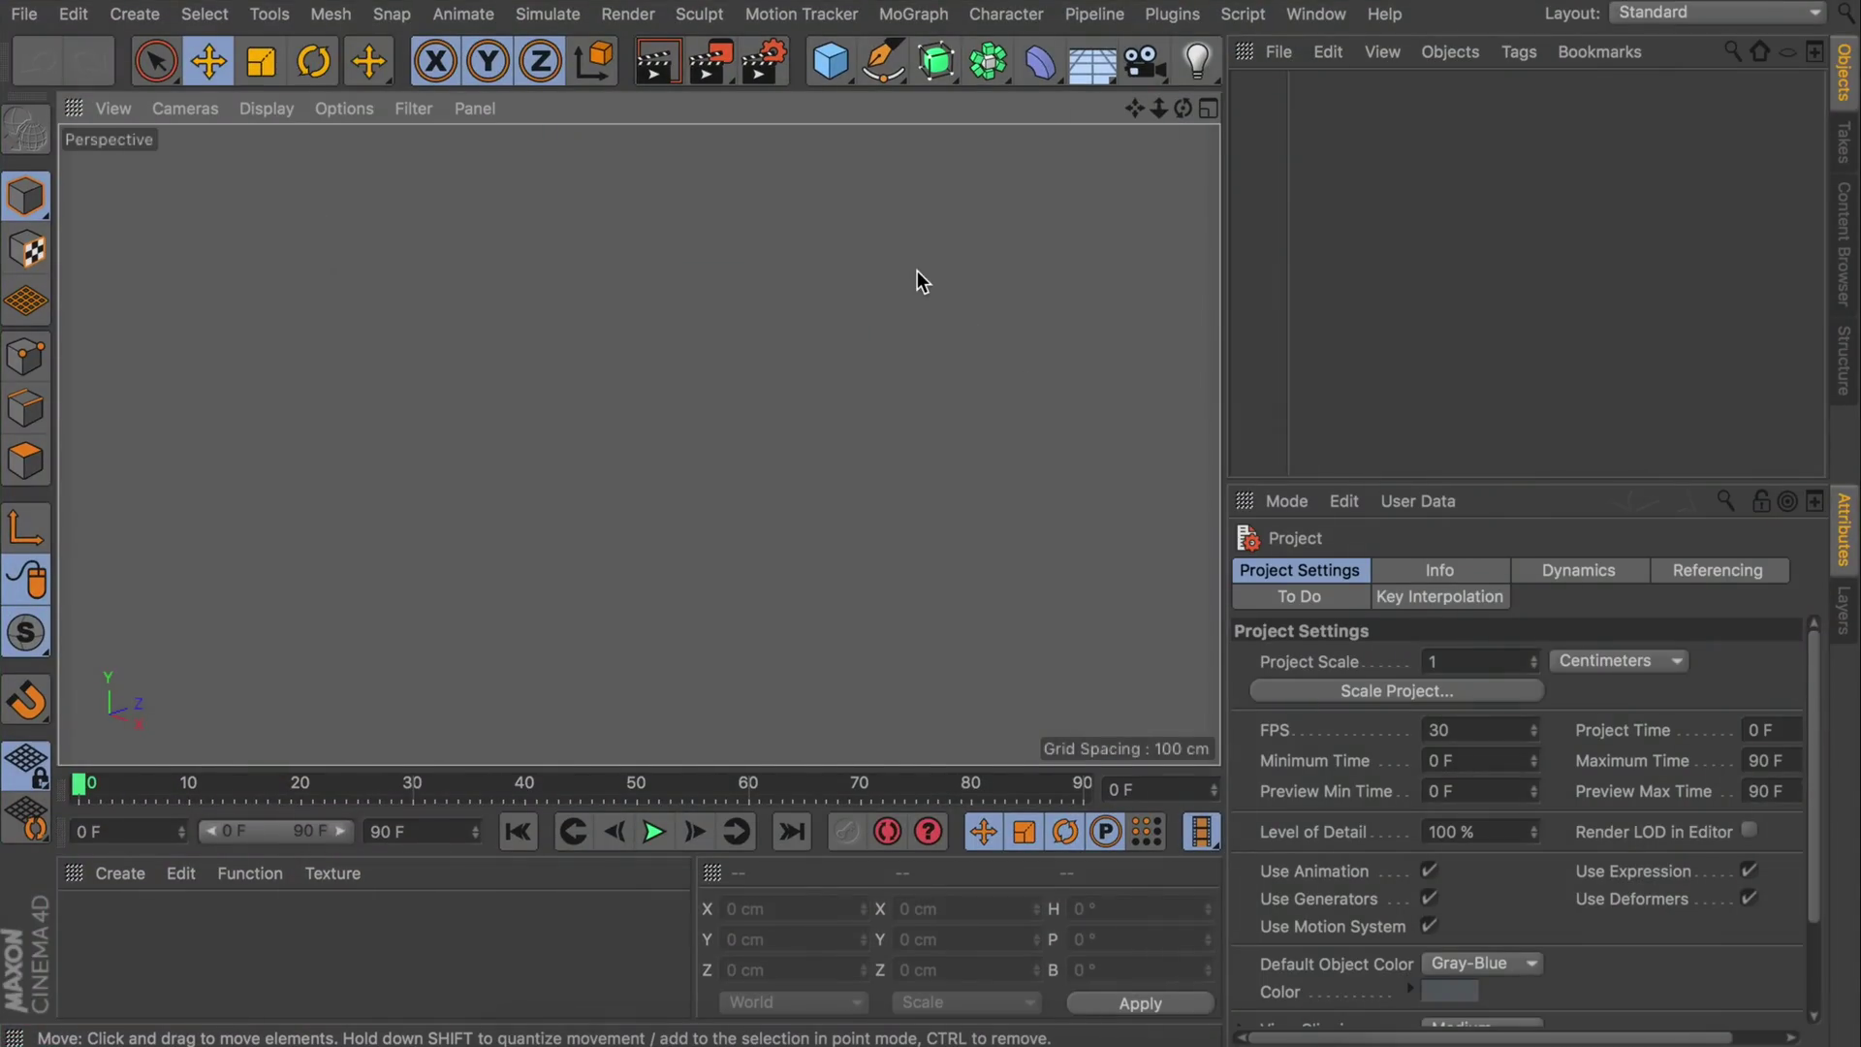
# - Add a Landscape primitive, tick Spherical, and set its Width Segments to 200
pyautogui.click(831, 60)
pyautogui.click(1466, 268)
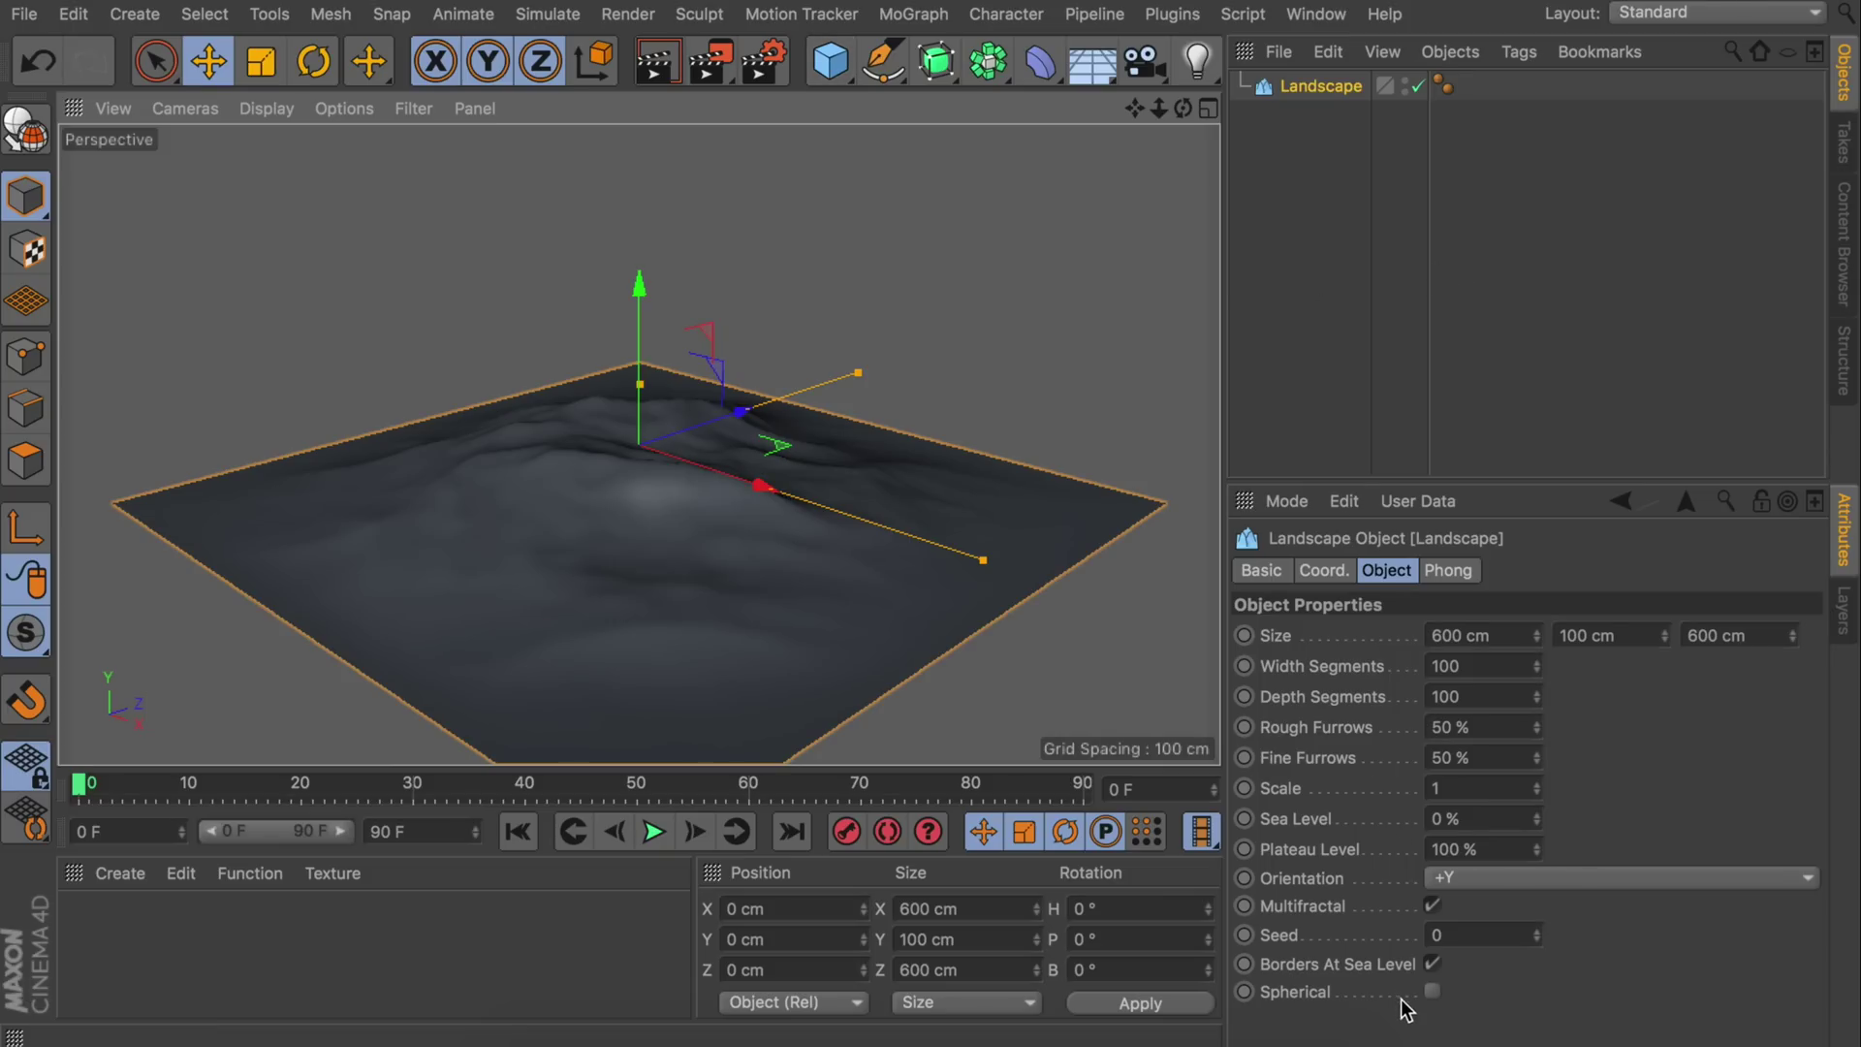
pyautogui.click(1433, 992)
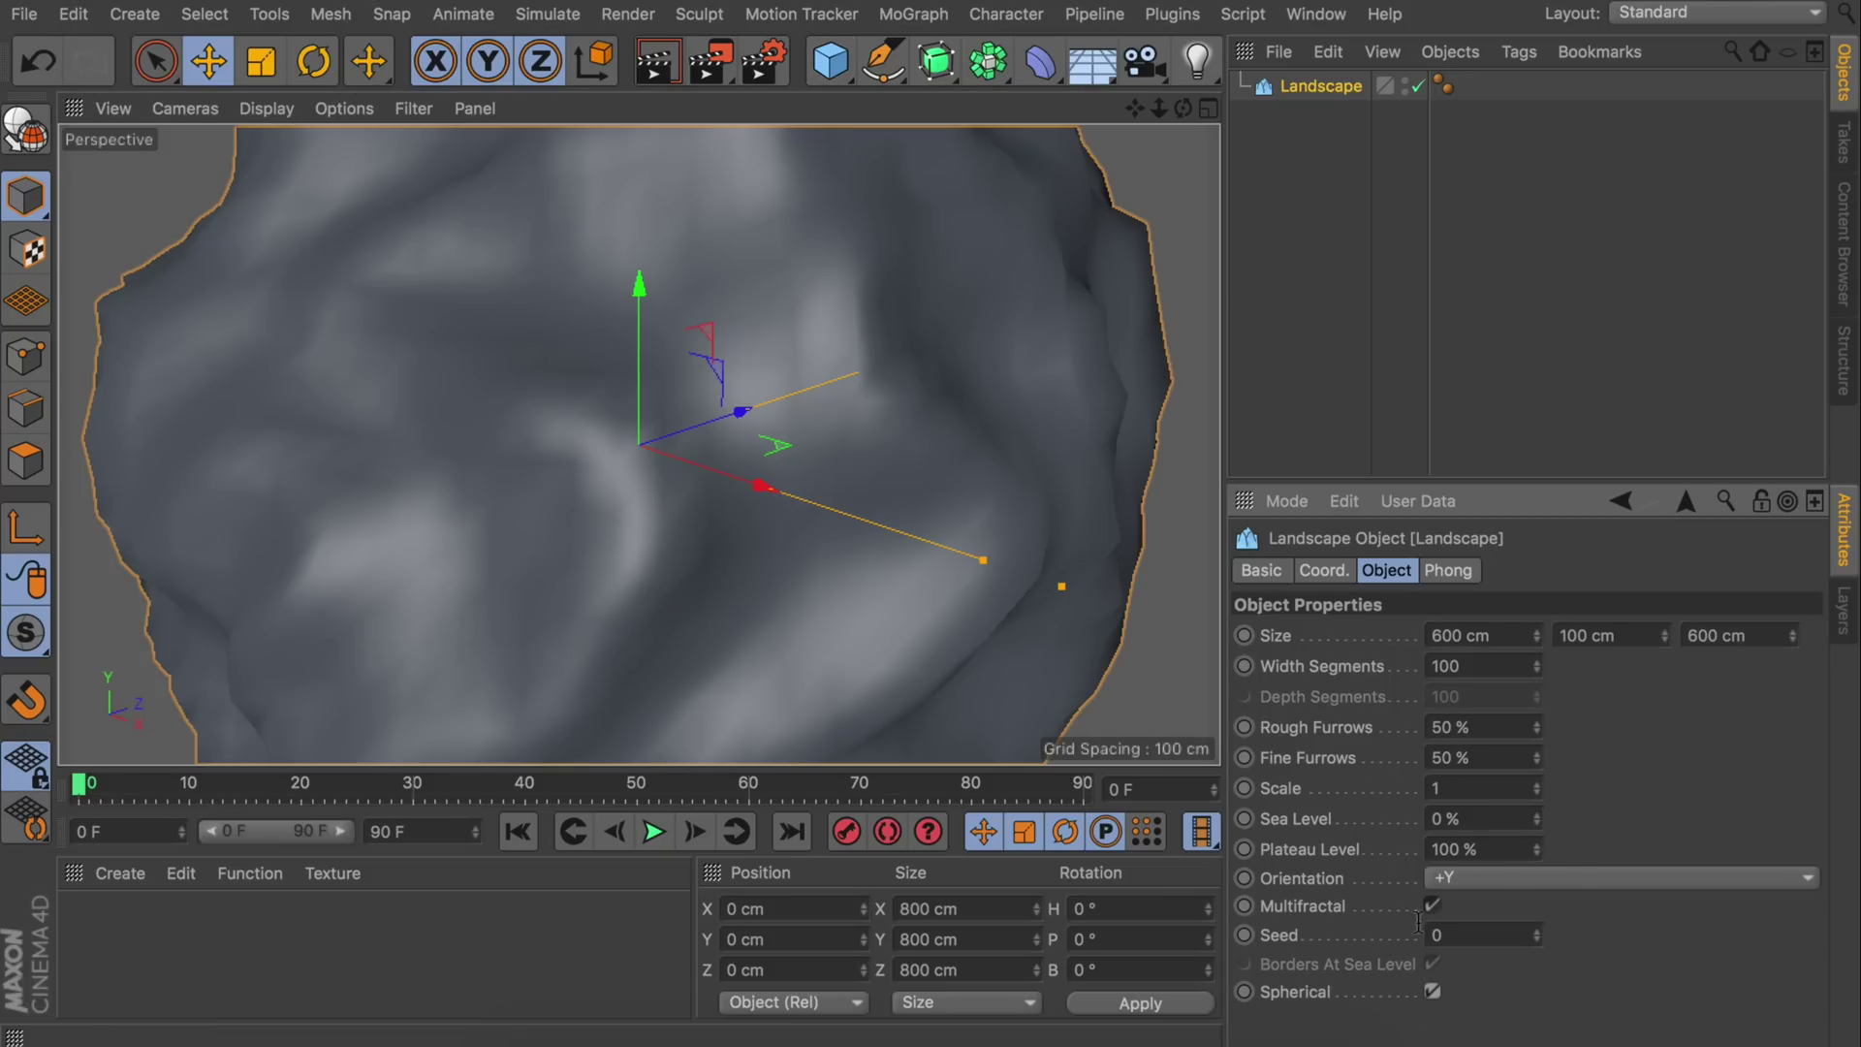
pyautogui.scroll(-1, 860, 567)
pyautogui.scroll(-2, 858, 568)
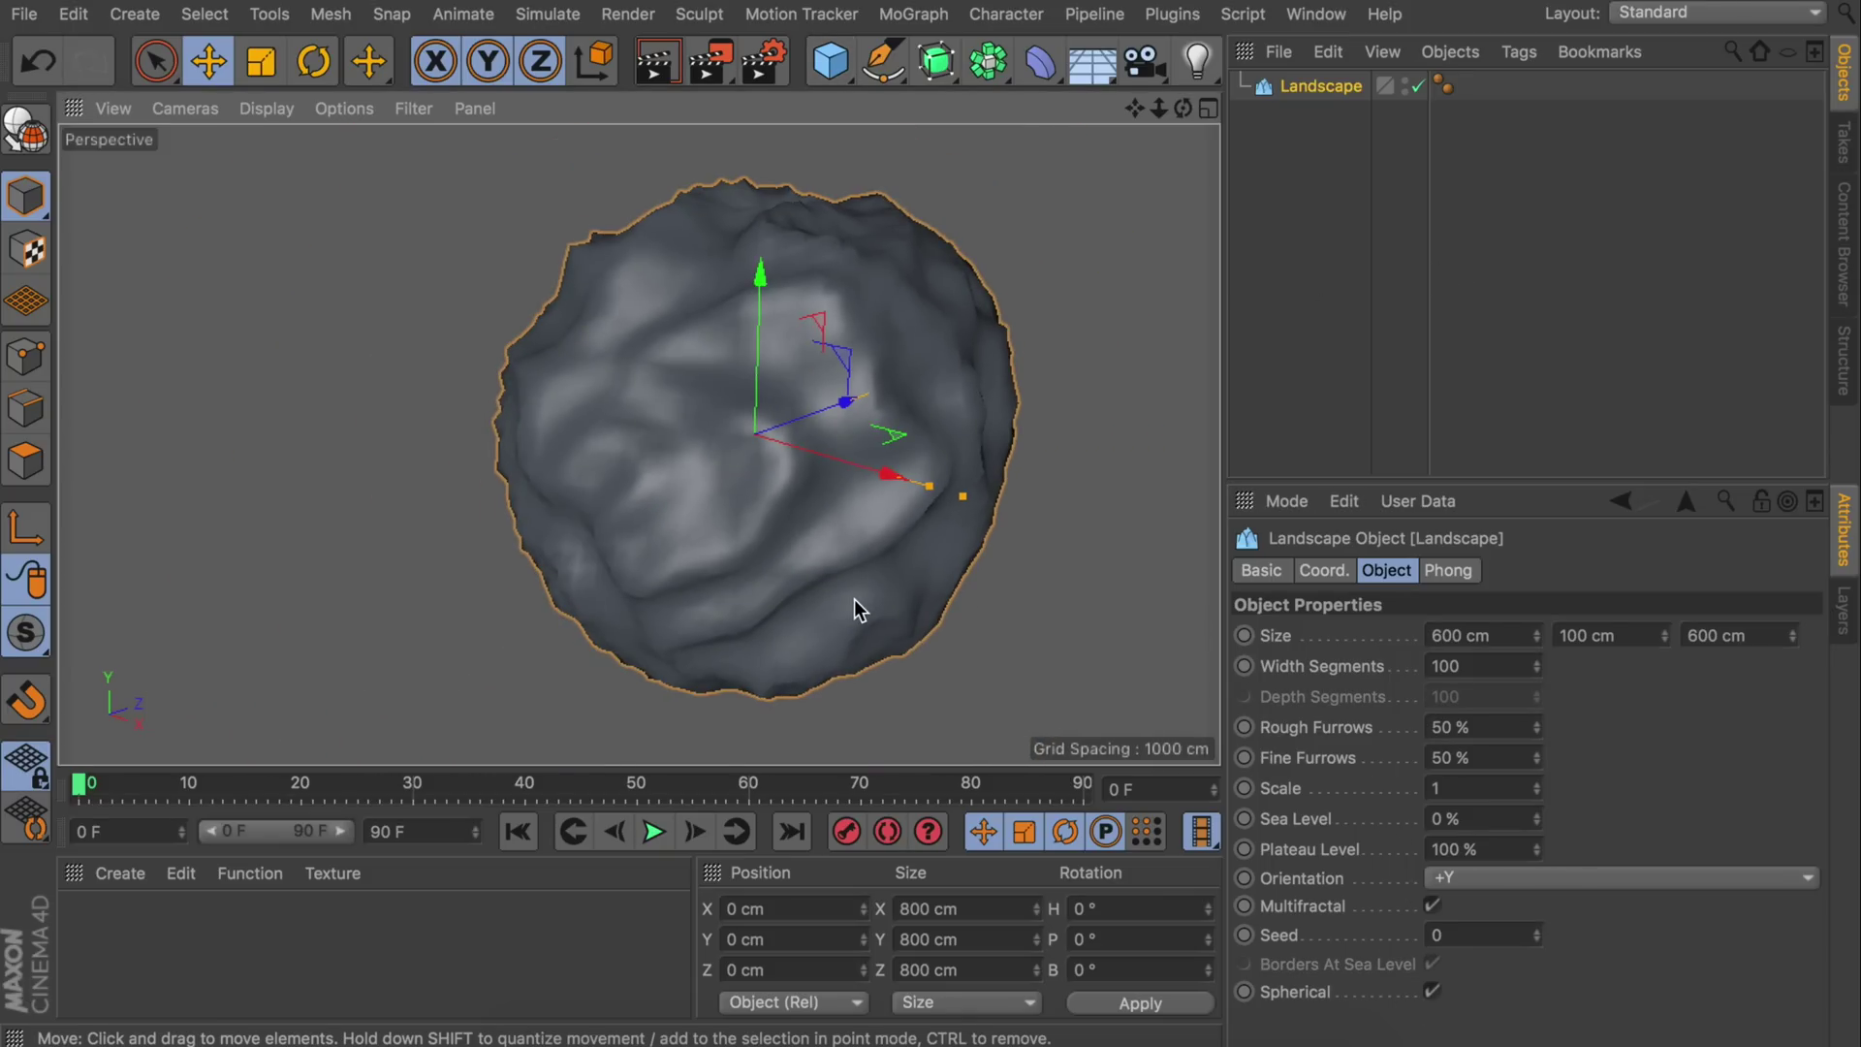
pyautogui.doubleClick(1465, 665)
pyautogui.write('20')
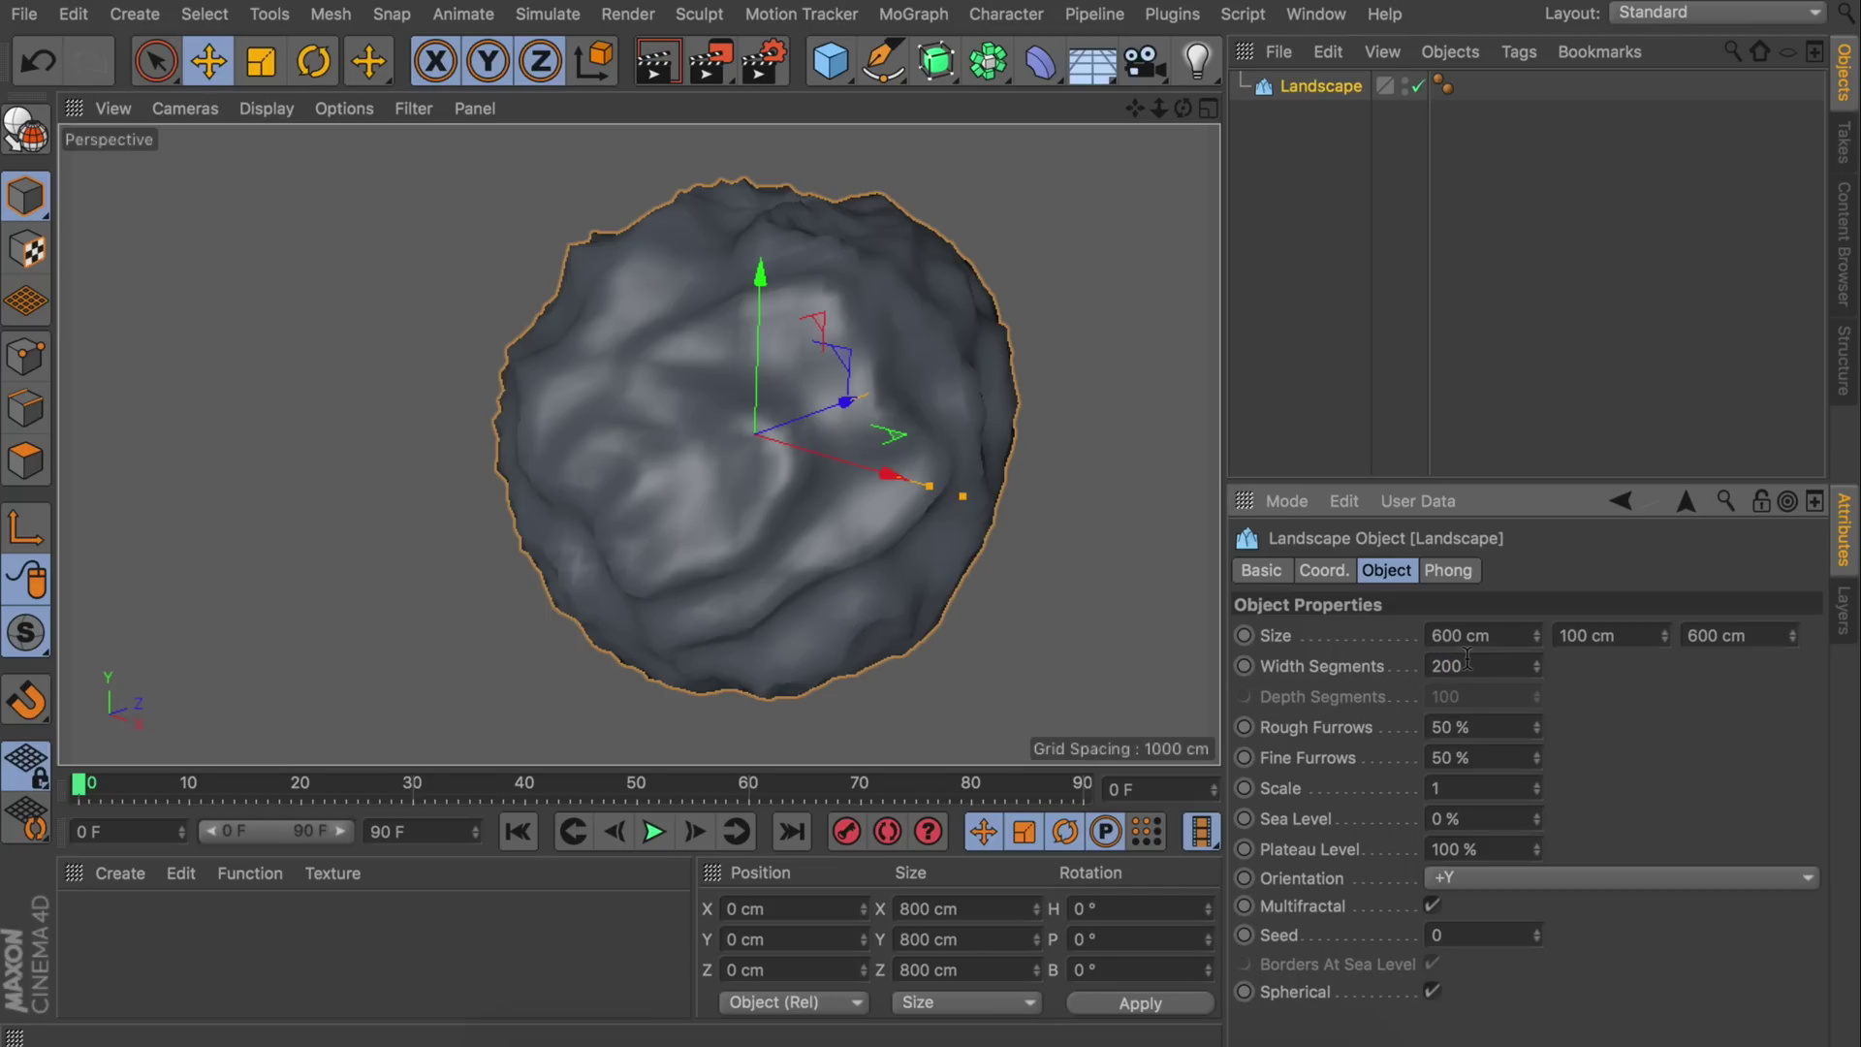
pyautogui.press('Return')
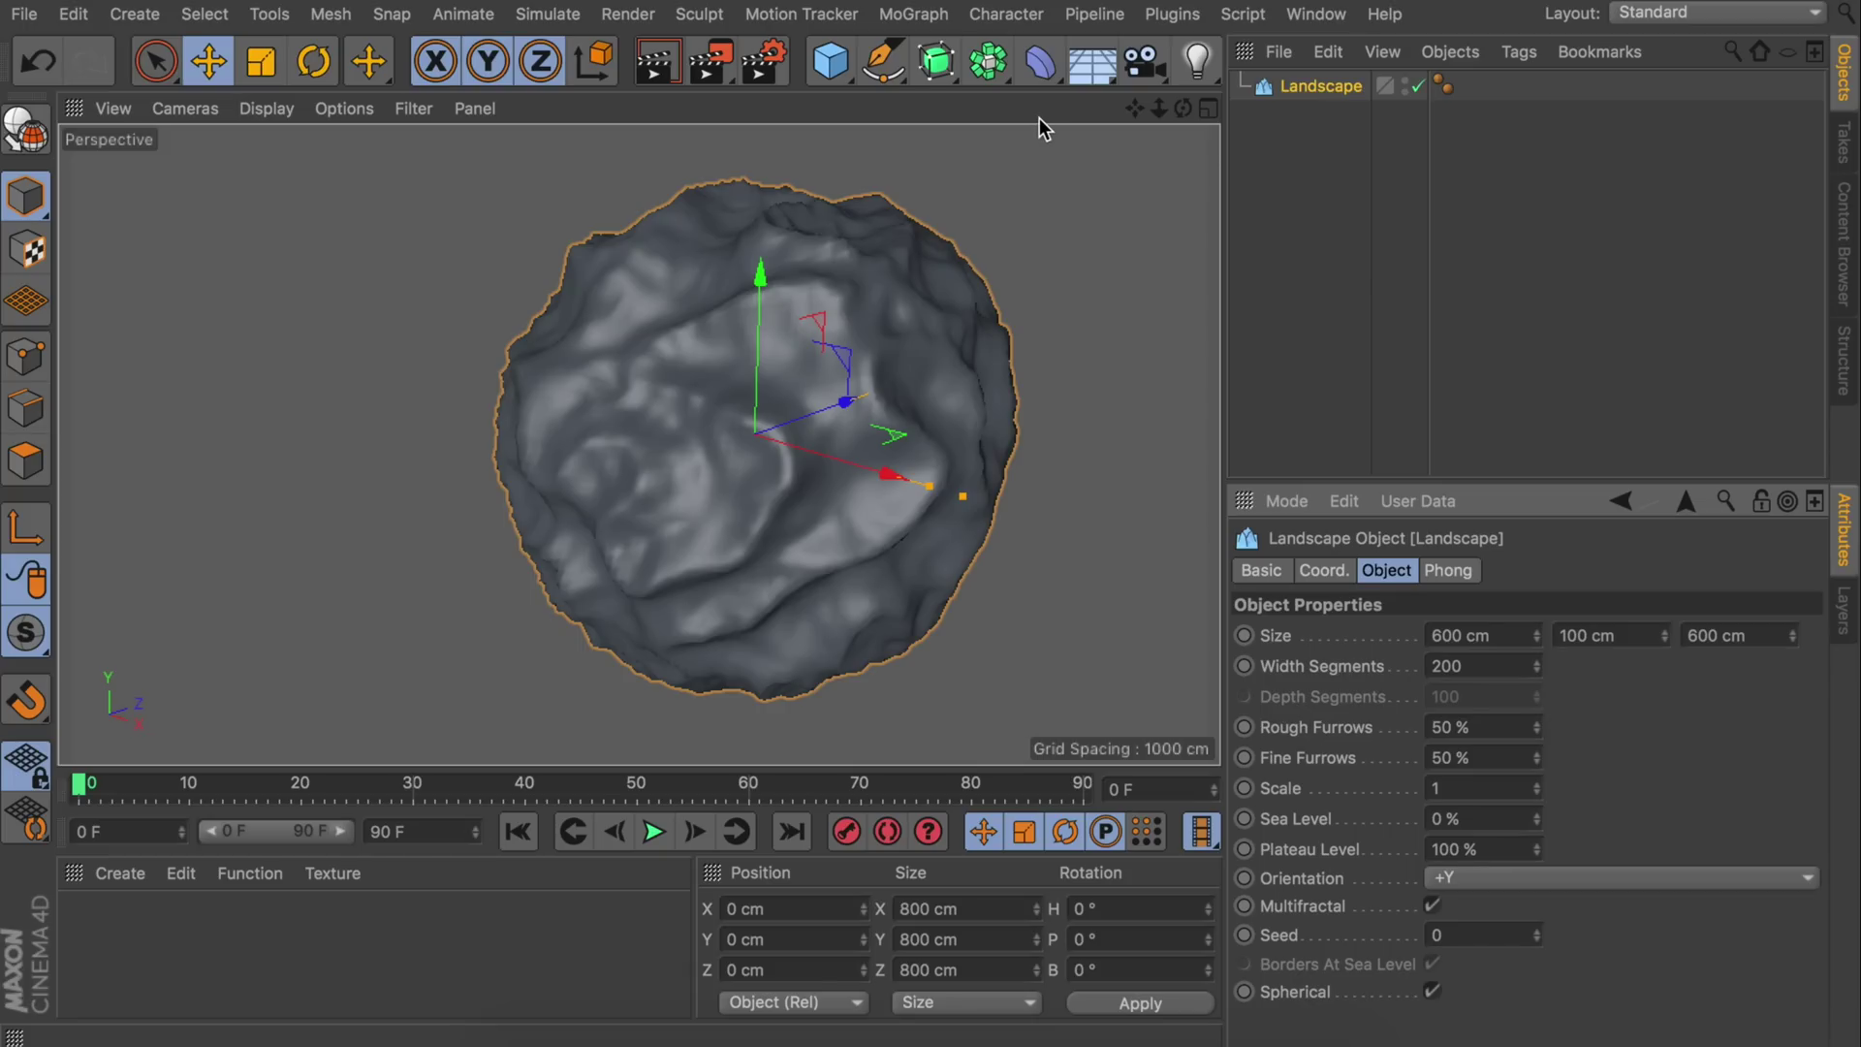
# - Nest a Bend deformer under the Landscape and fit it to its parent's 800 cm size
pyautogui.click(1043, 70)
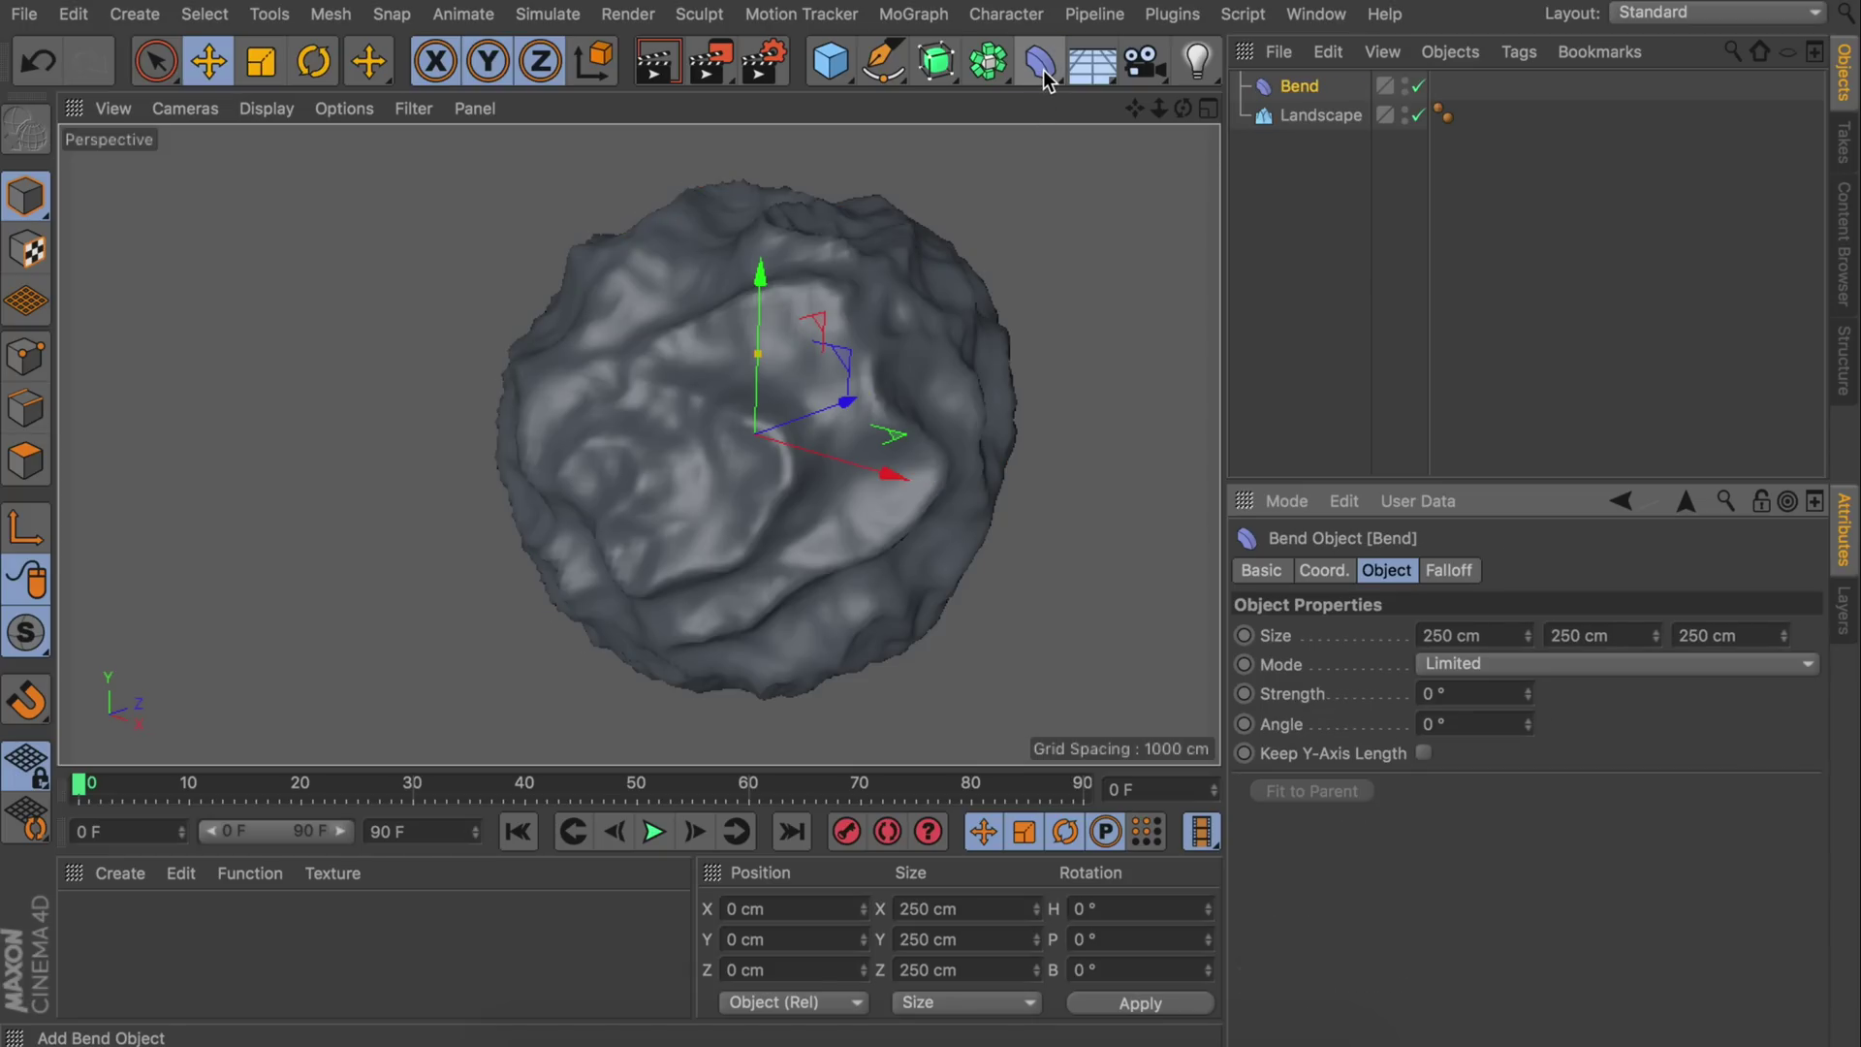
pyautogui.moveTo(1301, 89); pyautogui.dragTo(1304, 118)
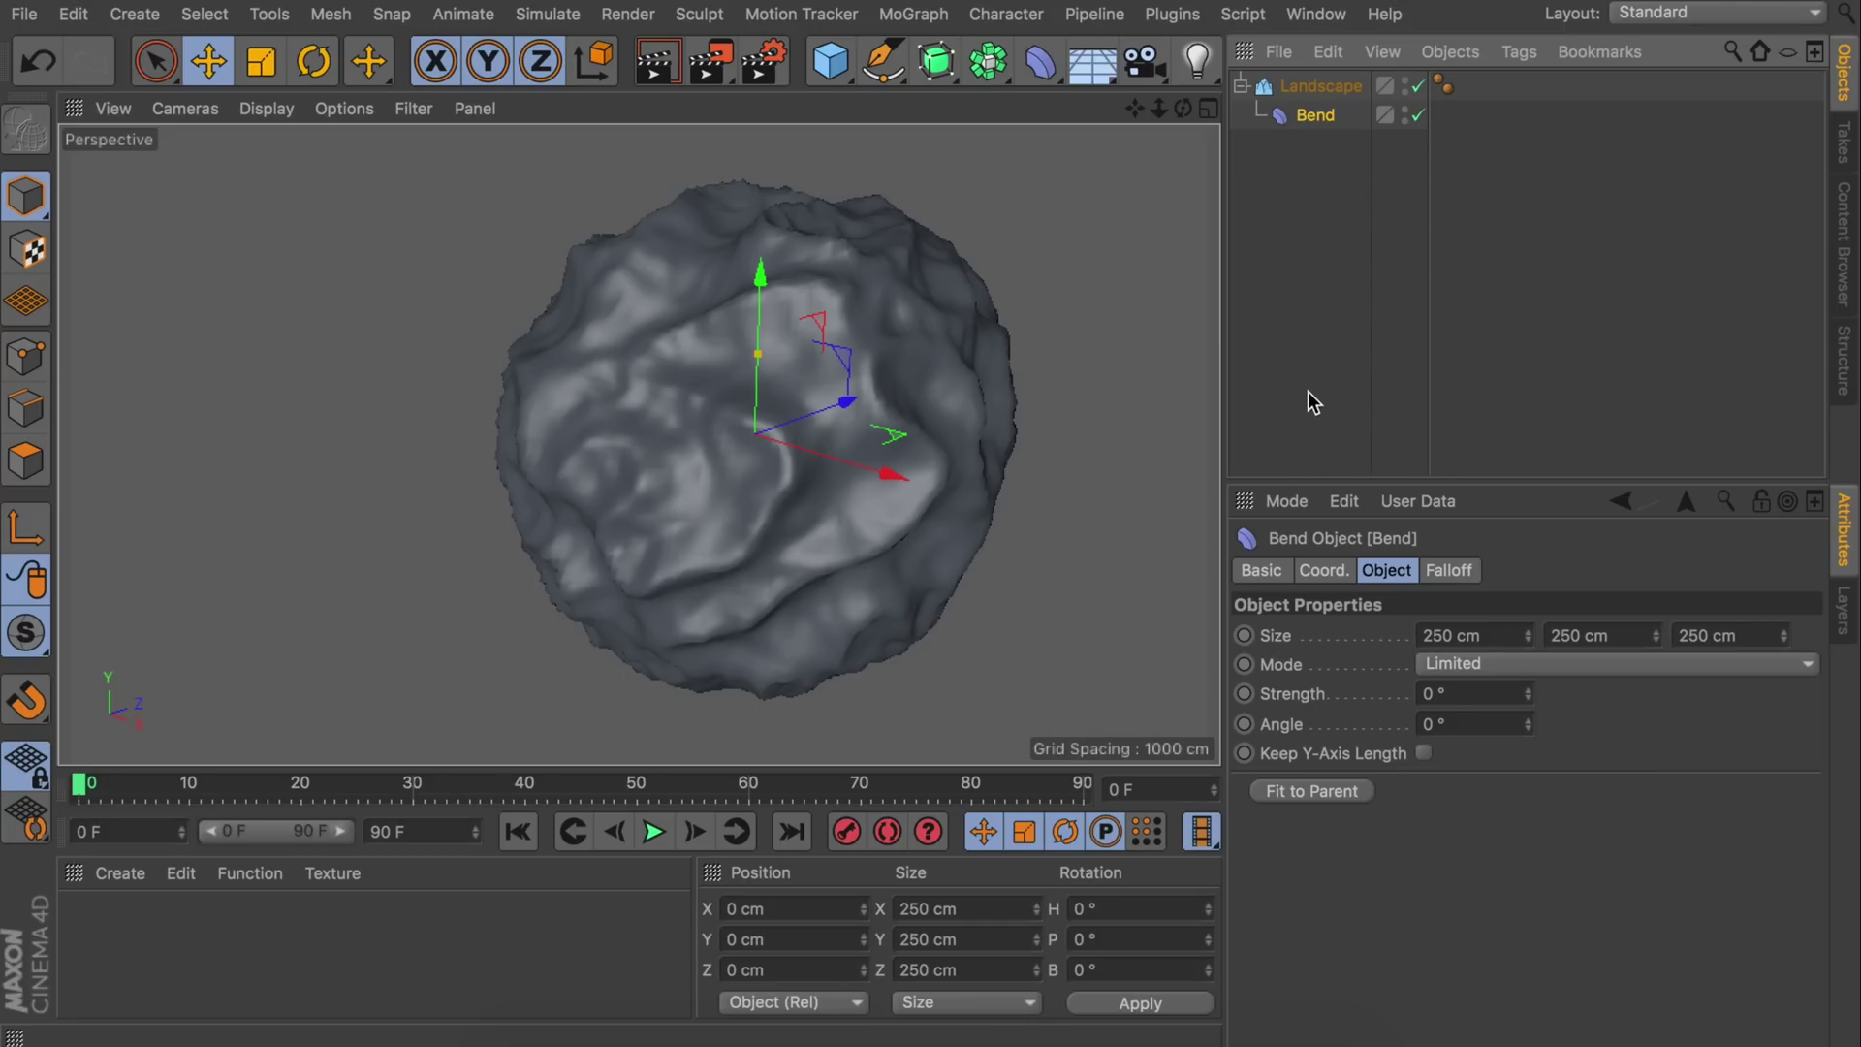
pyautogui.click(1299, 792)
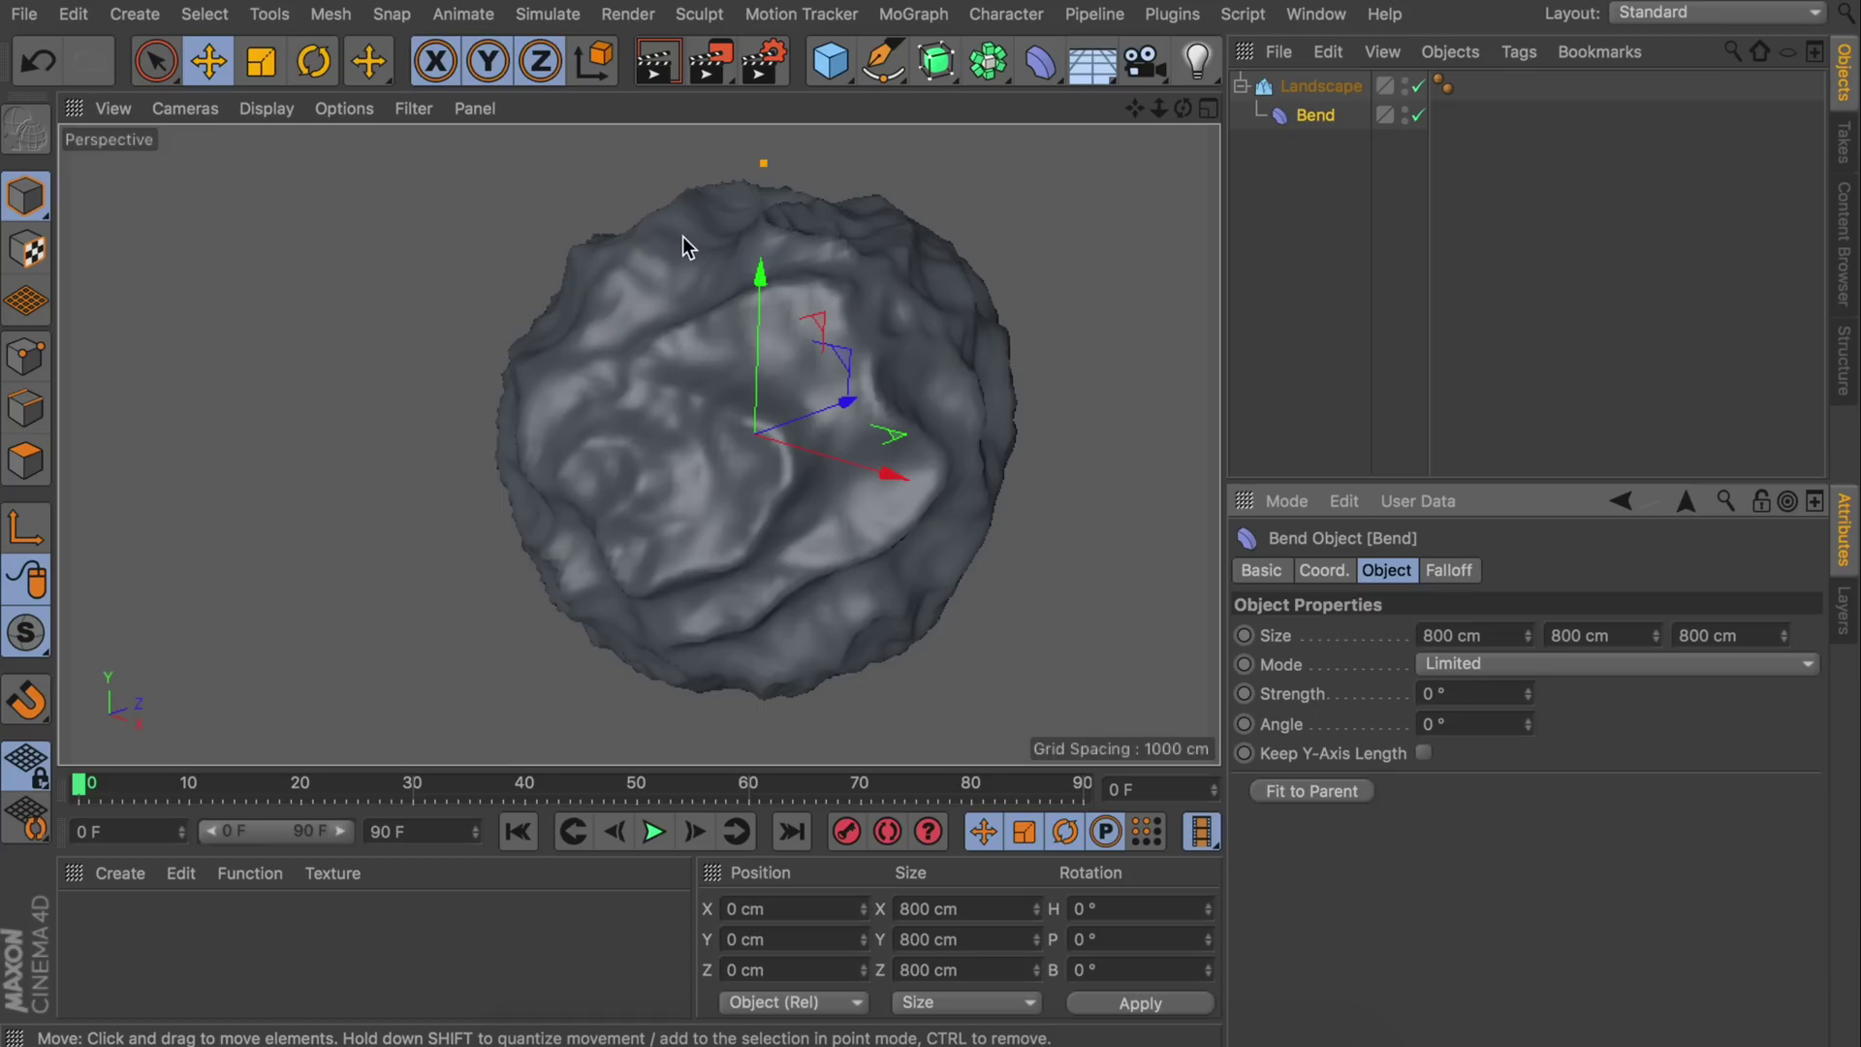
# - Show deformers in the viewport filter and select the Landscape
pyautogui.click(417, 109)
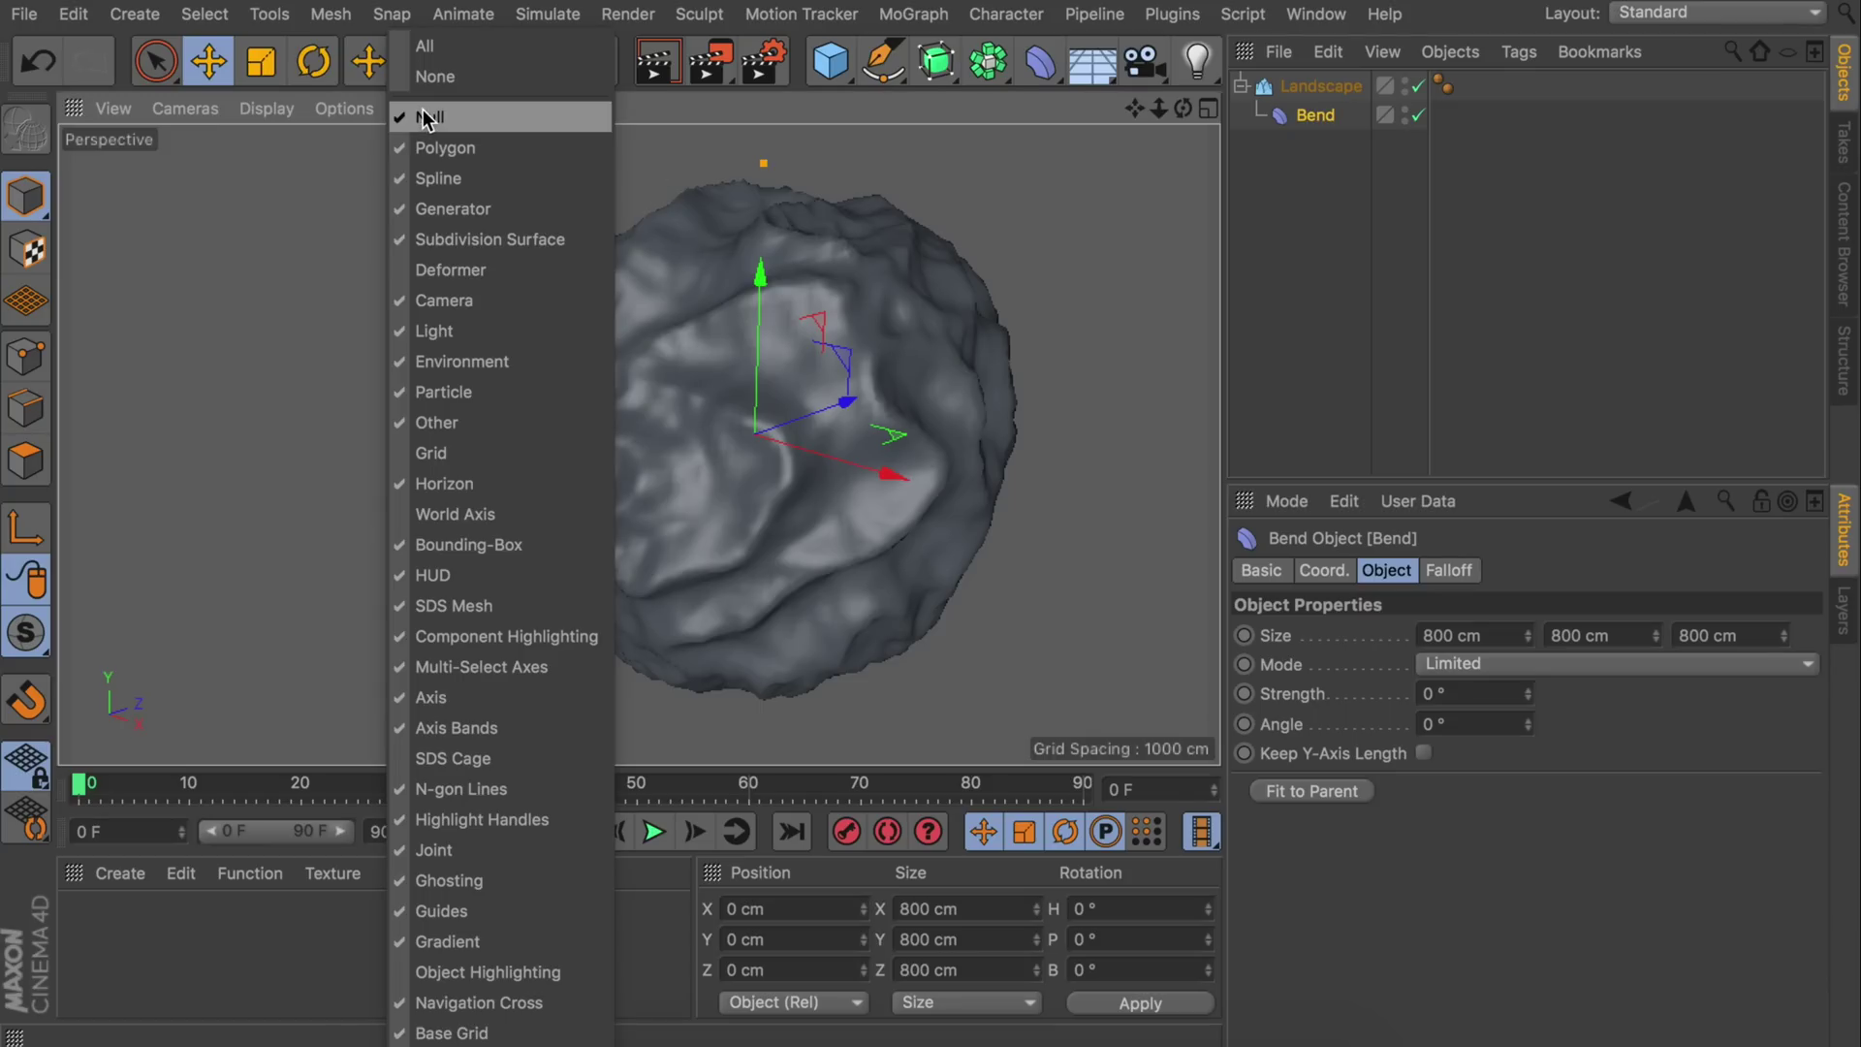
pyautogui.click(463, 271)
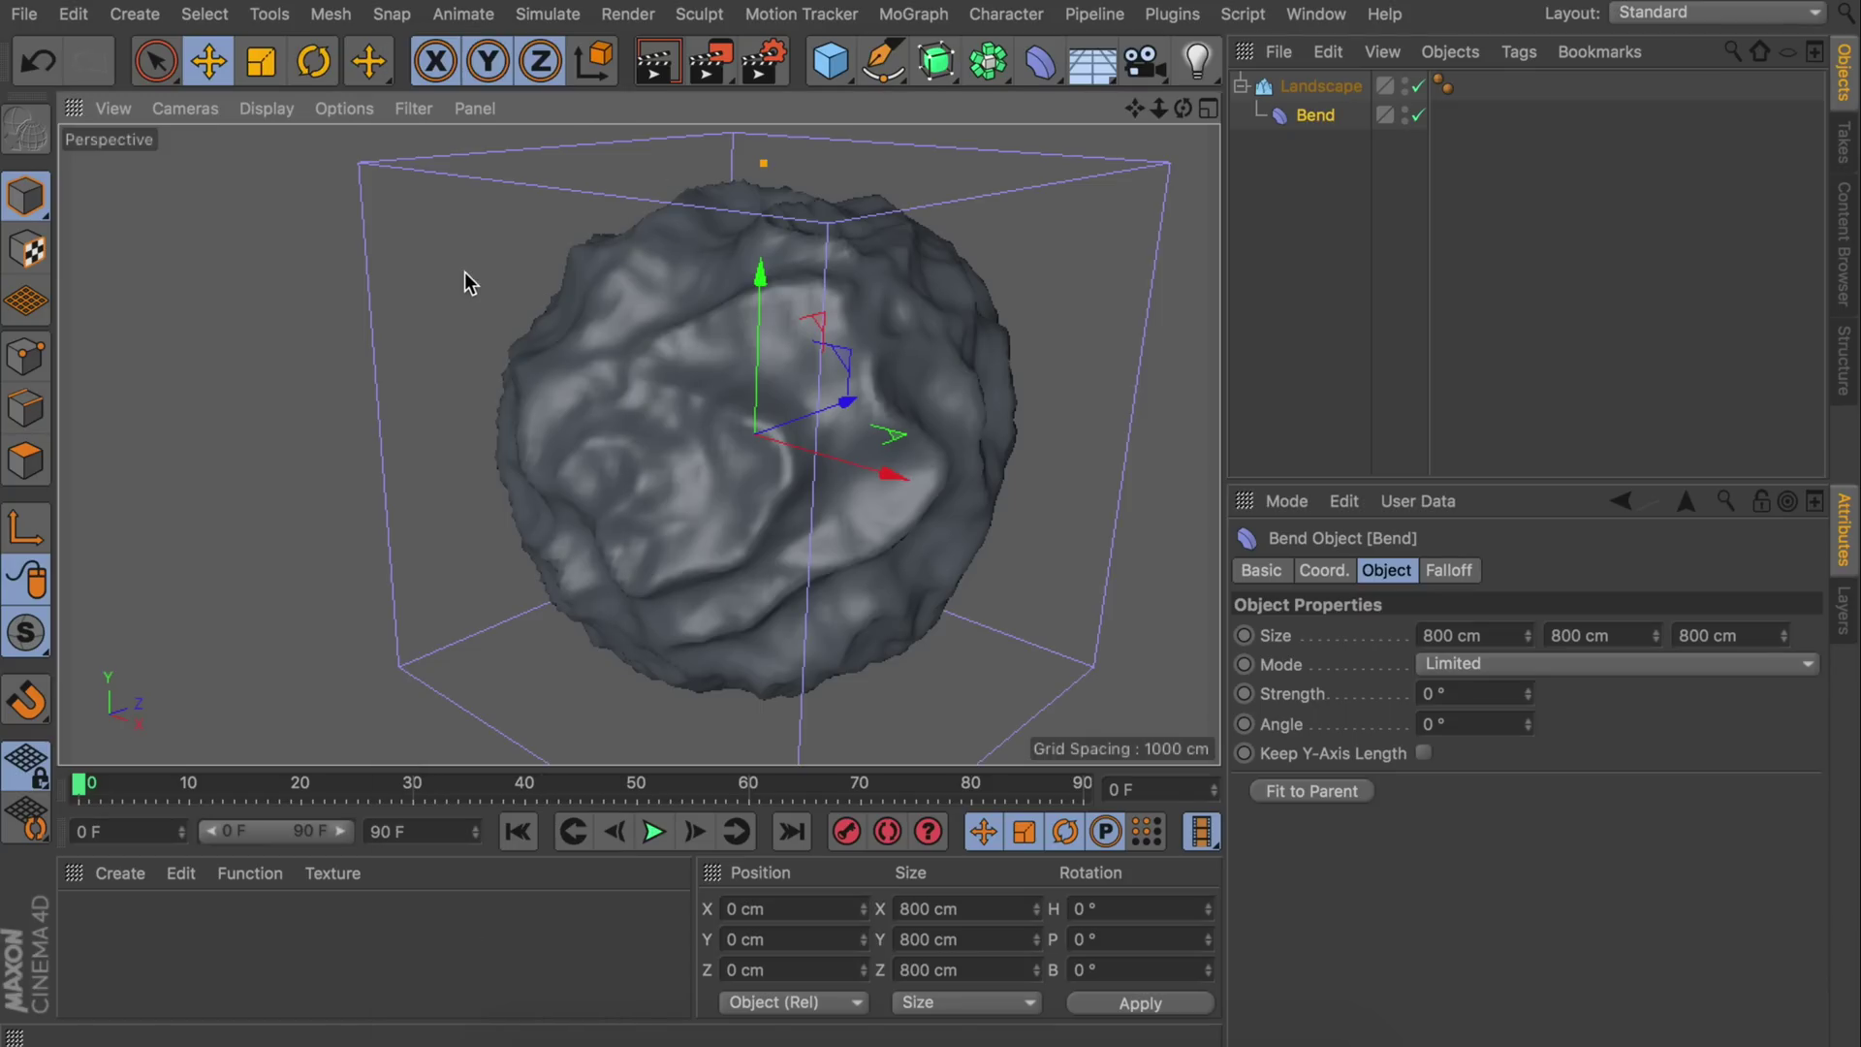
pyautogui.click(898, 302)
pyautogui.keyDown('alt'); pyautogui.moveTo(905, 289); pyautogui.dragTo(857, 374); pyautogui.keyUp('alt')
# - Set the Bend deformer's Strength to 435° to curl the landscape into a ring
pyautogui.click(1243, 149)
pyautogui.click(1304, 116)
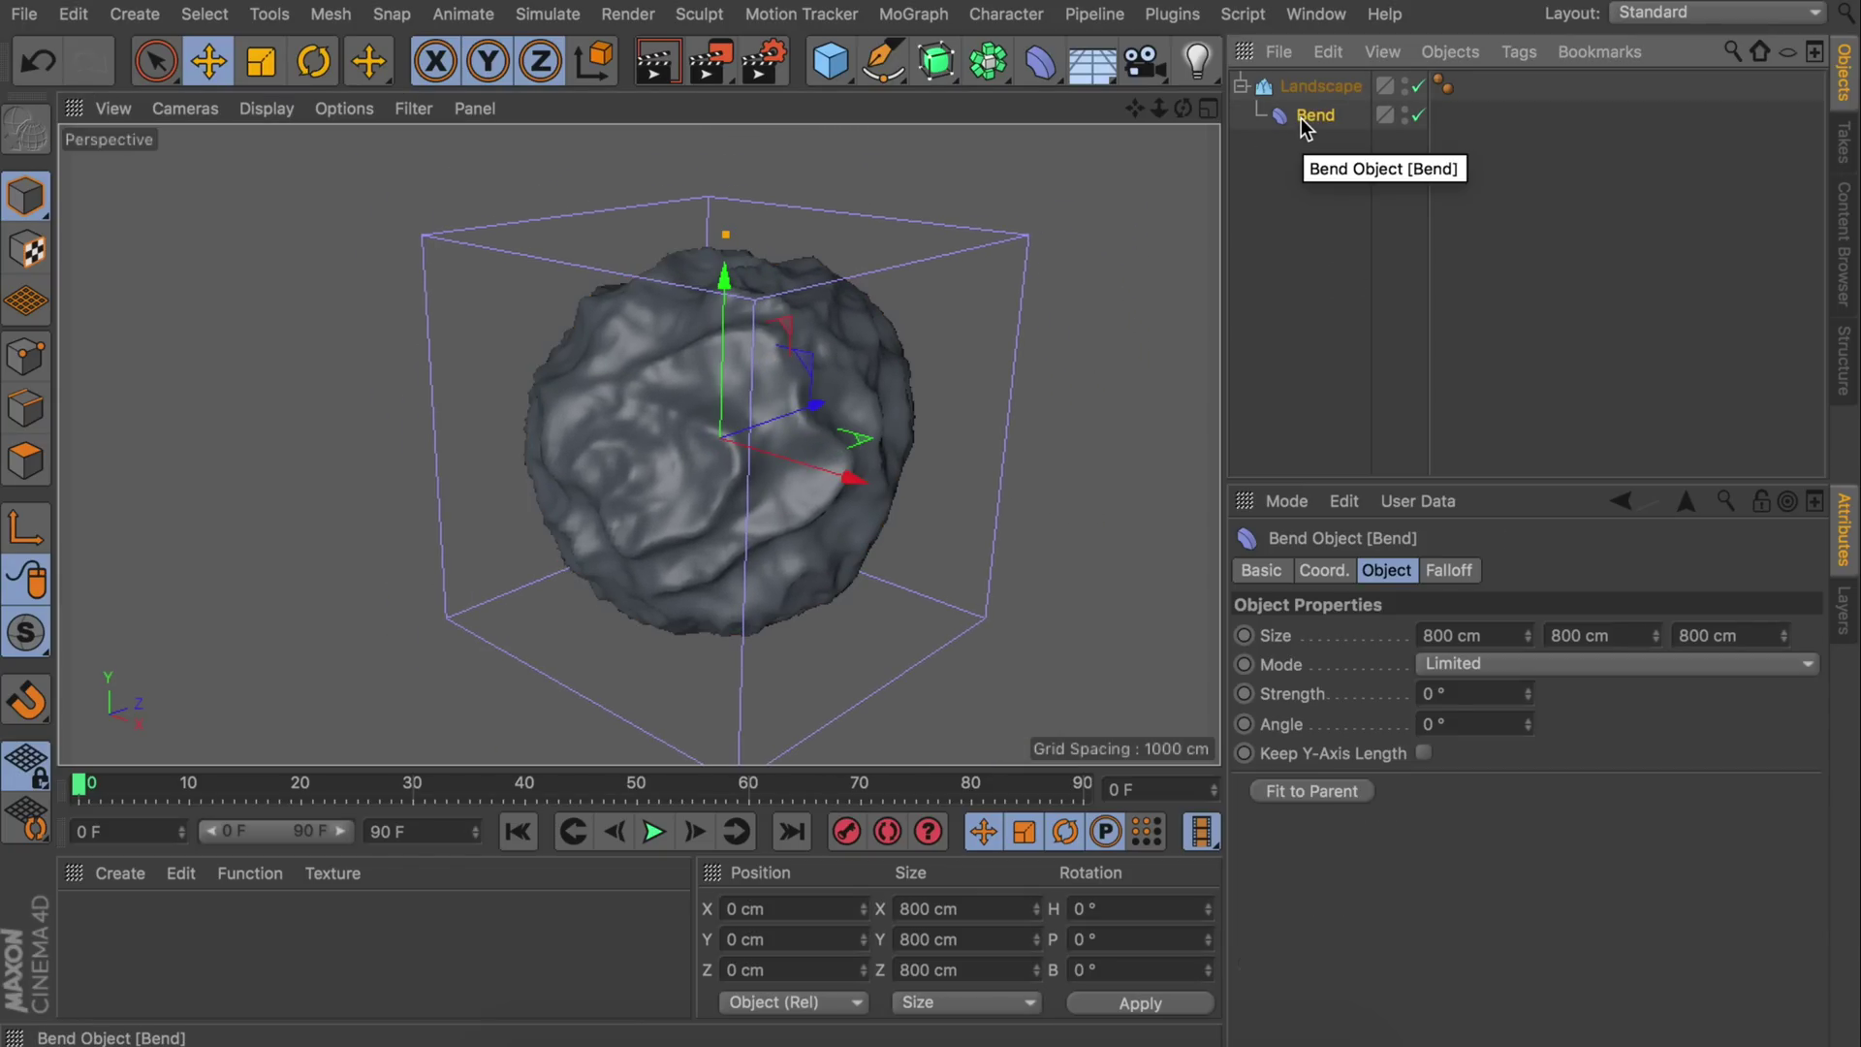
pyautogui.moveTo(1528, 693); pyautogui.dragTo(1570, 669)
pyautogui.keyDown('alt'); pyautogui.moveTo(872, 591); pyautogui.dragTo(998, 591, button='middle'); pyautogui.keyUp('alt')
pyautogui.keyDown('alt'); pyautogui.moveTo(999, 594); pyautogui.dragTo(869, 395); pyautogui.keyUp('alt')
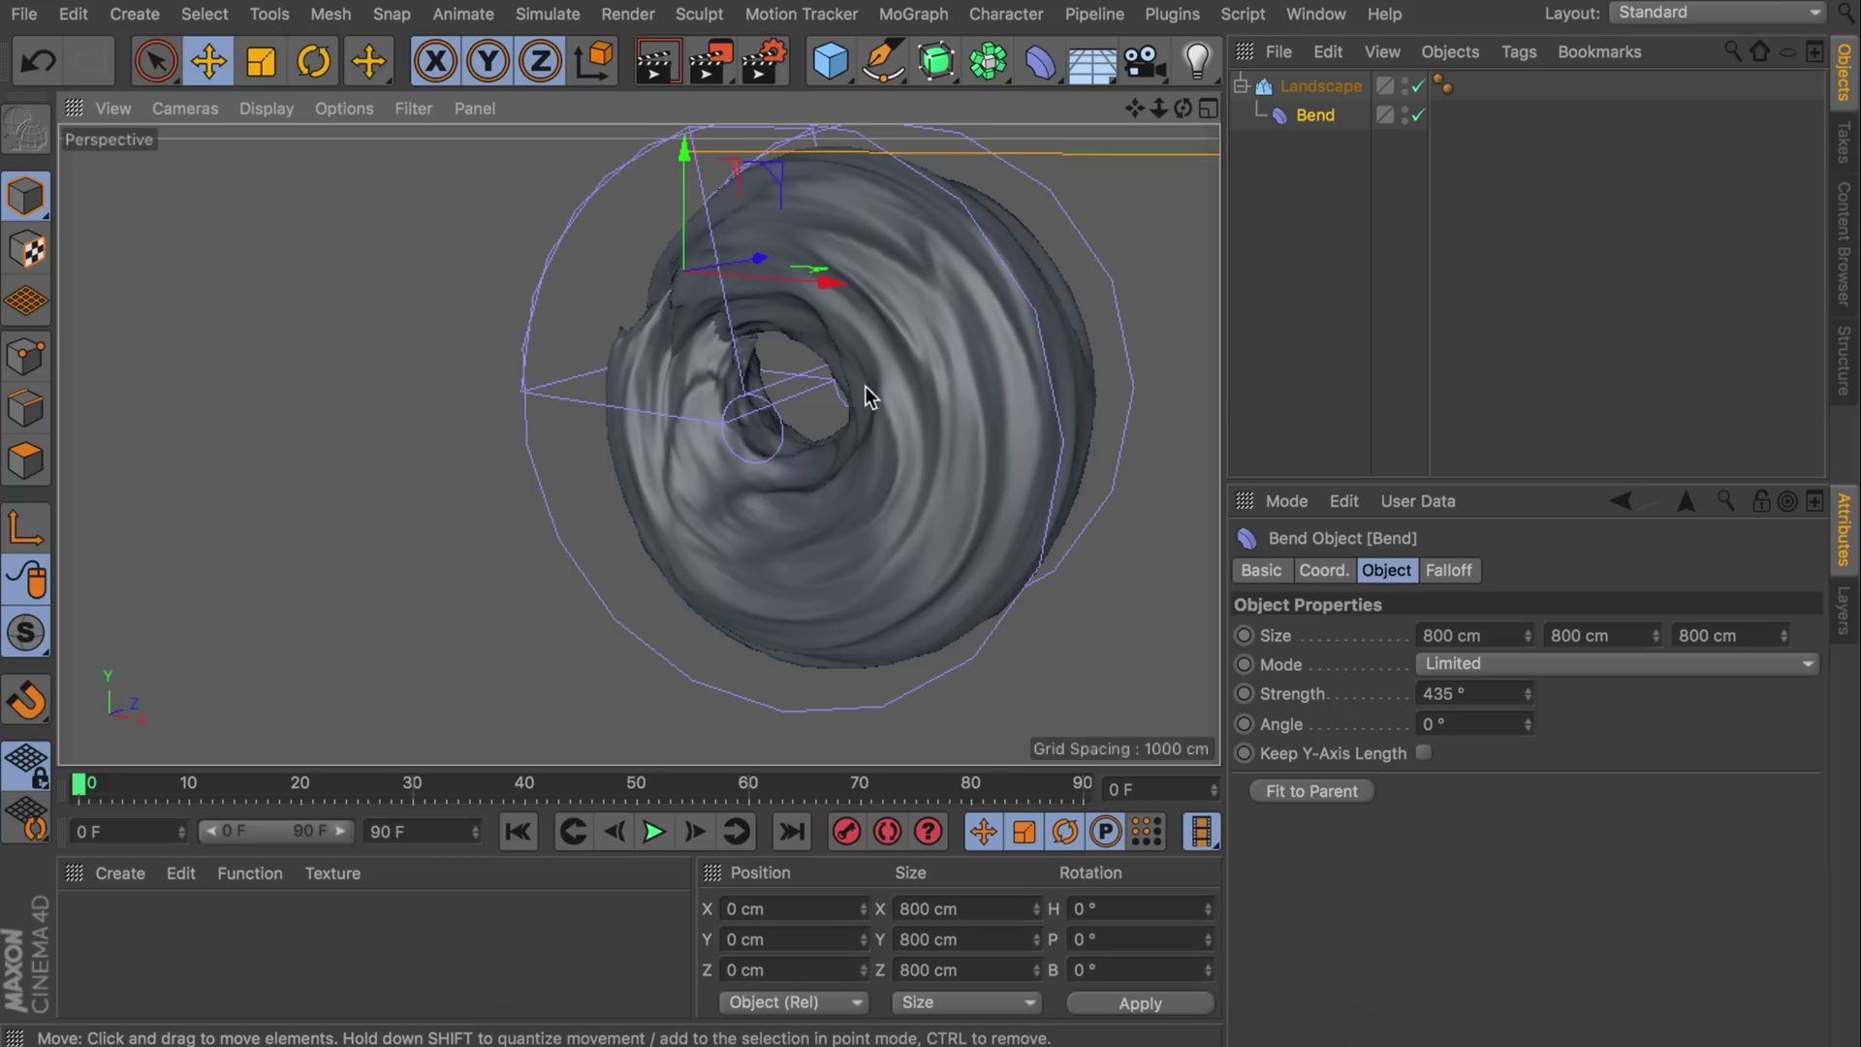
pyautogui.keyDown('alt'); pyautogui.moveTo(869, 395); pyautogui.dragTo(878, 434, button='right'); pyautogui.keyUp('alt')
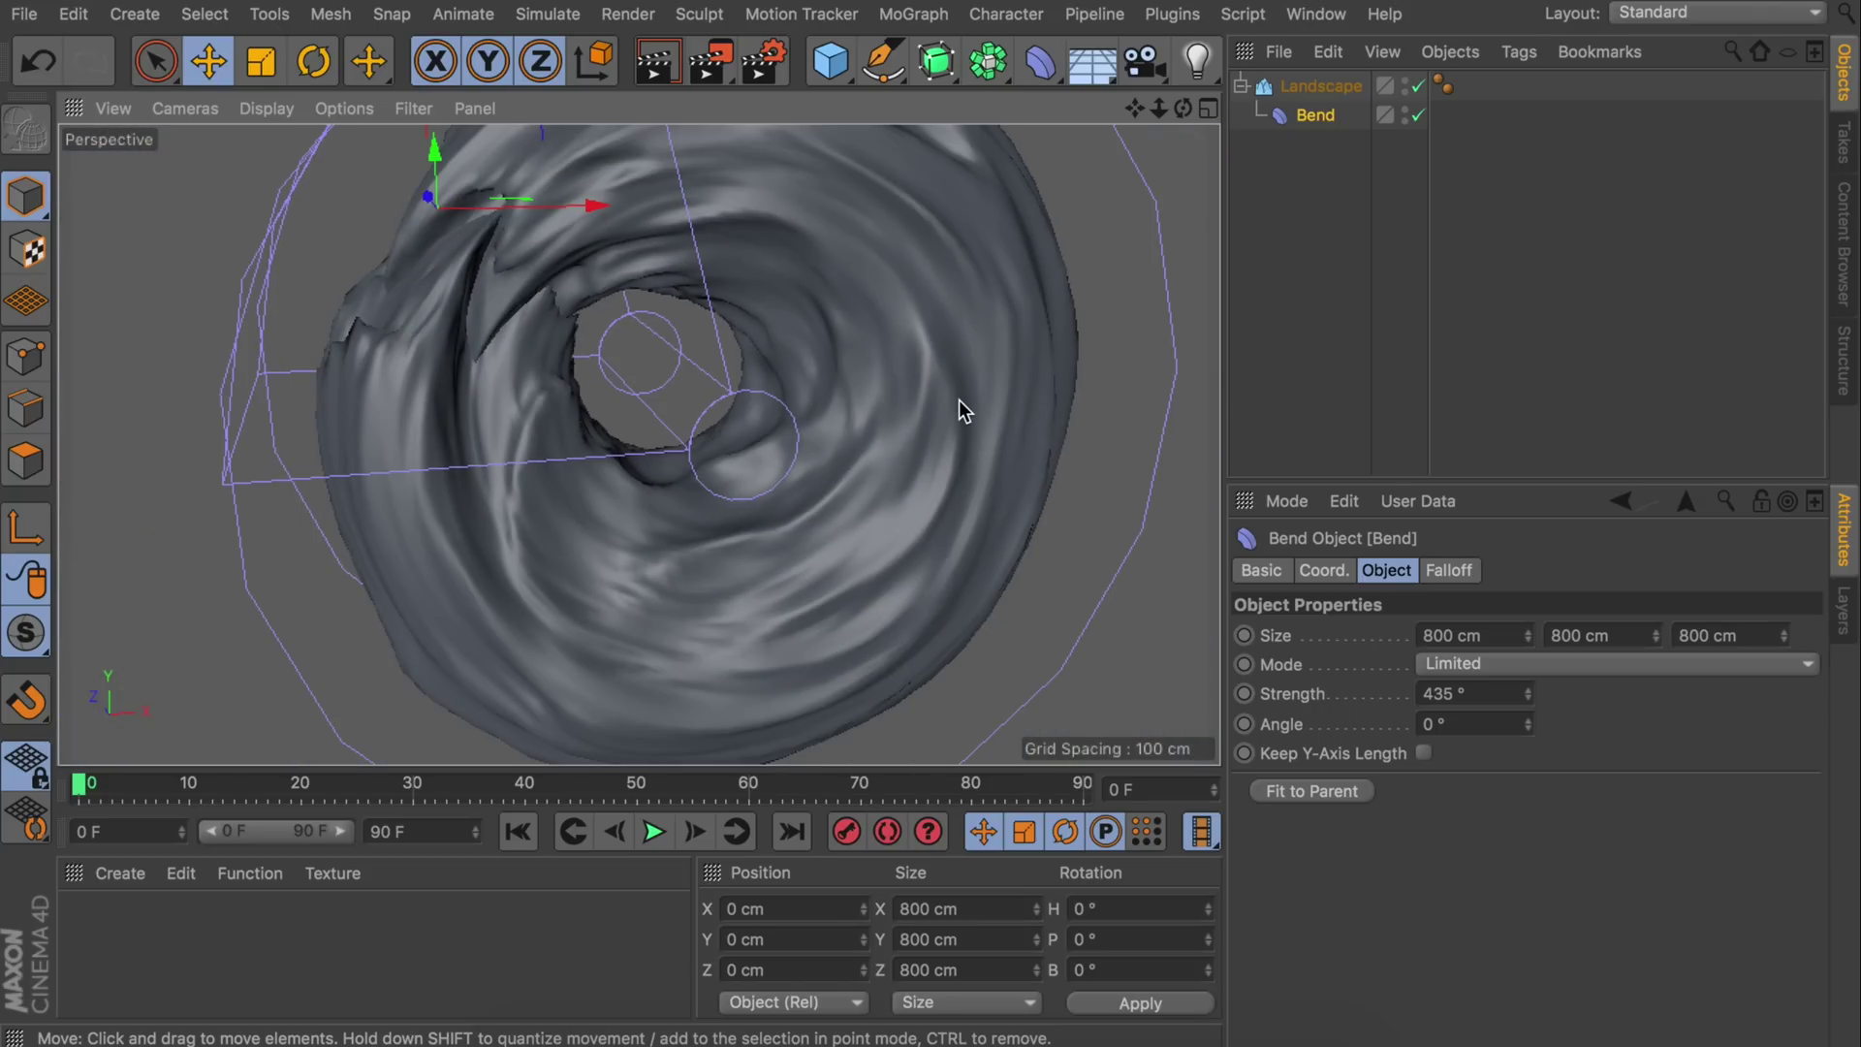
# - Hide the Bend deformer's cage in the viewport and view the tilted ring
pyautogui.click(1349, 119)
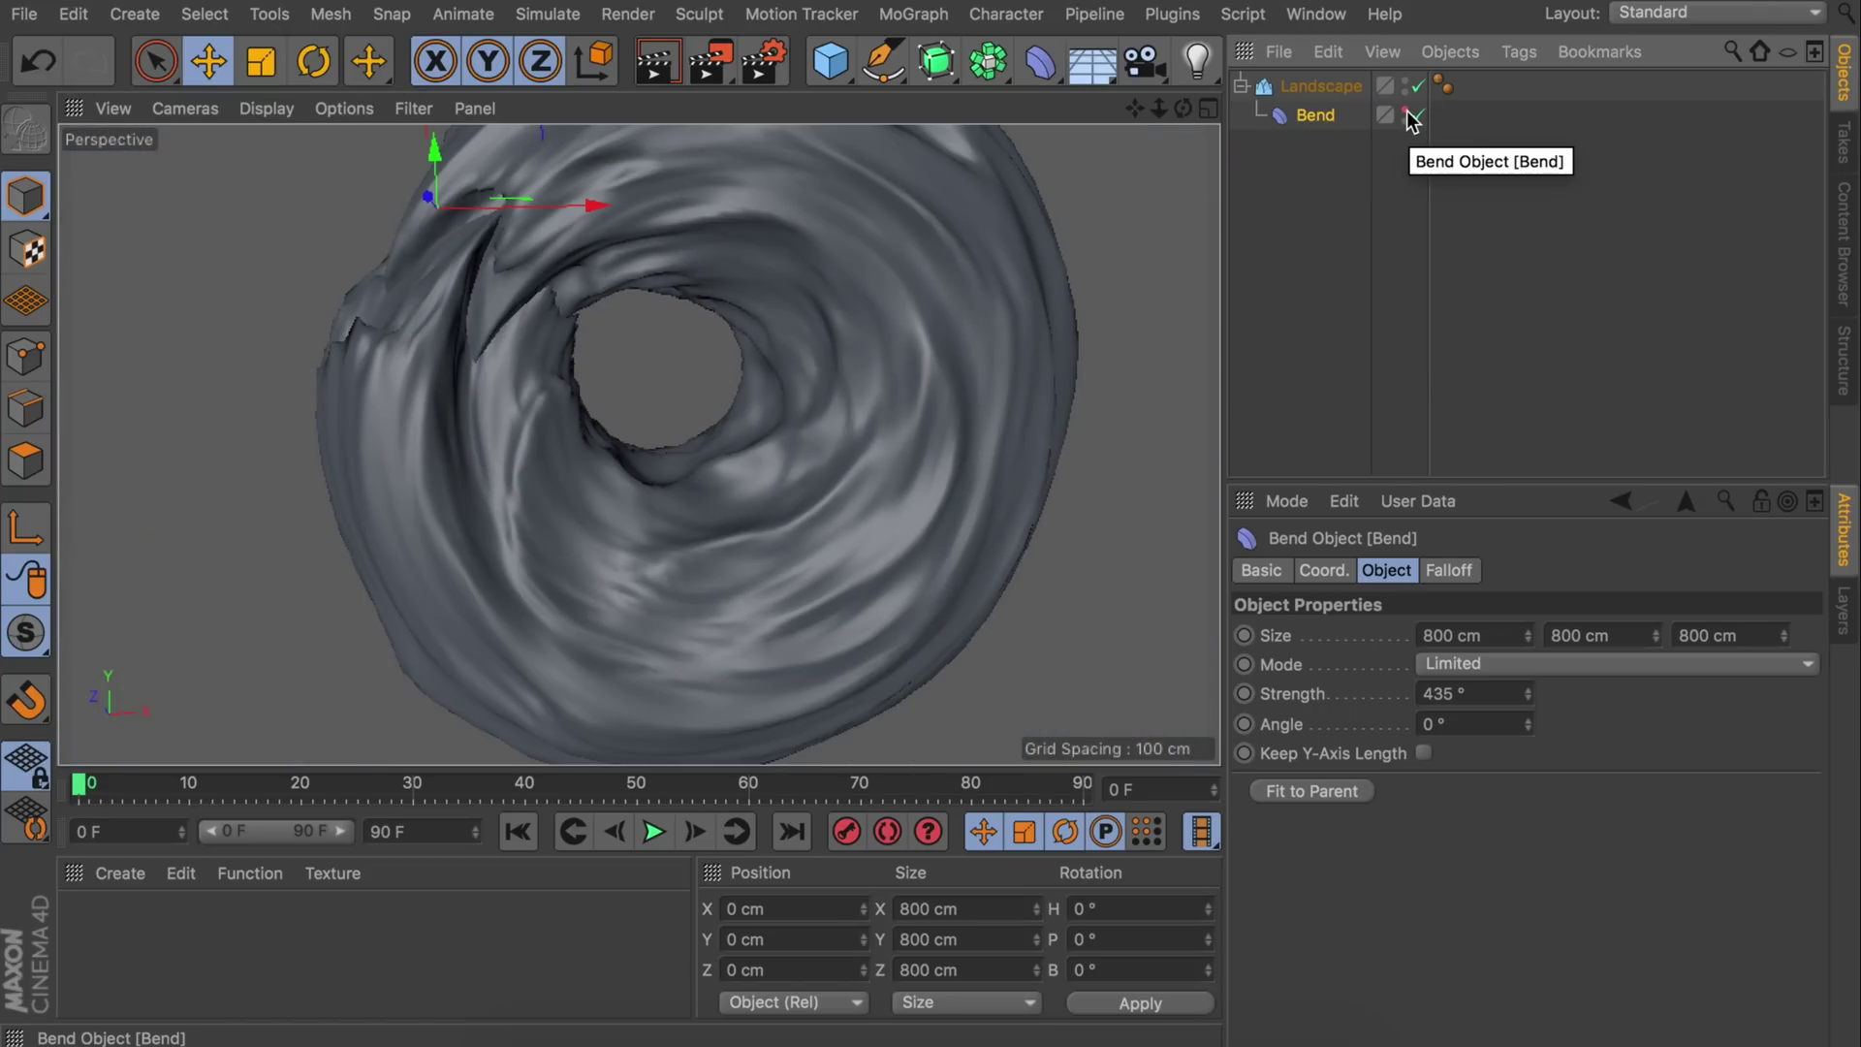
pyautogui.keyDown('alt'); pyautogui.moveTo(905, 277); pyautogui.dragTo(816, 473); pyautogui.keyUp('alt')
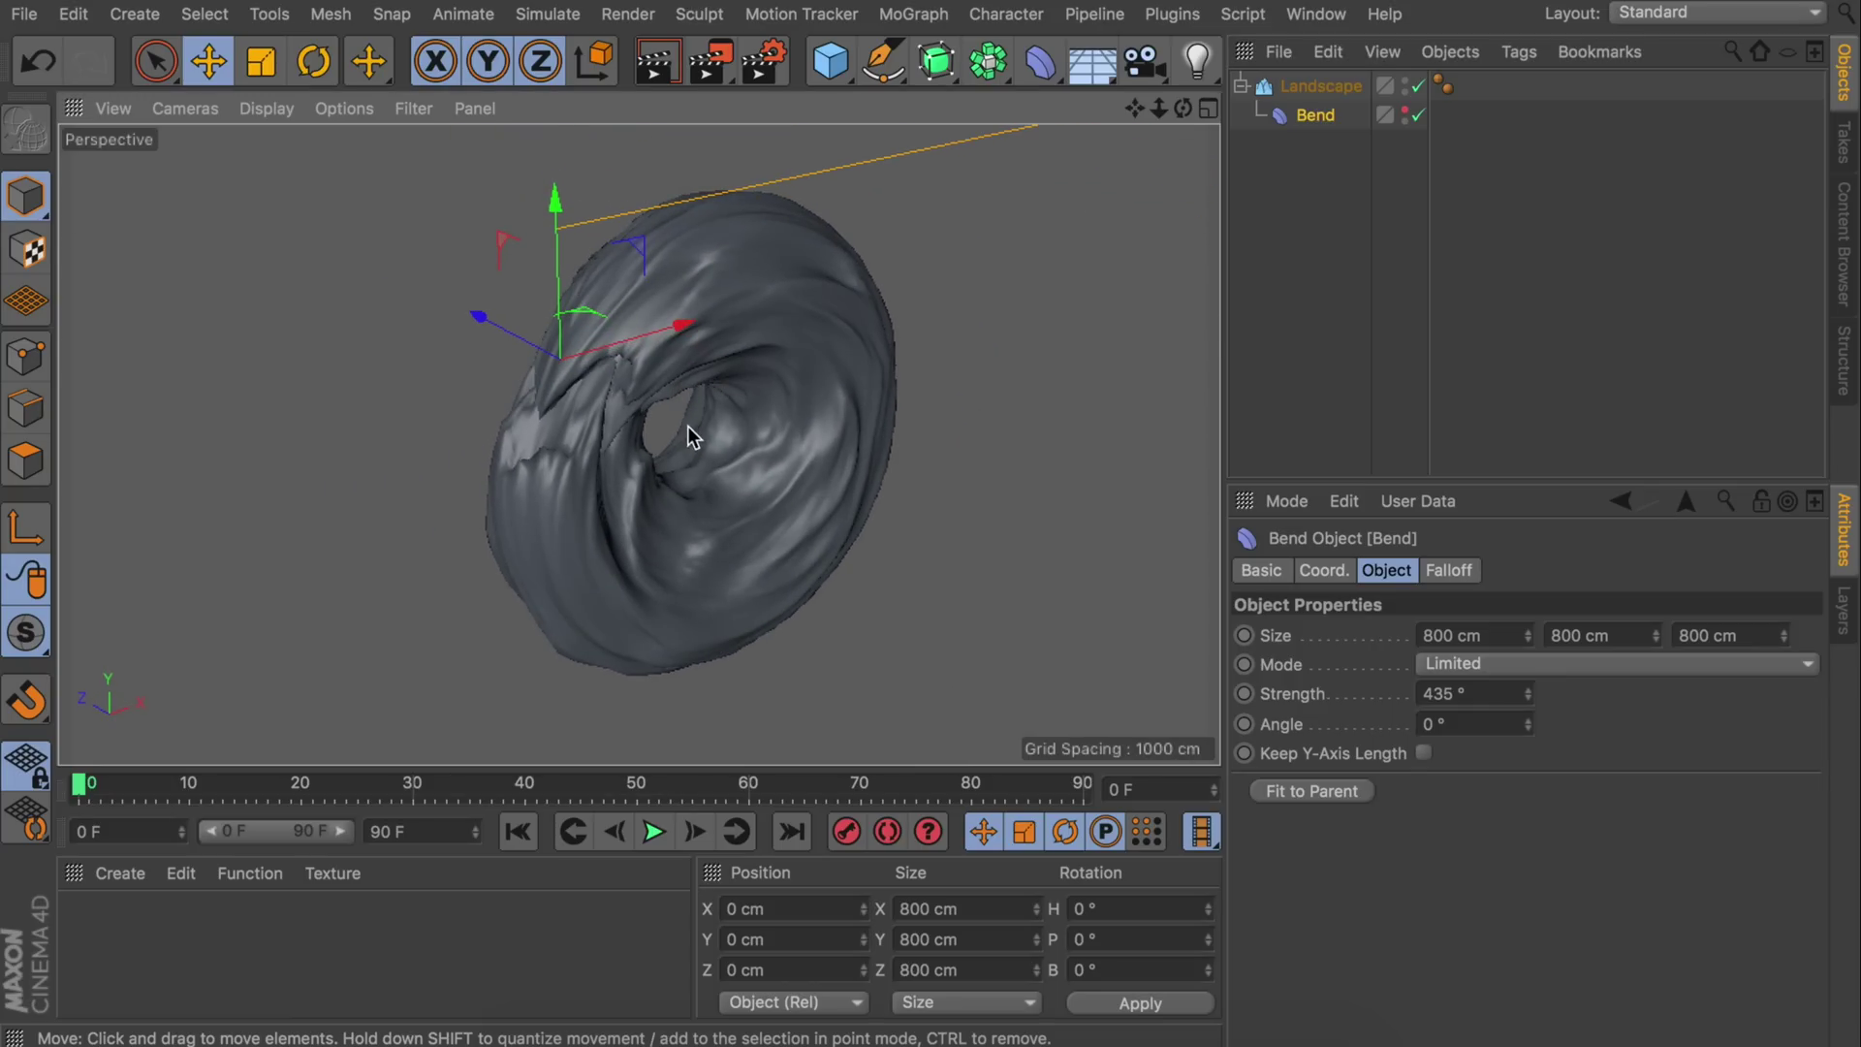
pyautogui.scroll(10, 689, 436)
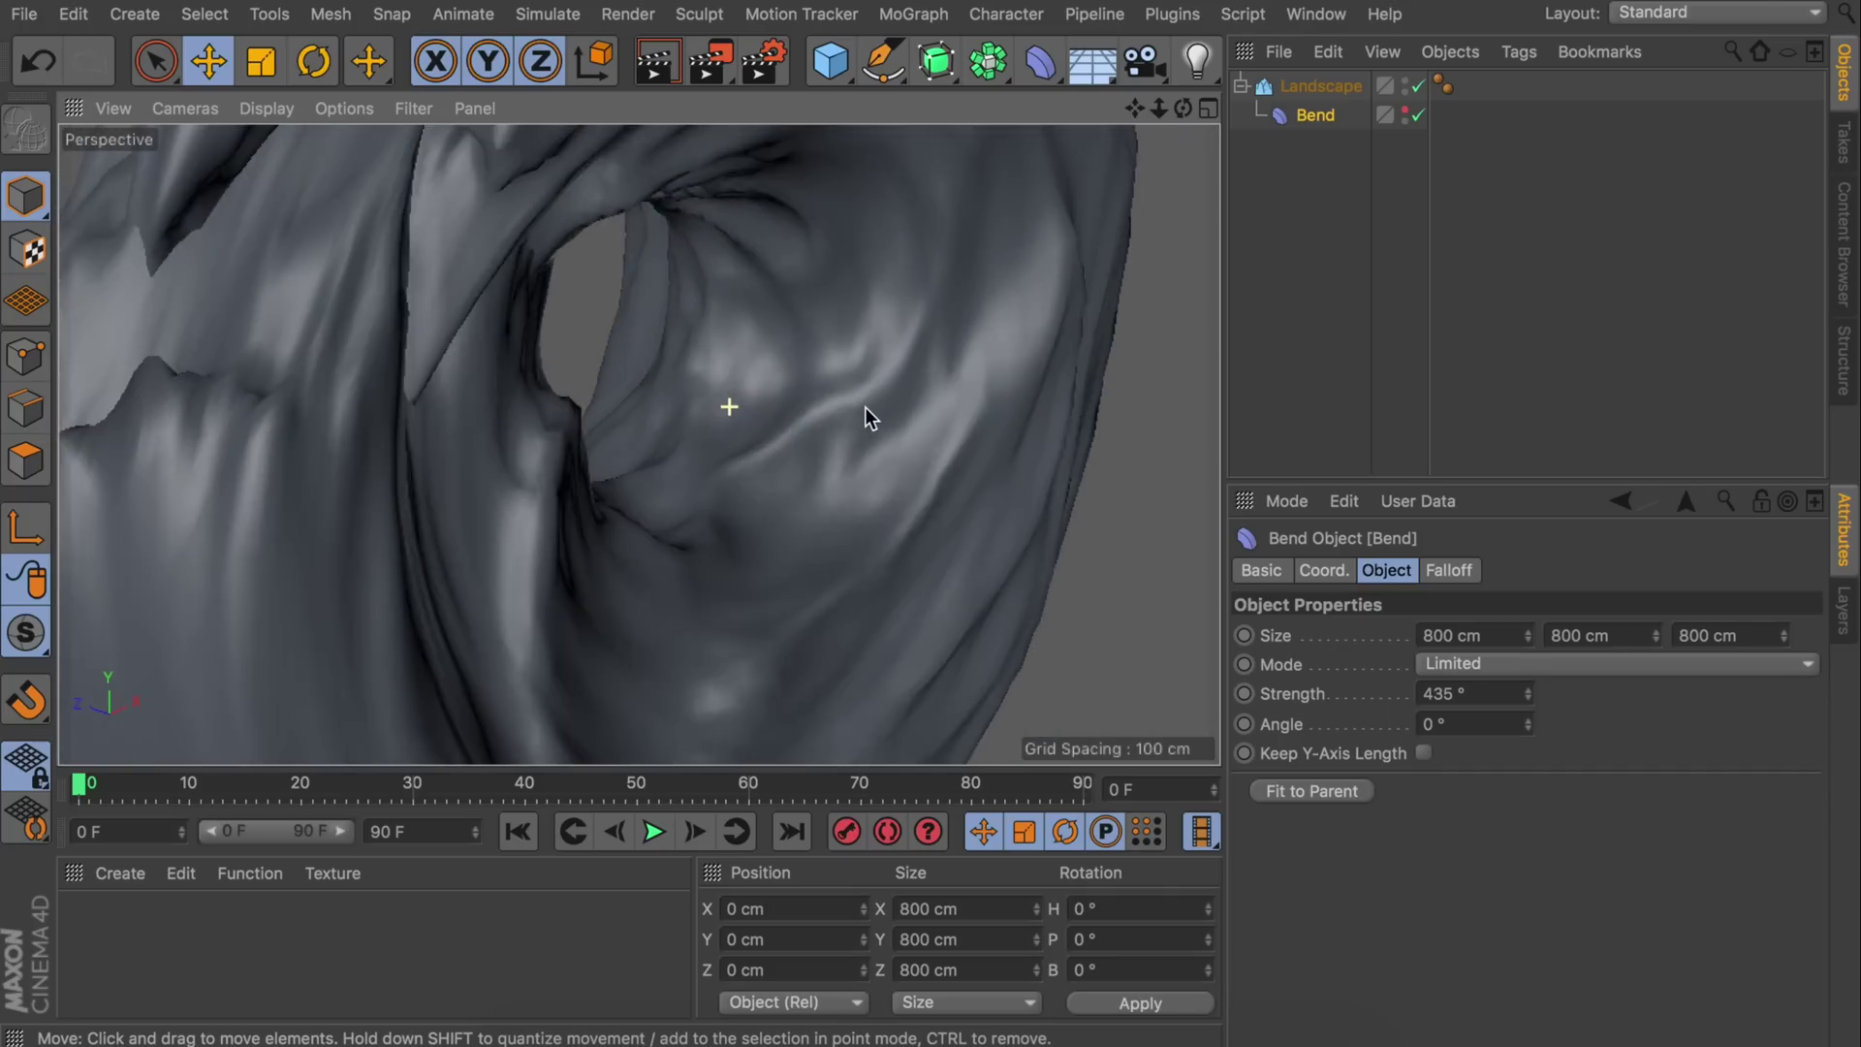
pyautogui.scroll(-10, 758, 503)
pyautogui.moveTo(758, 503)
pyautogui.keyDown('alt'); pyautogui.mouseDown()
pyautogui.moveTo(760, 366)
pyautogui.moveTo(763, 520)
pyautogui.mouseUp(); pyautogui.keyUp('alt')
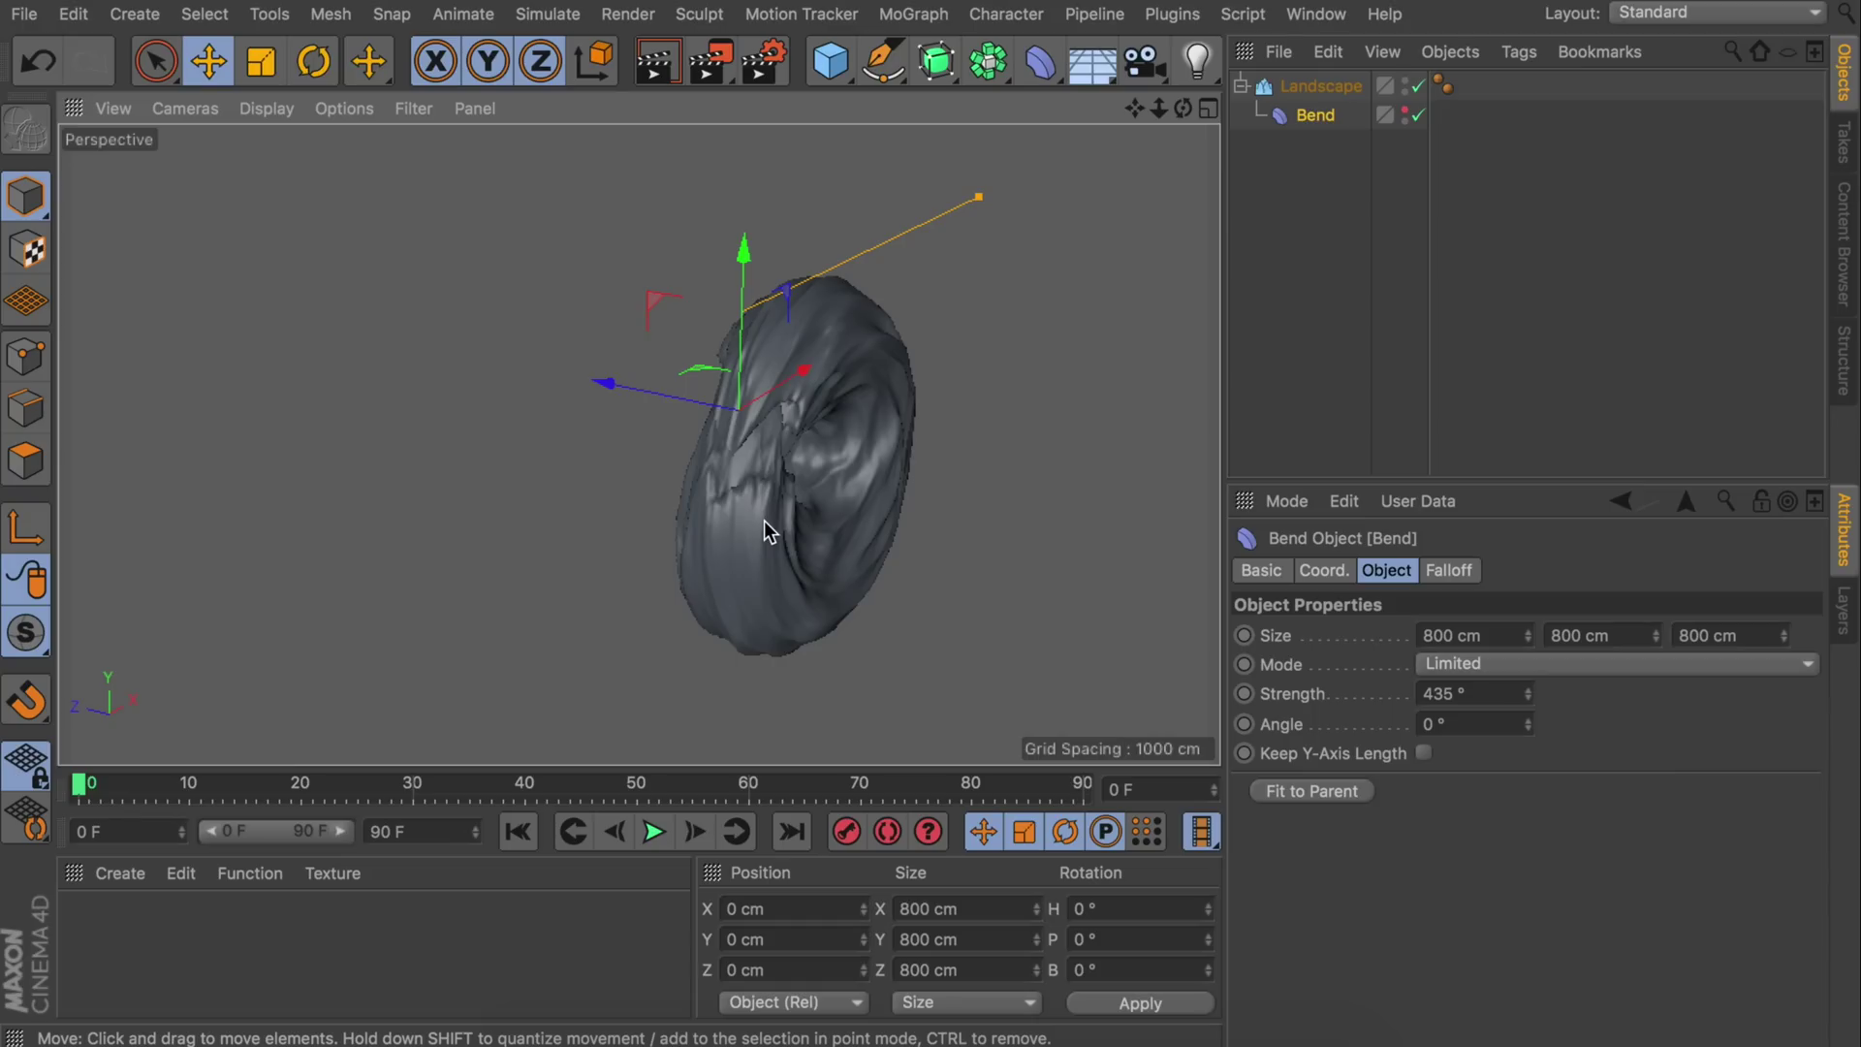
# - Undo the stray Bend copy and Ctrl-drag the Landscape along Z into a second ring
pyautogui.keyDown('ctrl'); pyautogui.moveTo(640, 389); pyautogui.dragTo(464, 346); pyautogui.keyUp('ctrl')
pyautogui.hotkey('ctrl', 'z')
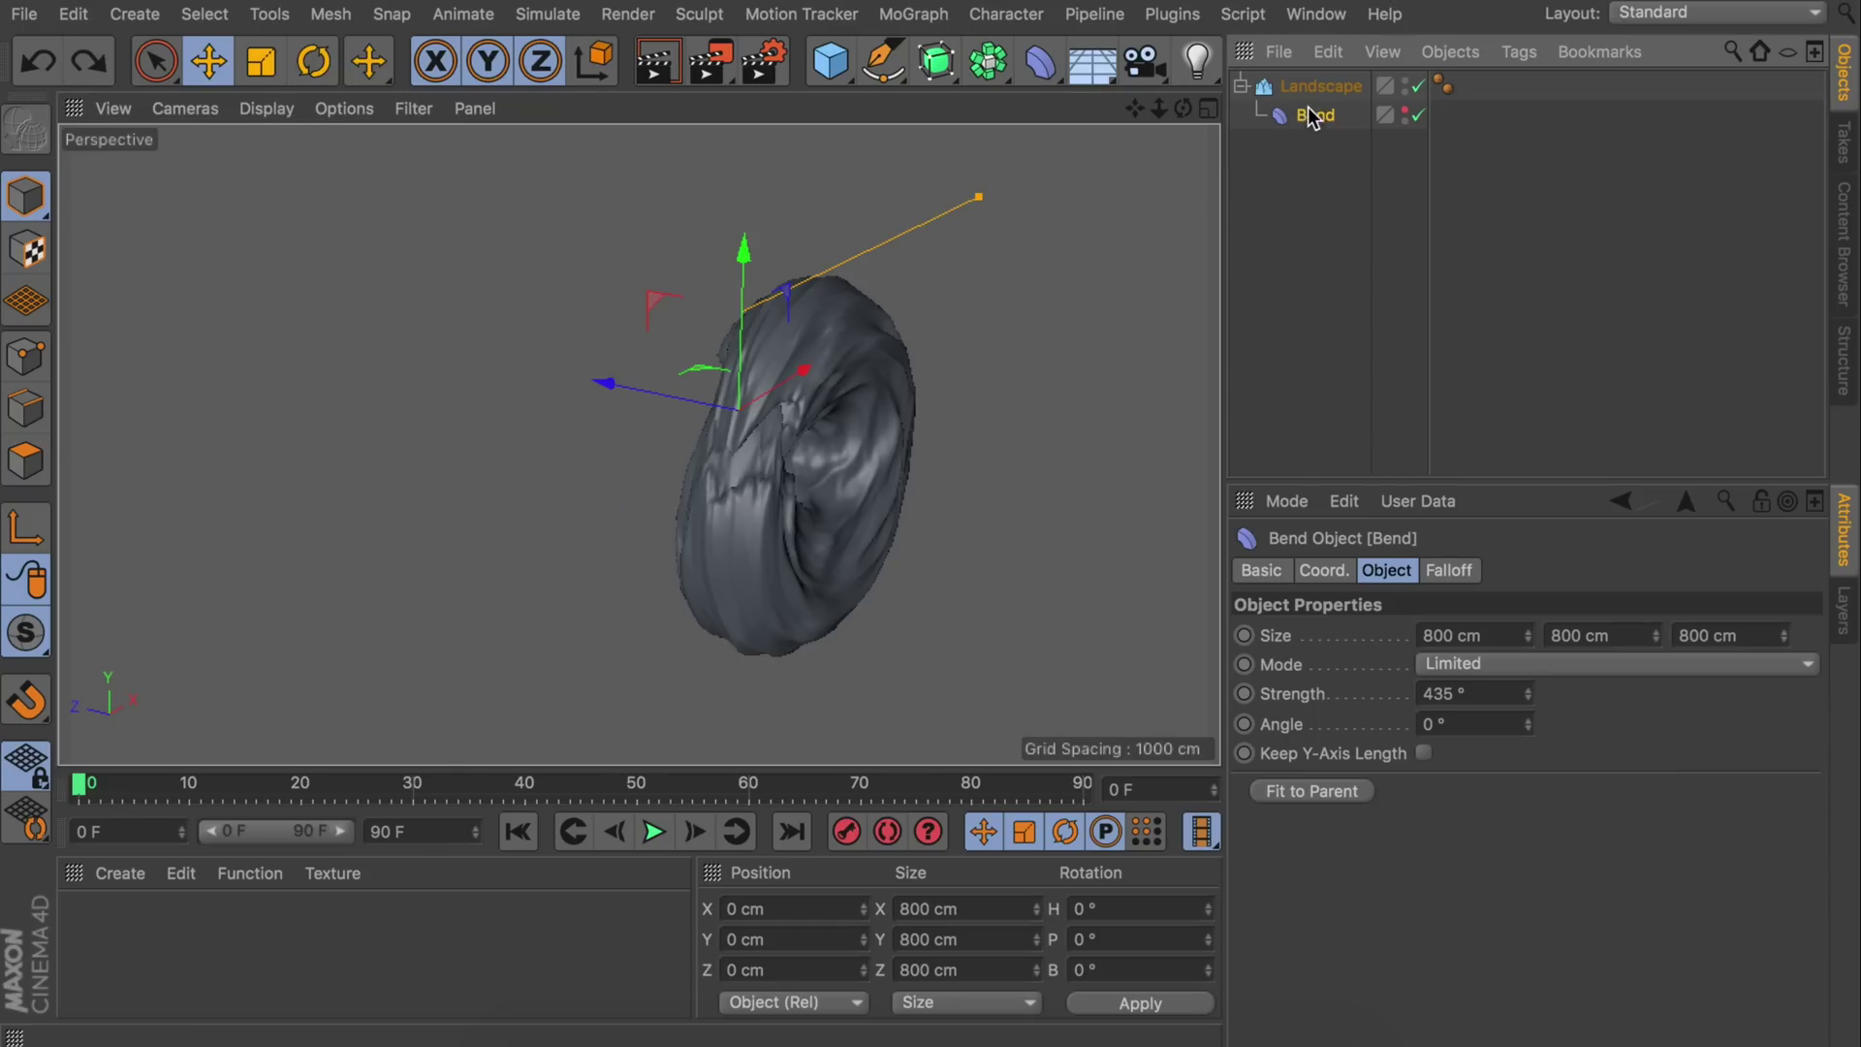
pyautogui.click(885, 311)
pyautogui.keyDown('ctrl'); pyautogui.moveTo(665, 395); pyautogui.dragTo(407, 341); pyautogui.keyUp('ctrl')
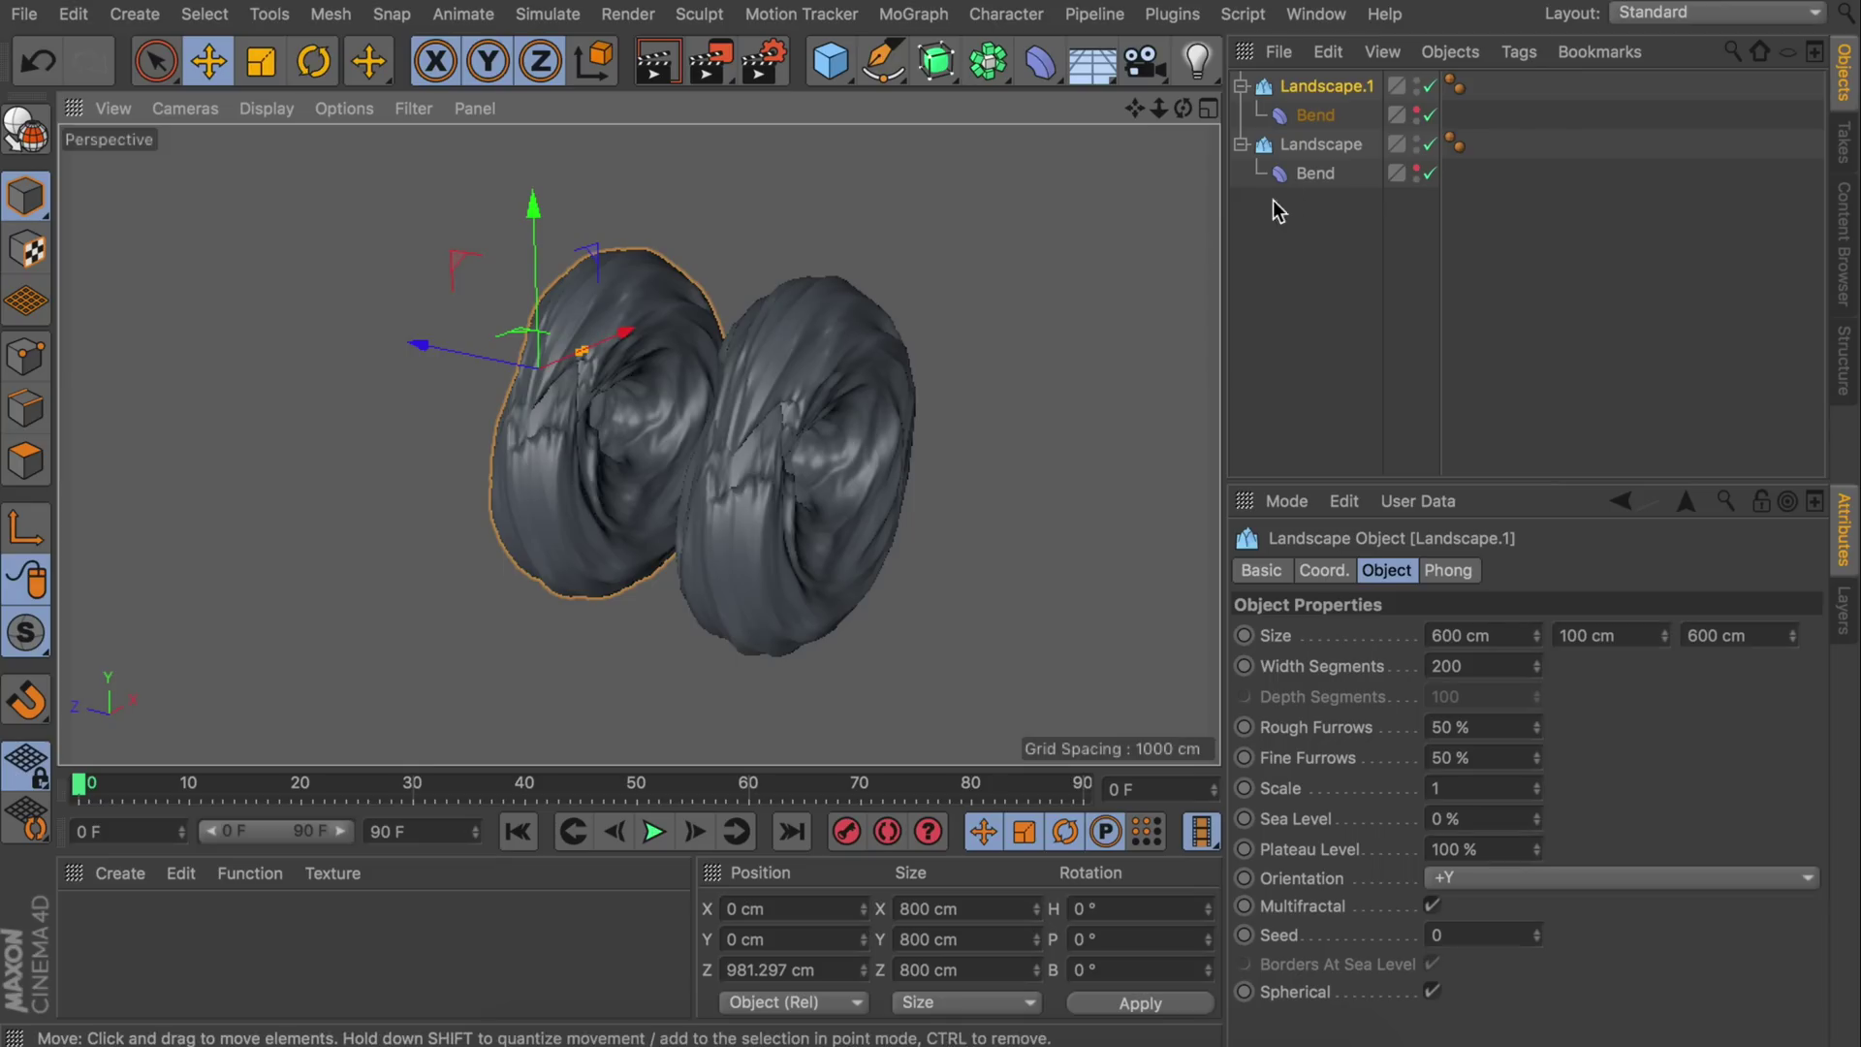
pyautogui.click(1241, 143)
pyautogui.click(1241, 85)
pyautogui.keyDown('alt'); pyautogui.moveTo(564, 457); pyautogui.dragTo(675, 308); pyautogui.keyUp('alt')
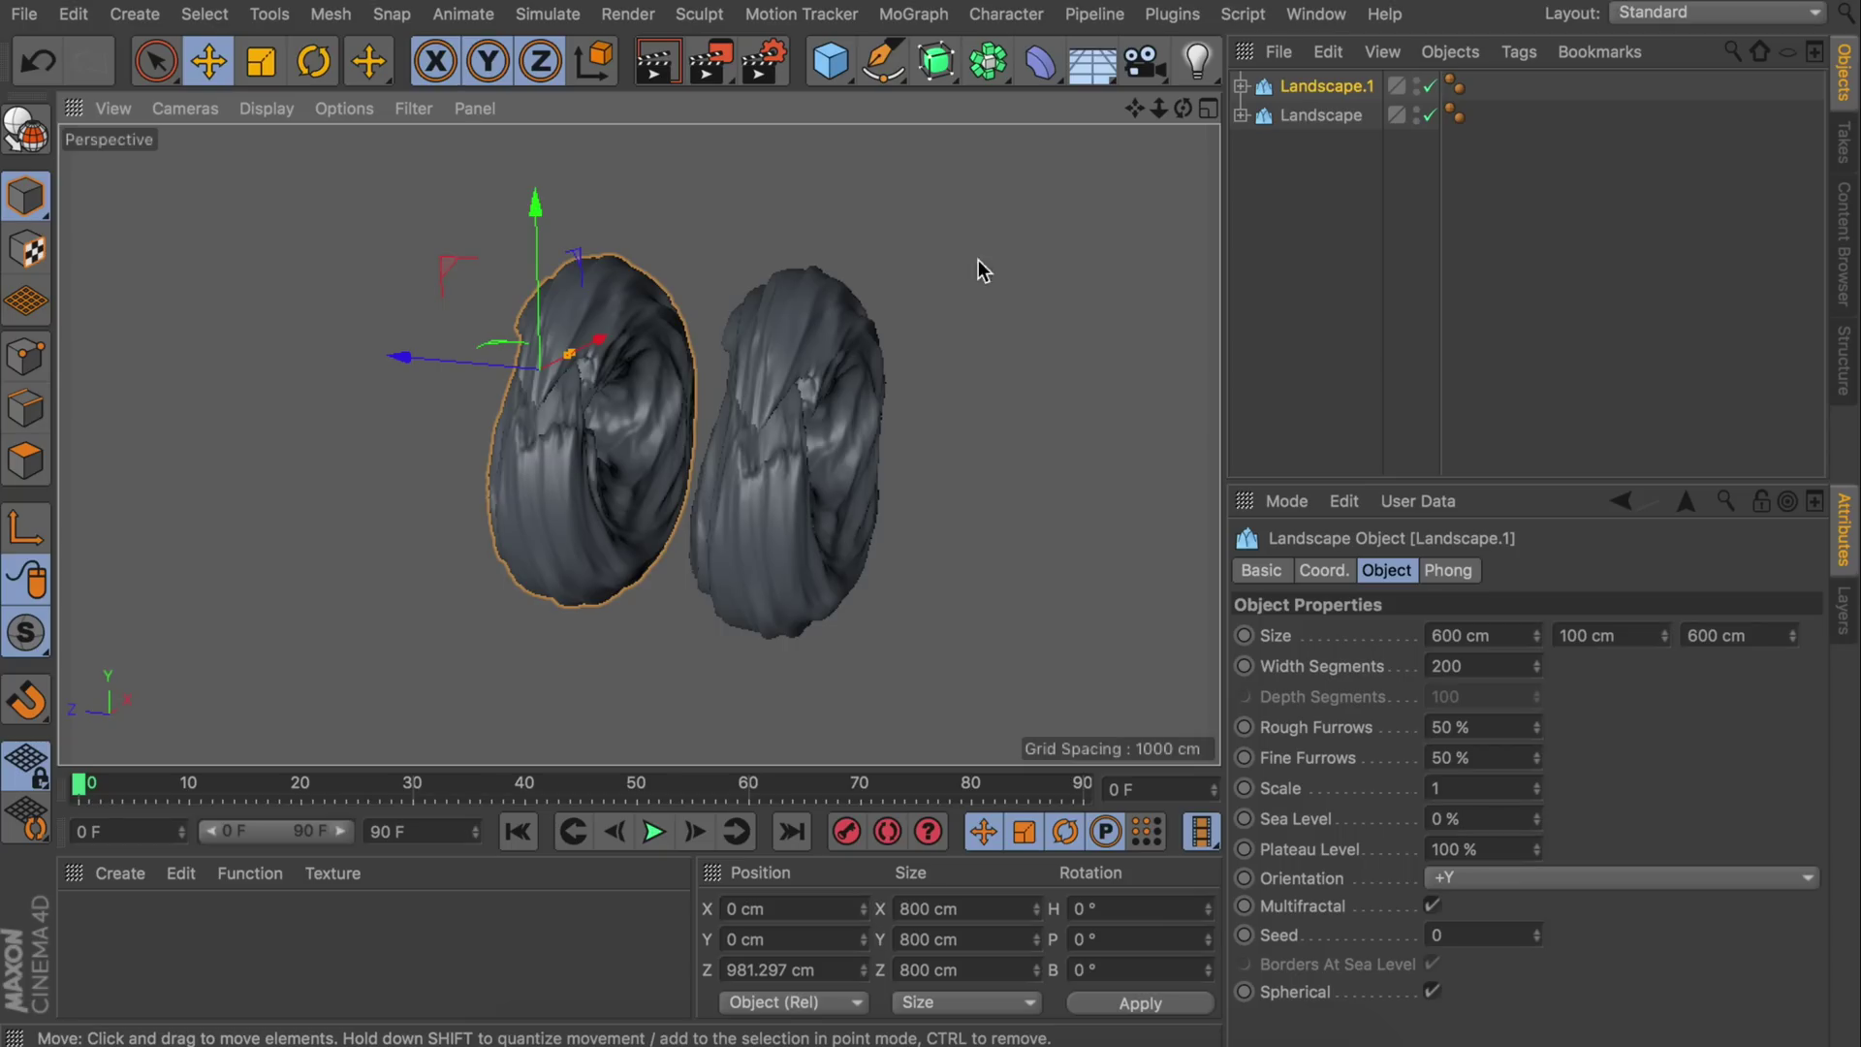
# - Copy the rings further along Z until Landscape through Landscape.4 exist
pyautogui.click(706, 392)
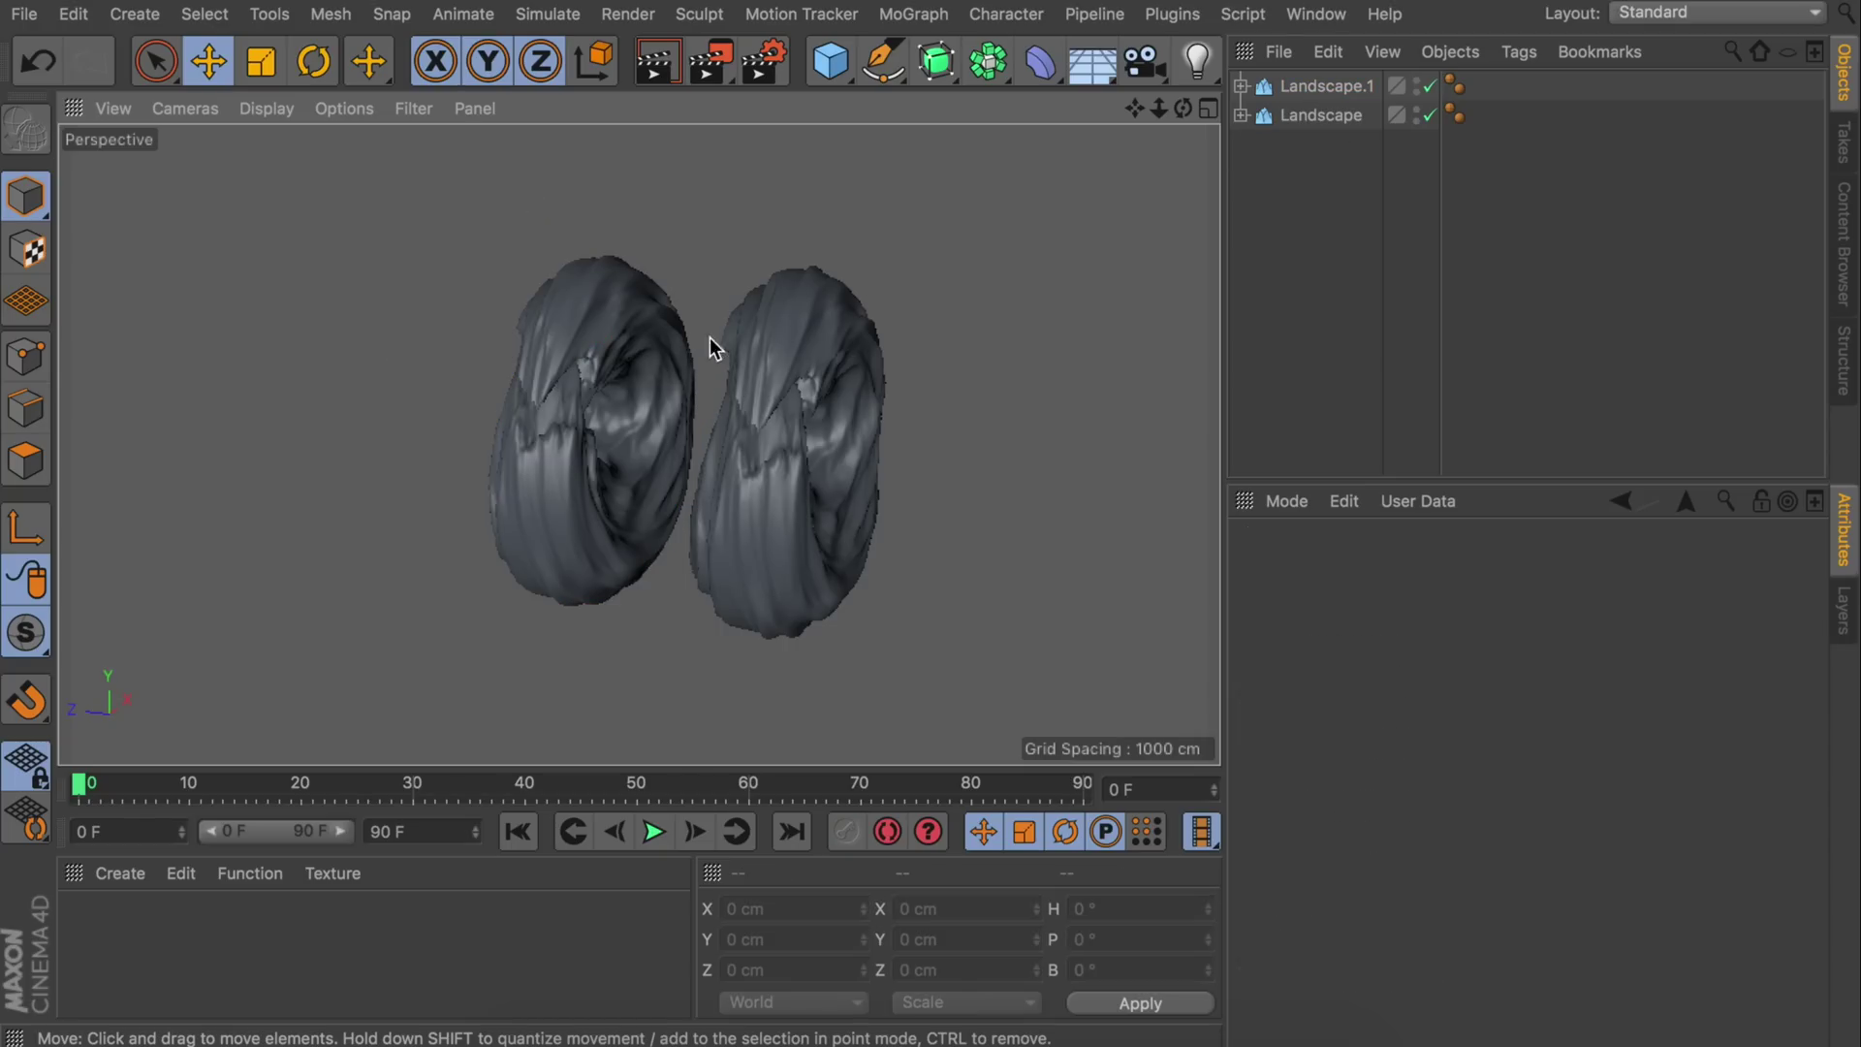
pyautogui.click(1322, 85)
pyautogui.keyDown('alt'); pyautogui.moveTo(639, 446); pyautogui.dragTo(875, 490); pyautogui.keyUp('alt')
pyautogui.keyDown('ctrl'); pyautogui.moveTo(624, 391); pyautogui.dragTo(351, 298); pyautogui.keyUp('ctrl')
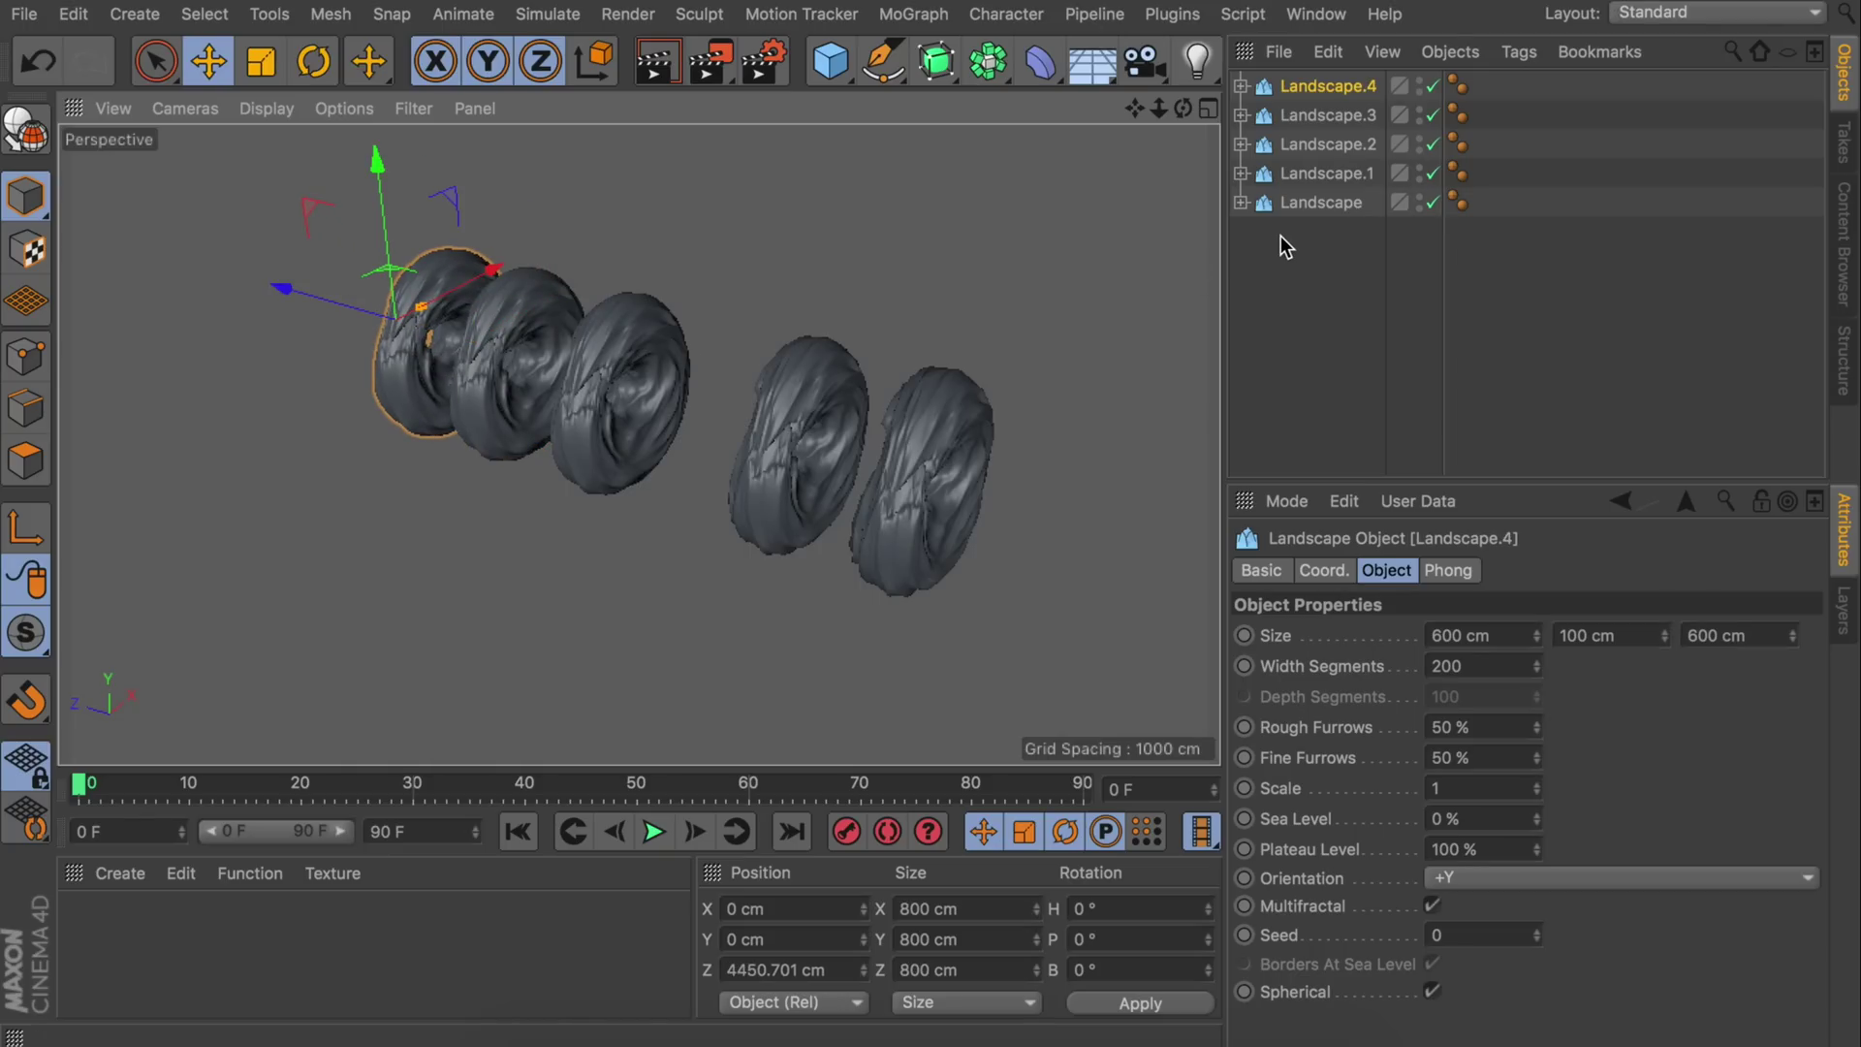
pyautogui.click(1318, 177)
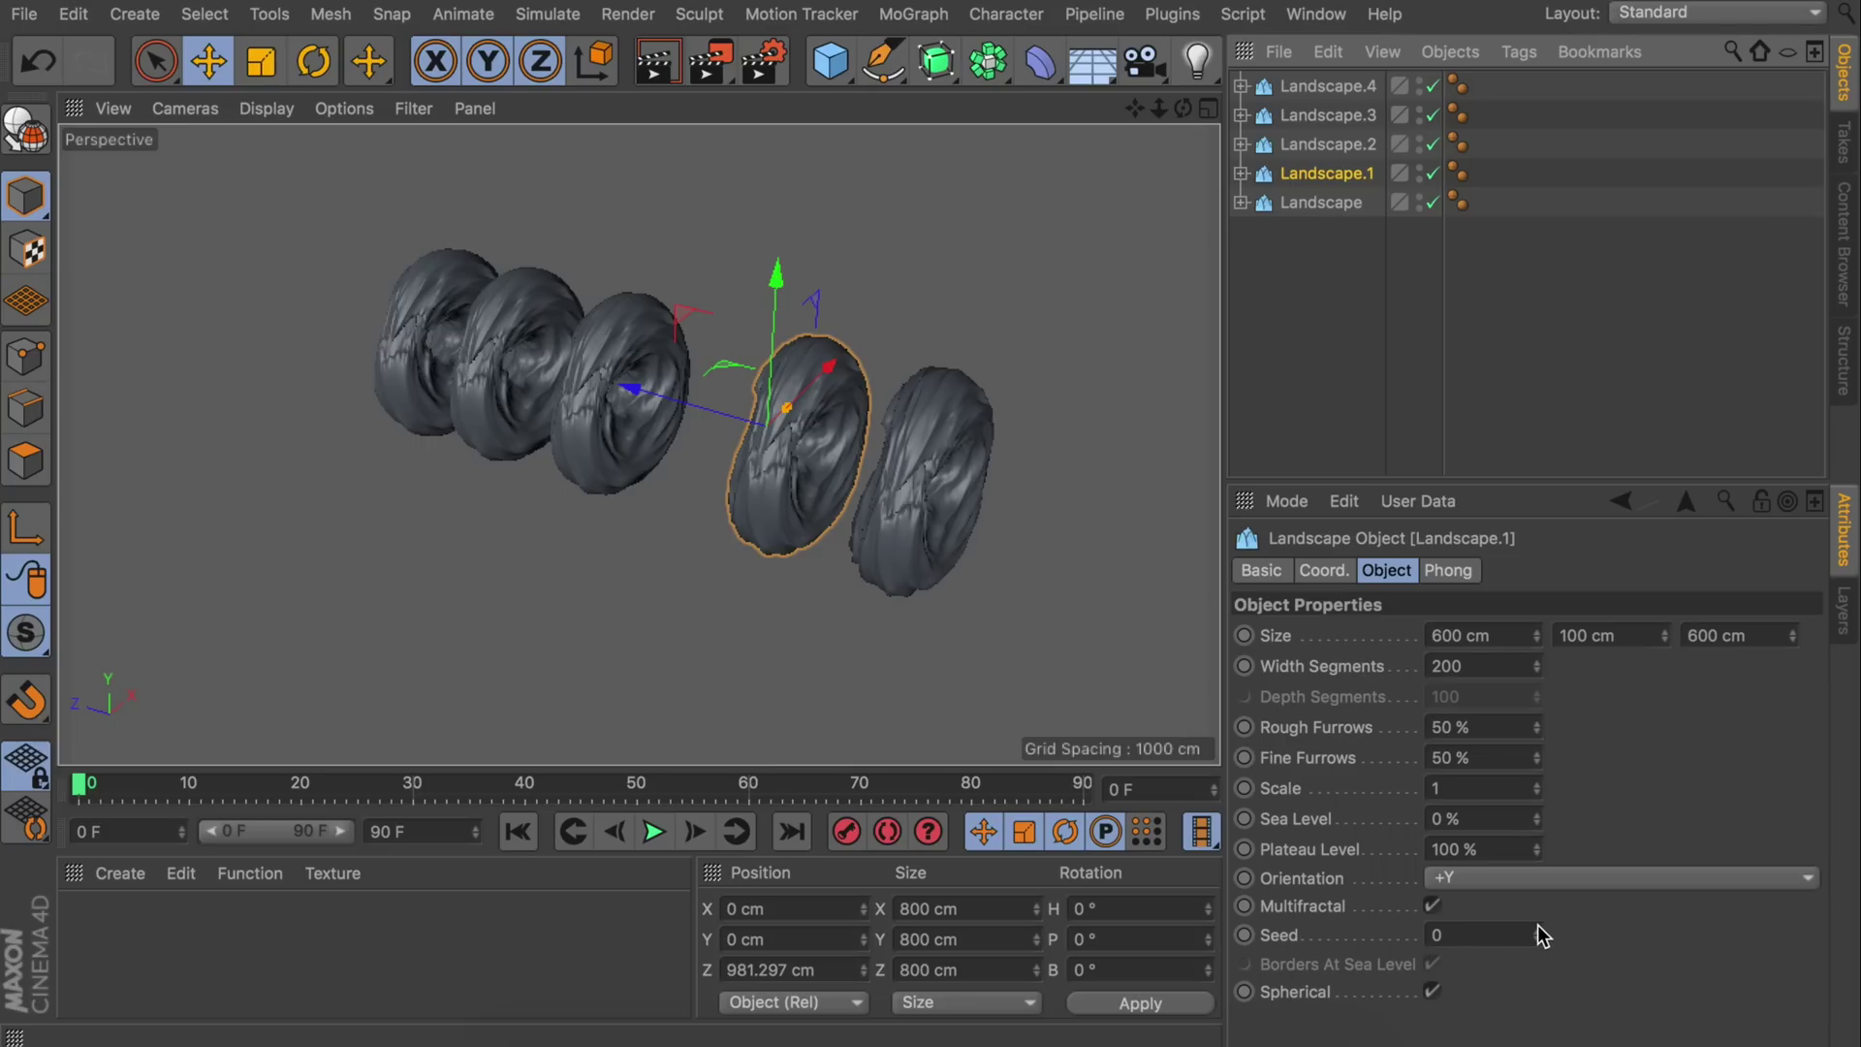
# - Raise Landscape.4's seed to 50 for a different rock shape
pyautogui.press('Up')
pyautogui.press('Up')
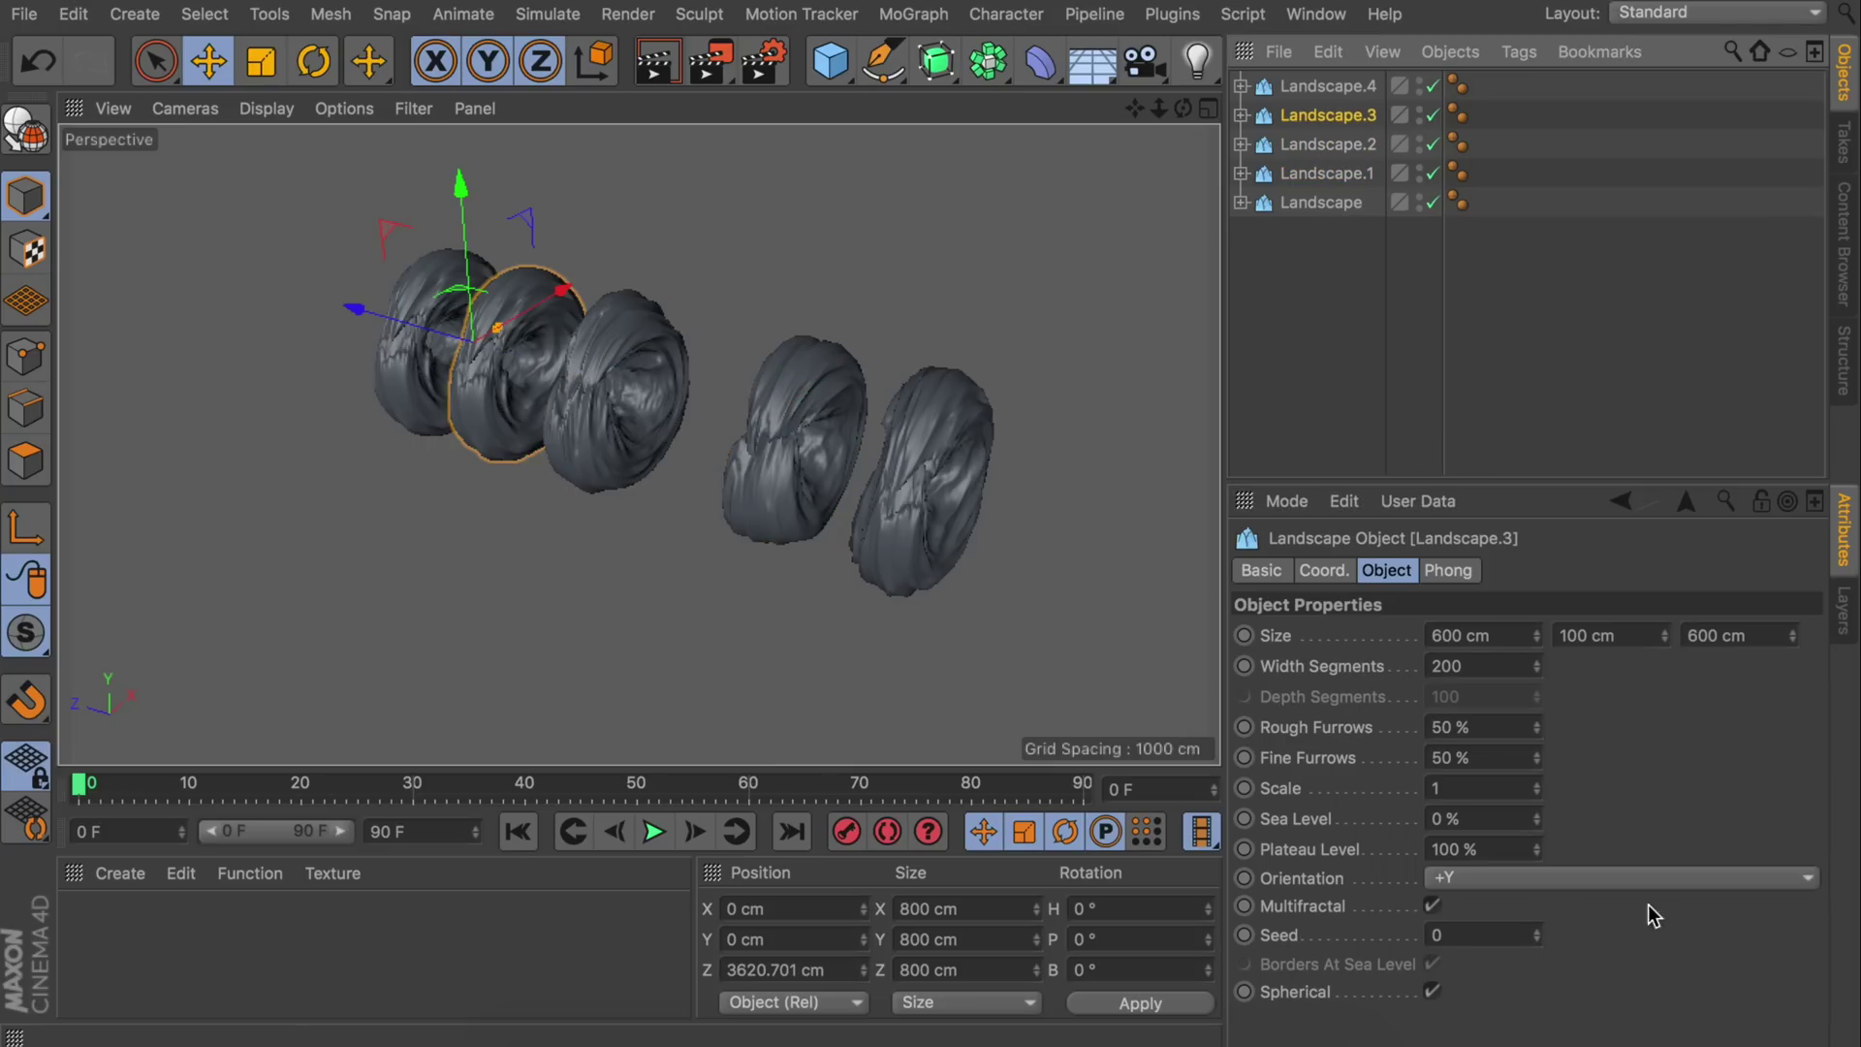
pyautogui.click(1305, 88)
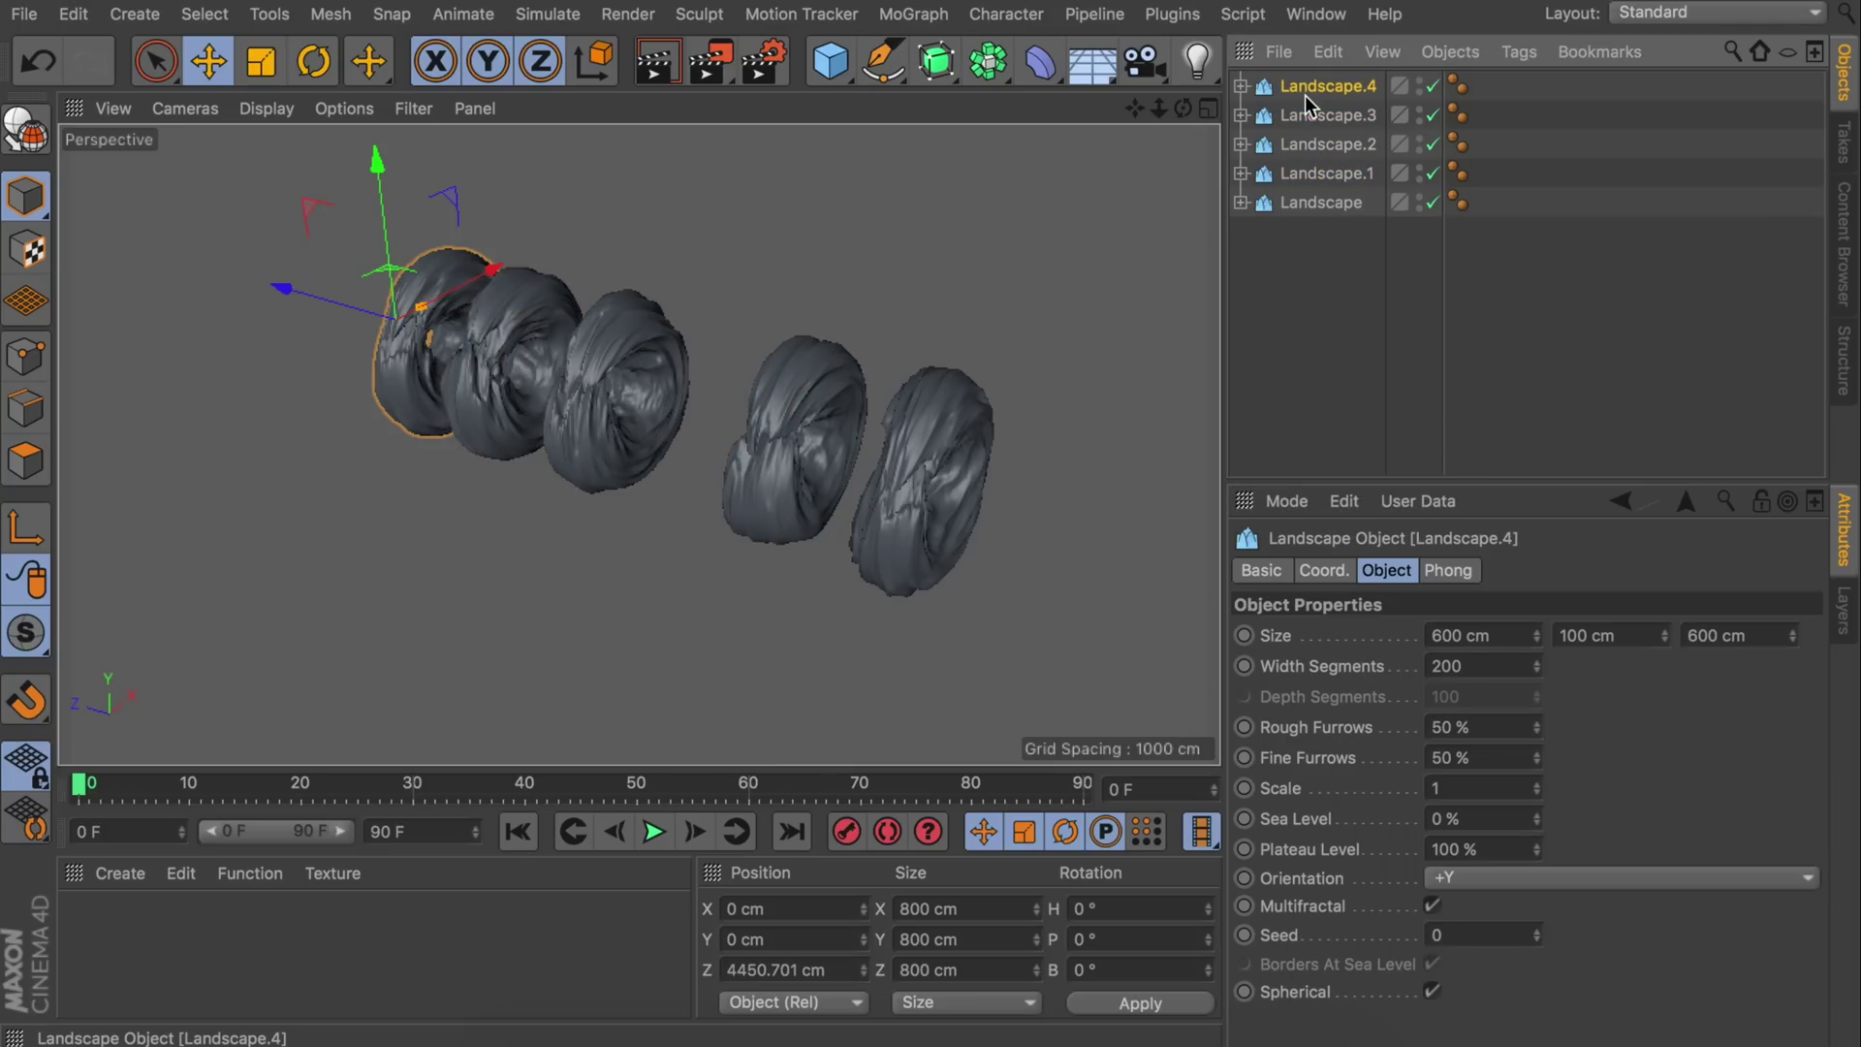
pyautogui.keyDown('shift'); pyautogui.click(1538, 931); pyautogui.keyUp('shift')
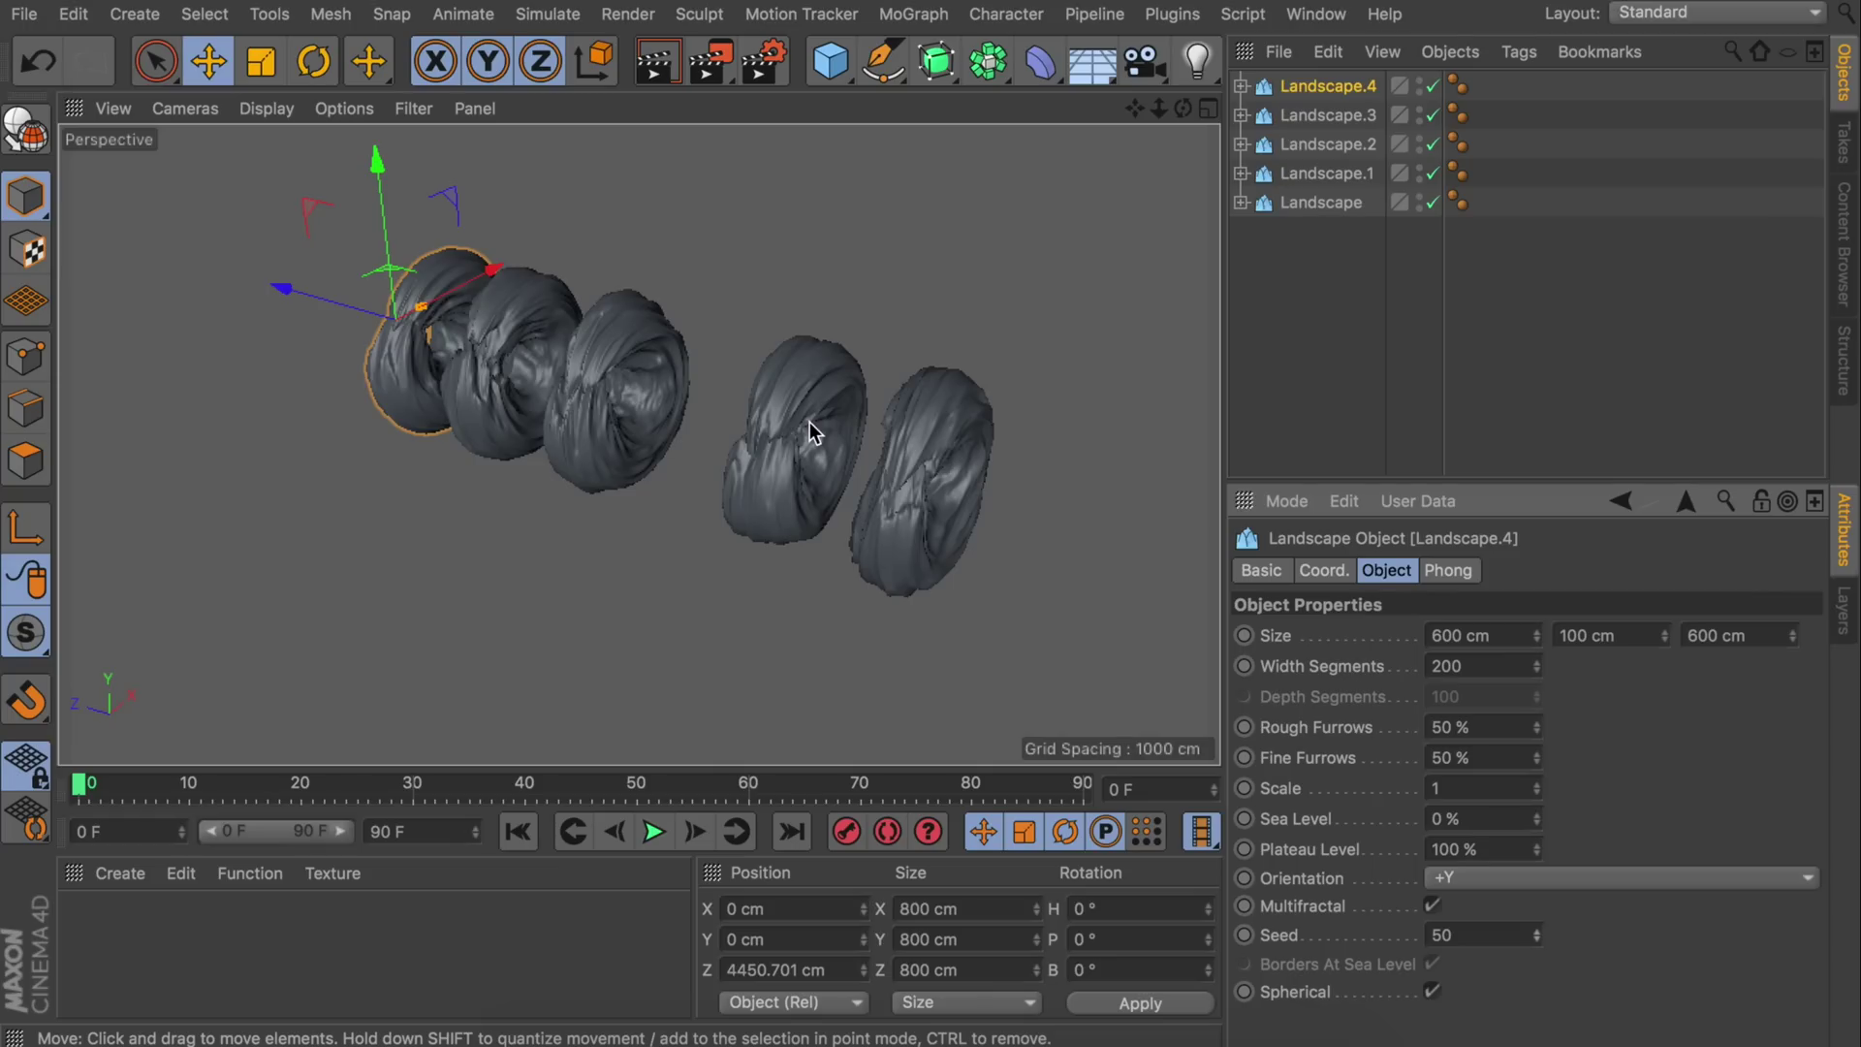
# - Set the Bend deformer angle inside Landscape.1 to 4°
pyautogui.click(1241, 173)
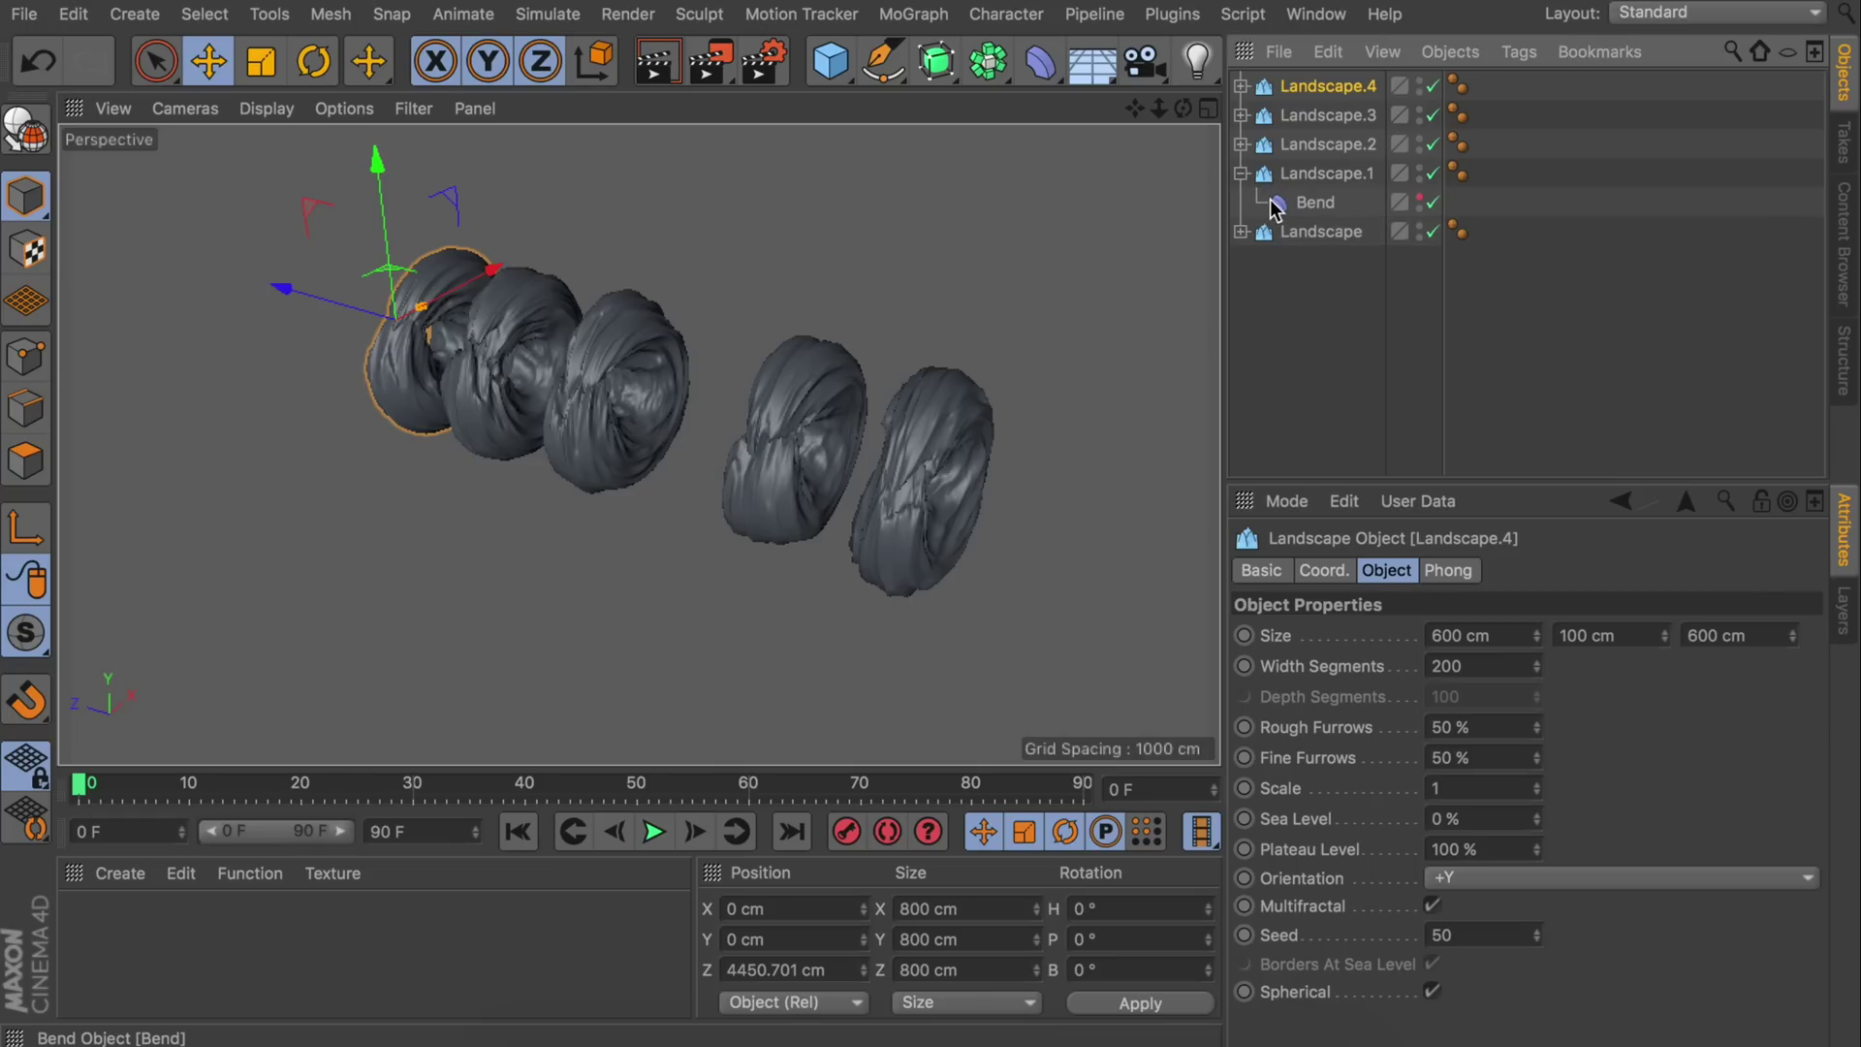
pyautogui.click(1304, 204)
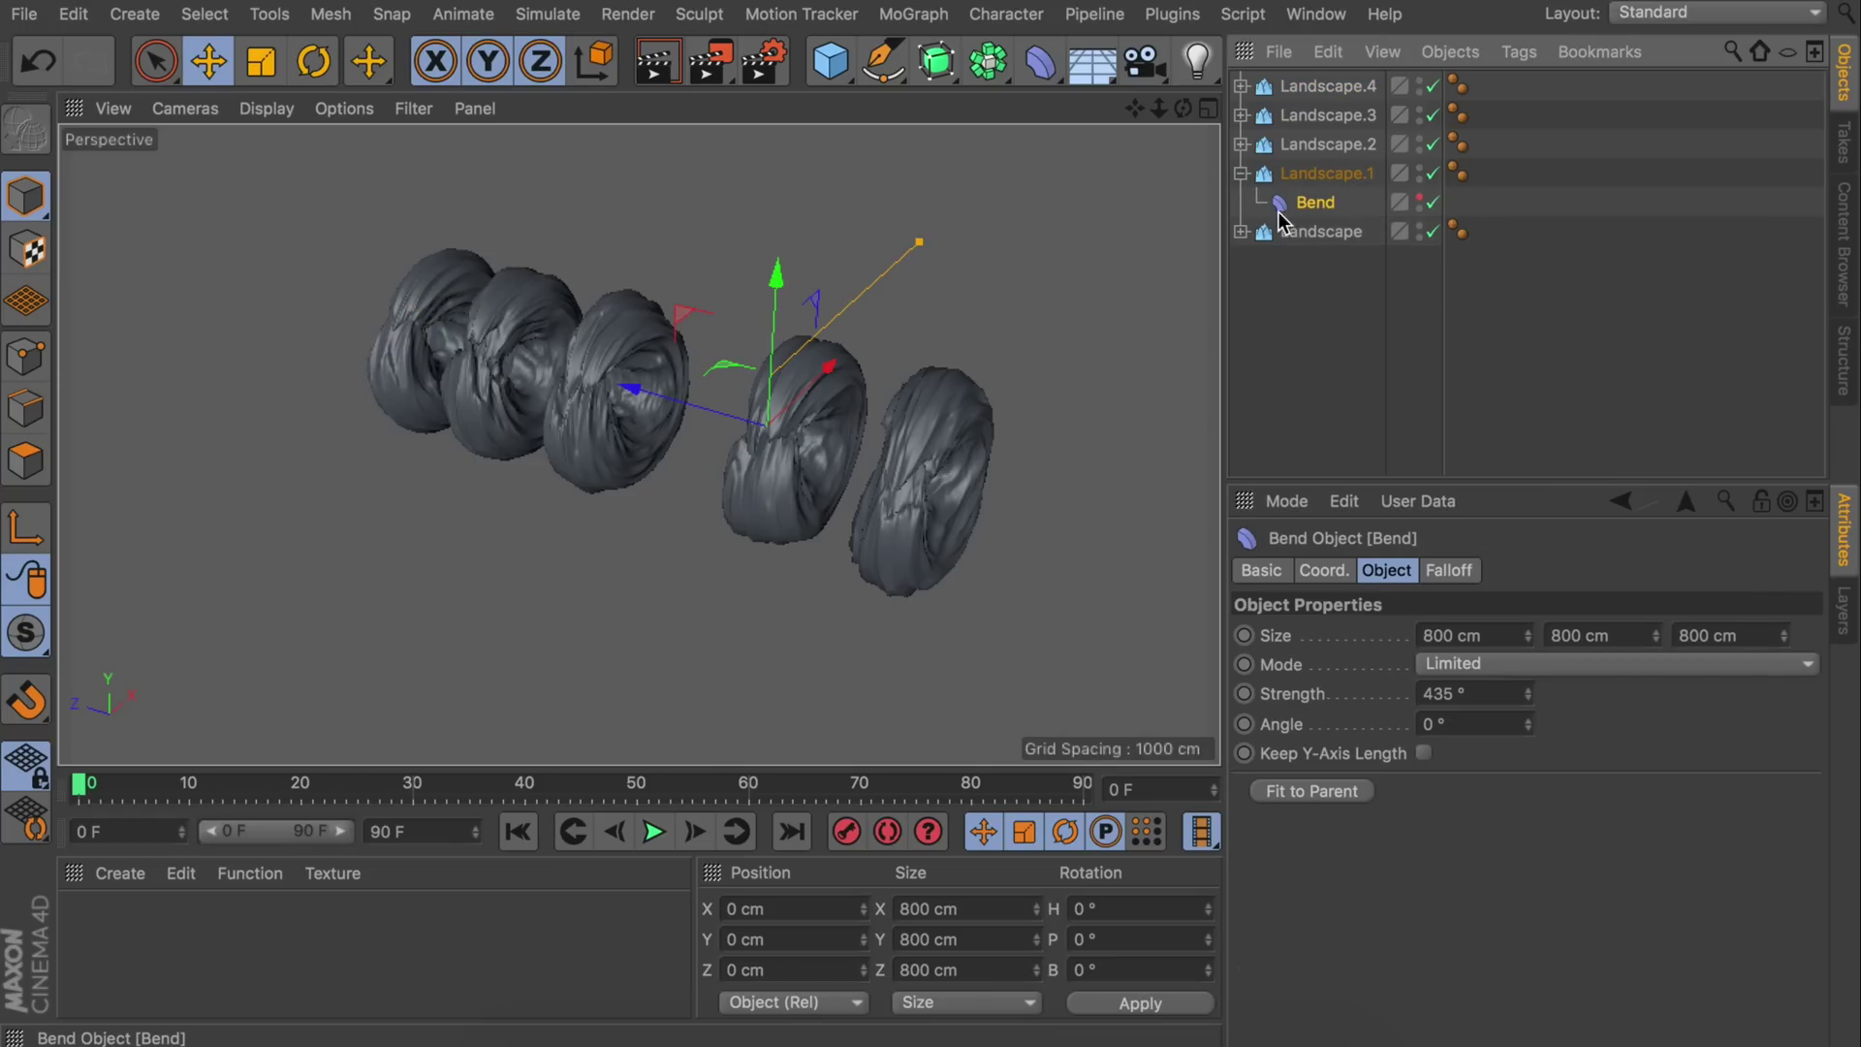
pyautogui.click(1527, 720)
pyautogui.click(1527, 720)
pyautogui.click(1527, 720)
pyautogui.click(1528, 720)
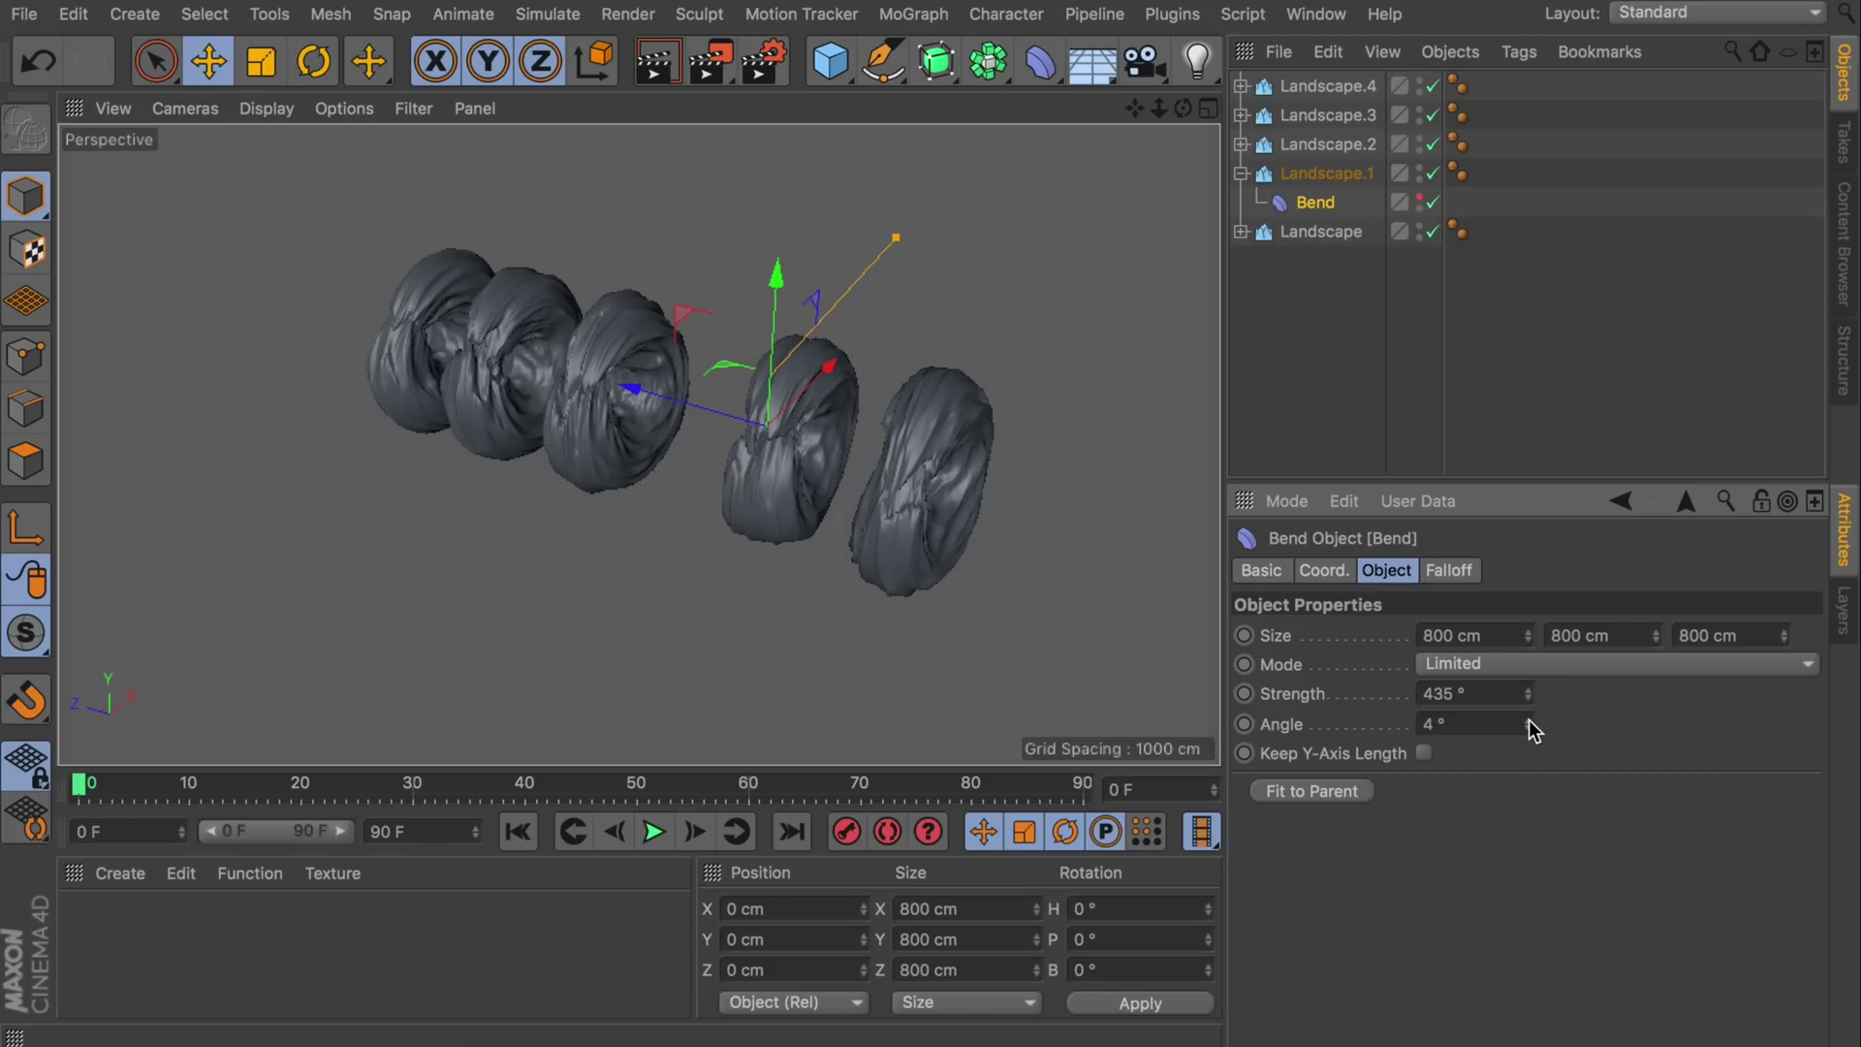
pyautogui.keyDown('alt'); pyautogui.moveTo(807, 448); pyautogui.dragTo(653, 387); pyautogui.keyUp('alt')
pyautogui.scroll(4, 653, 387)
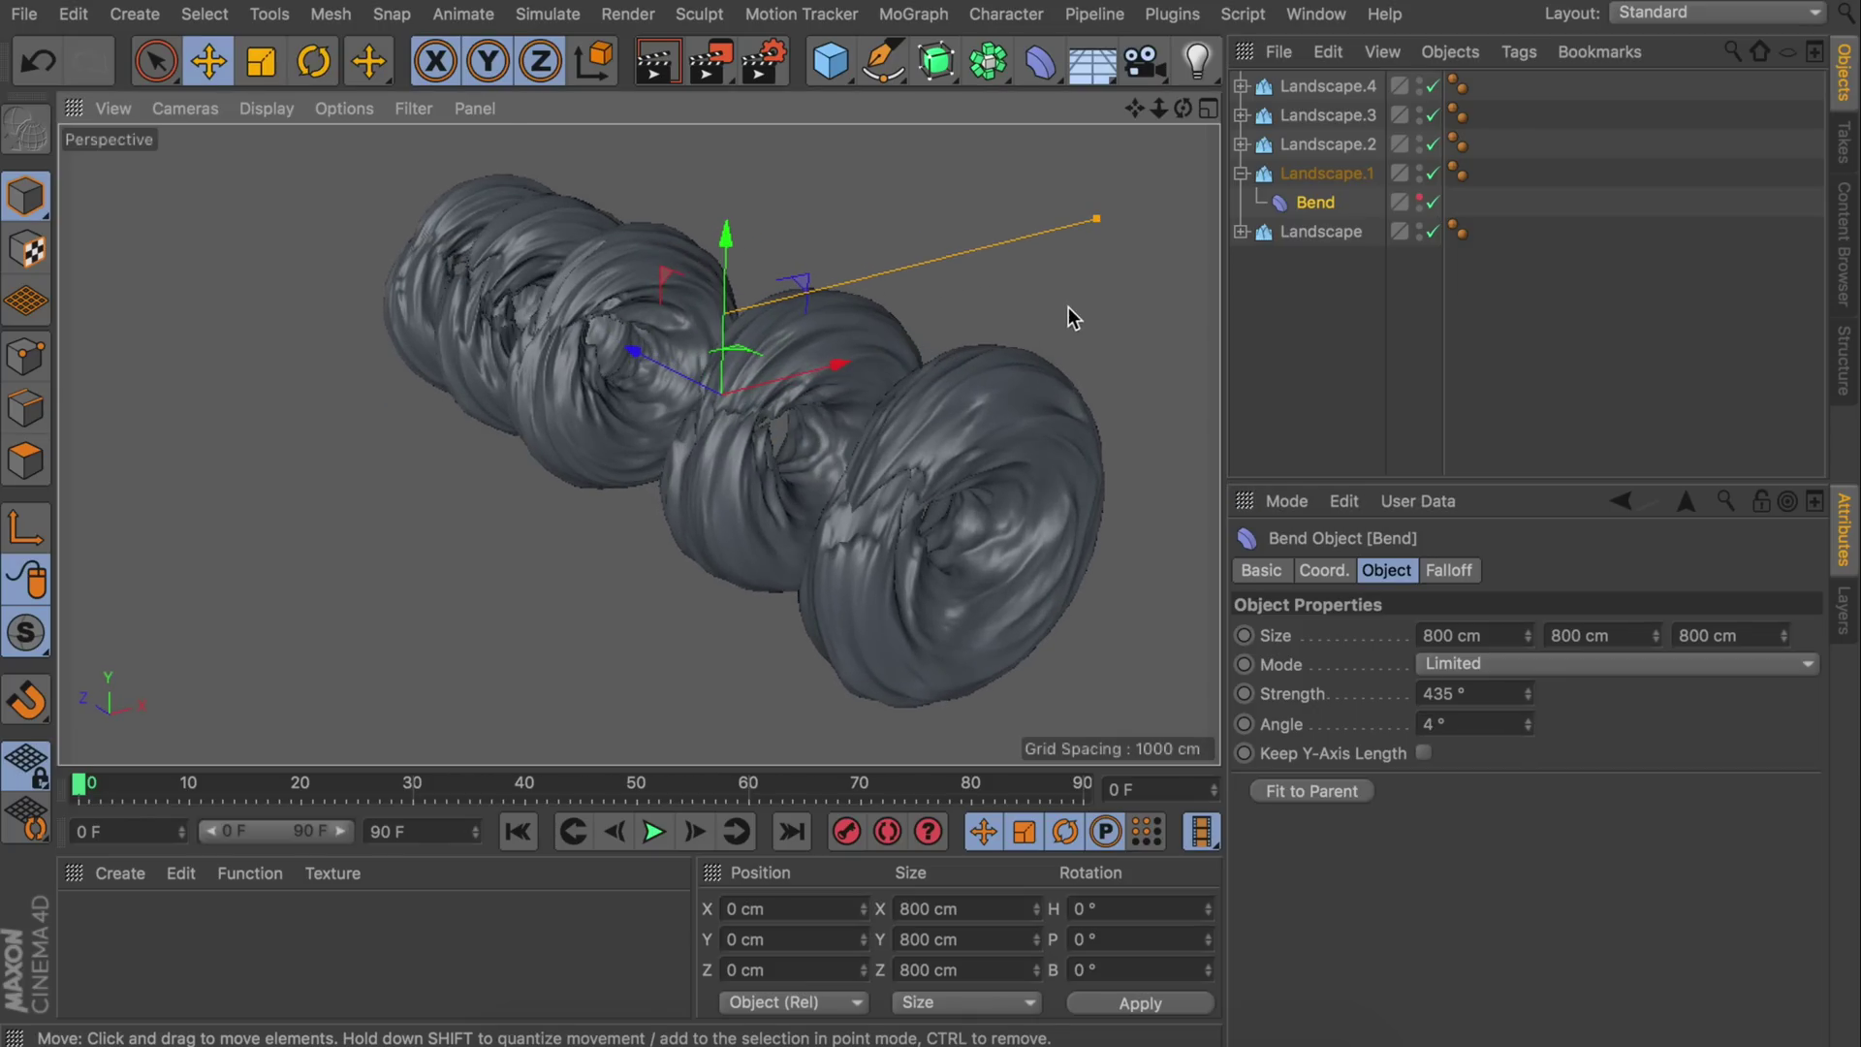
# - Copy the Bend onto Landscape.3 with a 5° angle, collapse both hierarchies, and clear the selection
pyautogui.keyDown('ctrl'); pyautogui.moveTo(1315, 202); pyautogui.dragTo(1328, 114); pyautogui.keyUp('ctrl')
pyautogui.click(1529, 719)
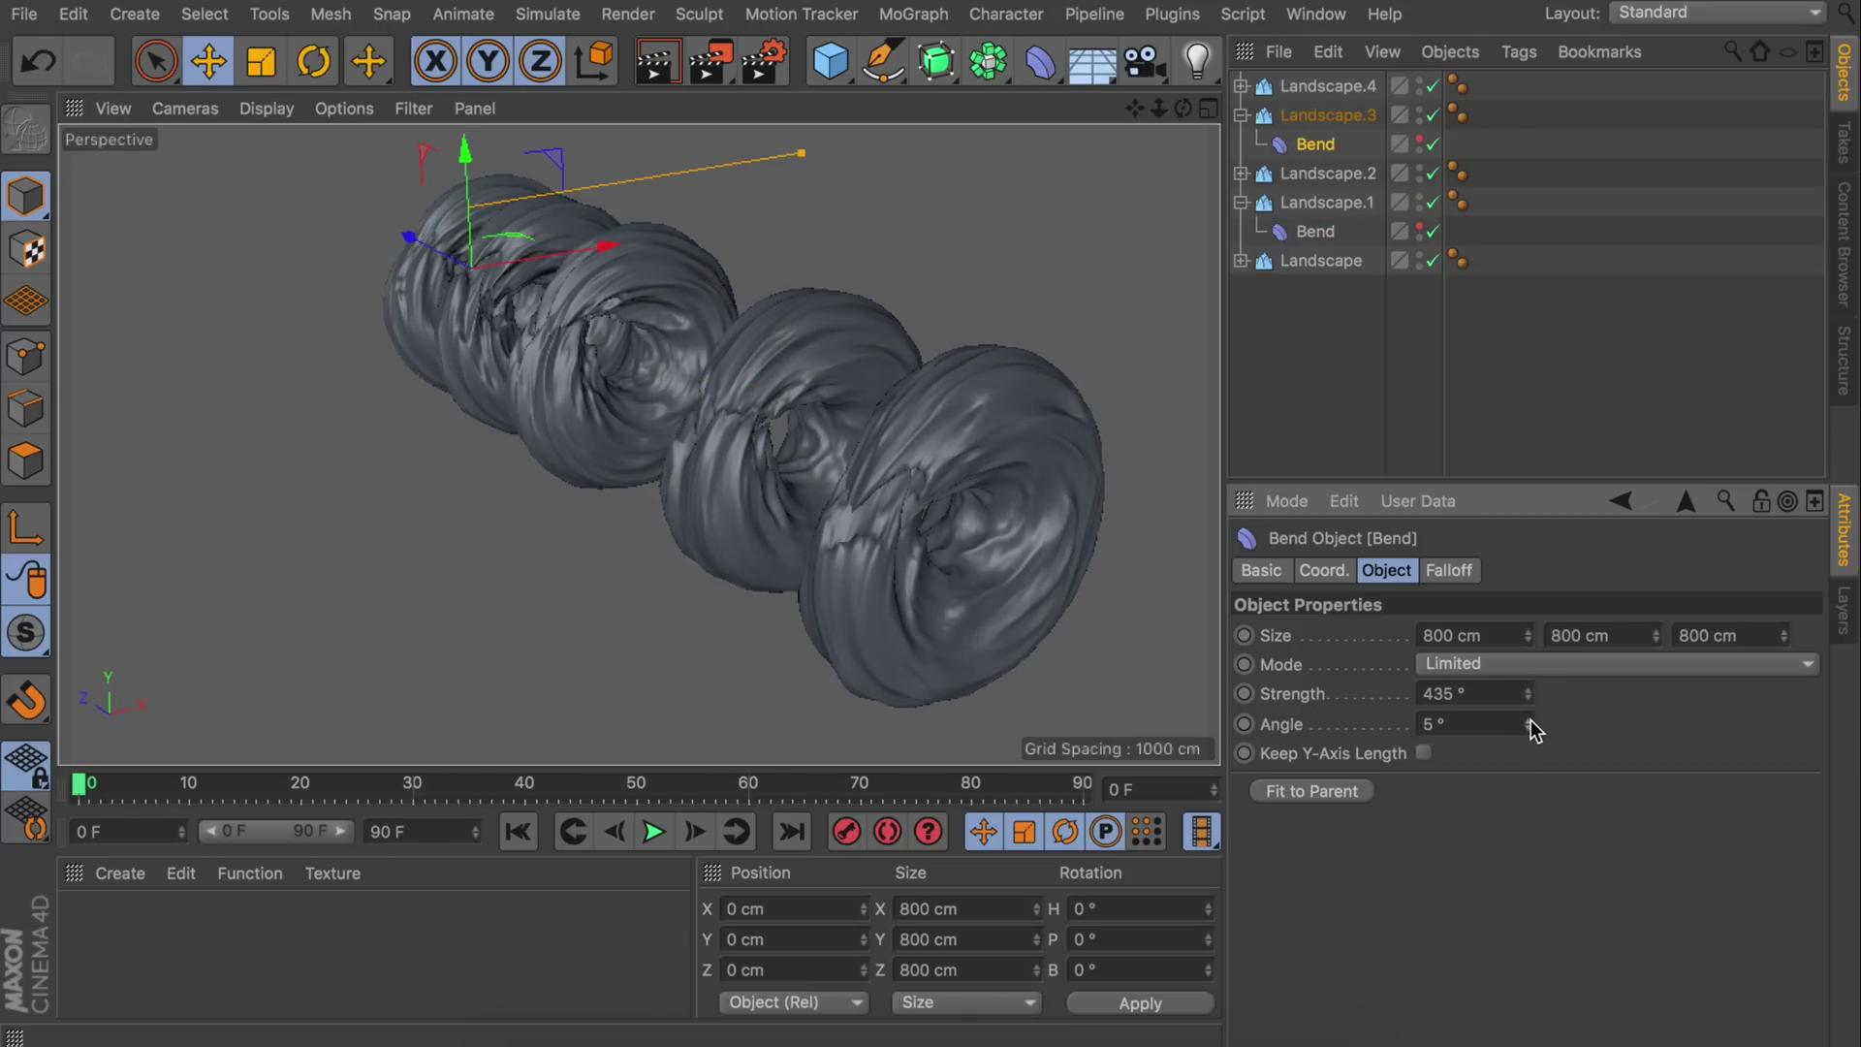
pyautogui.click(1240, 114)
pyautogui.click(1240, 172)
pyautogui.click(1319, 320)
pyautogui.keyDown('alt'); pyautogui.moveTo(758, 504); pyautogui.dragTo(874, 510); pyautogui.keyUp('alt')
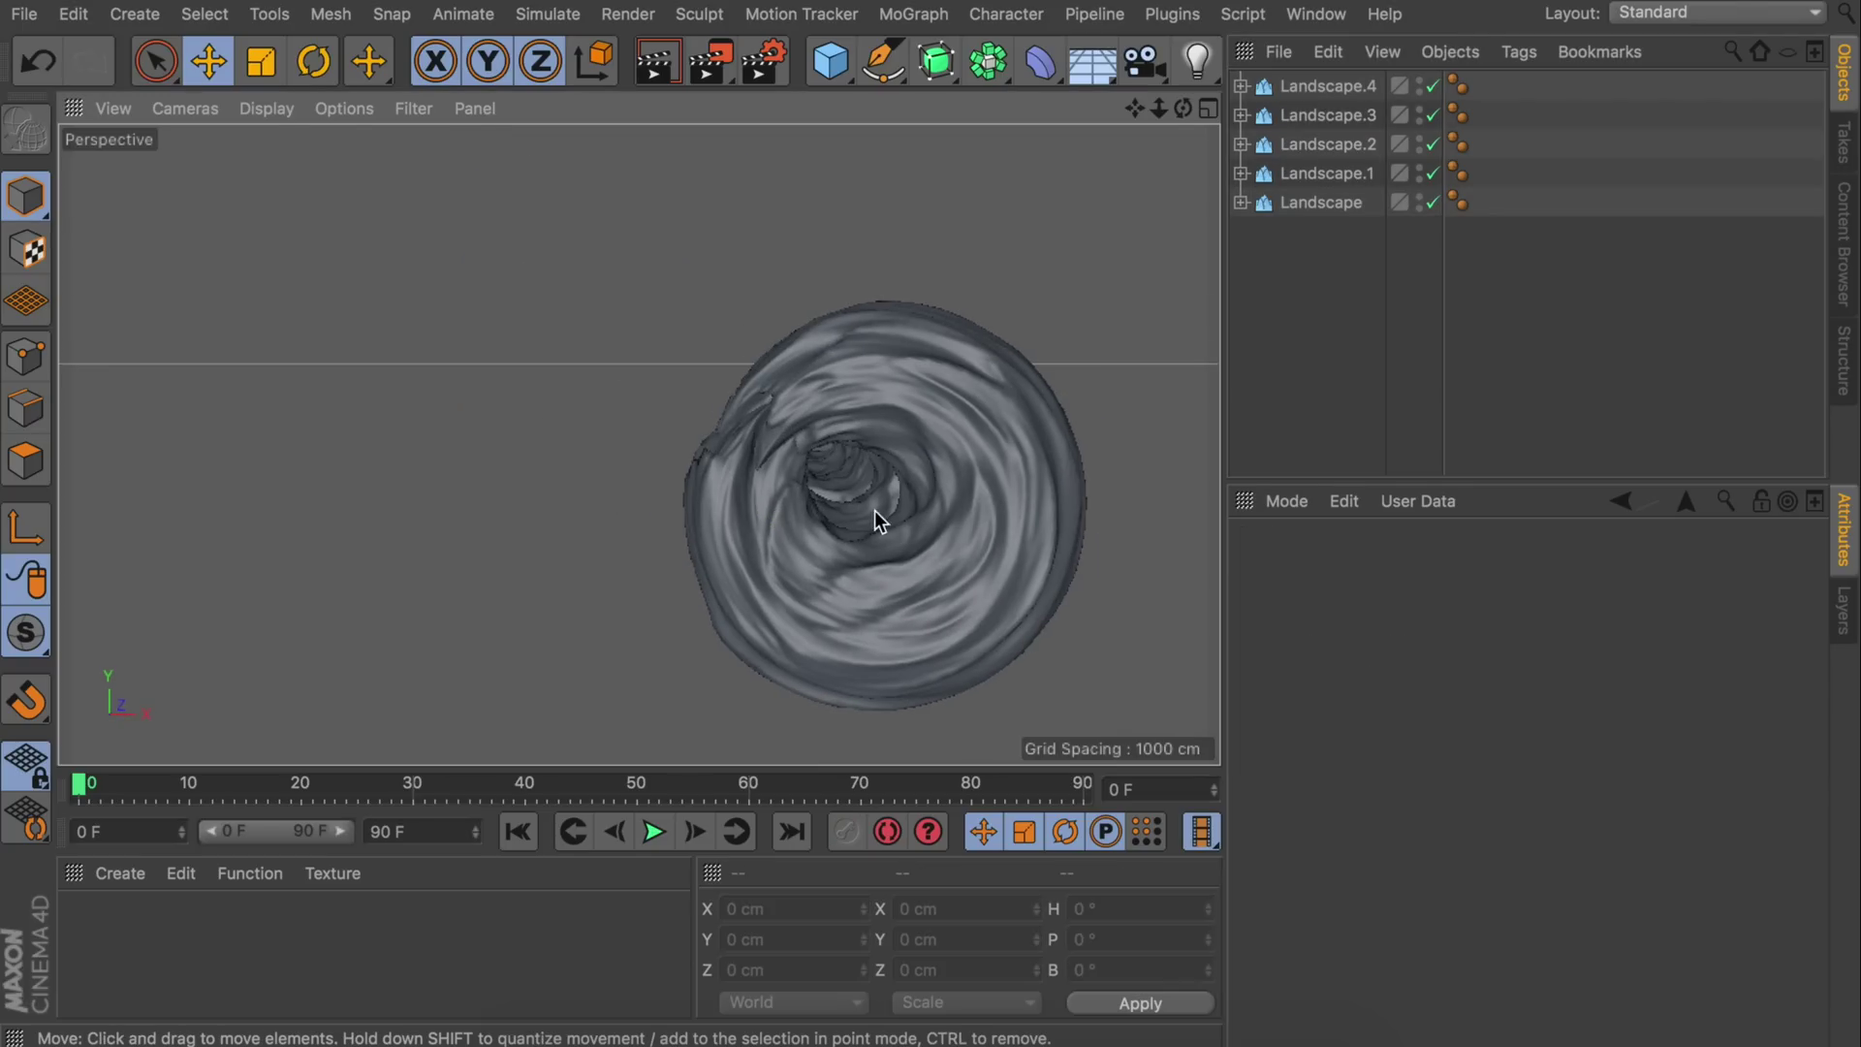
pyautogui.scroll(6, 874, 510)
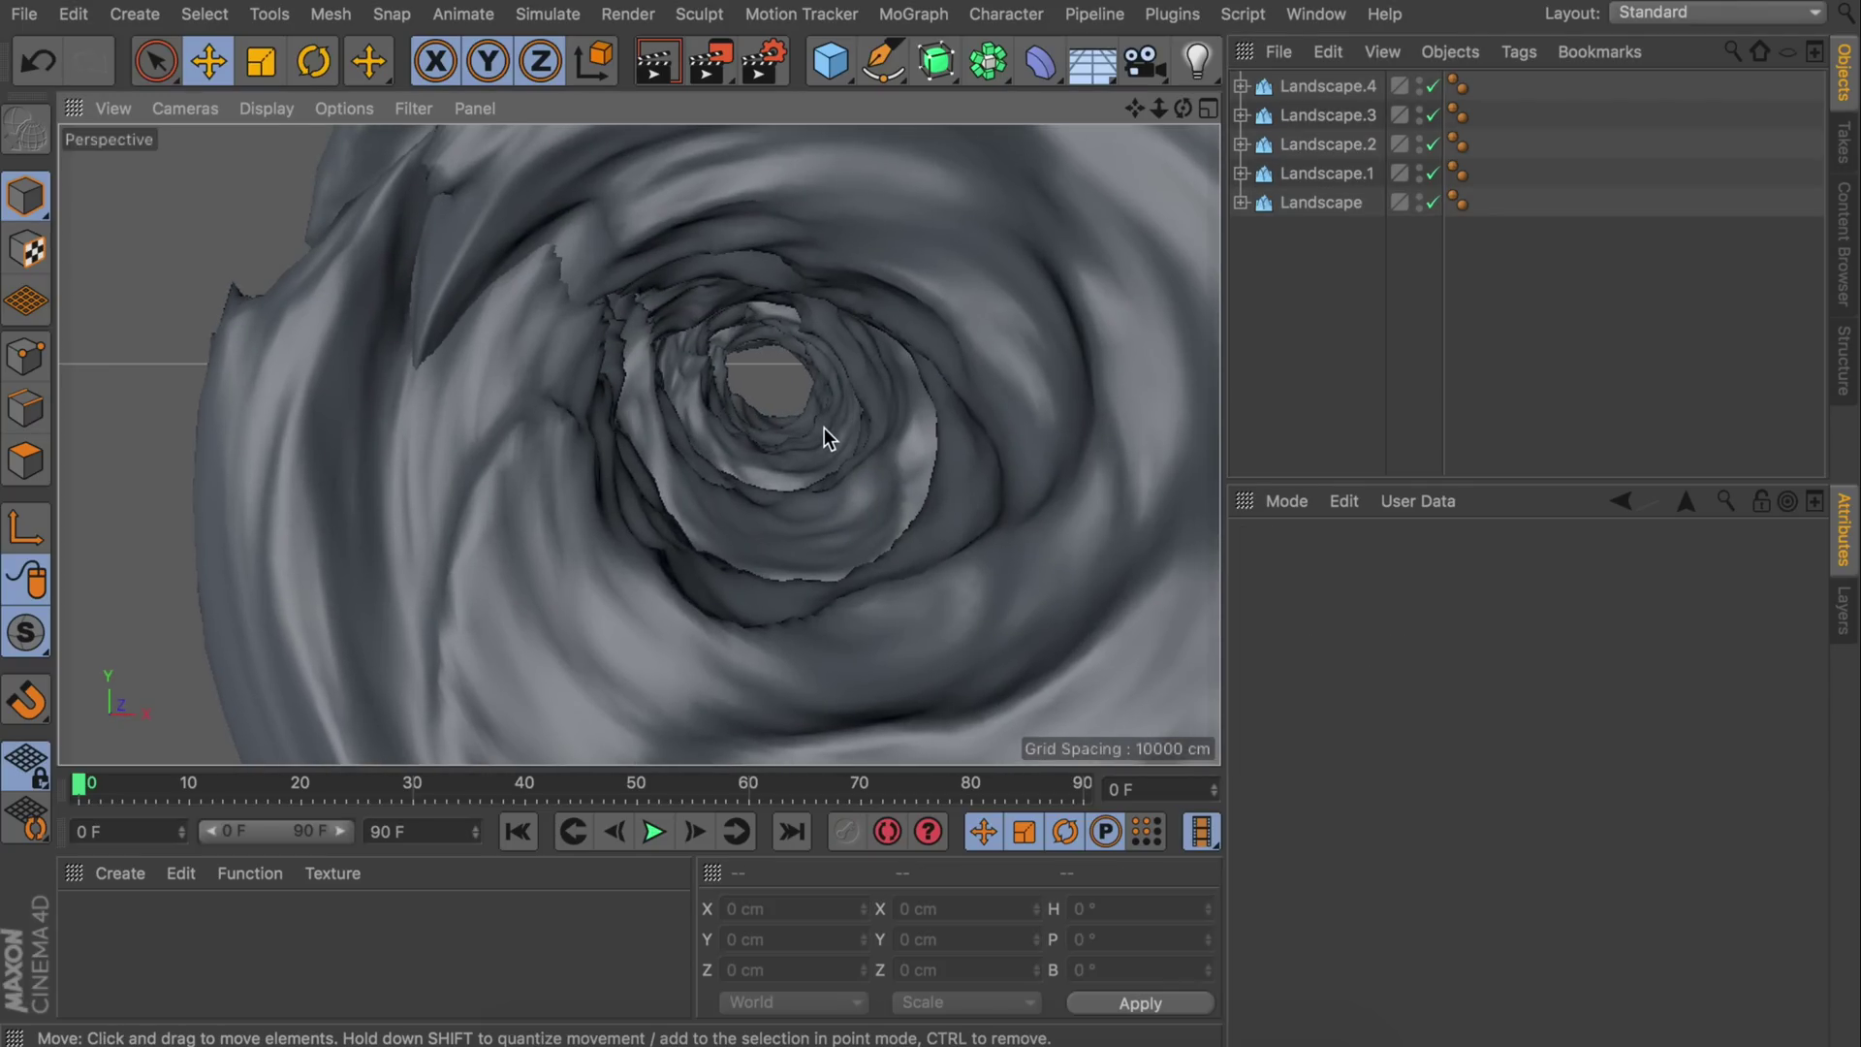
pyautogui.moveTo(666, 382)
pyautogui.keyDown('alt'); pyautogui.mouseDown()
pyautogui.moveTo(816, 374)
pyautogui.moveTo(742, 387)
pyautogui.moveTo(638, 368)
pyautogui.mouseUp(); pyautogui.keyUp('alt')
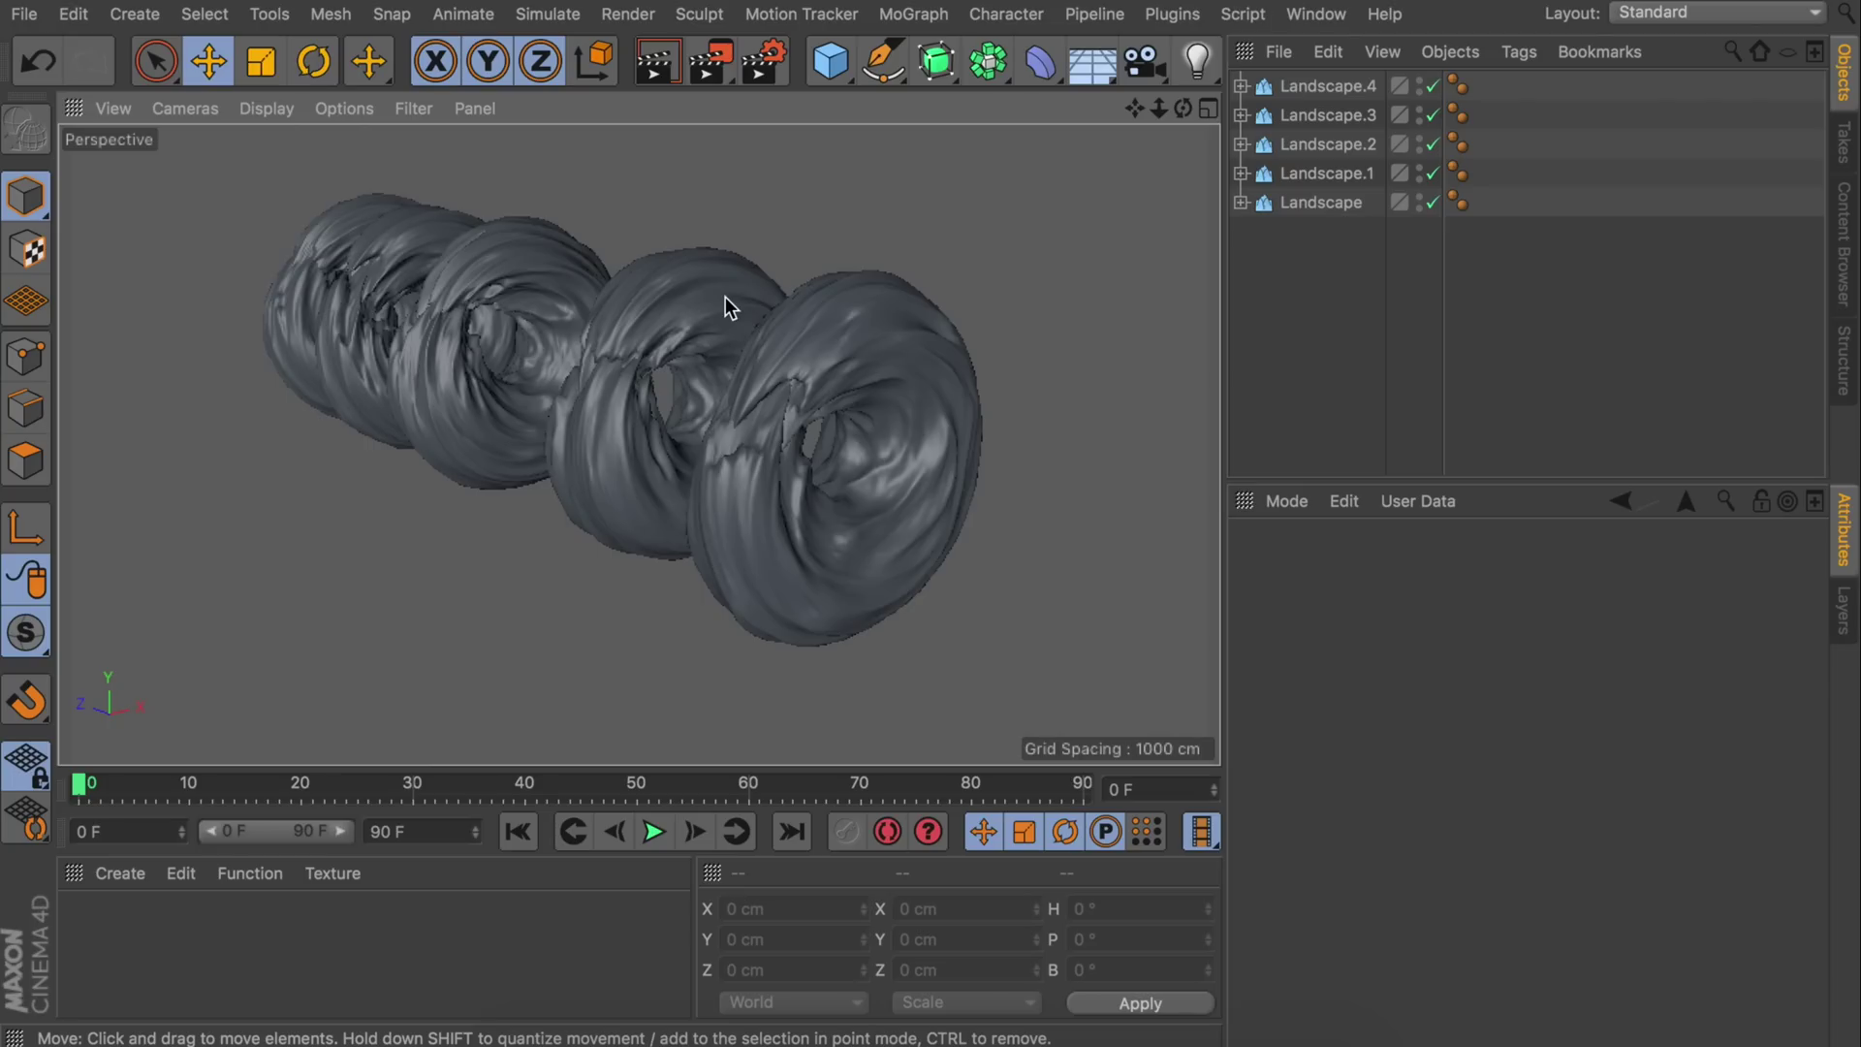
# - Add a MoGraph Cloner and place all five Landscapes inside it
pyautogui.click(925, 18)
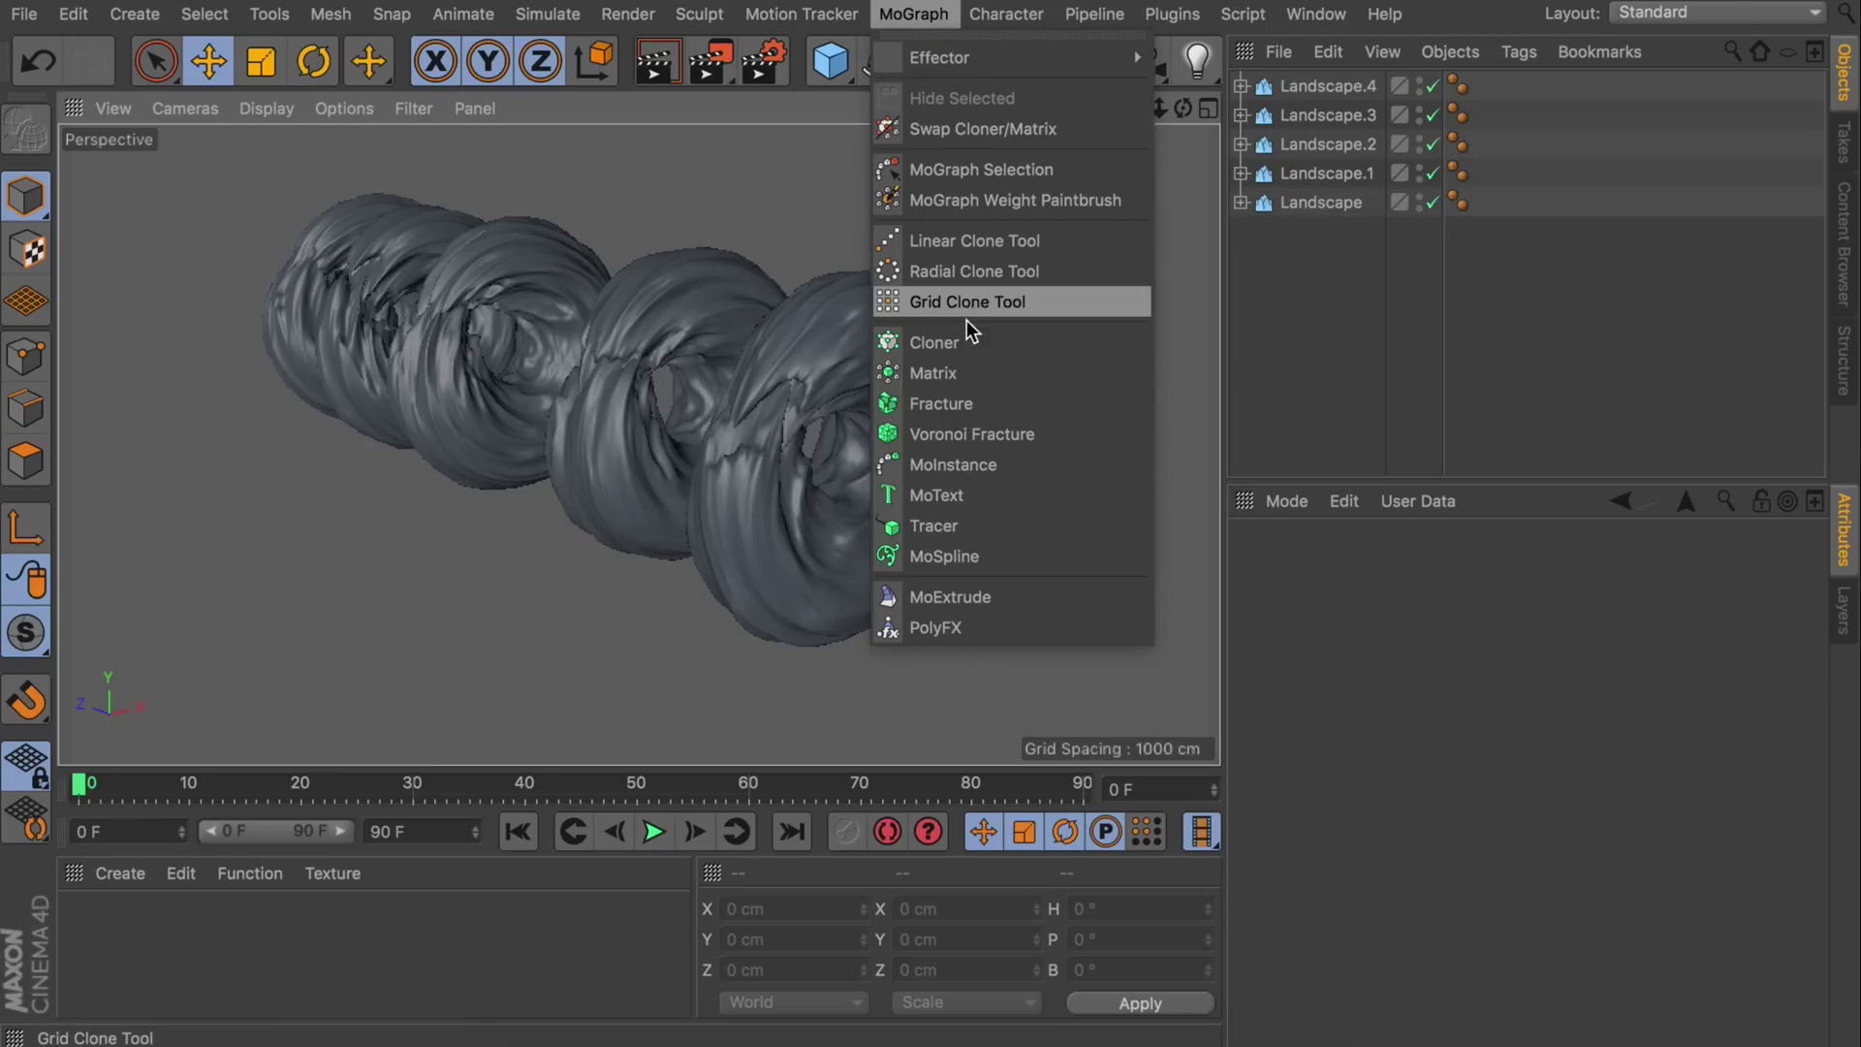
pyautogui.click(933, 342)
pyautogui.moveTo(1365, 308); pyautogui.dragTo(1306, 91)
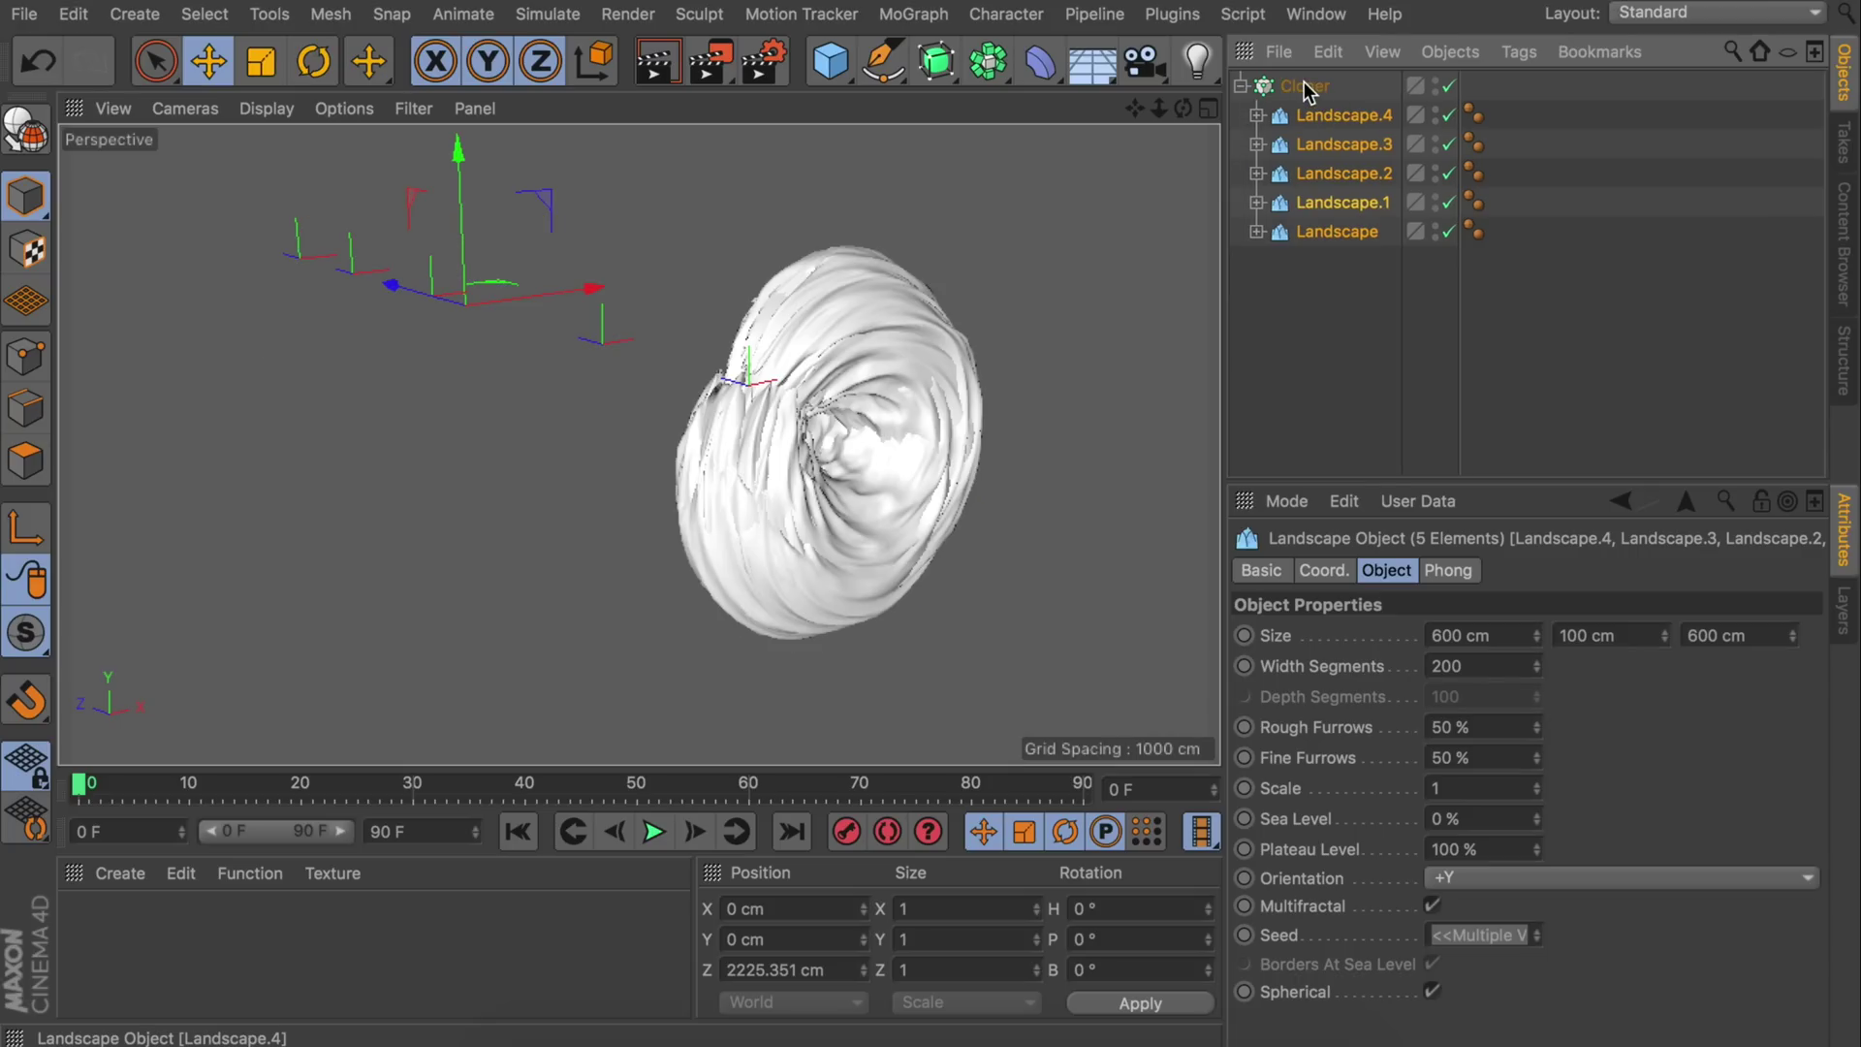
pyautogui.click(1307, 87)
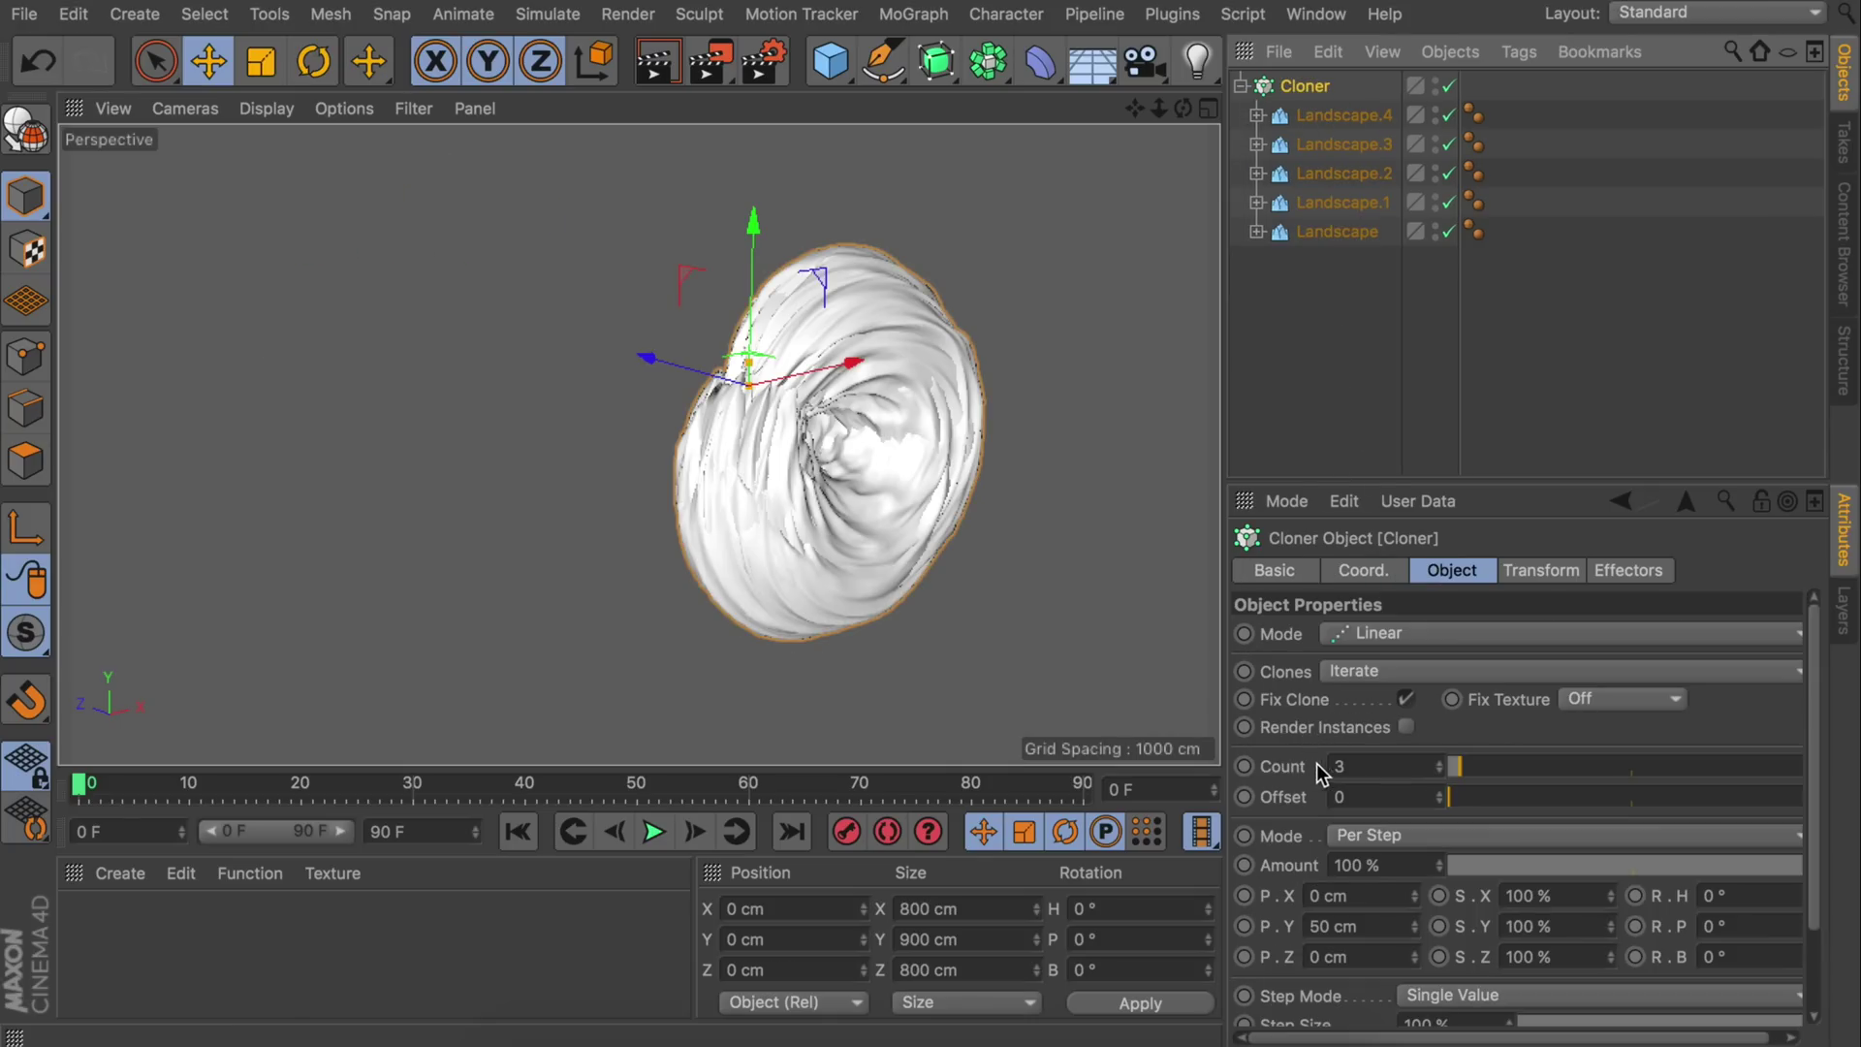
# - Set the Cloner to 5 clones with P.Y 0 cm and P.Z 1700 cm spacing
pyautogui.click(1392, 765)
pyautogui.write('5')
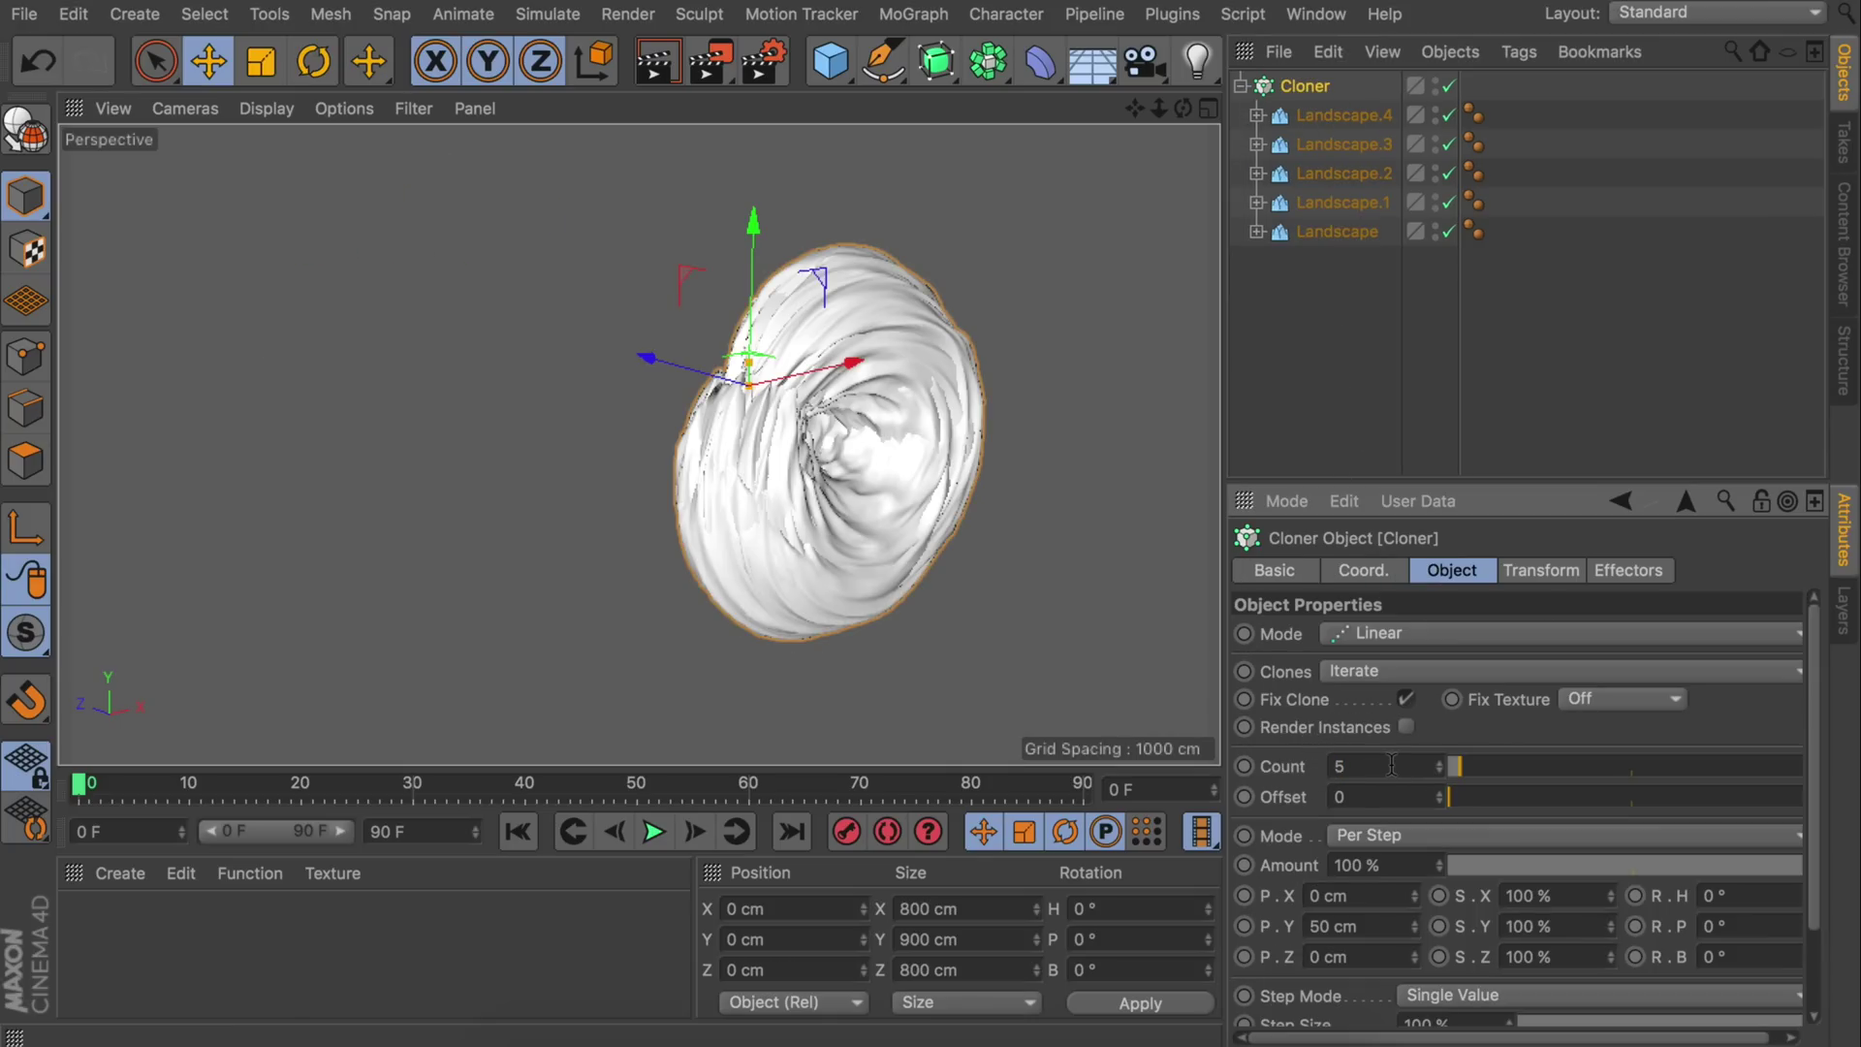
pyautogui.press('Return')
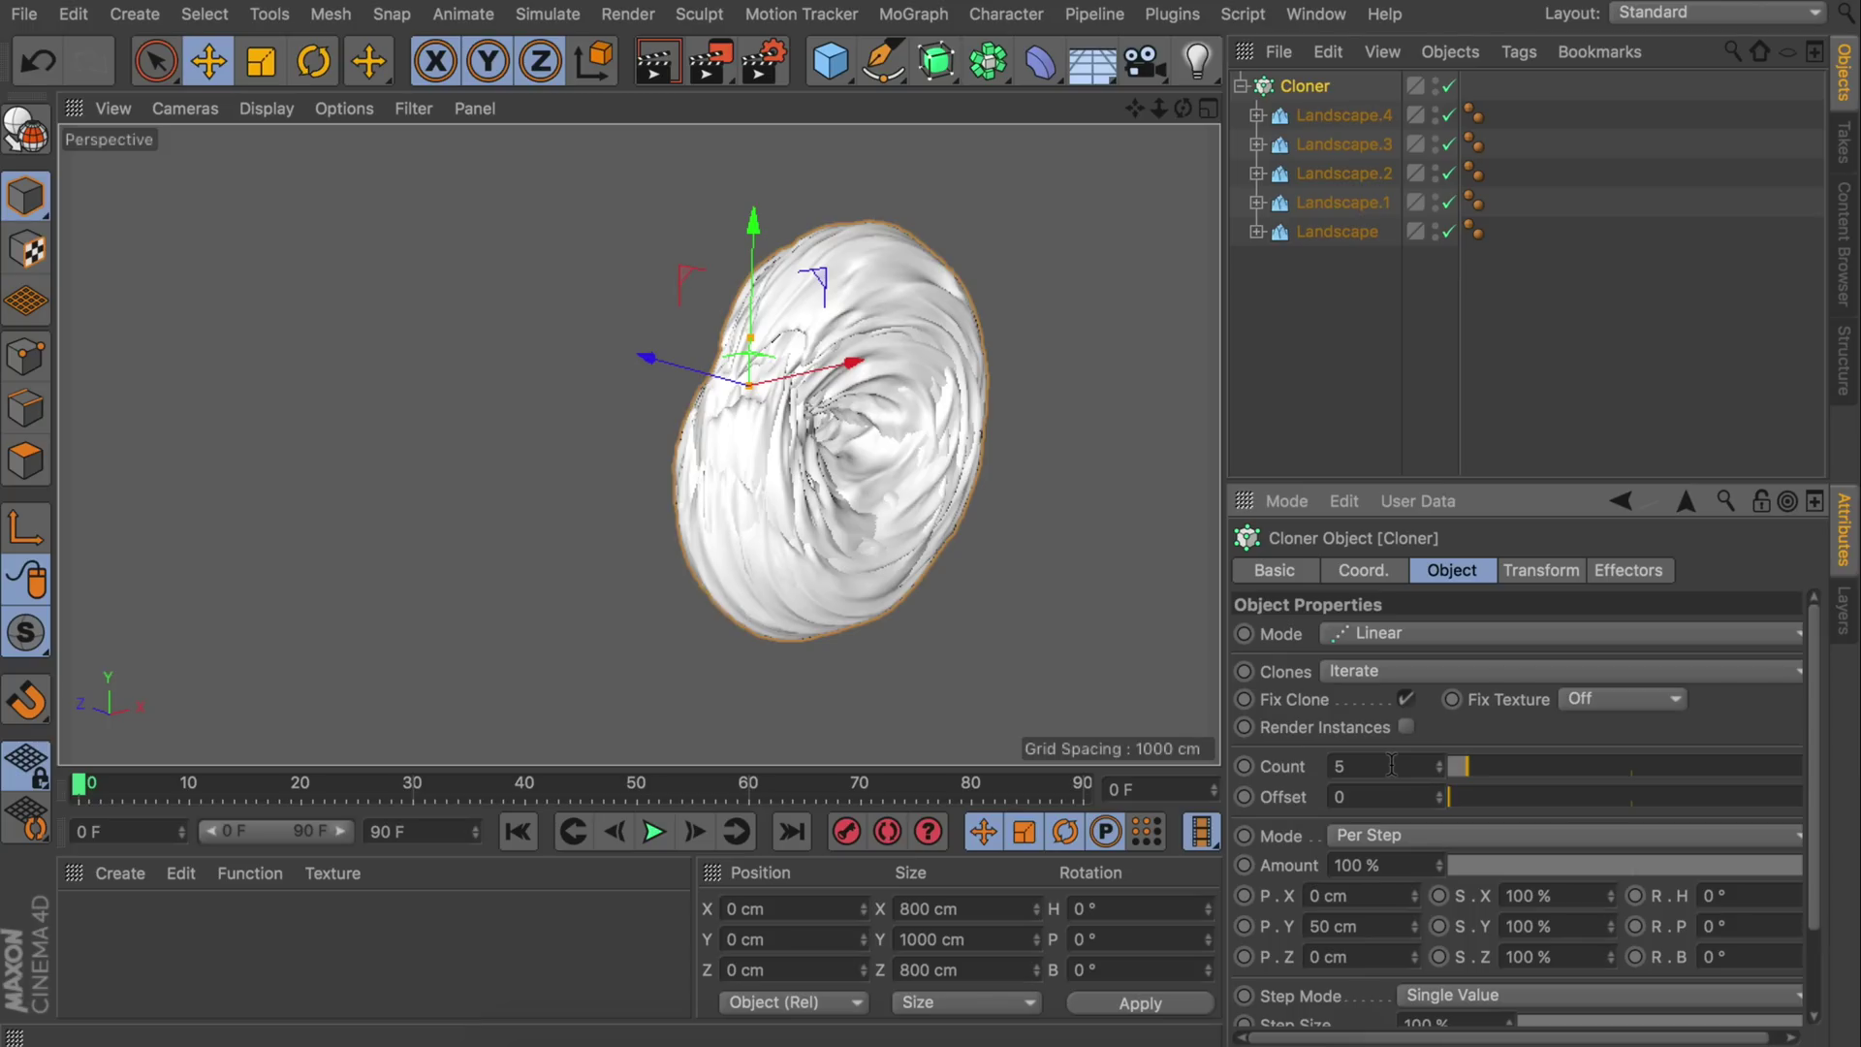
pyautogui.click(1352, 927)
pyautogui.write('0')
pyautogui.press('Return')
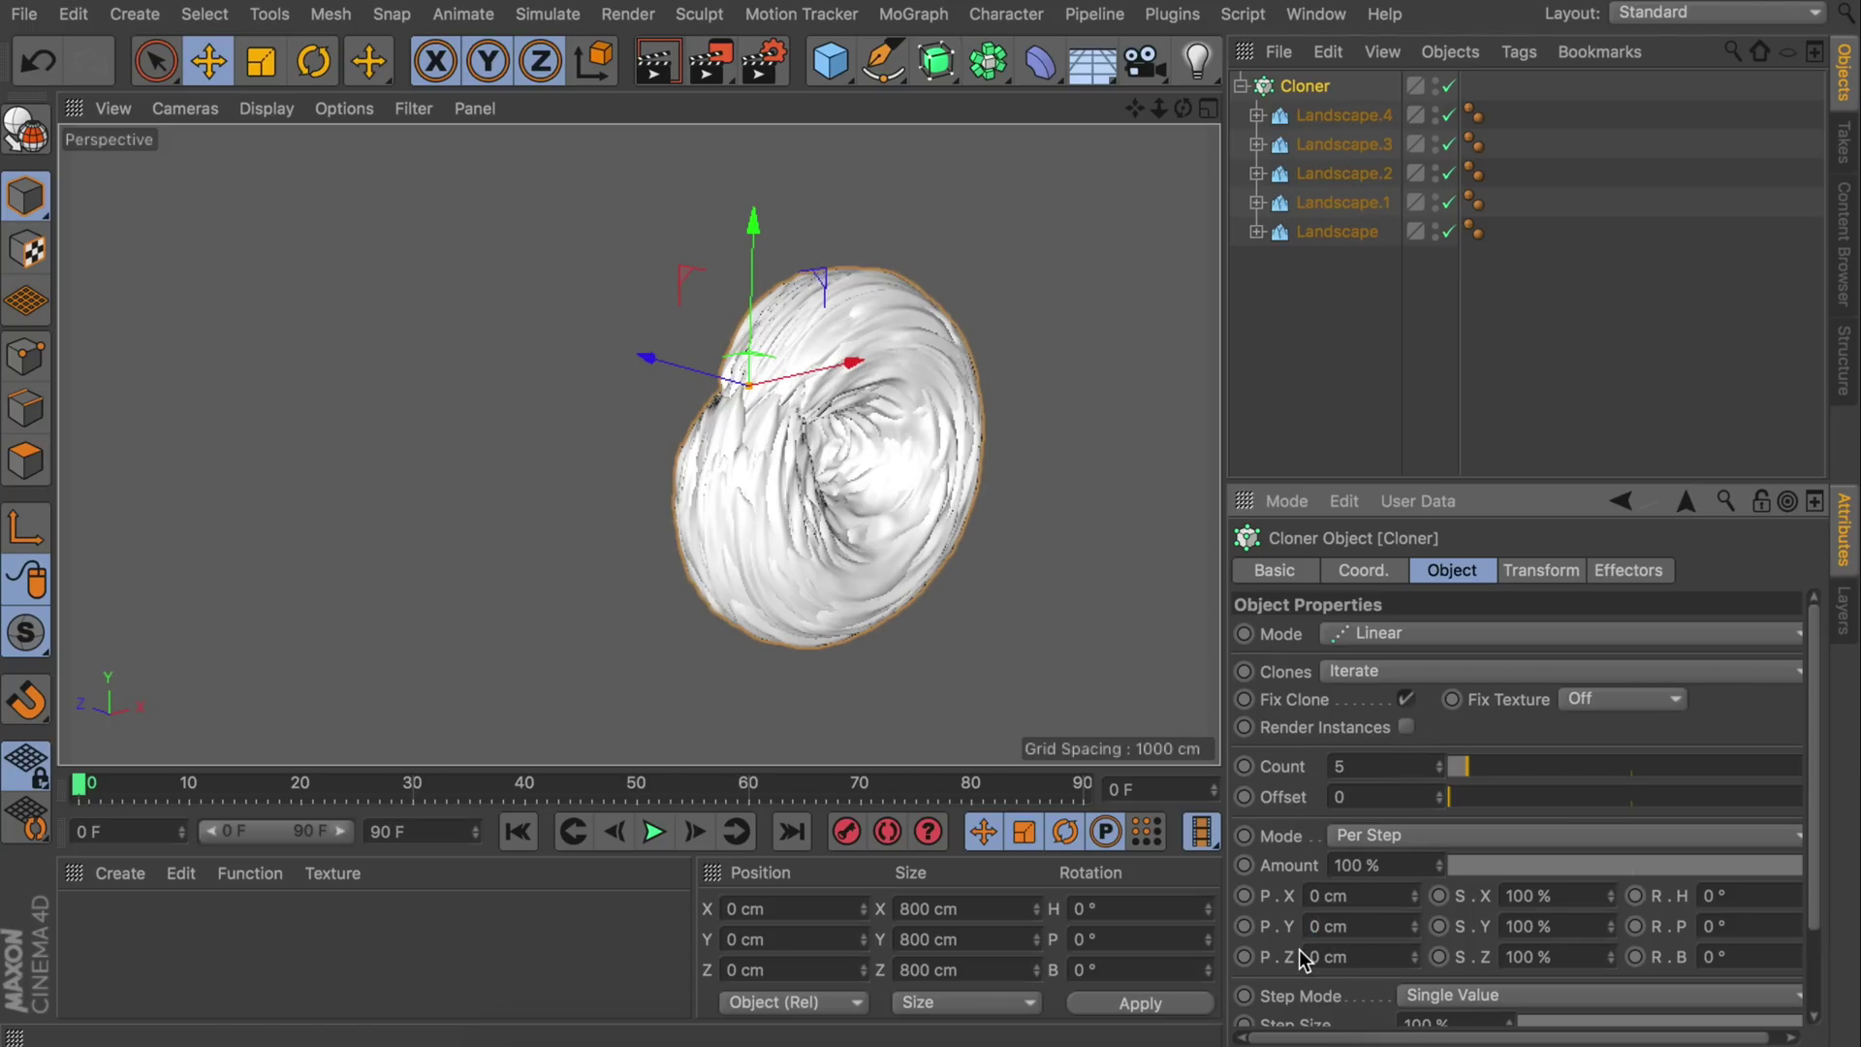
pyautogui.moveTo(1415, 956); pyautogui.dragTo(1412, 956)
pyautogui.click(1357, 957)
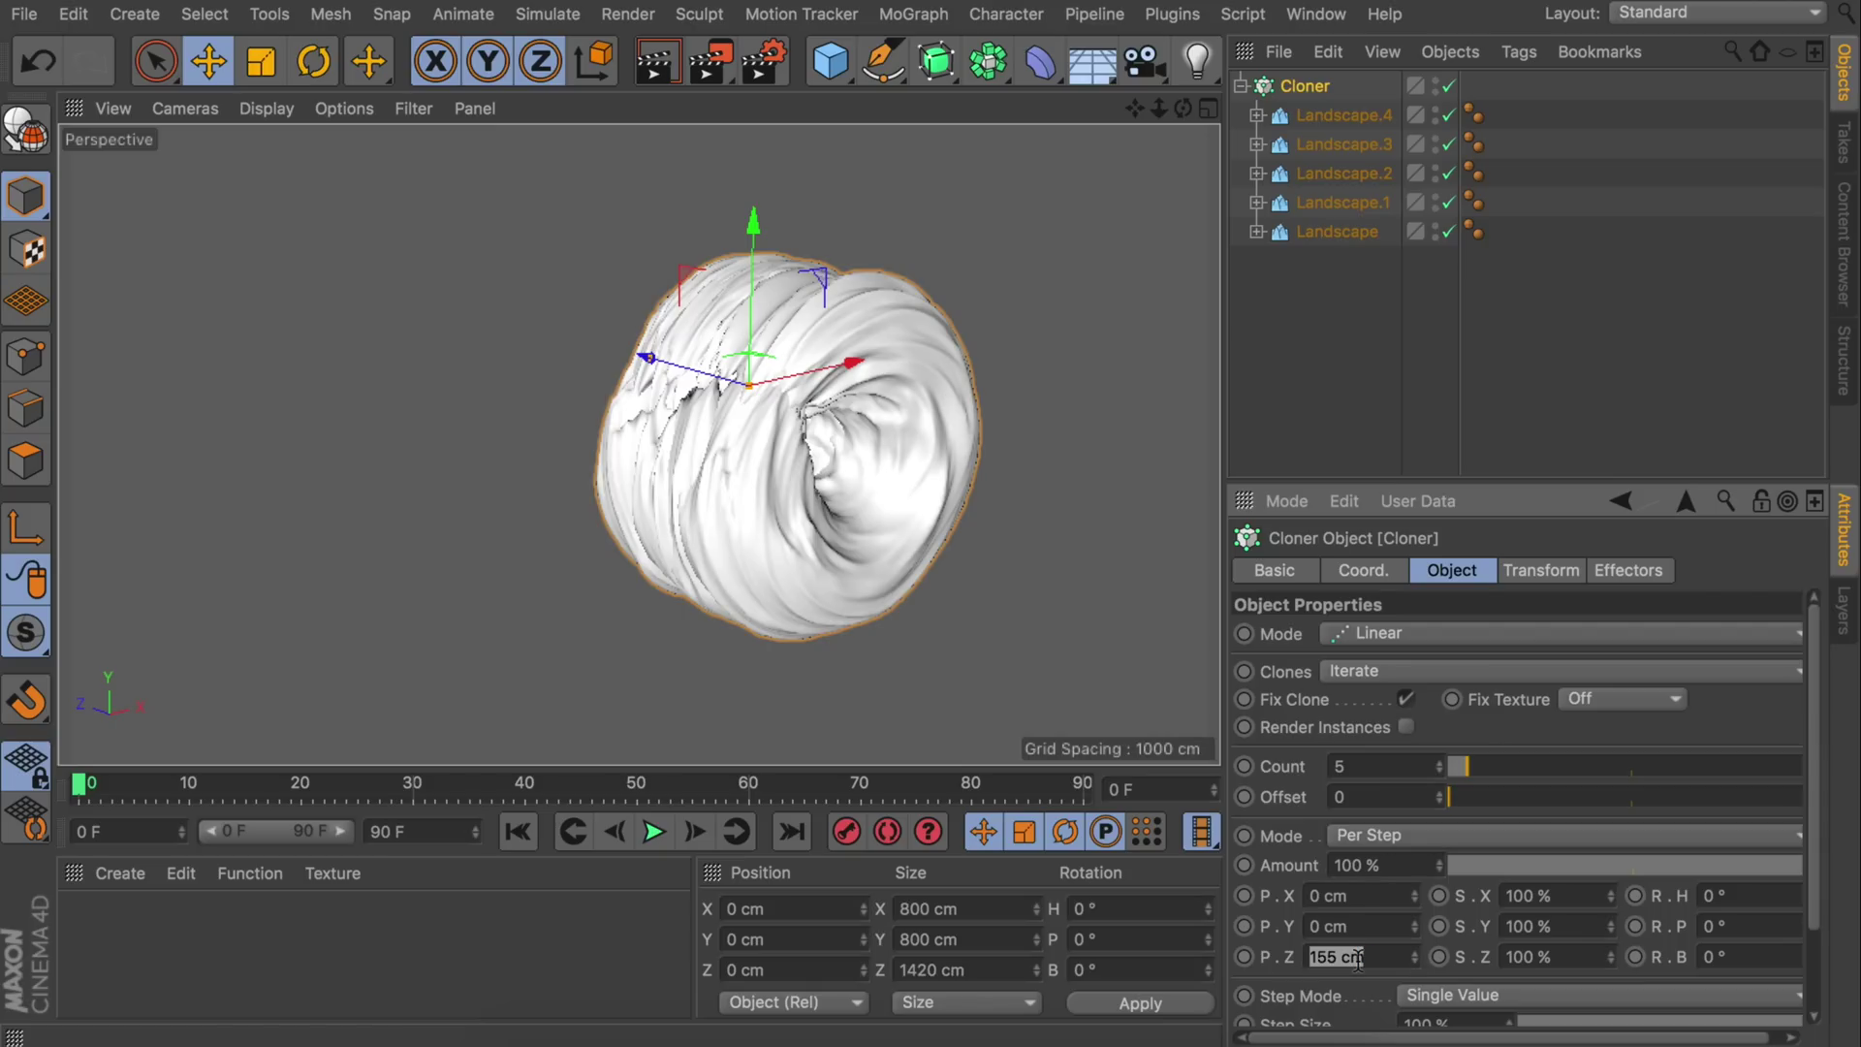
pyautogui.write('1799')
pyautogui.write('0')
pyautogui.press('Return')
pyautogui.keyDown('alt'); pyautogui.moveTo(707, 490); pyautogui.dragTo(504, 378); pyautogui.keyUp('alt')
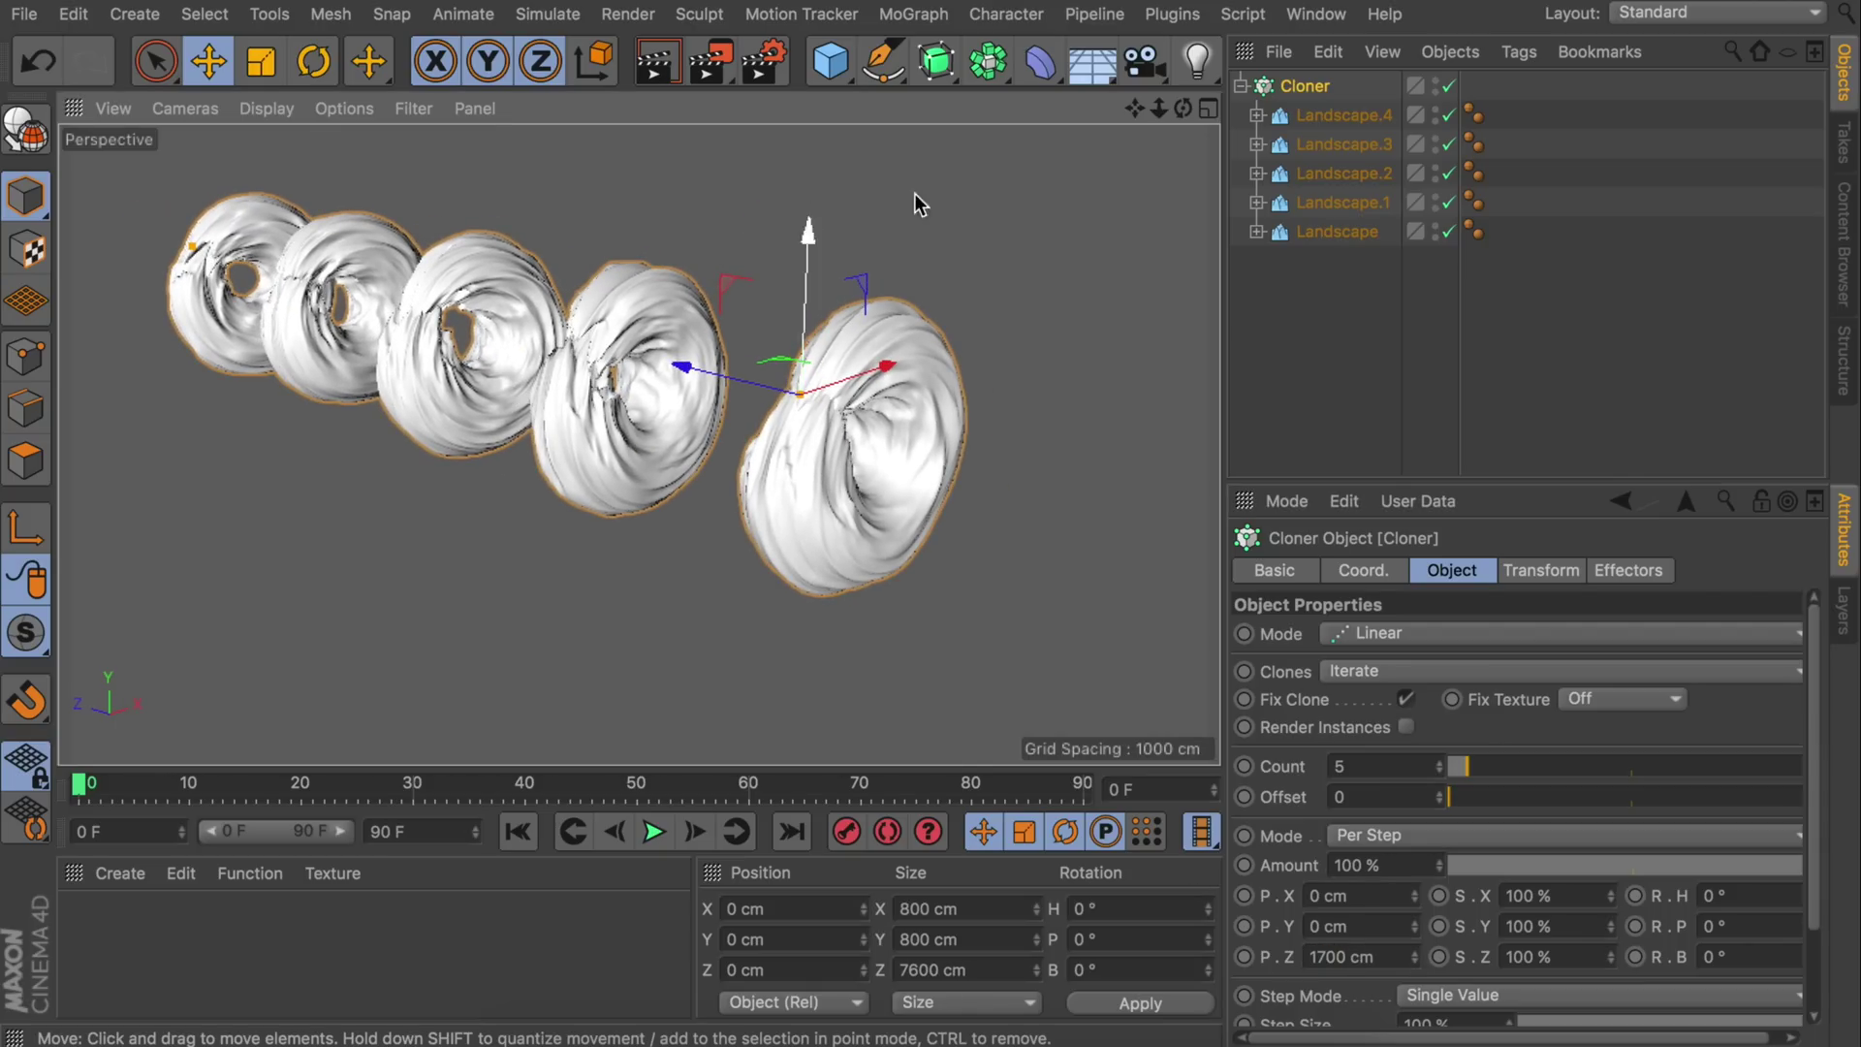
pyautogui.moveTo(859, 458)
pyautogui.keyDown('alt'); pyautogui.mouseDown()
pyautogui.moveTo(997, 275)
pyautogui.moveTo(851, 220)
pyautogui.moveTo(752, 270)
pyautogui.moveTo(700, 236)
pyautogui.mouseUp(); pyautogui.keyUp('alt')
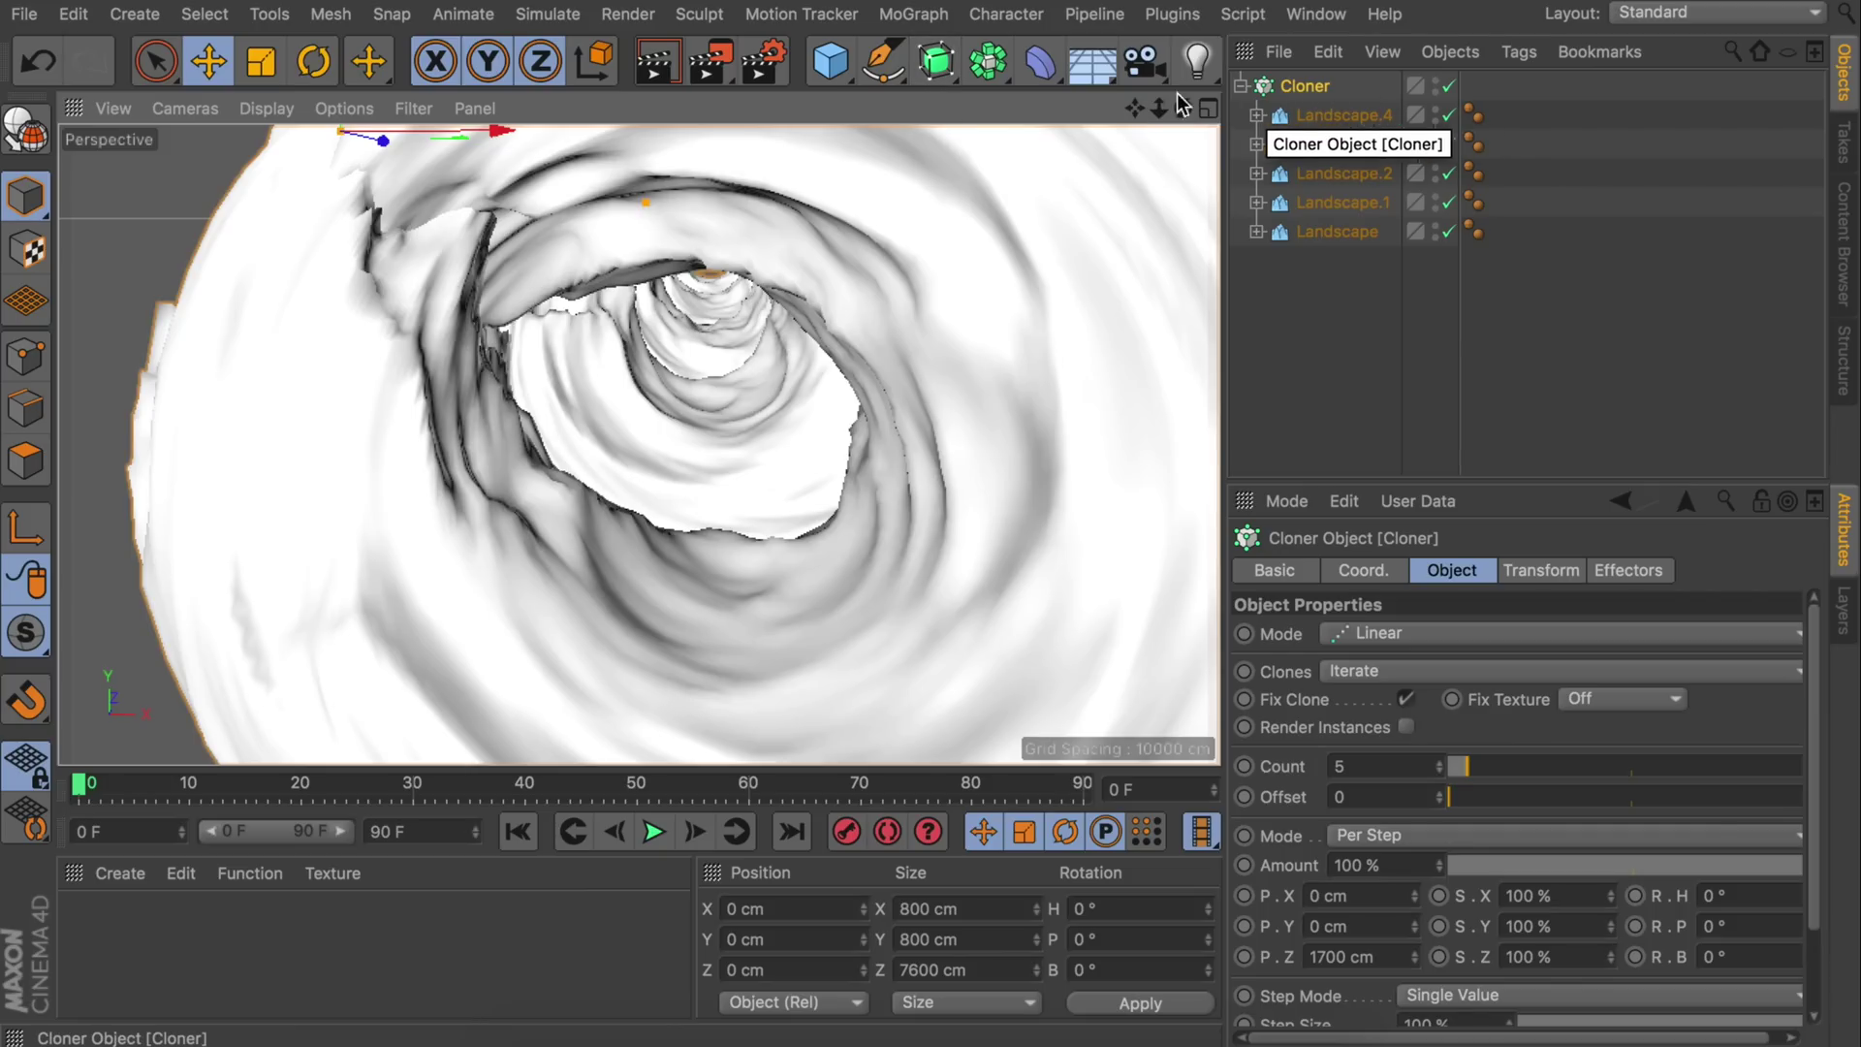
# - Wrap the Cloner in a Catmull-Clark Subdivision Surface (editor 2, renderer 3)
pyautogui.keyDown('alt'); pyautogui.click(945, 60); pyautogui.keyUp('alt')
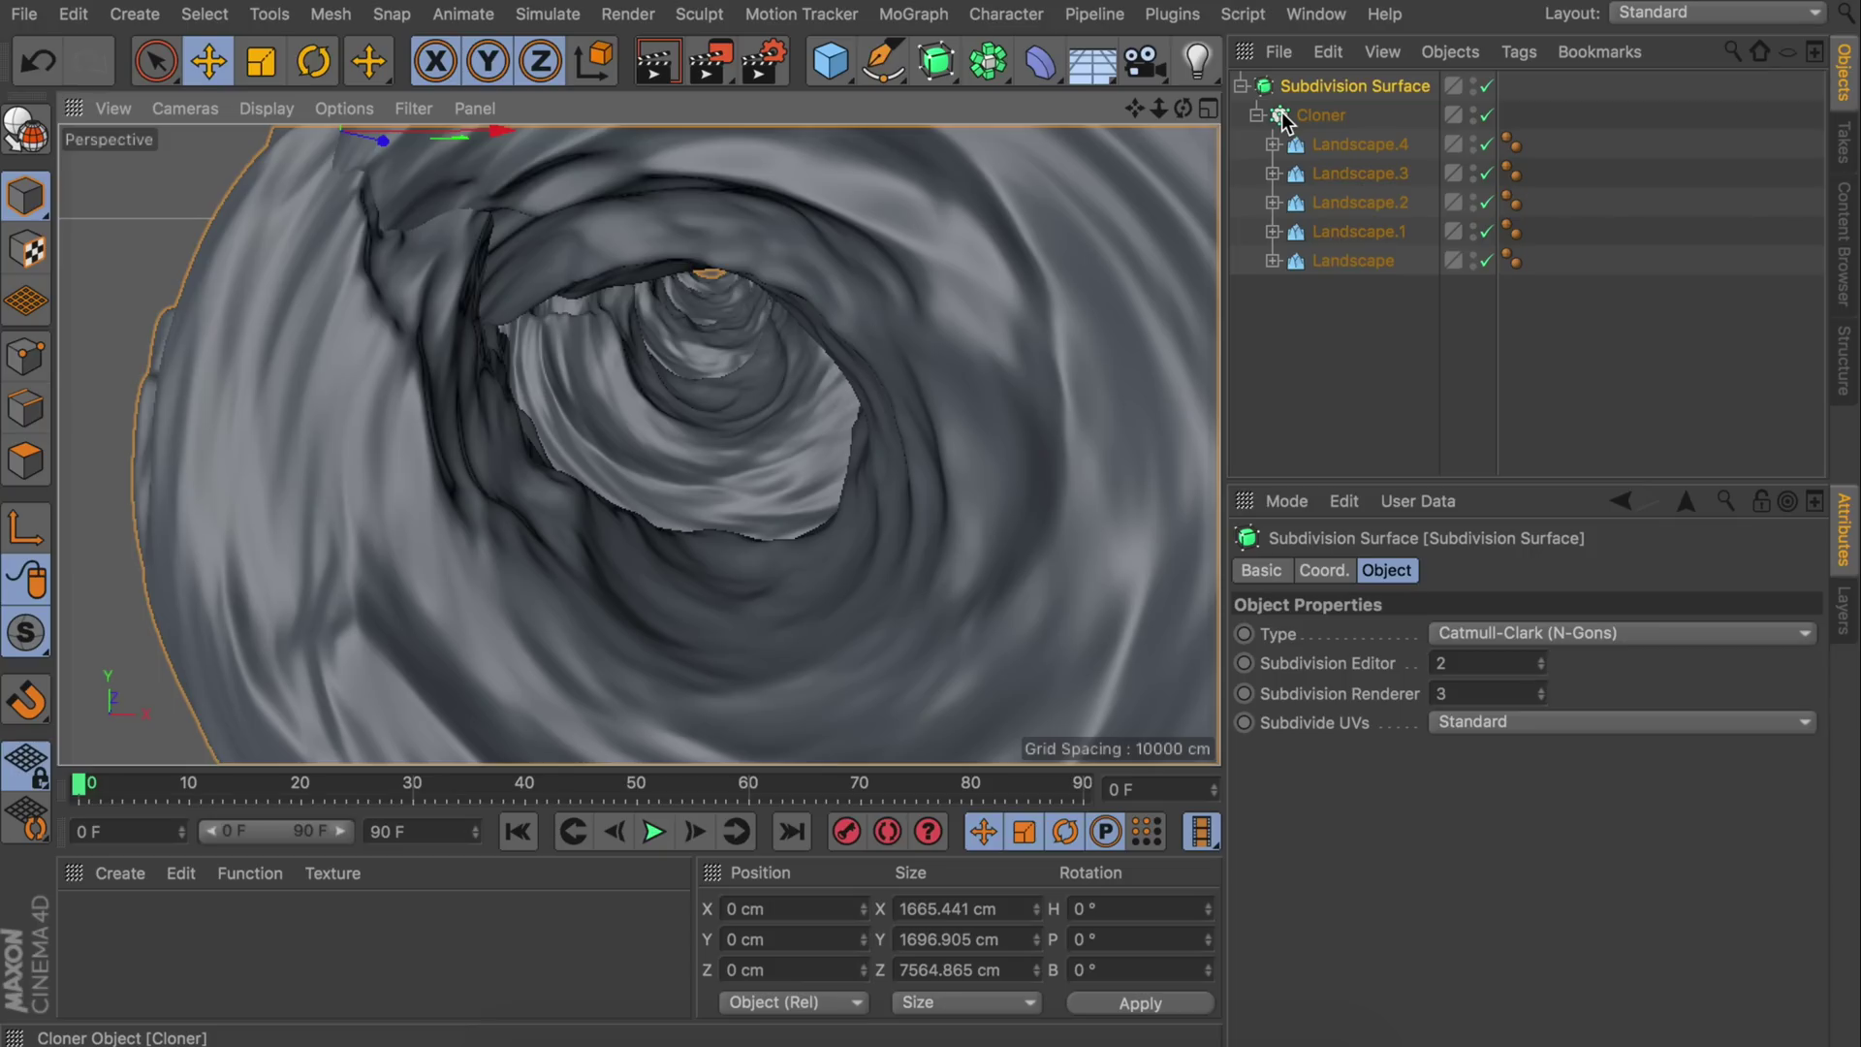
pyautogui.scroll(5, 734, 524)
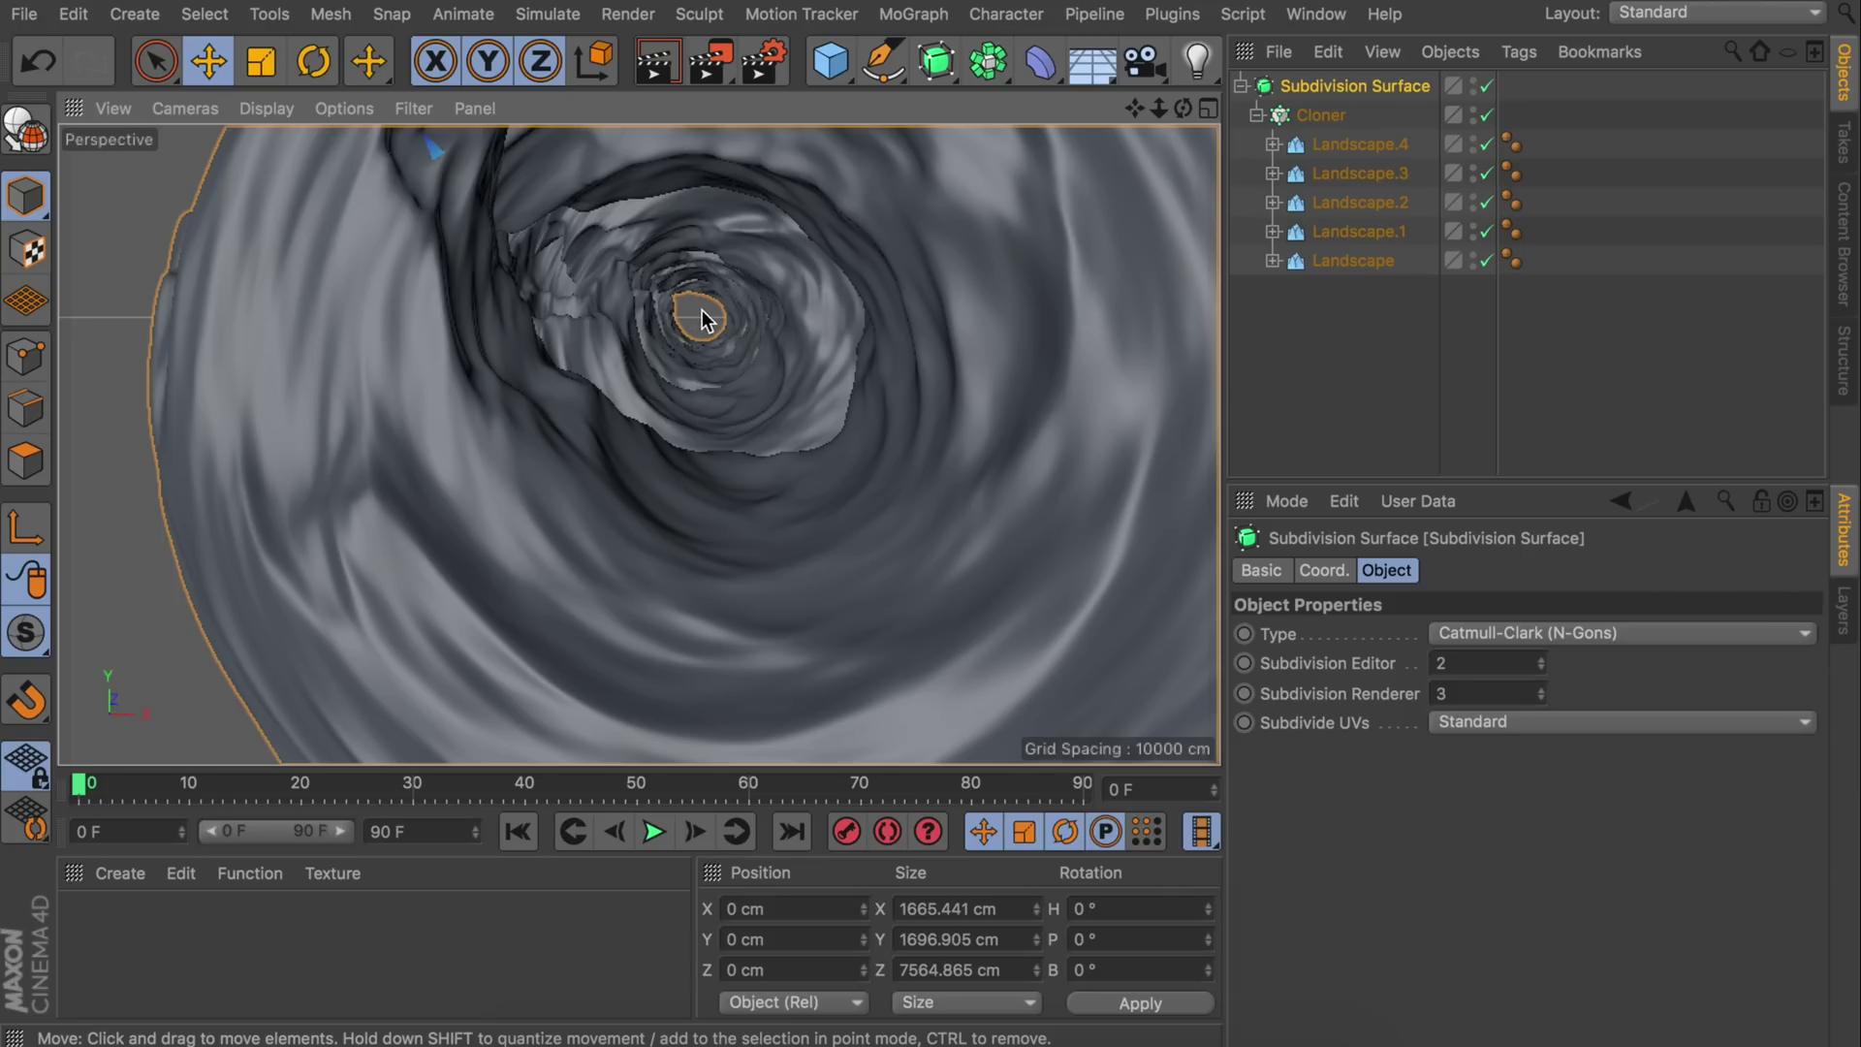
pyautogui.keyDown('alt'); pyautogui.moveTo(696, 310); pyautogui.dragTo(931, 291); pyautogui.keyUp('alt')
# - Add a Landscape, scale it to about 1307 cm wide, and place it under the nearest ring
pyautogui.click(831, 60)
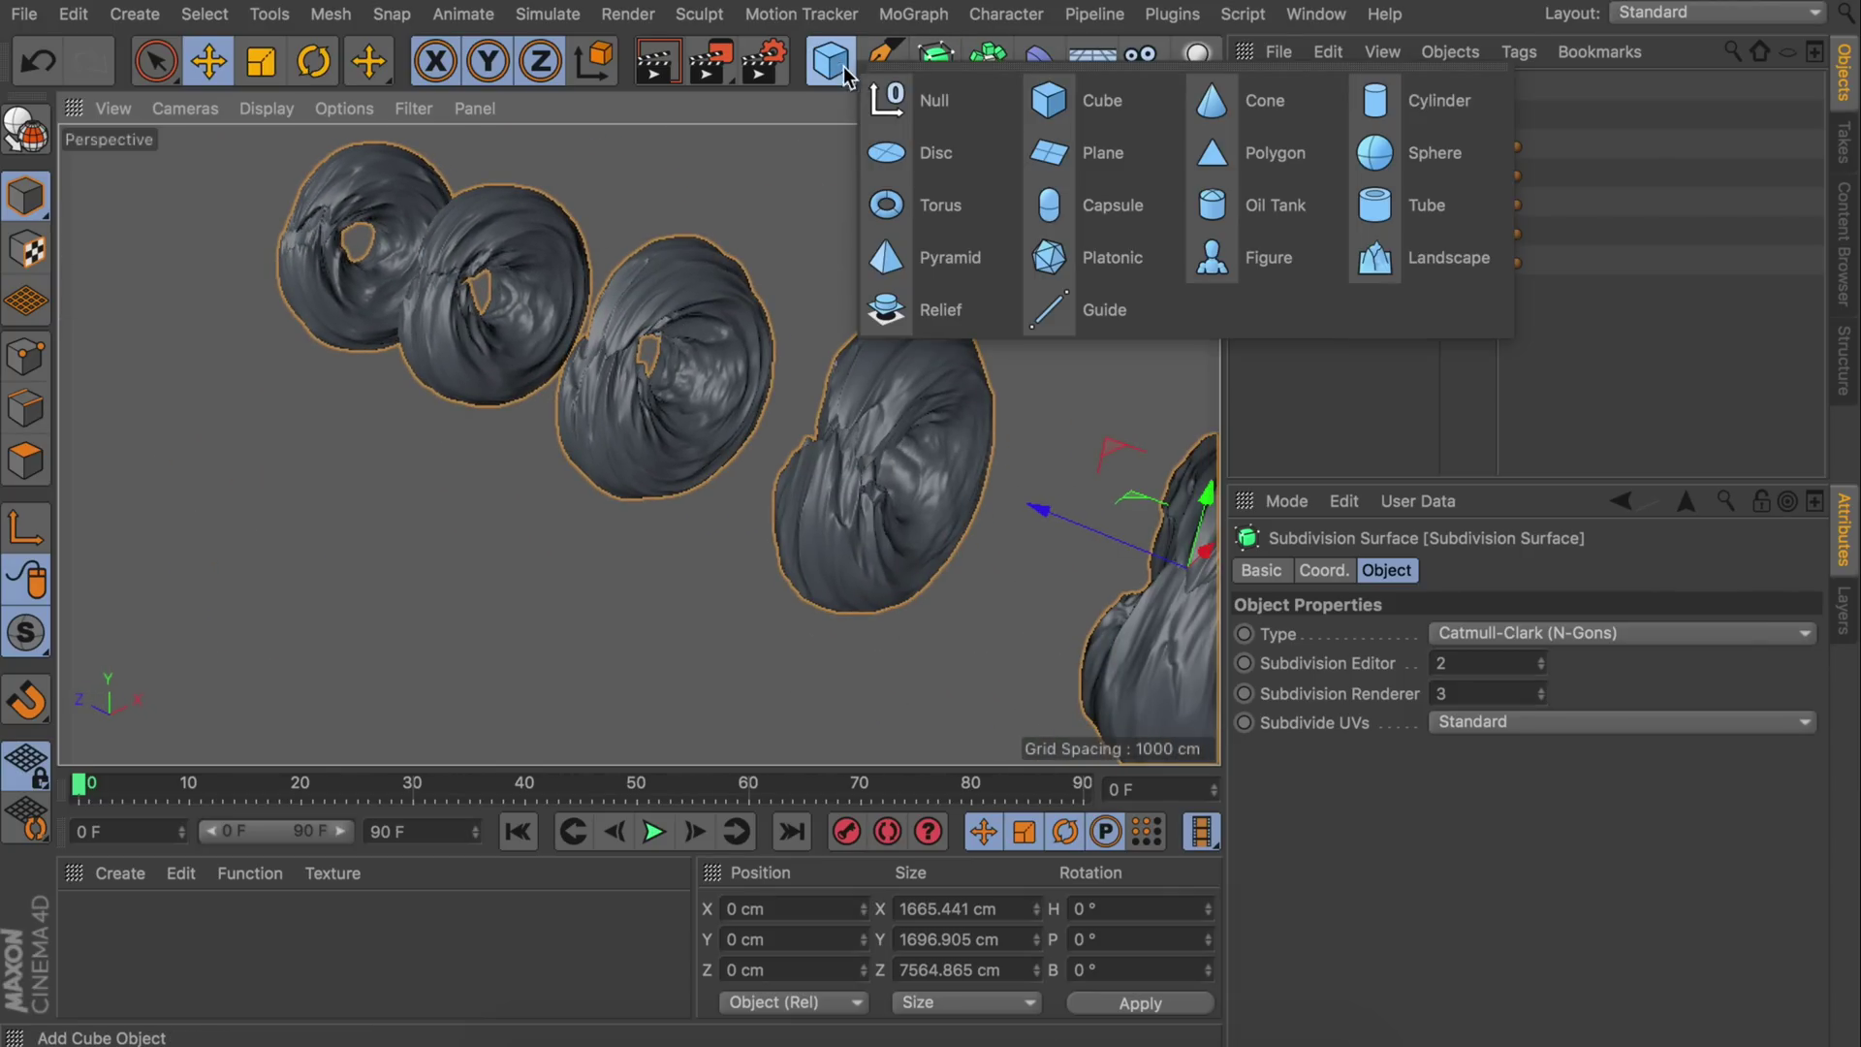
pyautogui.click(1440, 254)
pyautogui.scroll(-3, 980, 356)
pyautogui.moveTo(996, 433); pyautogui.dragTo(873, 291)
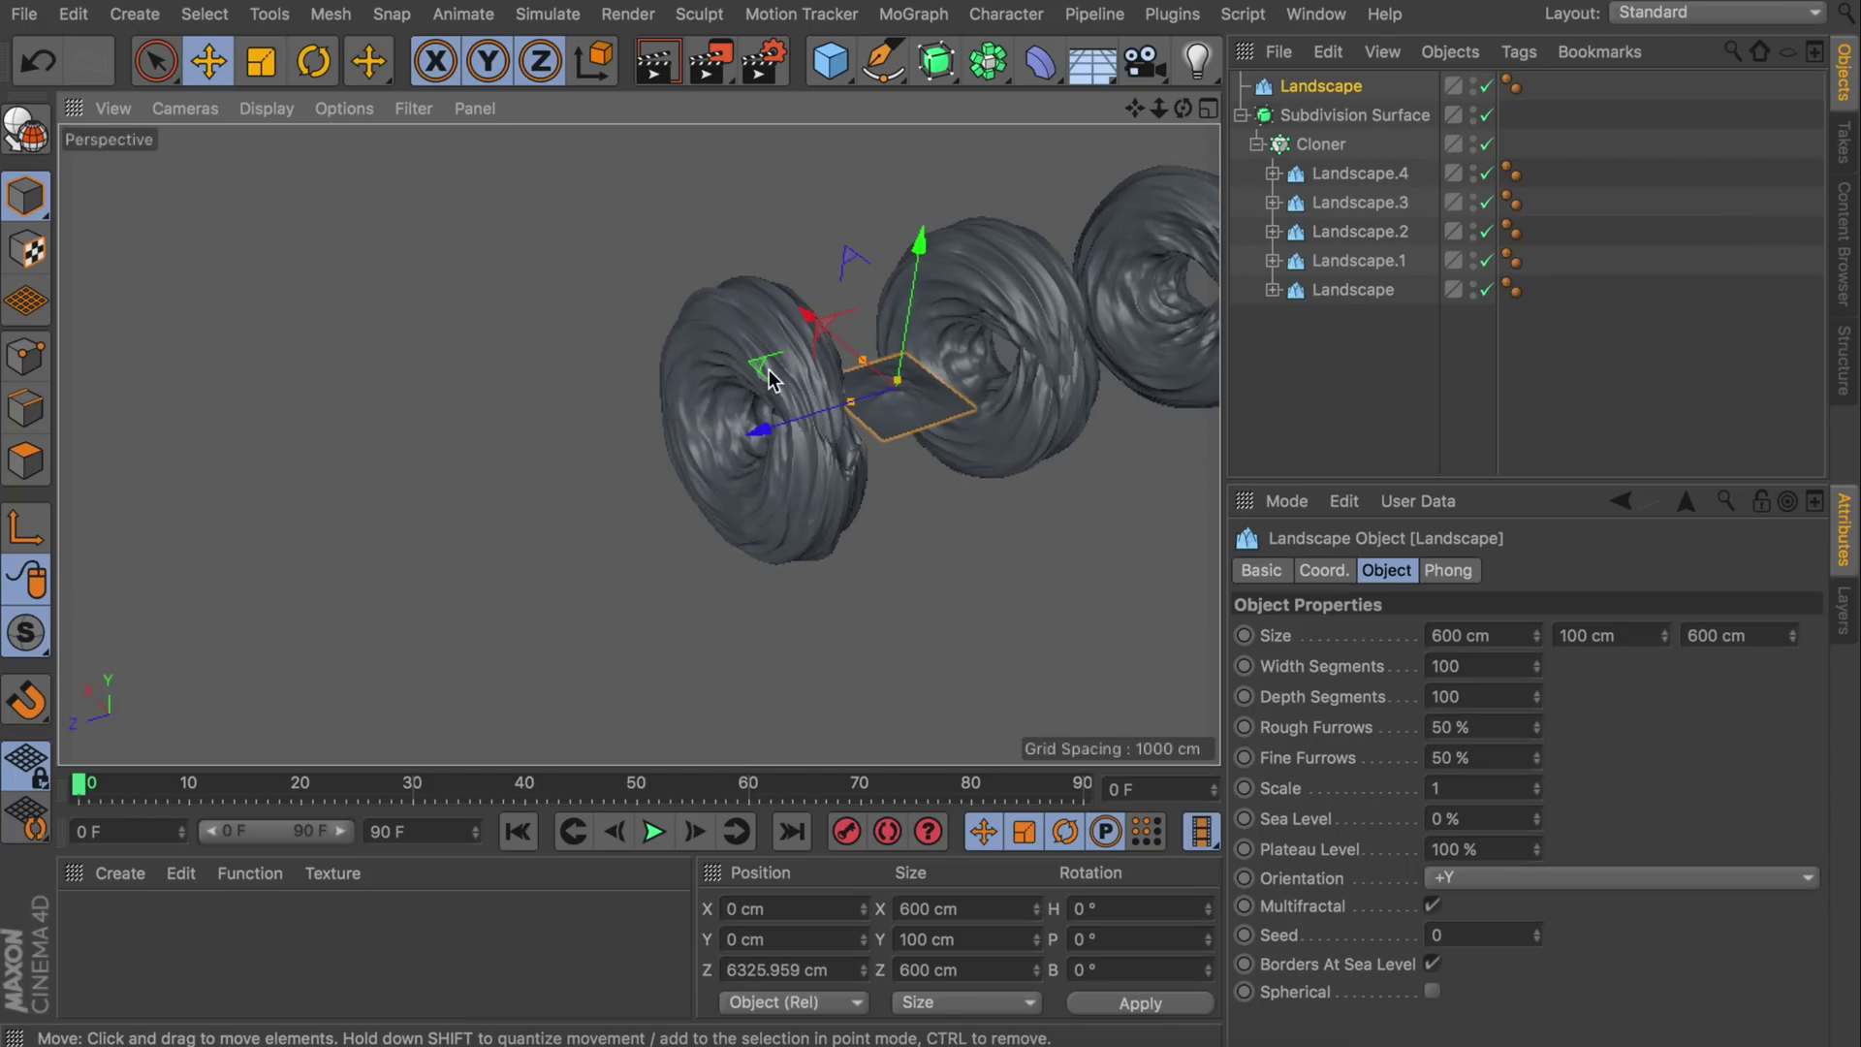
pyautogui.moveTo(885, 403); pyautogui.dragTo(695, 469)
pyautogui.press('t')
pyautogui.moveTo(857, 495); pyautogui.dragTo(760, 470)
pyautogui.press('e')
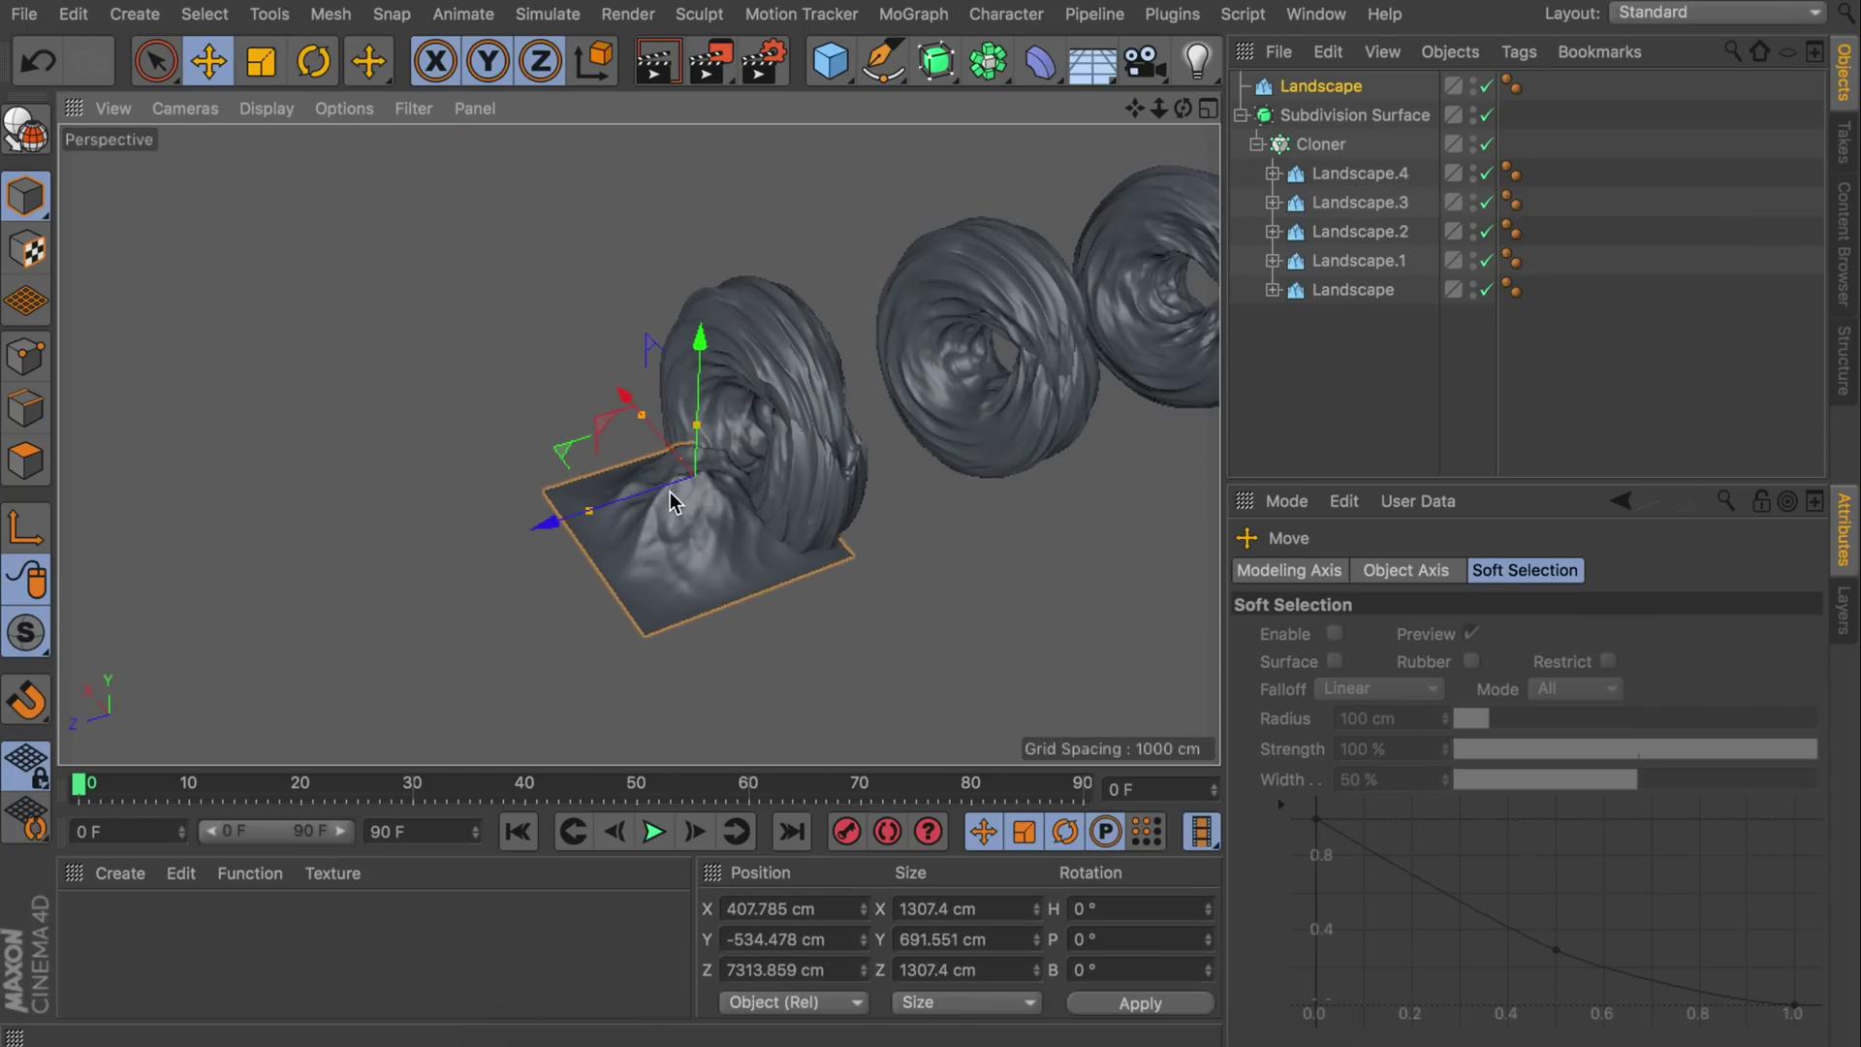
pyautogui.keyDown('alt'); pyautogui.moveTo(665, 511); pyautogui.dragTo(853, 378); pyautogui.keyUp('alt')
pyautogui.moveTo(601, 484); pyautogui.dragTo(582, 495)
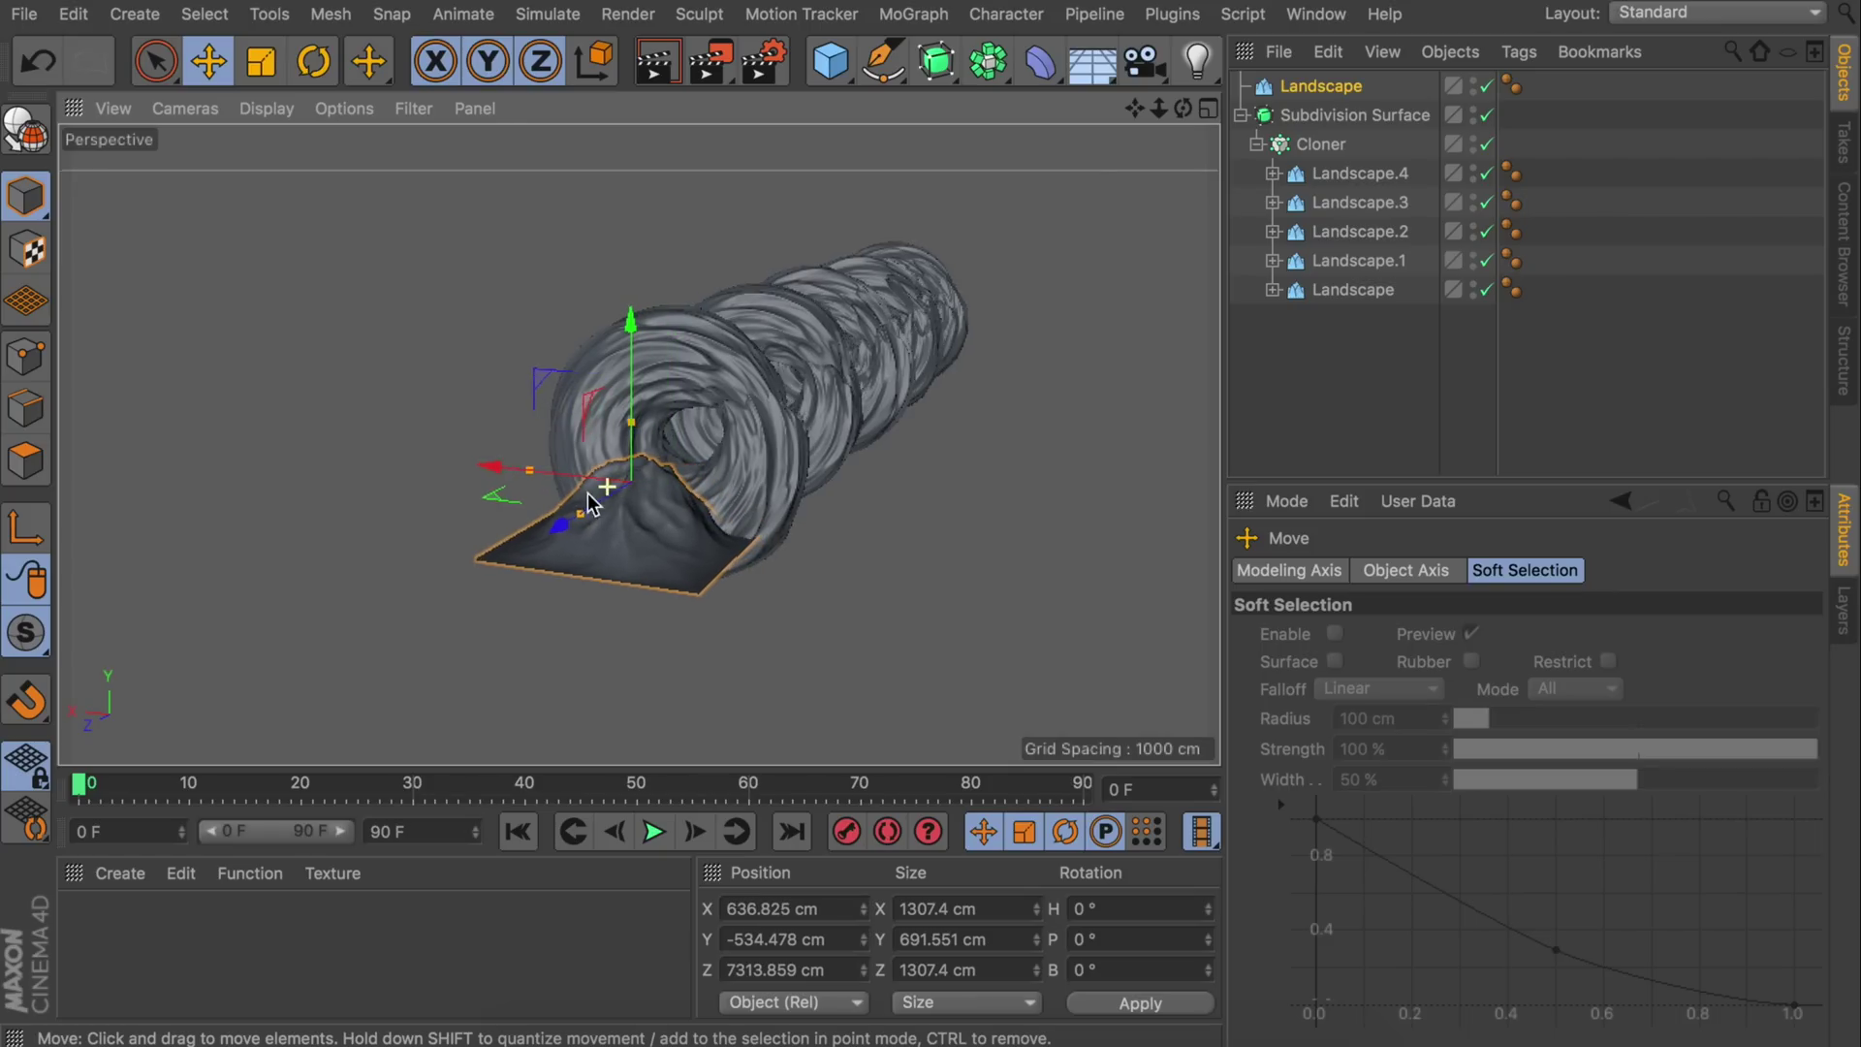
pyautogui.keyDown('alt'); pyautogui.moveTo(678, 436); pyautogui.dragTo(581, 466); pyautogui.keyUp('alt')
pyautogui.moveTo(524, 514); pyautogui.dragTo(553, 509)
# - Add a Sphere, move it along Z into the tunnel, and enlarge it to about 199 cm radius
pyautogui.moveTo(839, 66); pyautogui.dragTo(1427, 156)
pyautogui.keyDown('alt'); pyautogui.moveTo(625, 491); pyautogui.dragTo(873, 294); pyautogui.keyUp('alt')
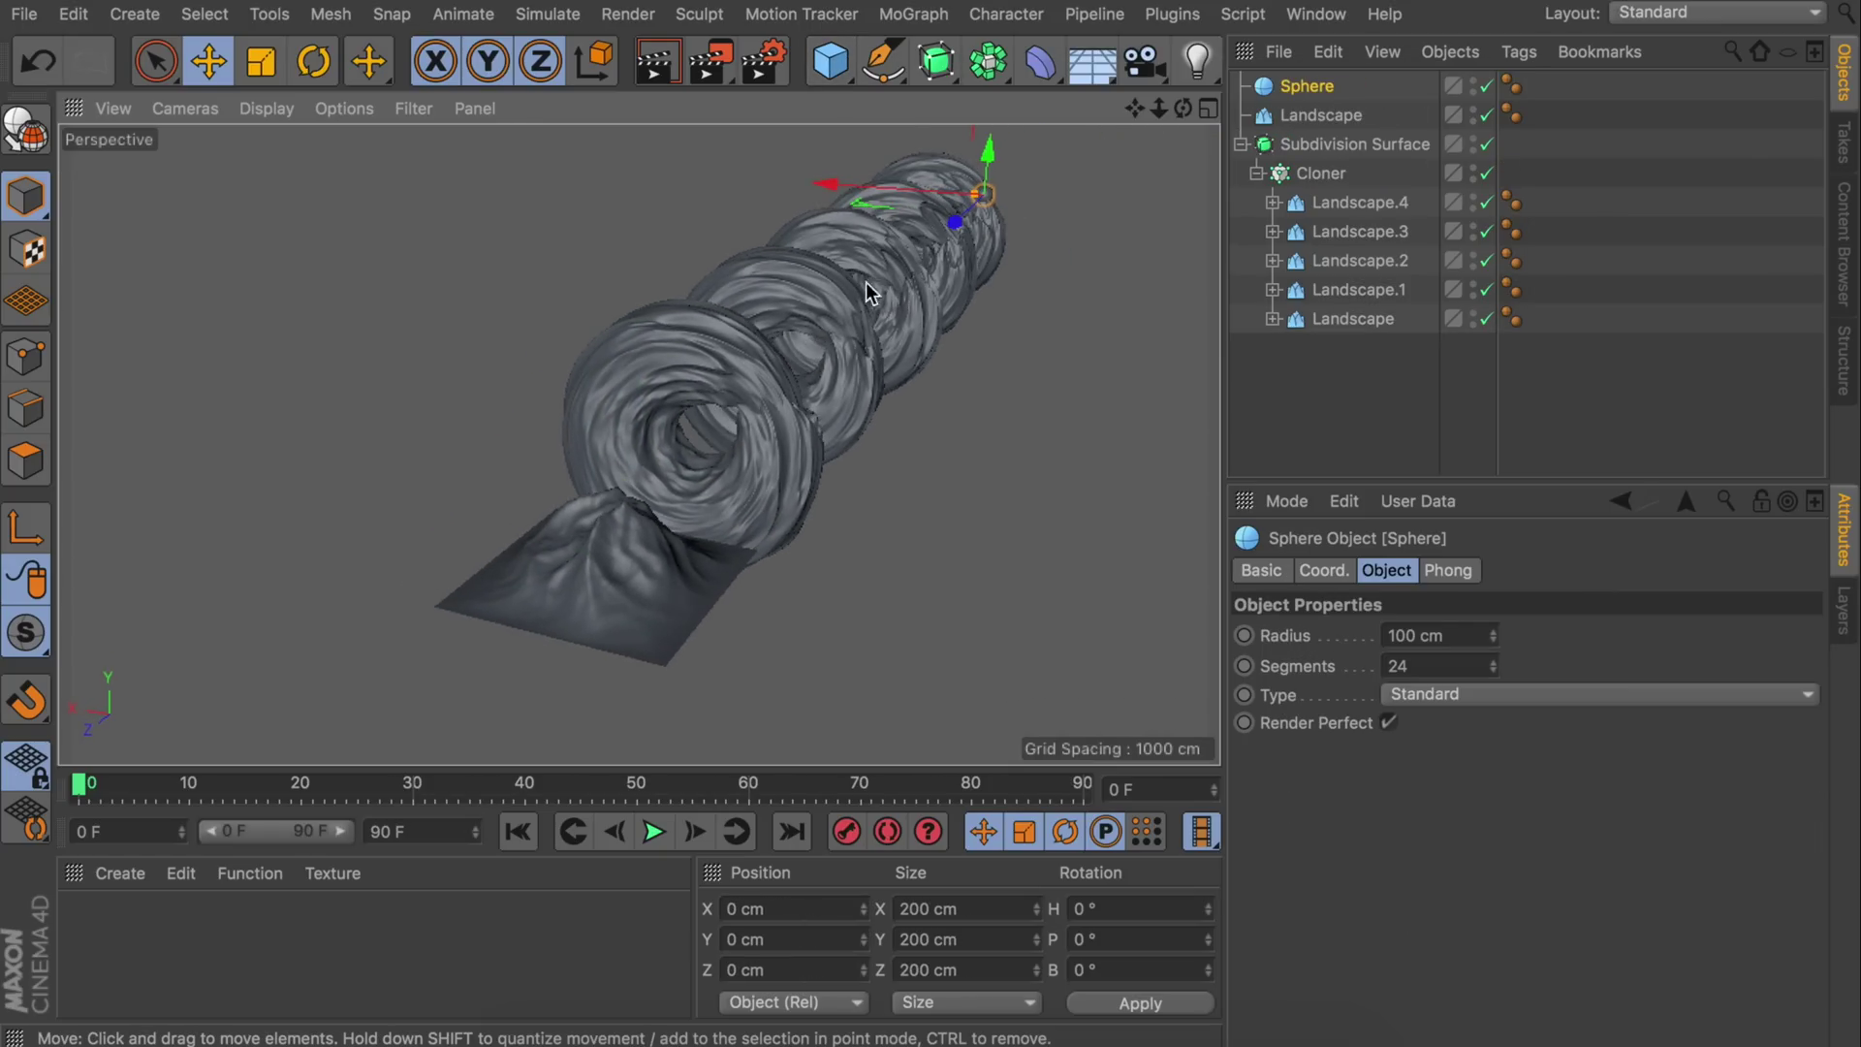
pyautogui.moveTo(954, 232); pyautogui.dragTo(650, 525)
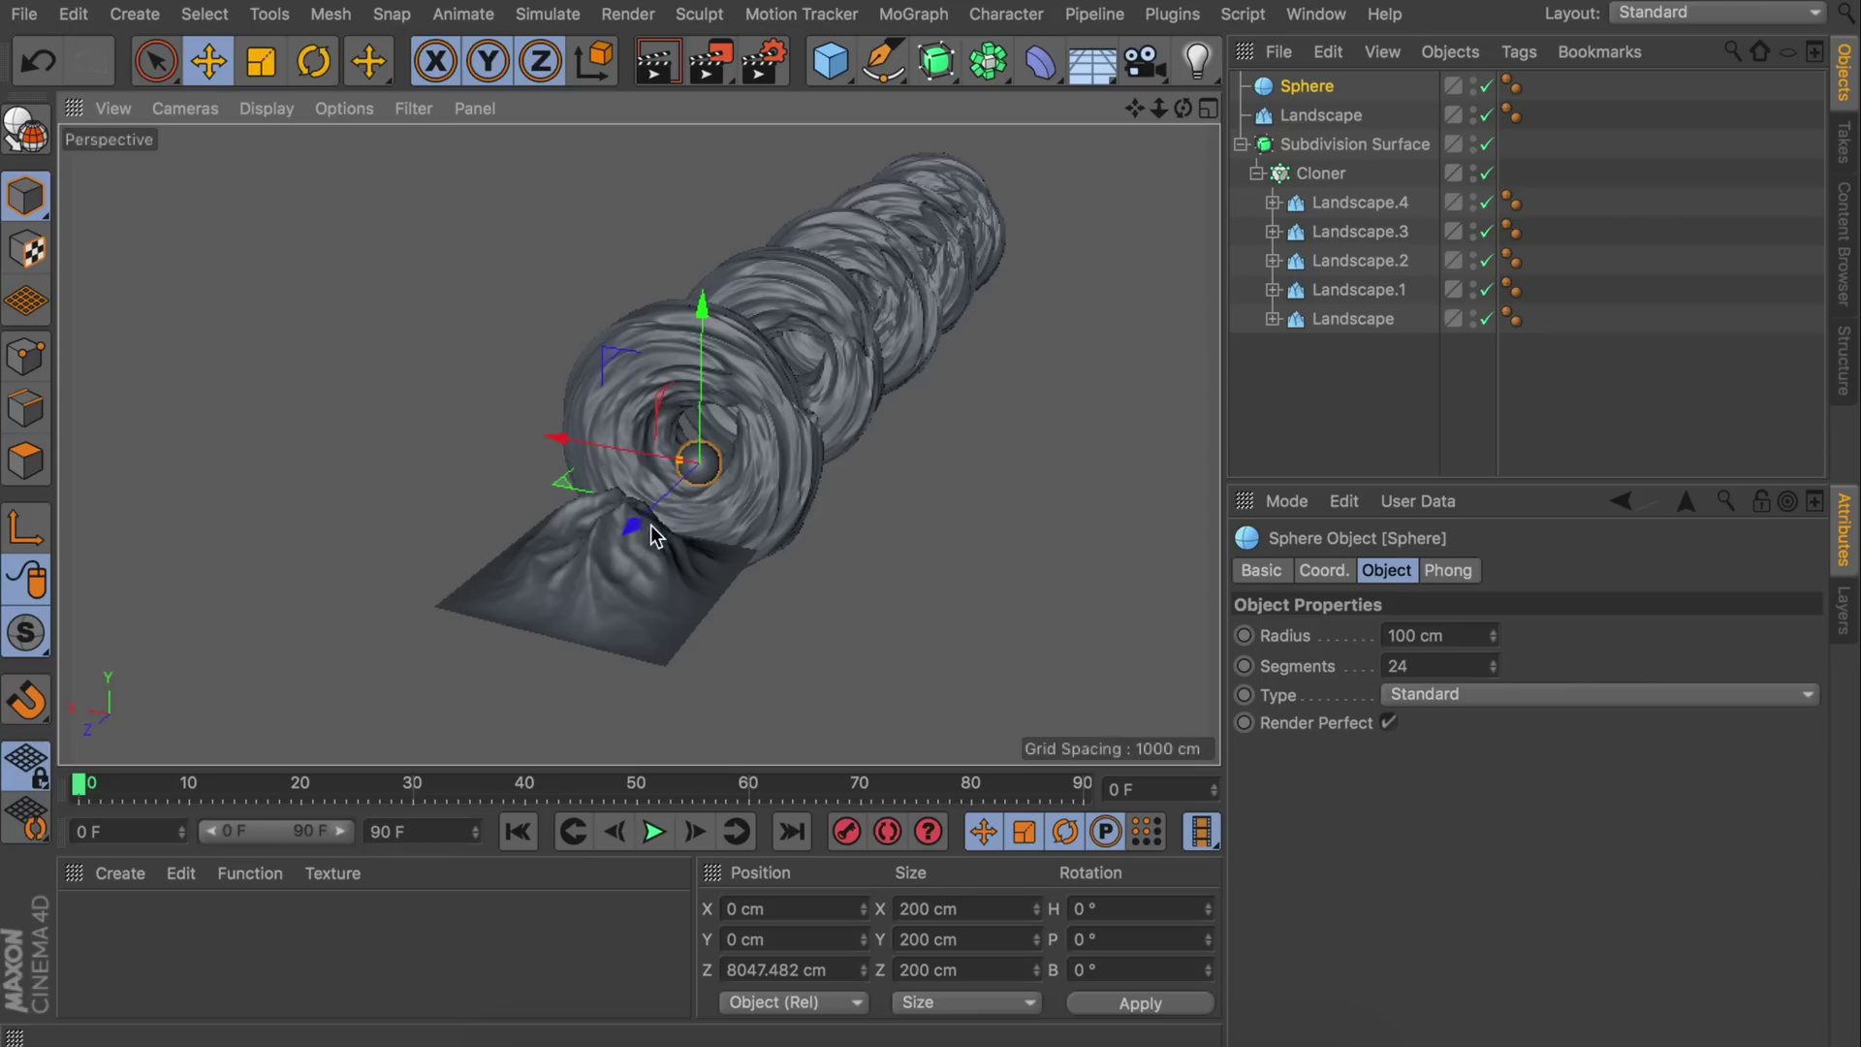
pyautogui.moveTo(678, 462); pyautogui.dragTo(556, 491)
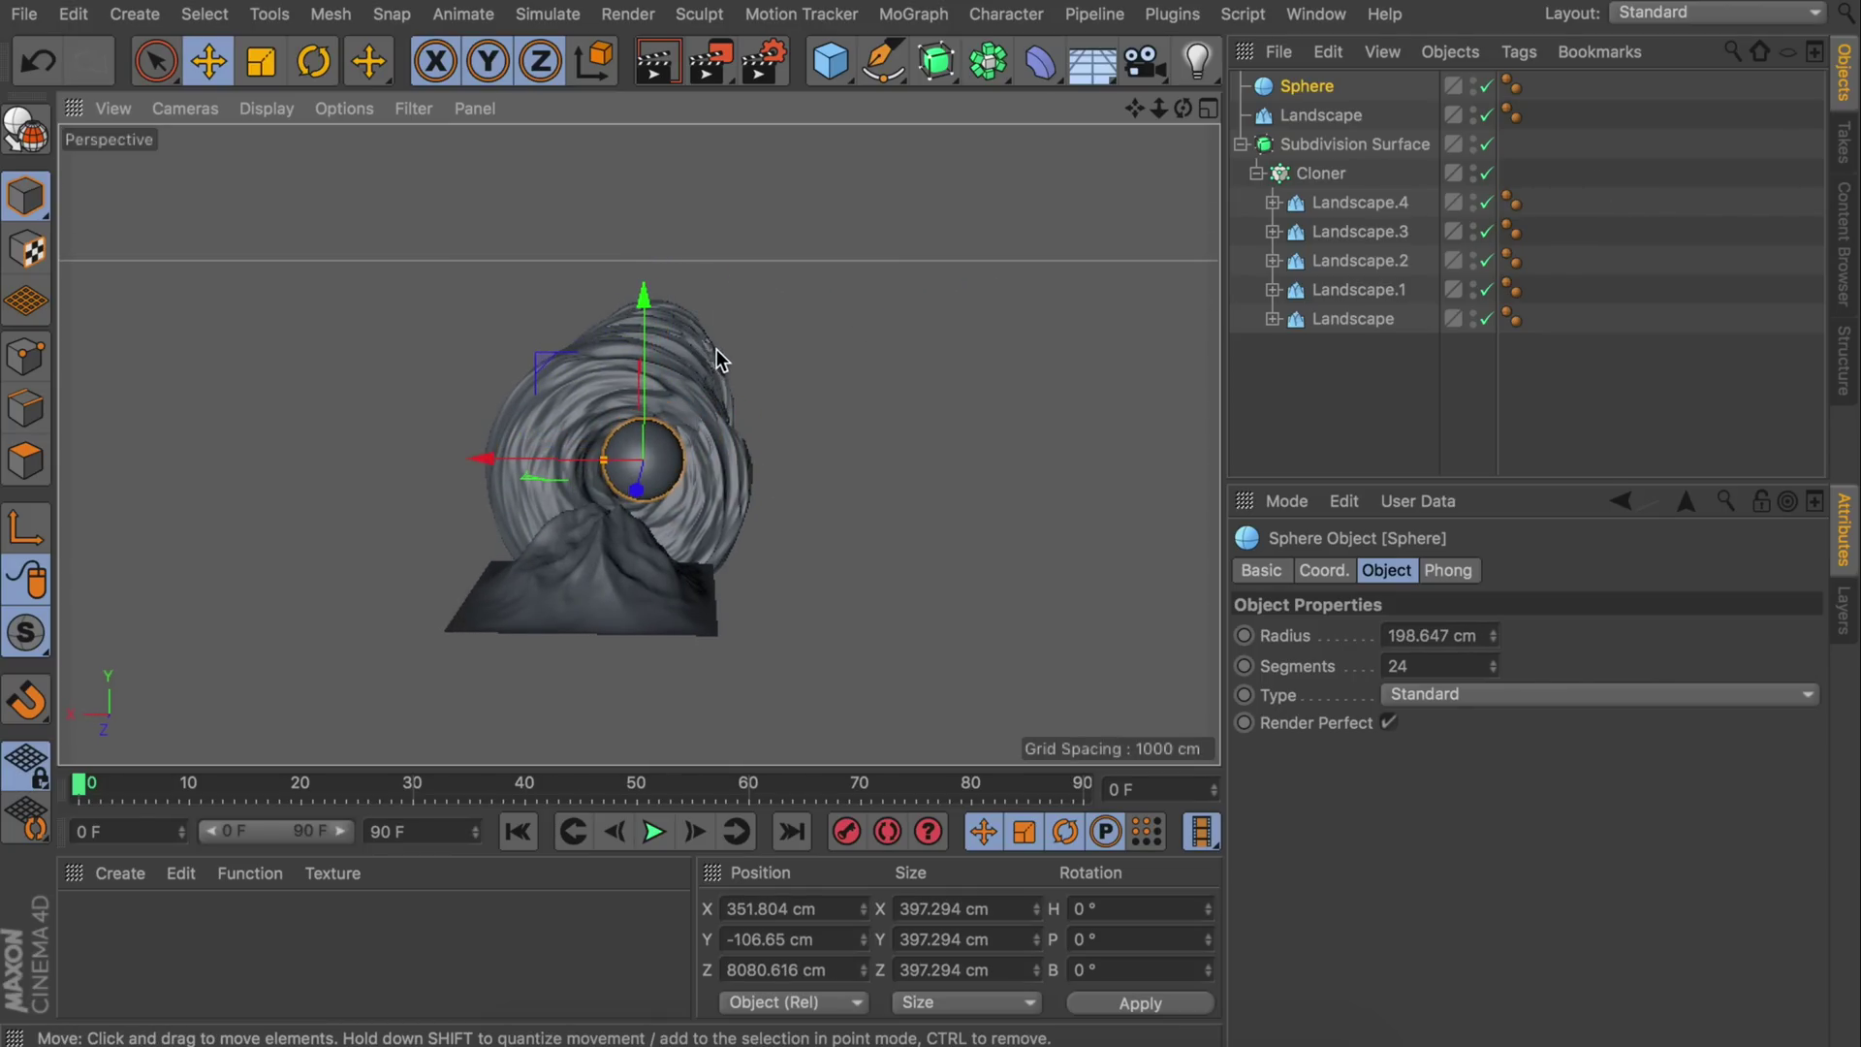
pyautogui.keyDown('alt'); pyautogui.moveTo(718, 359); pyautogui.dragTo(716, 353); pyautogui.keyUp('alt')
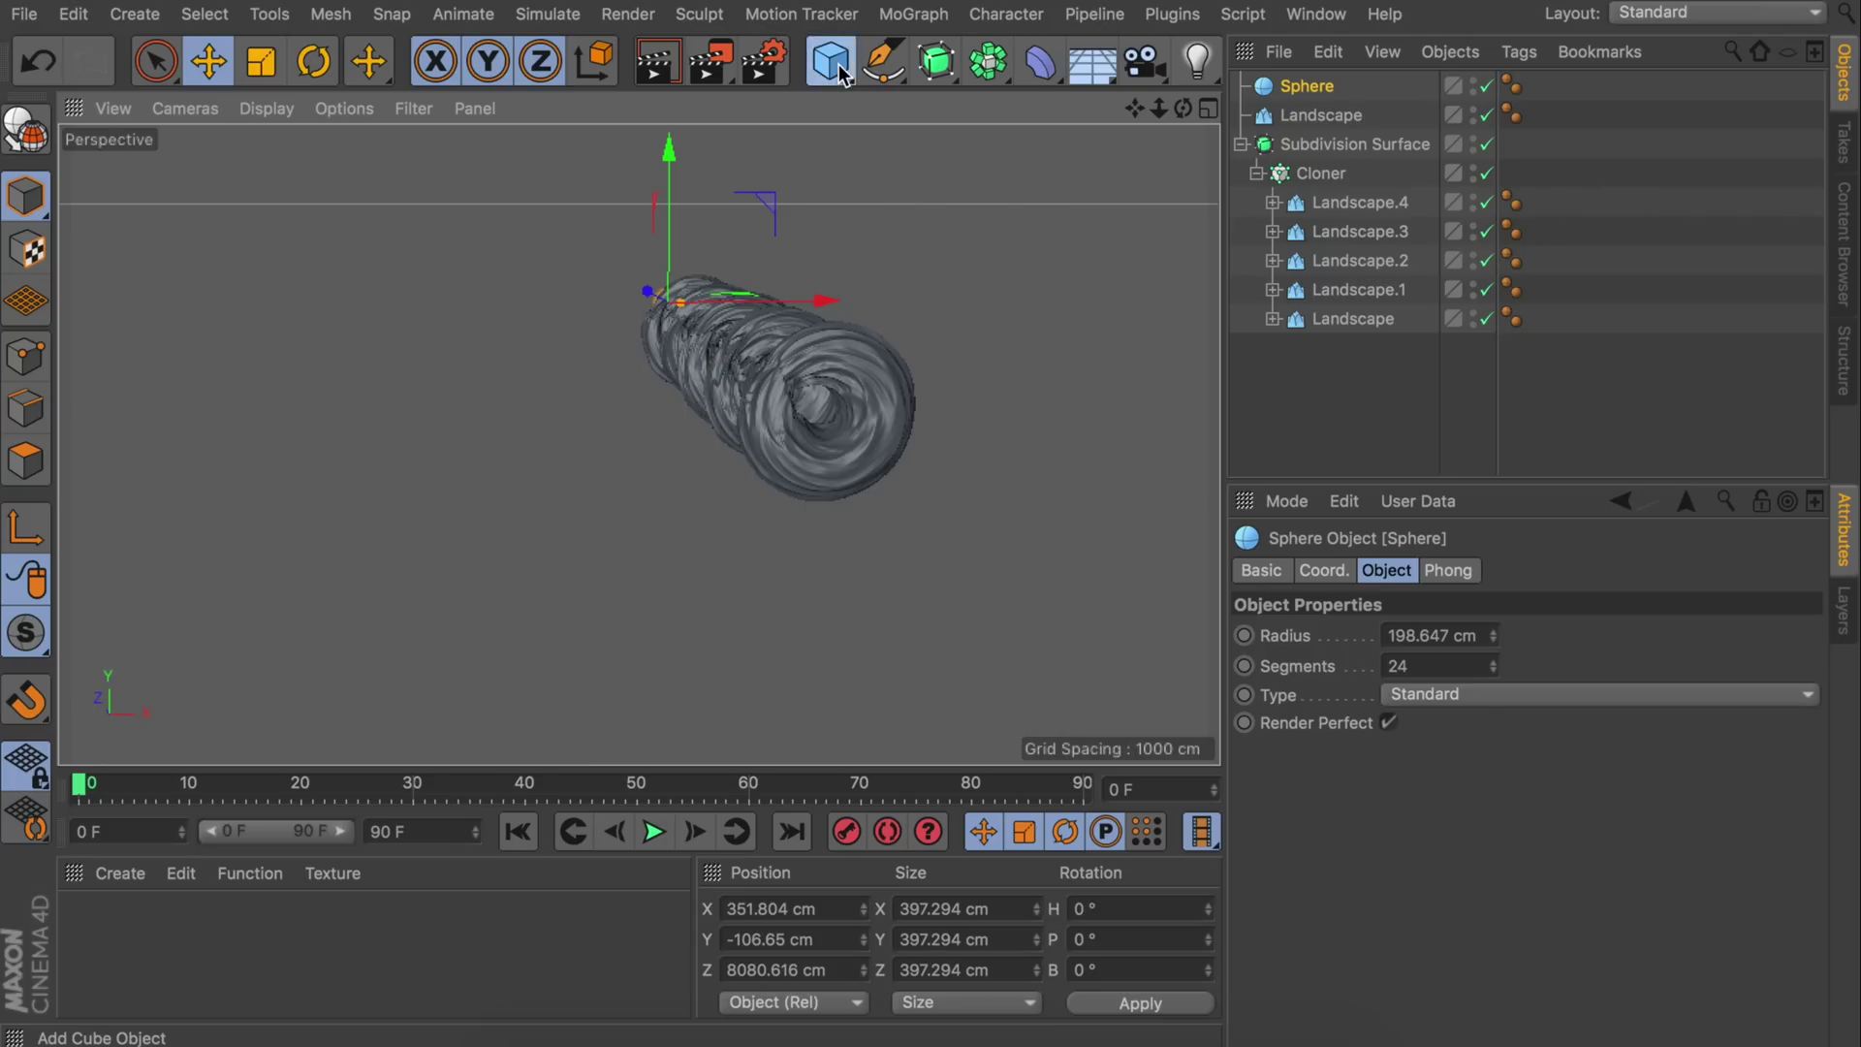
# - Add a Cone with a nested Displacer using a Noise shader
pyautogui.moveTo(841, 73); pyautogui.dragTo(1252, 101)
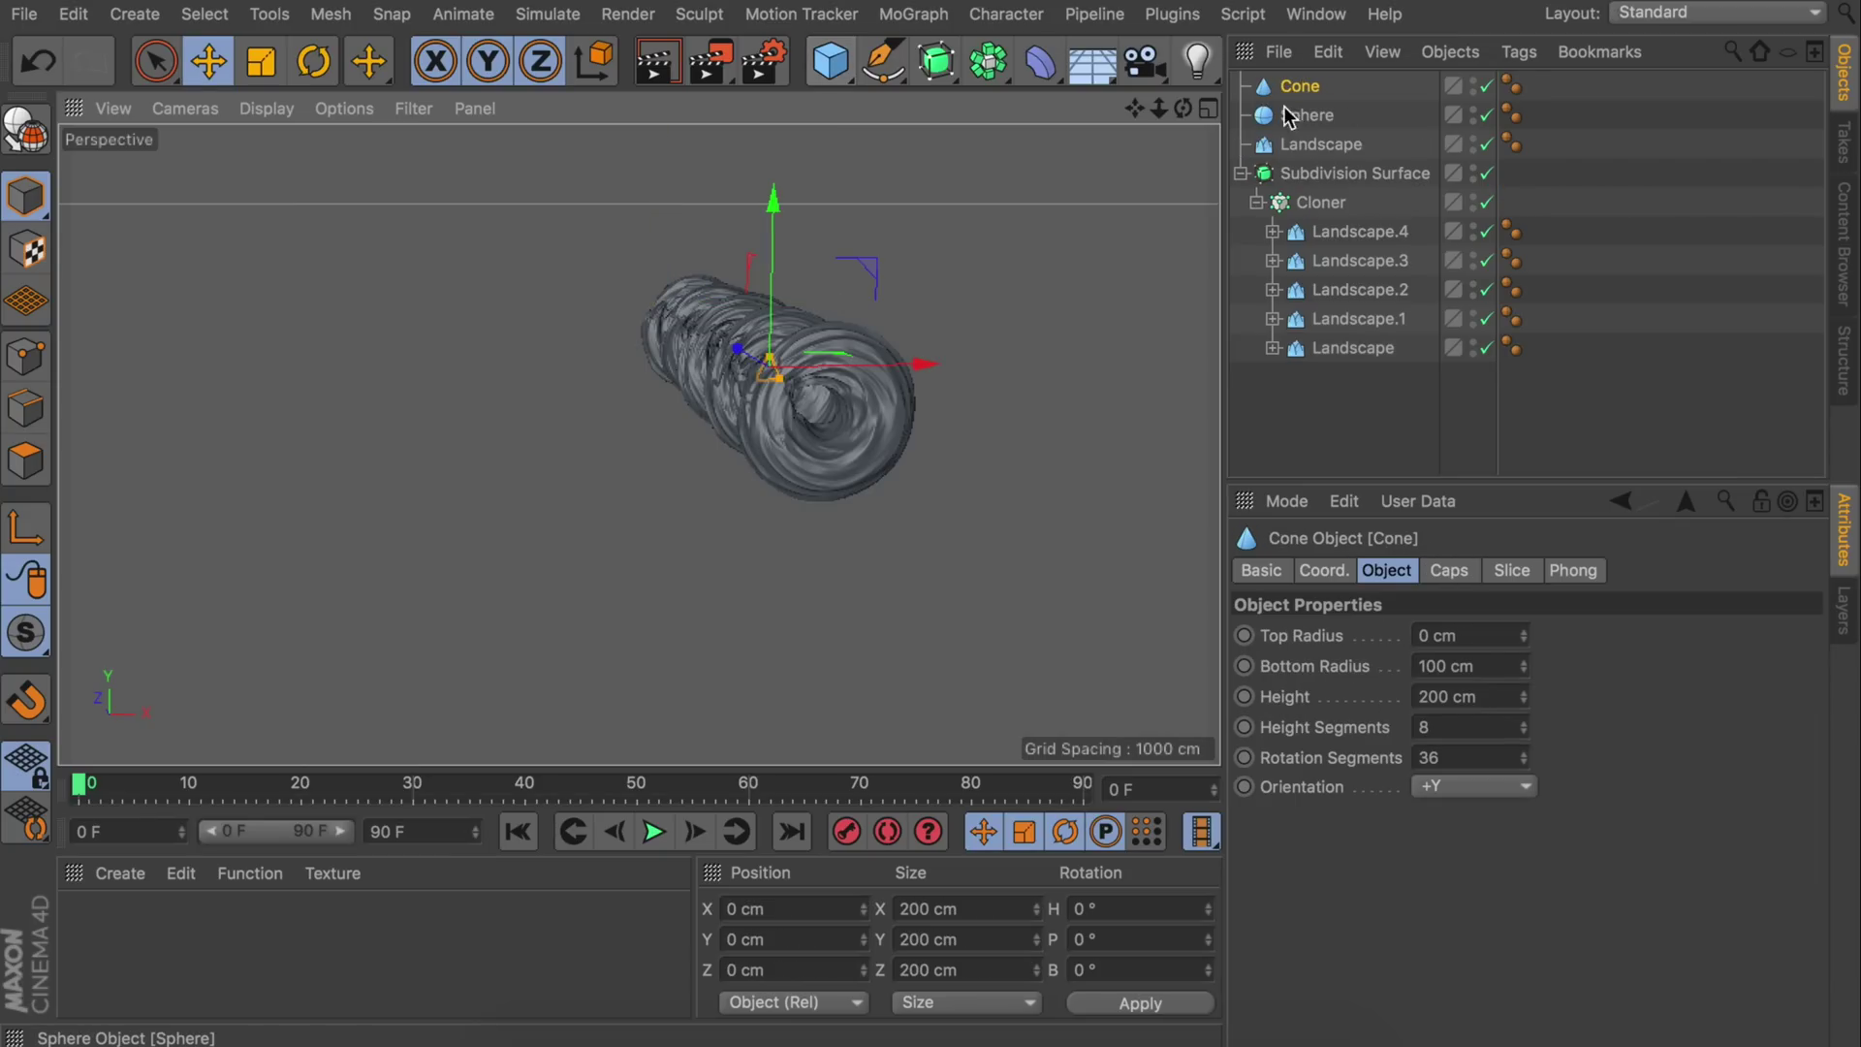
pyautogui.moveTo(1040, 60); pyautogui.dragTo(236, 424)
pyautogui.moveTo(1347, 78); pyautogui.dragTo(1309, 113)
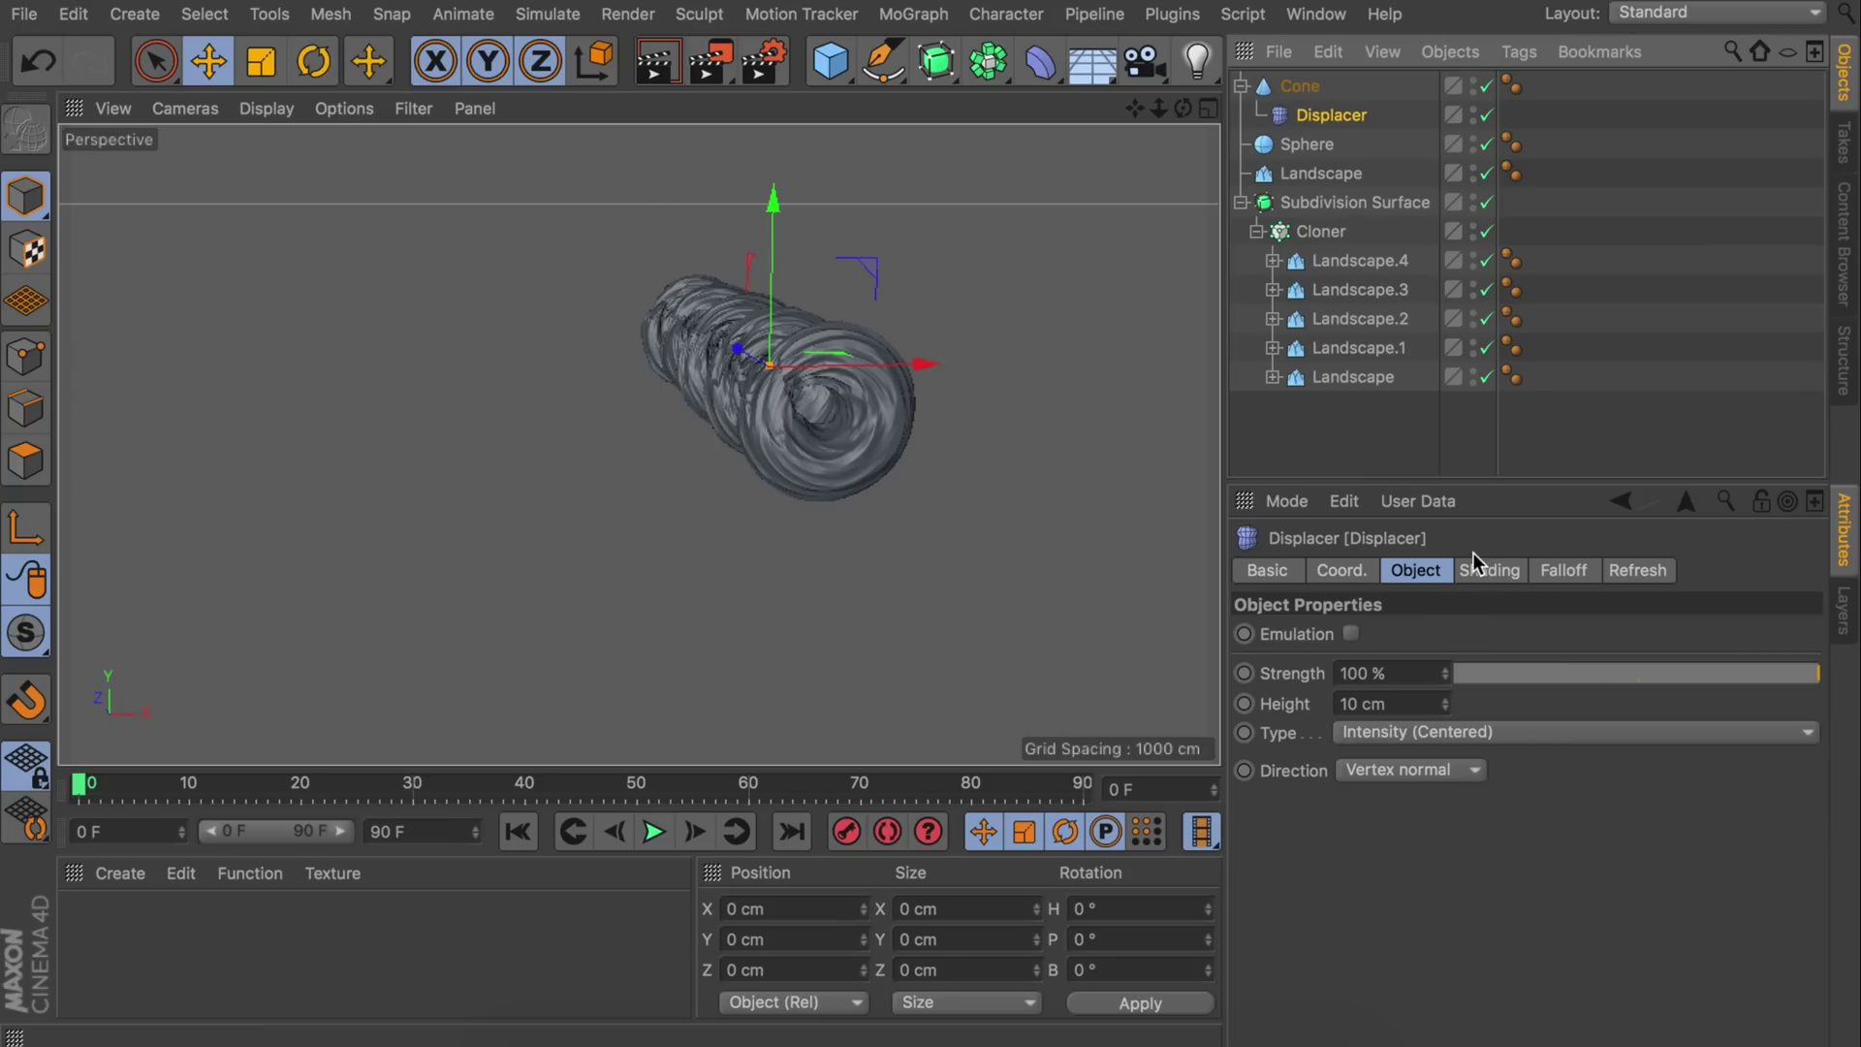
pyautogui.click(1487, 573)
pyautogui.click(1337, 663)
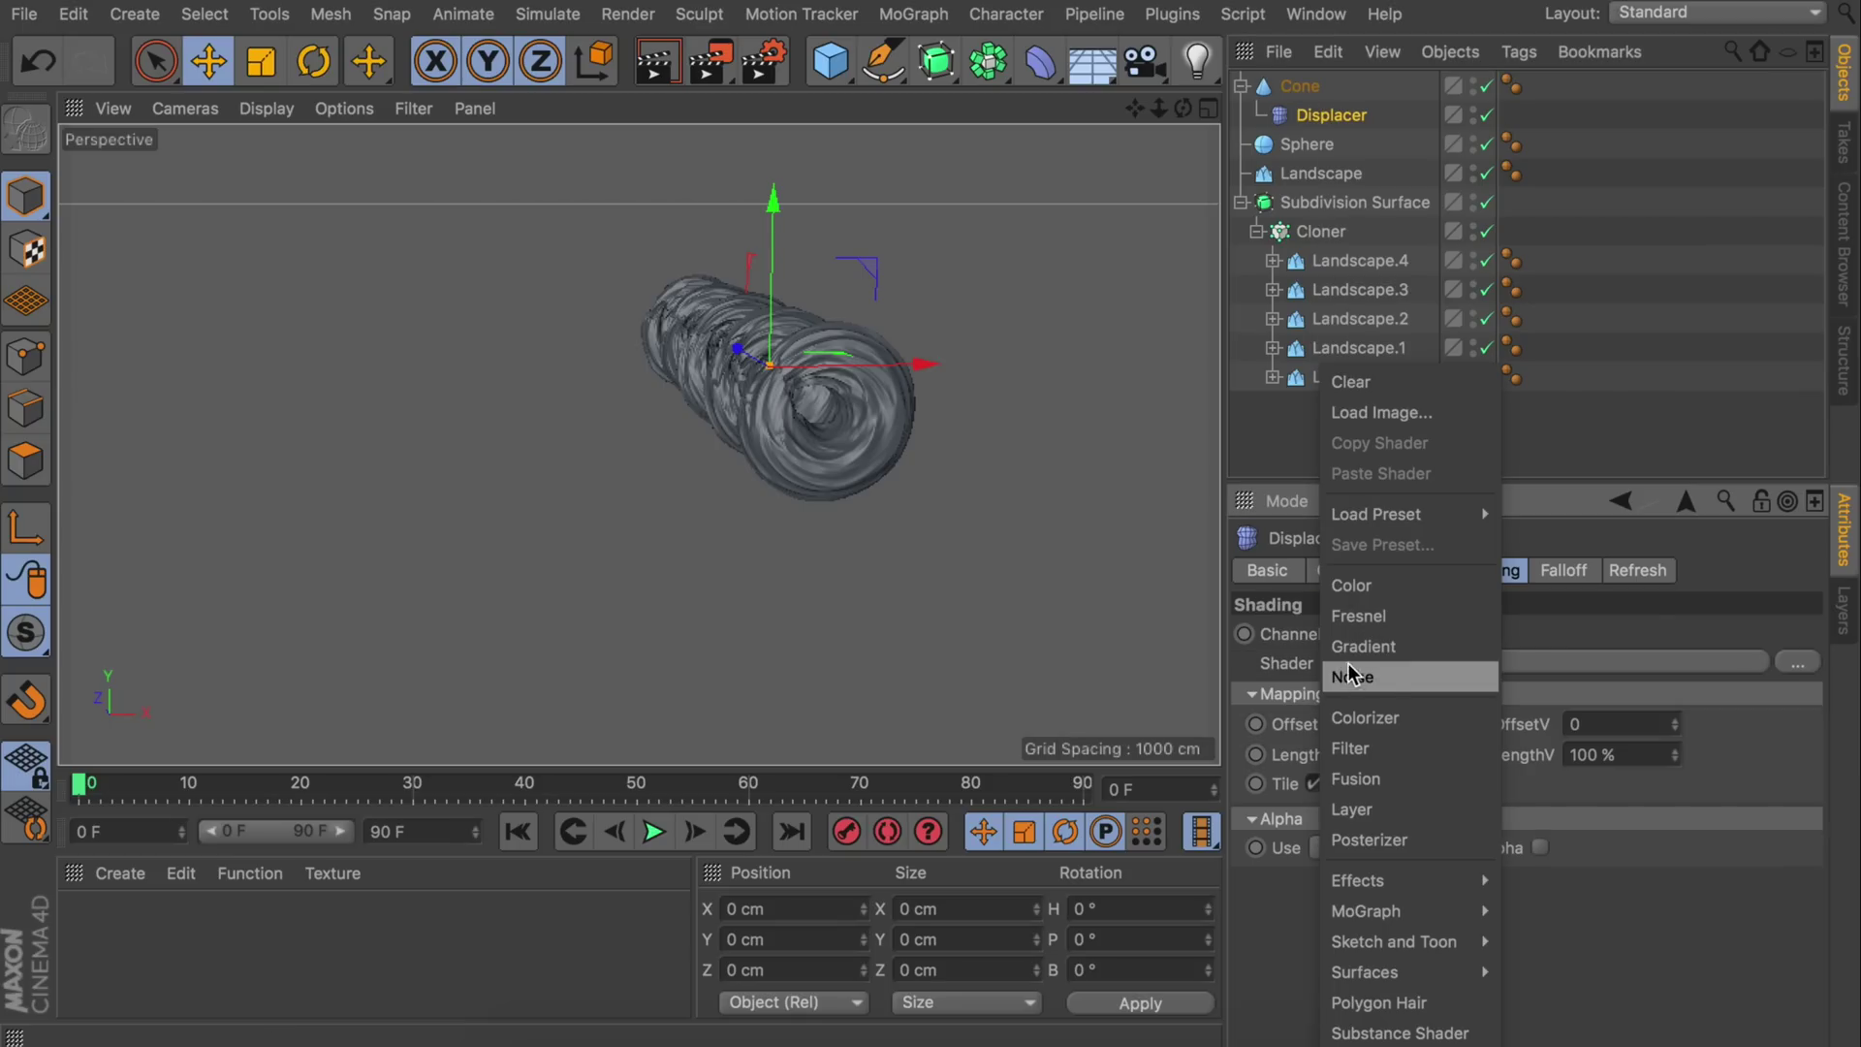
pyautogui.click(1379, 675)
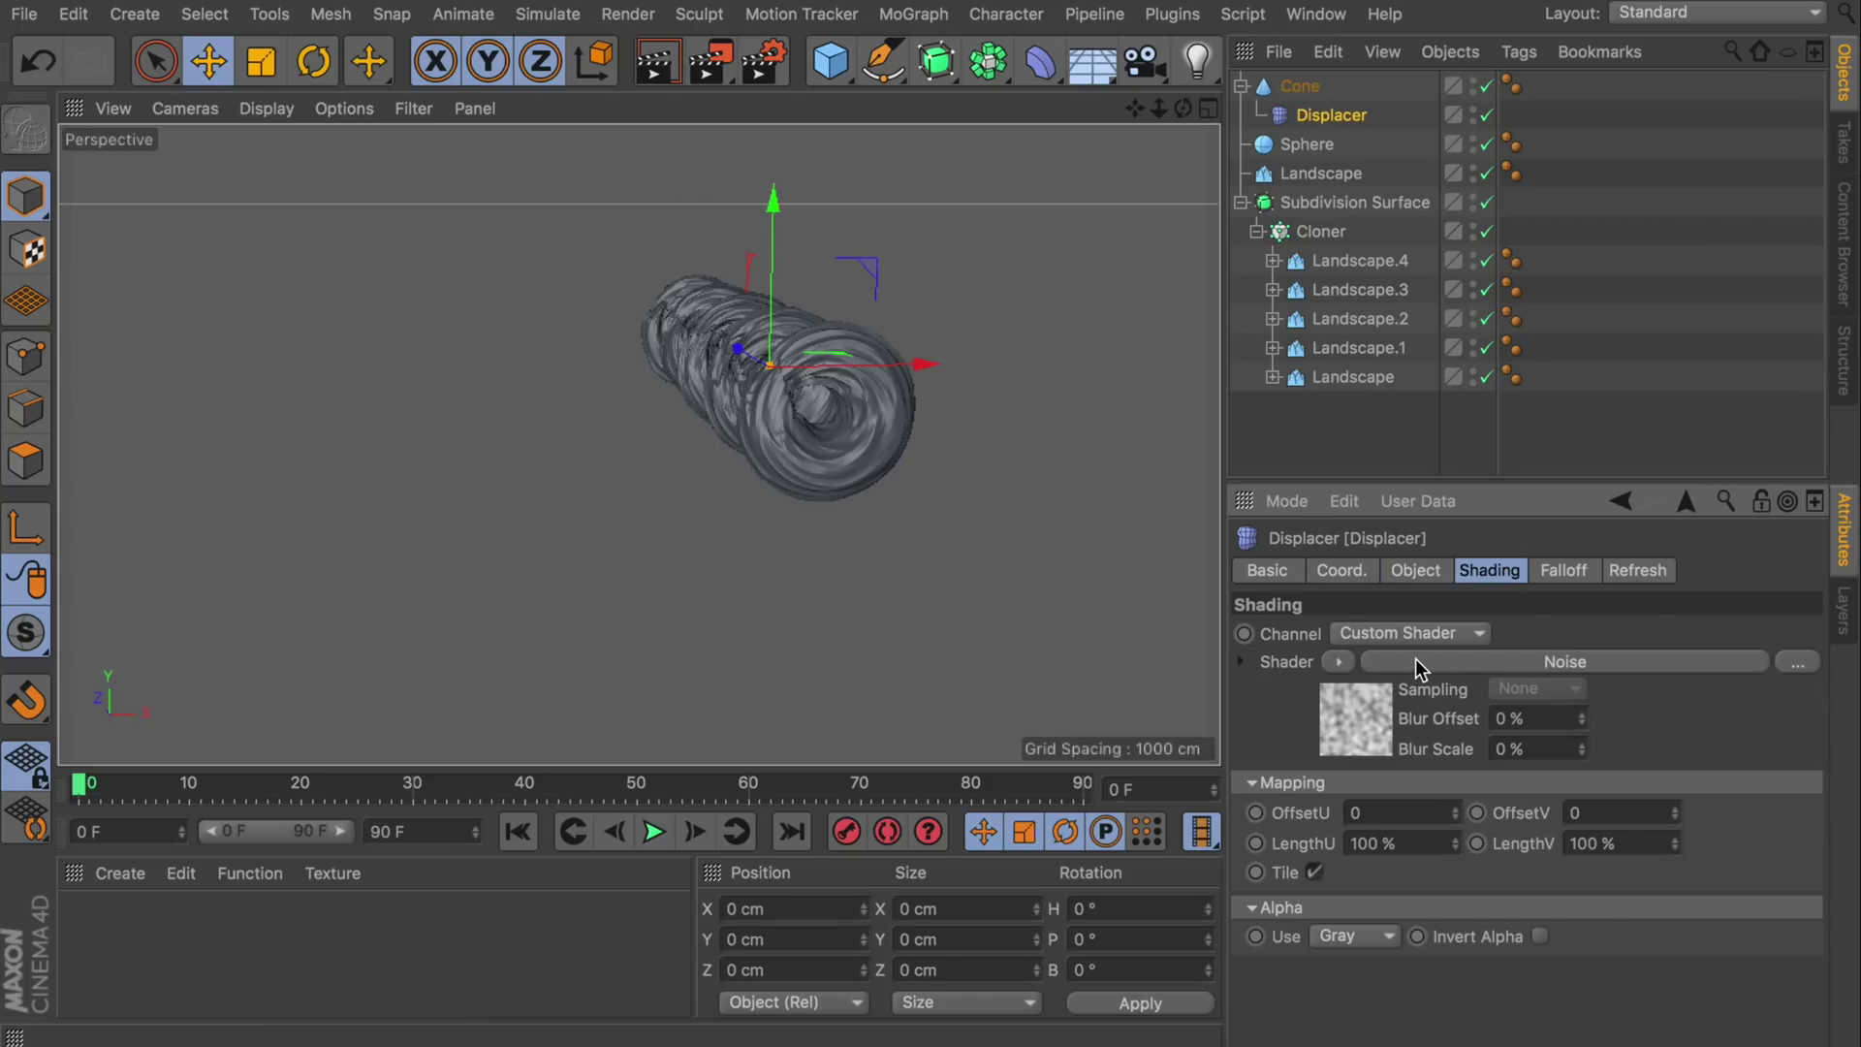
pyautogui.click(1432, 576)
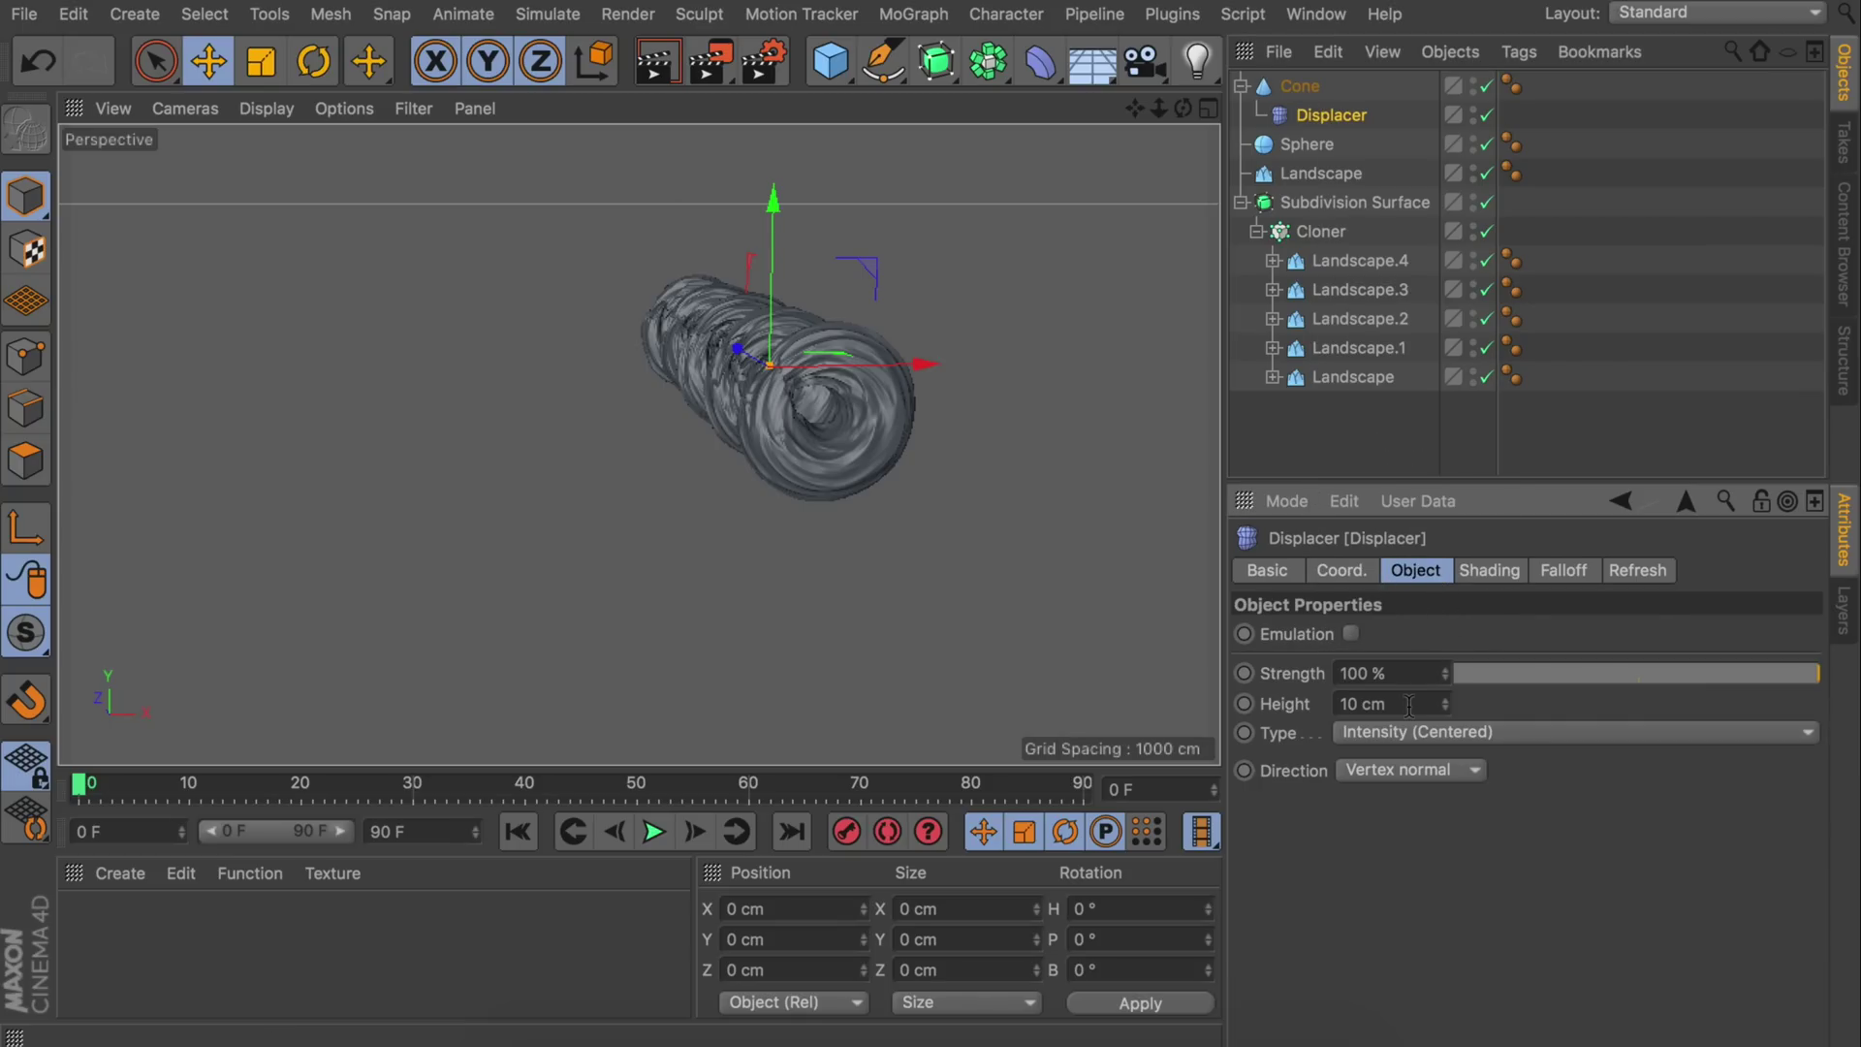
# - Move the cone to Z 540 cm and raise its Height Segments to 38
pyautogui.click(1299, 85)
pyautogui.scroll(10, 1068, 296)
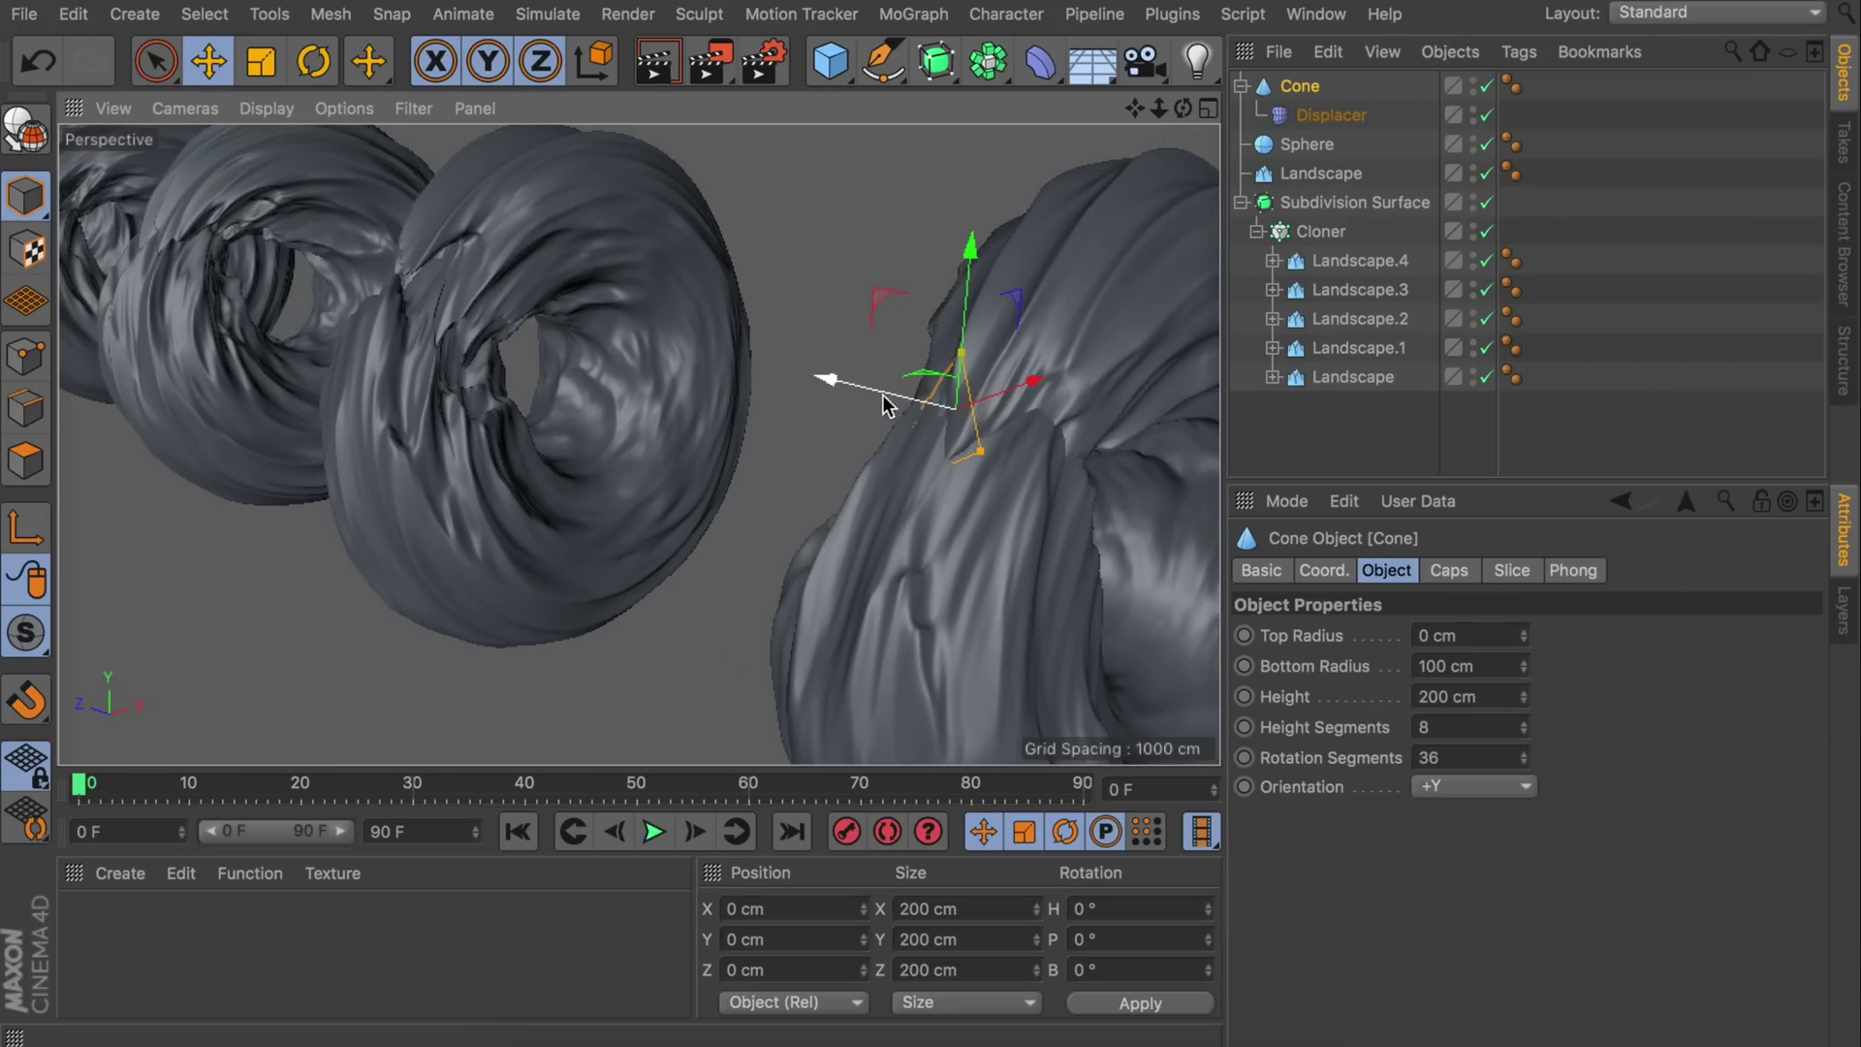
pyautogui.moveTo(884, 405); pyautogui.dragTo(741, 225)
pyautogui.scroll(10, 800, 281)
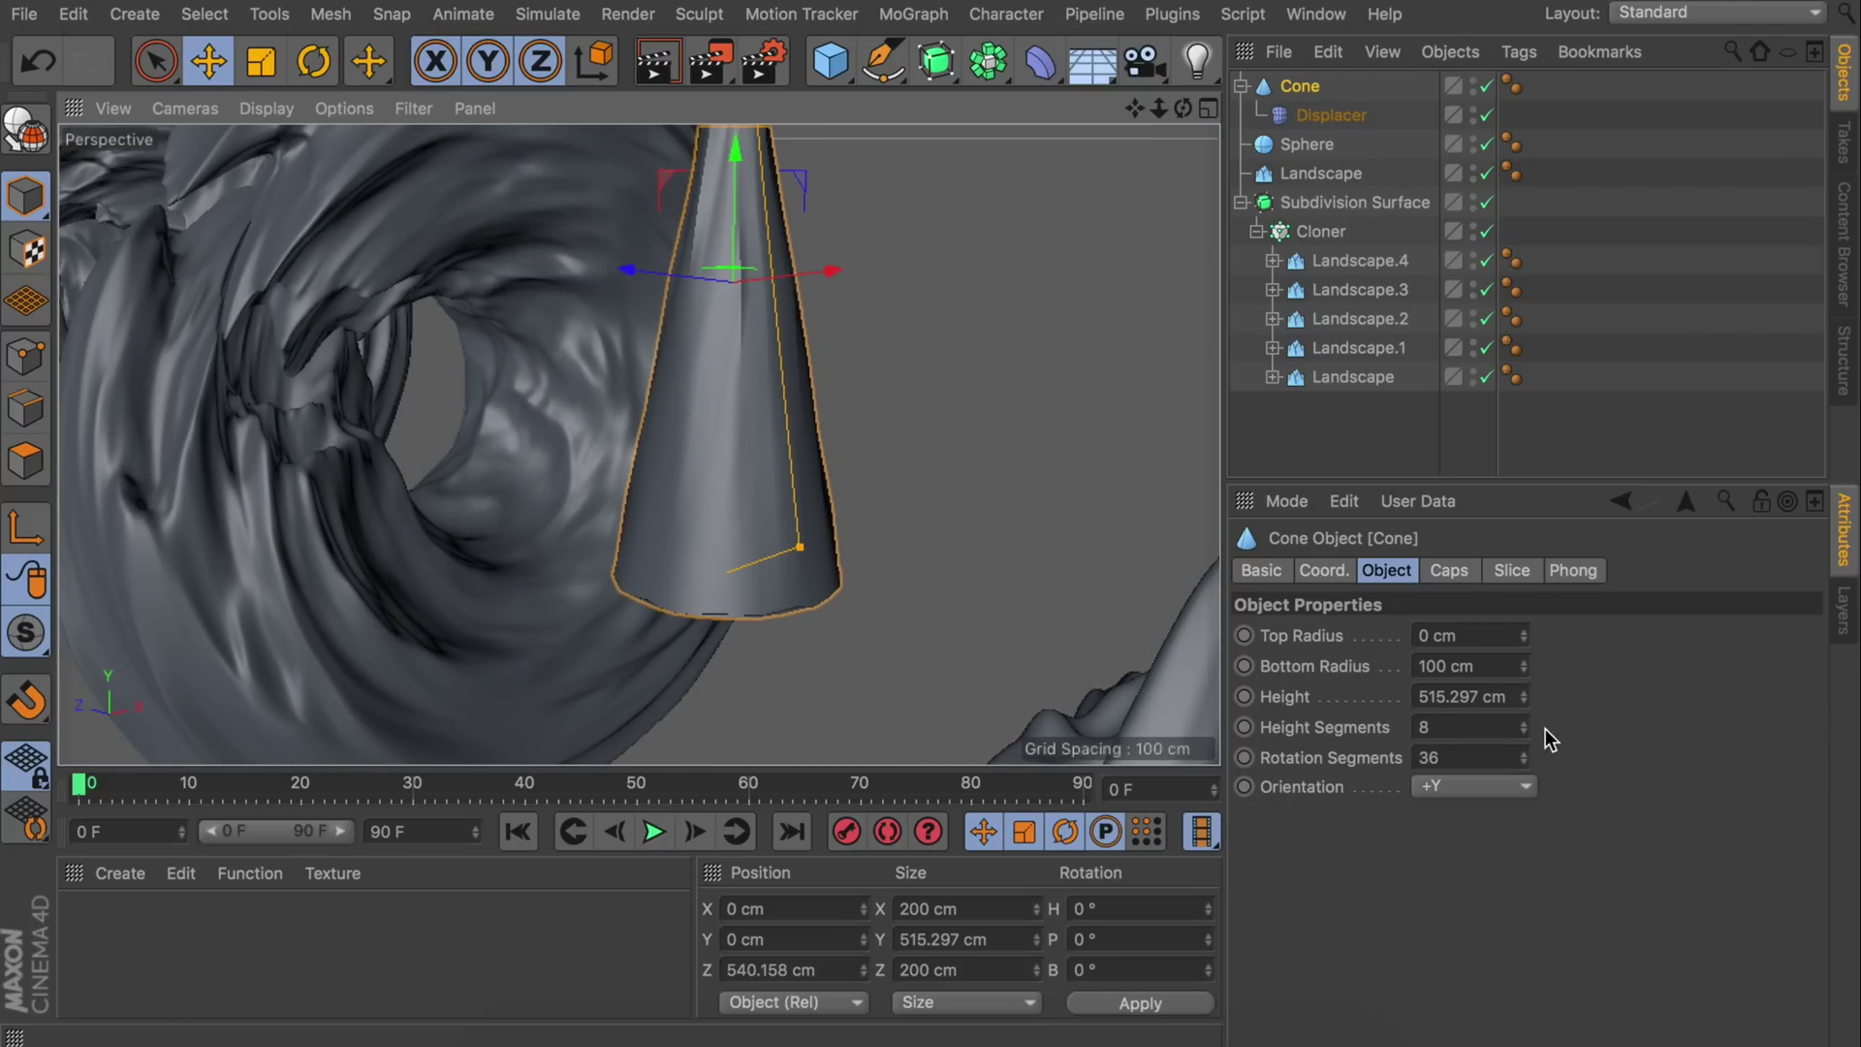
pyautogui.moveTo(1526, 723); pyautogui.dragTo(1525, 723)
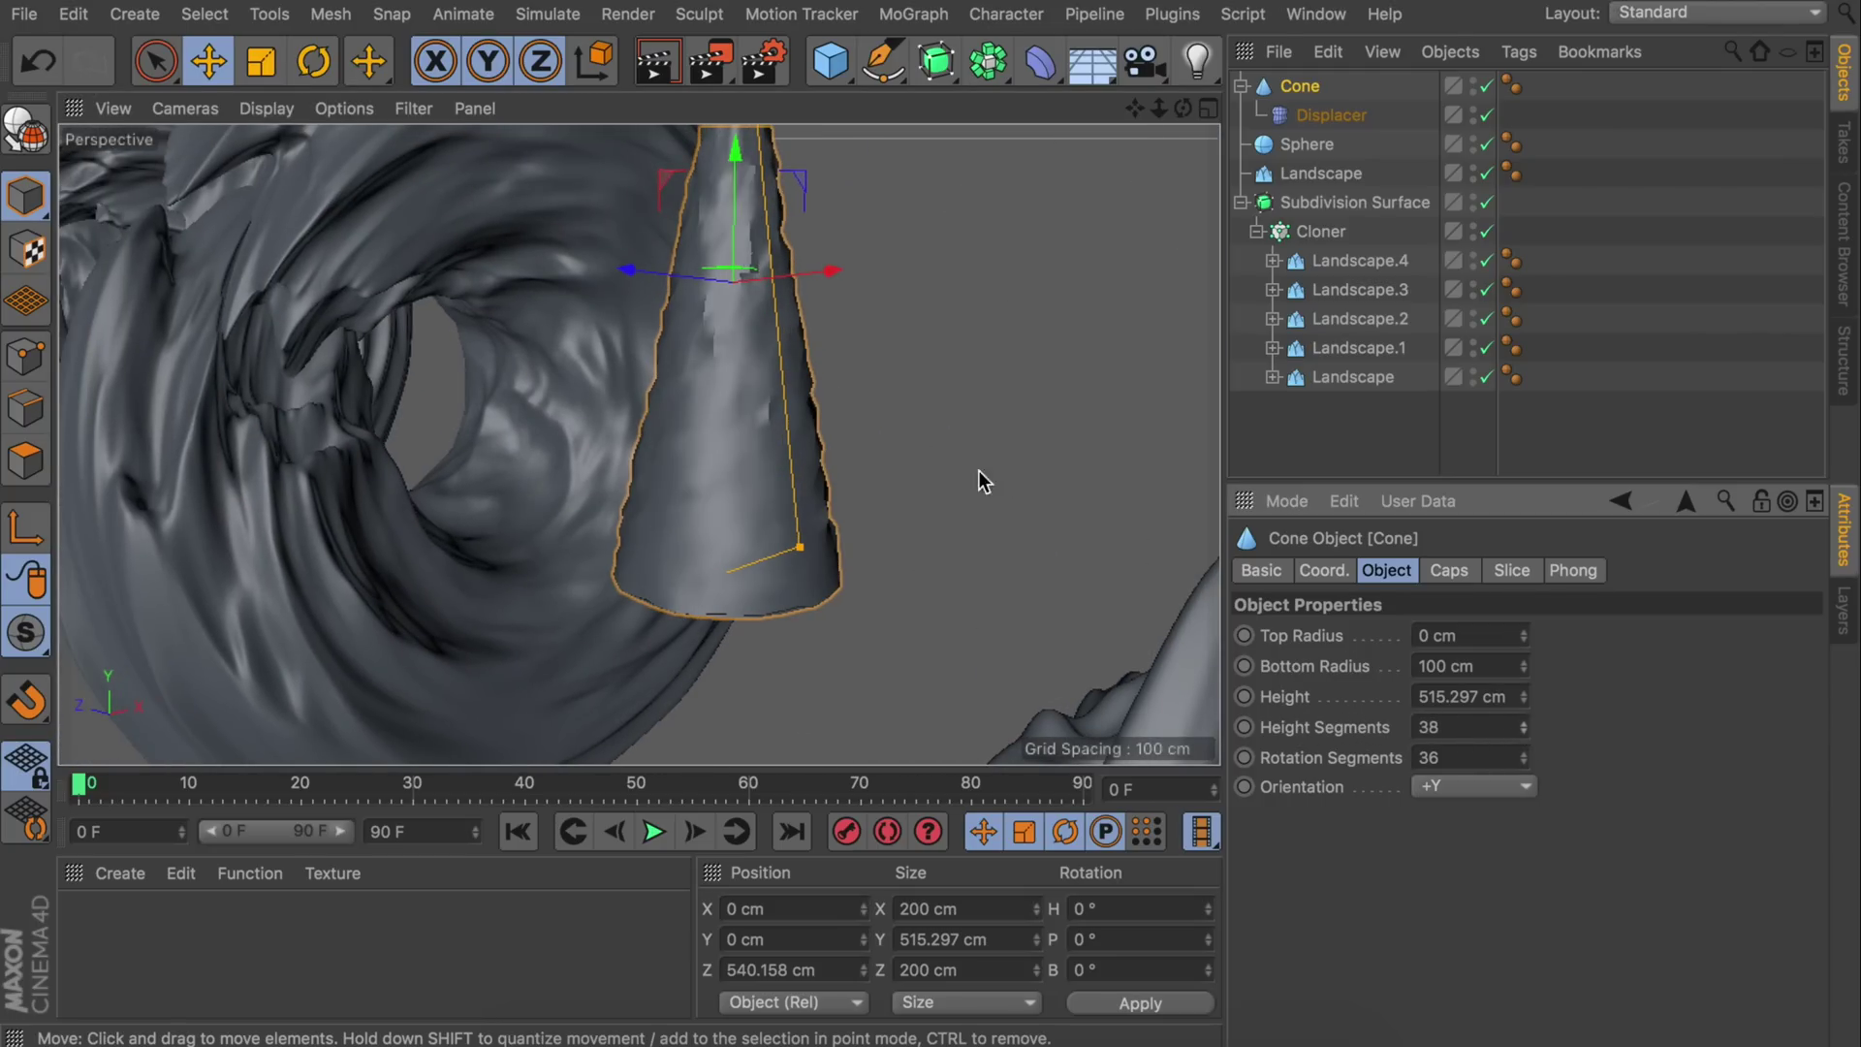
pyautogui.keyDown('alt'); pyautogui.moveTo(770, 310); pyautogui.dragTo(682, 347); pyautogui.keyUp('alt')
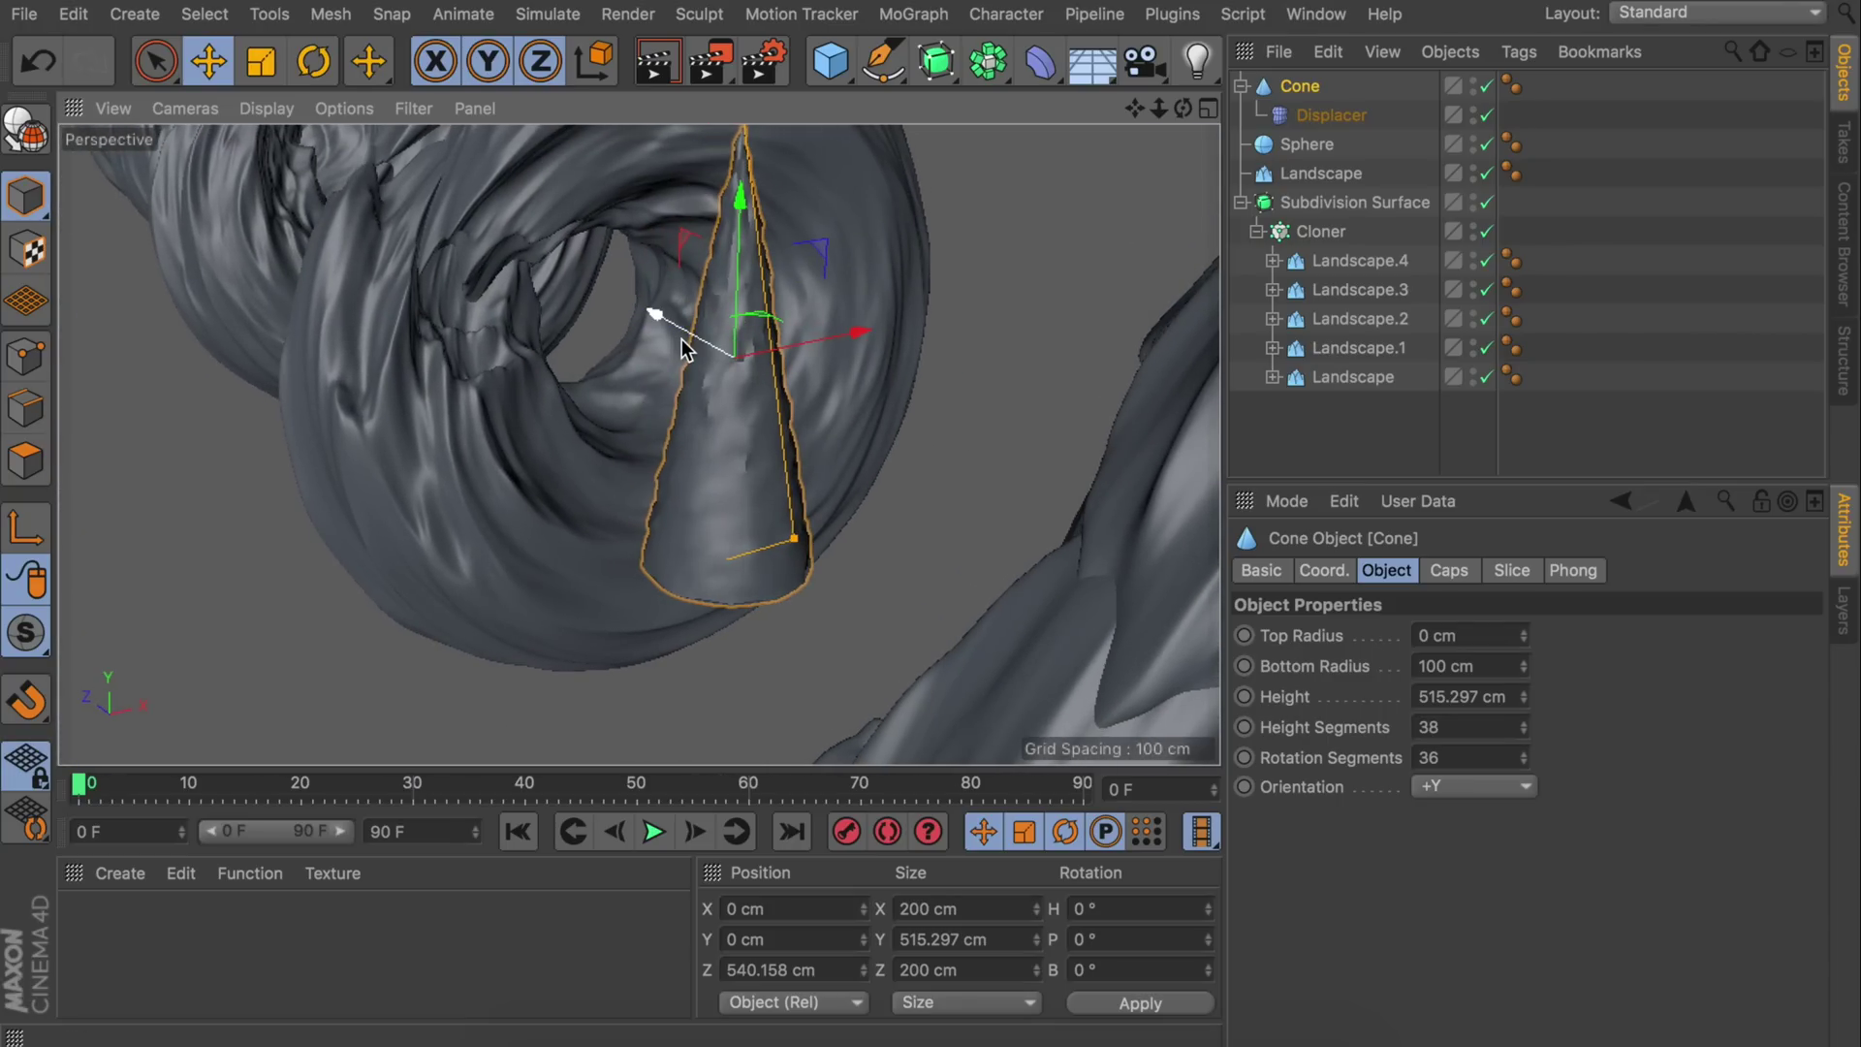
# - Flip the cone 180° upside down and move it deeper into the tunnel
pyautogui.press('r')
pyautogui.keyDown('shift'); pyautogui.moveTo(872, 340); pyautogui.dragTo(229, 407); pyautogui.keyUp('shift')
pyautogui.press('e')
pyautogui.scroll(5, 311, 427)
pyautogui.moveTo(417, 419); pyautogui.dragTo(407, 417)
pyautogui.scroll(-10, 393, 399)
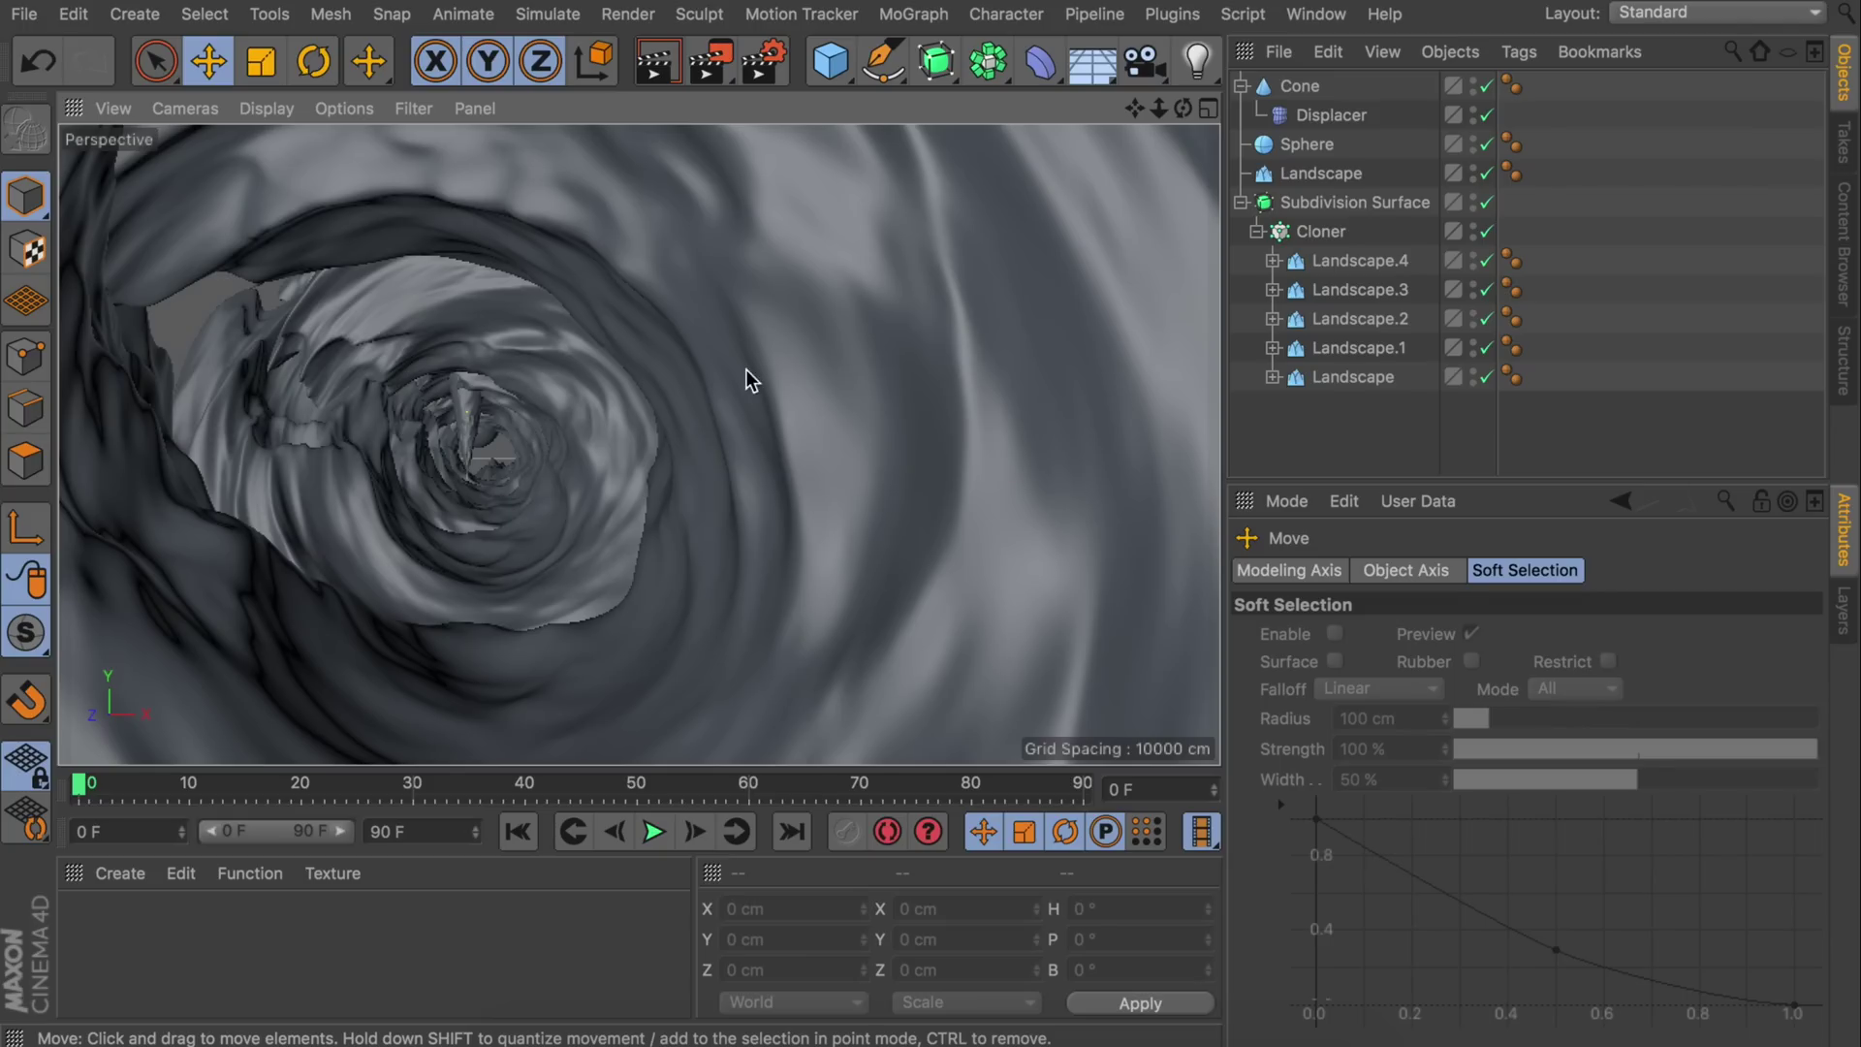
pyautogui.keyDown('alt'); pyautogui.moveTo(746, 369); pyautogui.dragTo(718, 400); pyautogui.keyUp('alt')
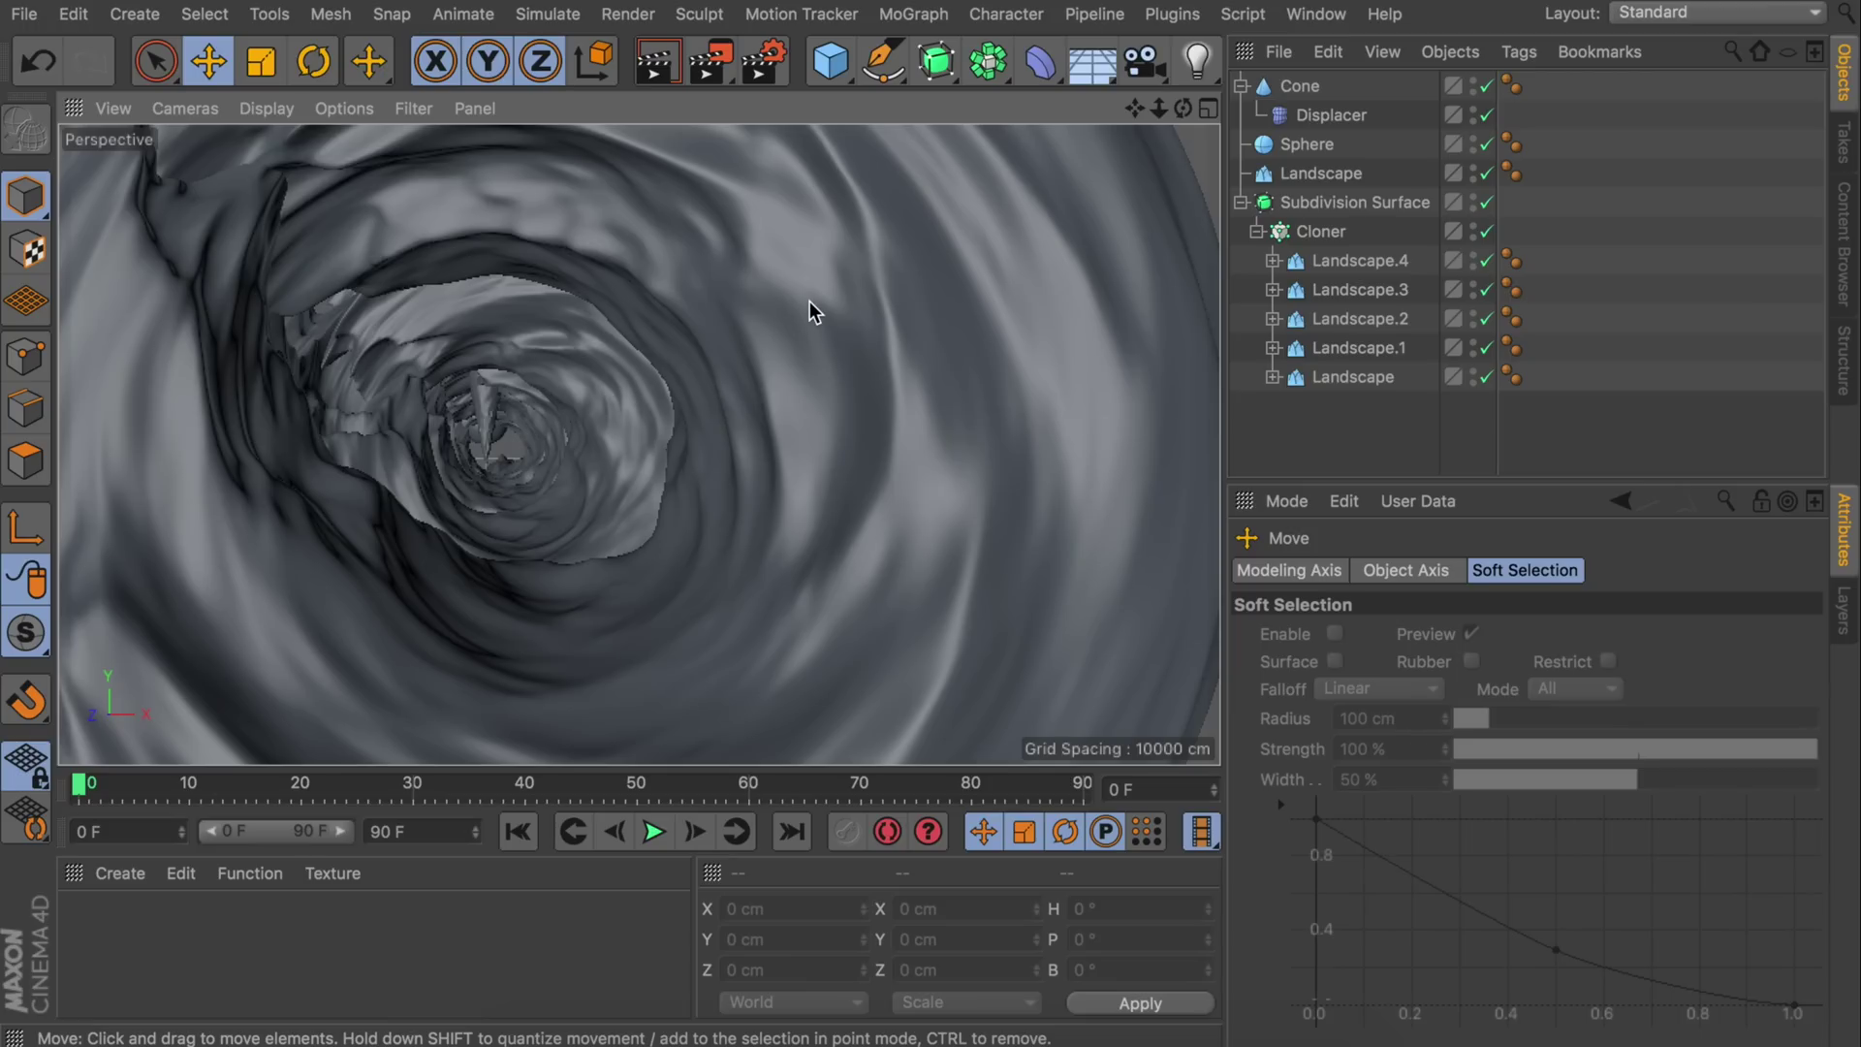
# - Add an Environment with fog enabled and colour it H225 S80 V95
pyautogui.moveTo(1092, 60); pyautogui.dragTo(1185, 215)
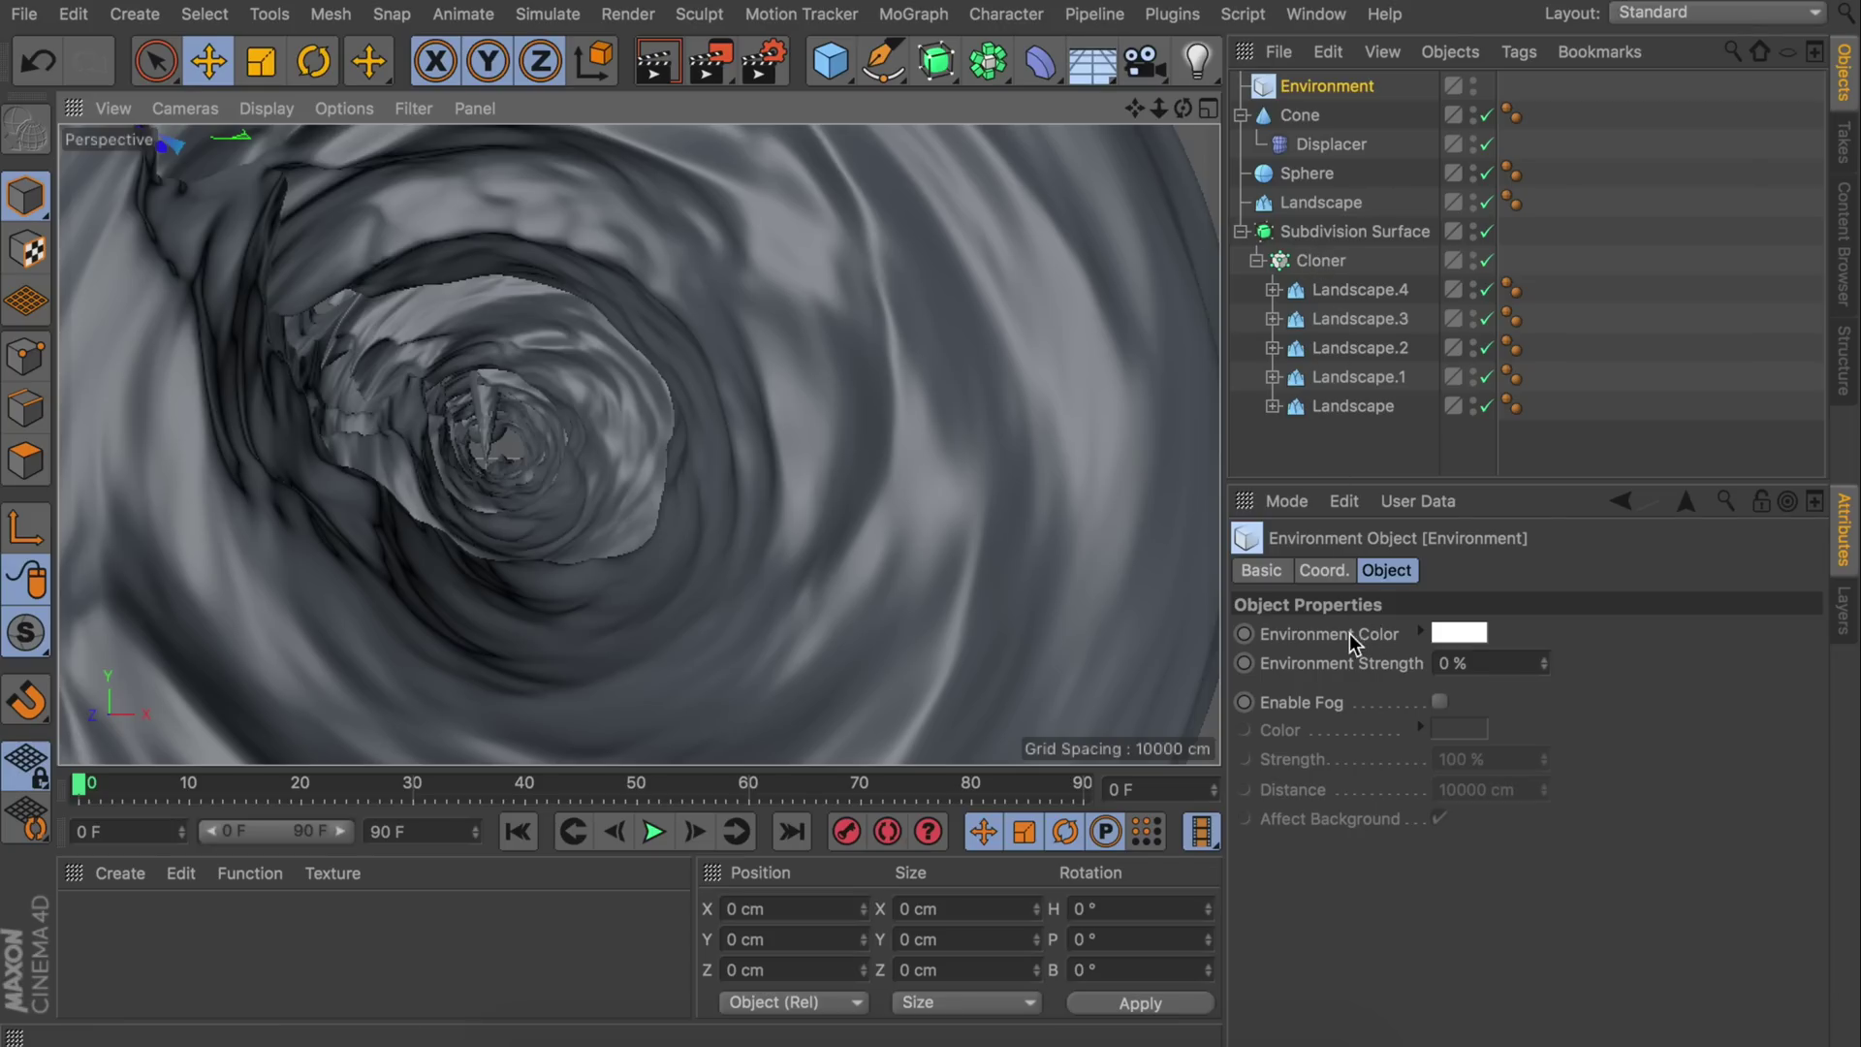
pyautogui.click(1441, 704)
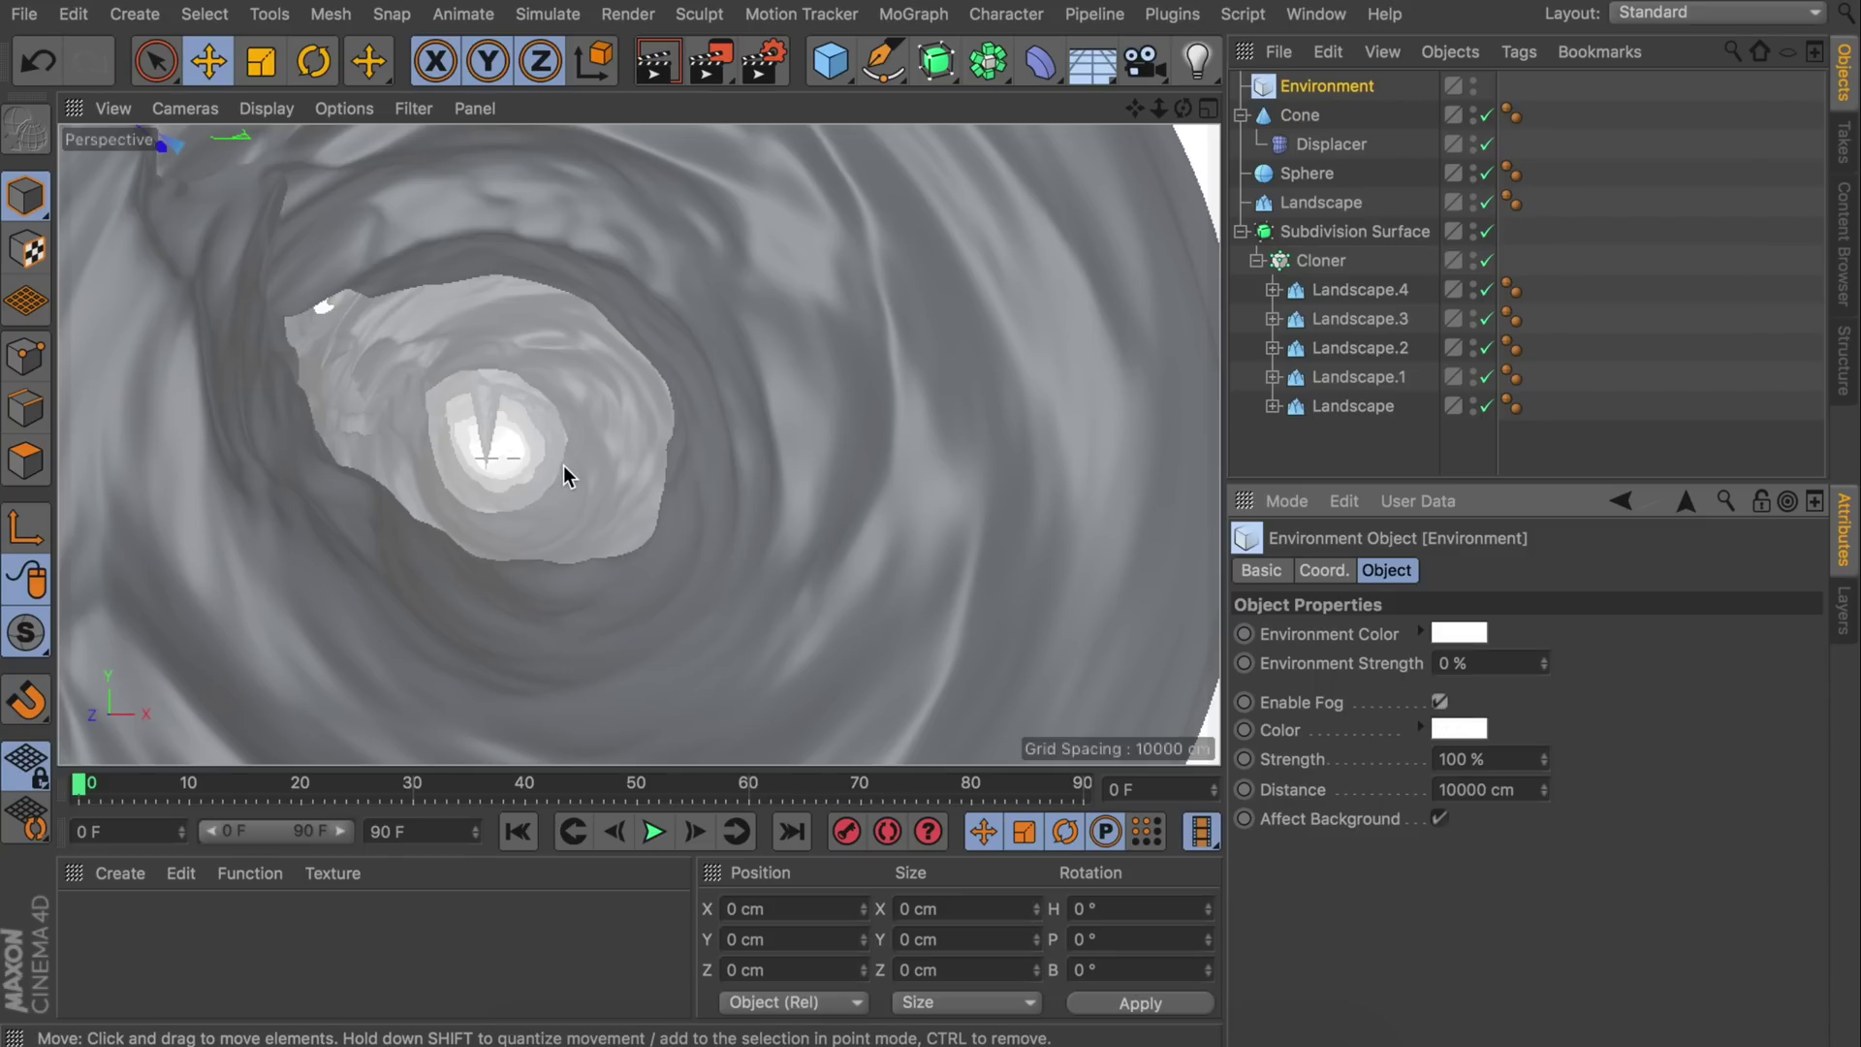
pyautogui.click(1465, 733)
pyautogui.click(1308, 881)
pyautogui.write('22')
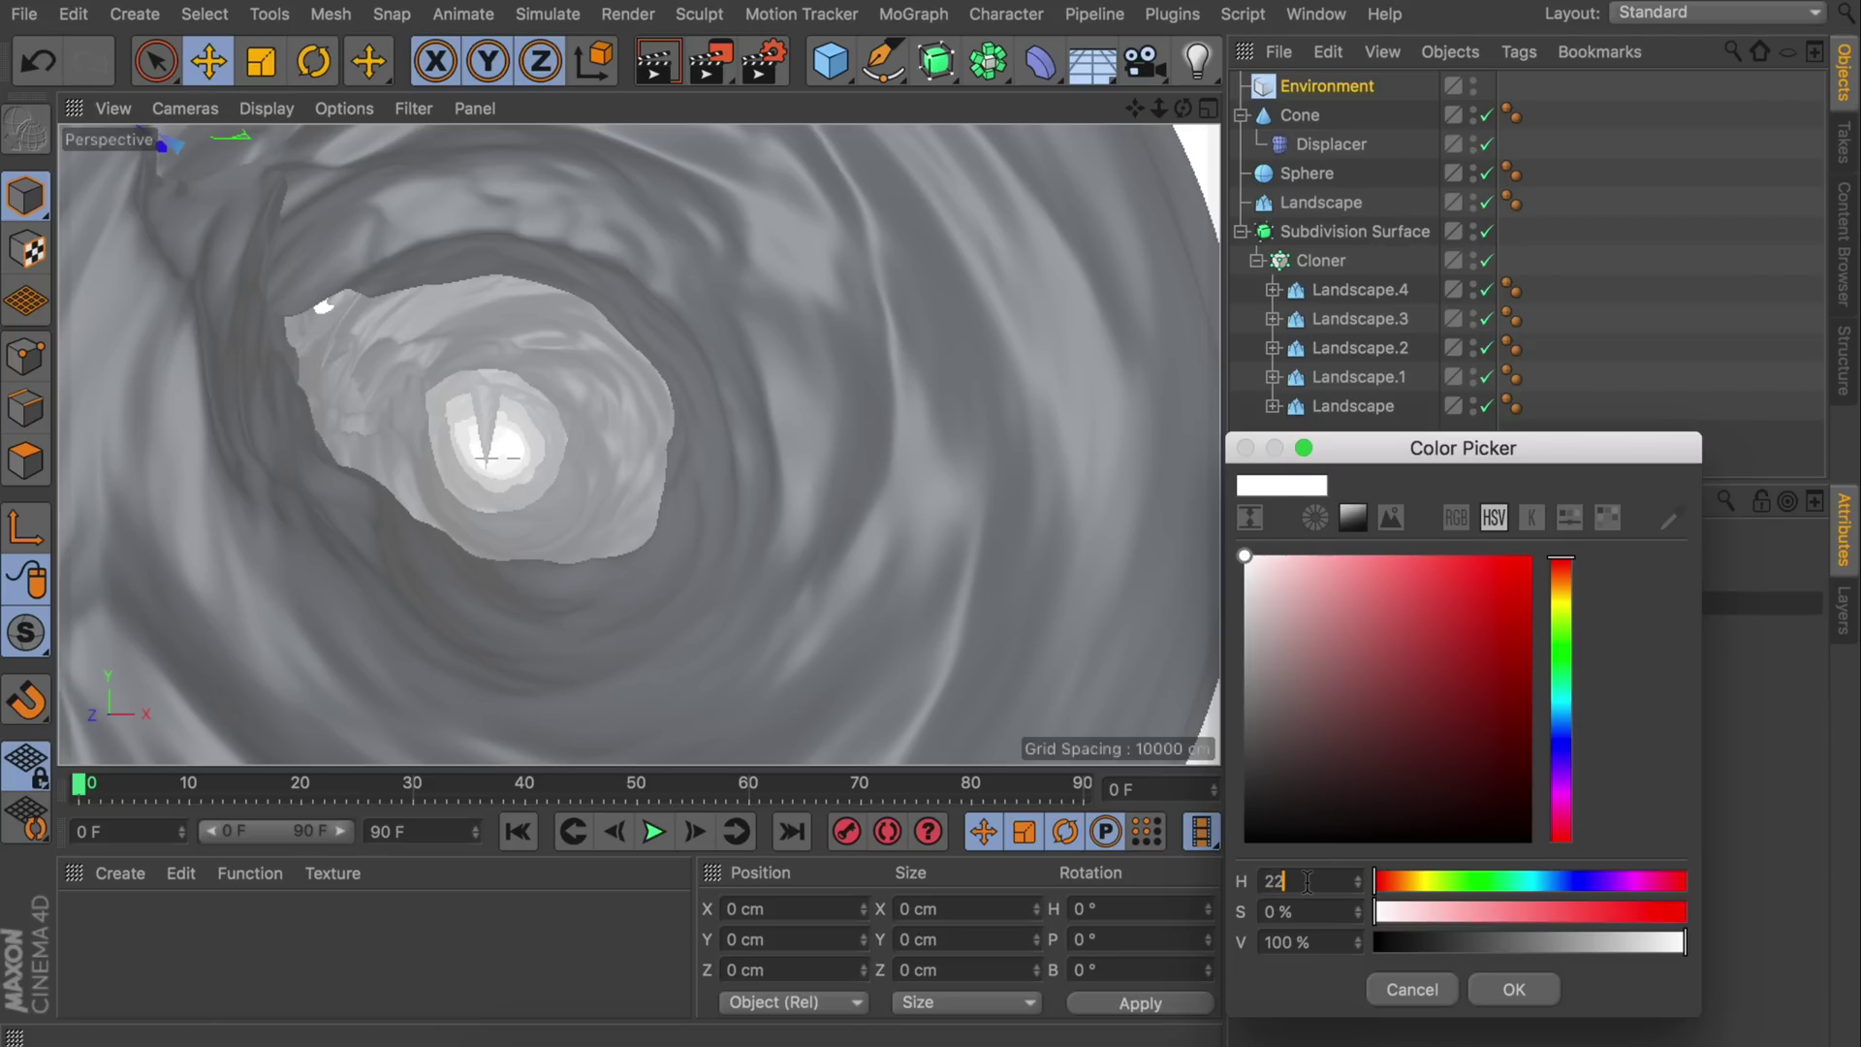
pyautogui.write('5')
pyautogui.press('Tab')
pyautogui.write('80')
pyautogui.press('Tab')
pyautogui.write('95')
pyautogui.press('Return')
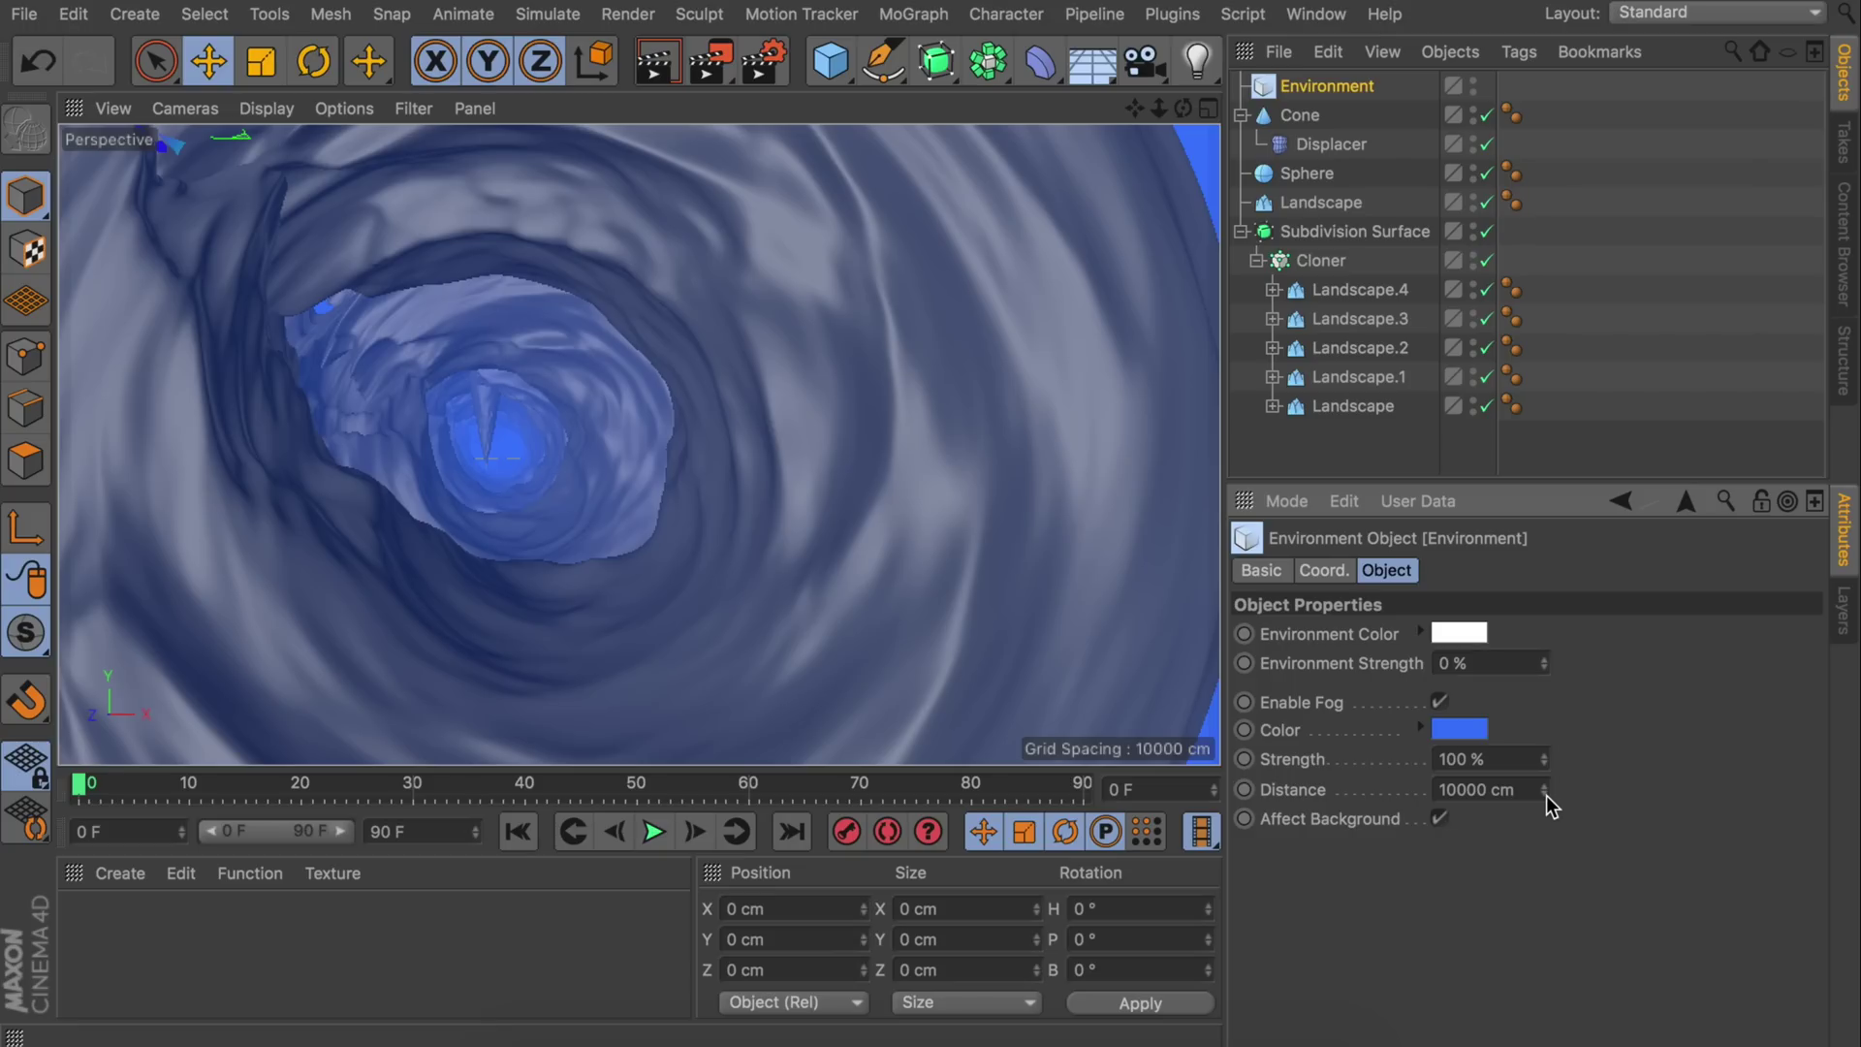
# - Try a larger fog distance, undo it, and render the view to preview the fog
pyautogui.moveTo(1545, 794)
pyautogui.mouseDown()
pyautogui.moveTo(1546, 747)
pyautogui.moveTo(1545, 795)
pyautogui.mouseUp()
pyautogui.hotkey('ctrl', 'z')
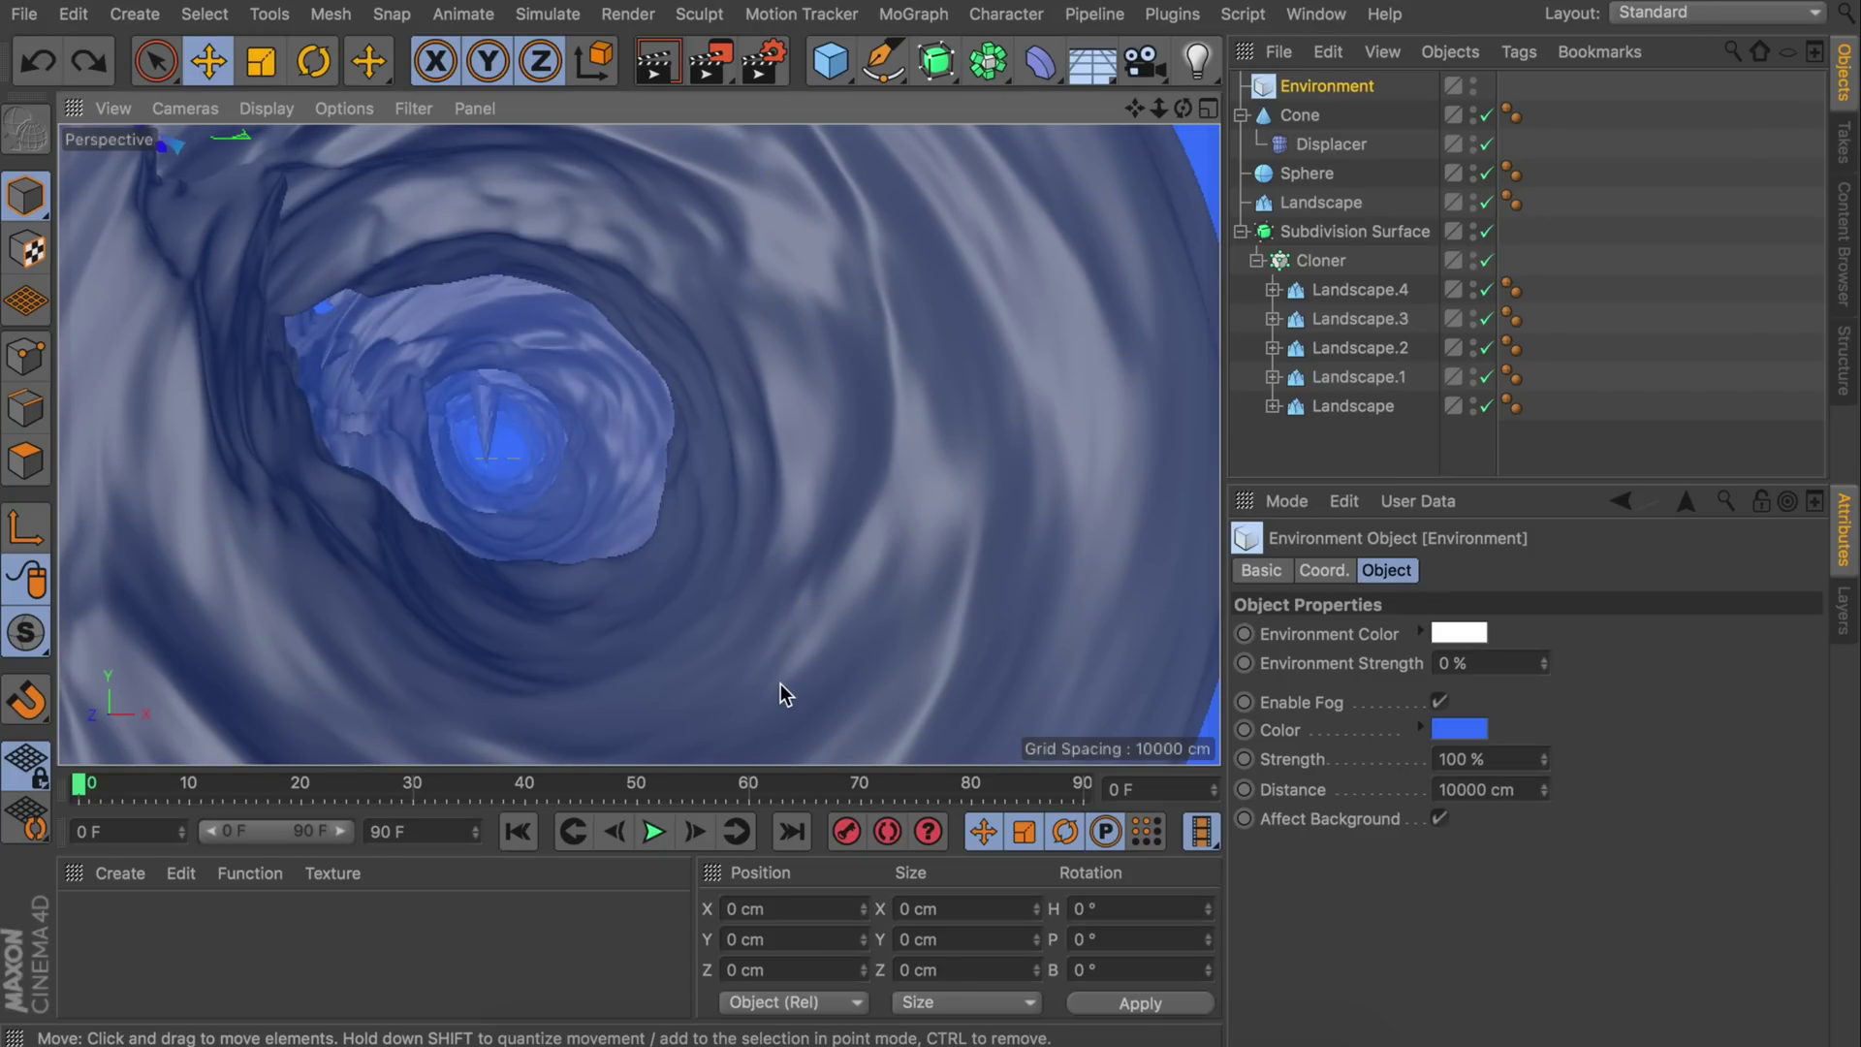
pyautogui.hotkey('ctrl', 'r')
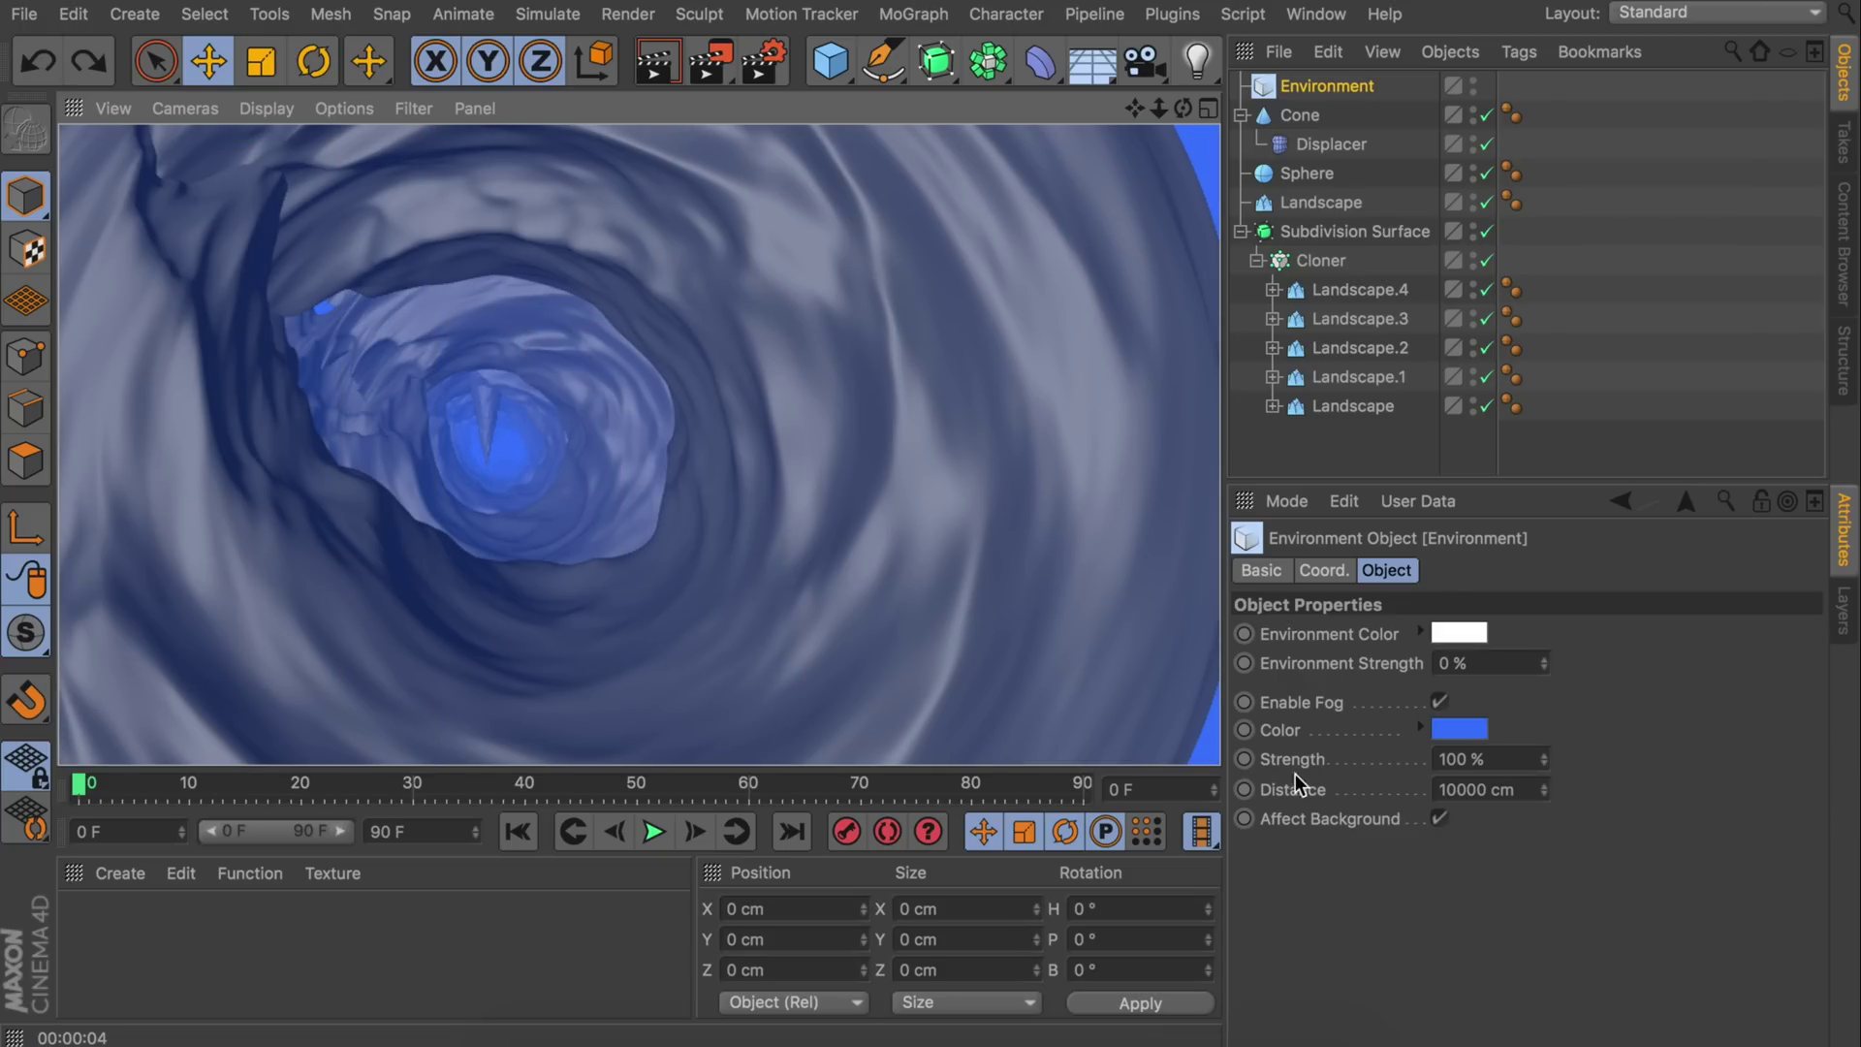
# - Turn off Affect Background on the fog environment and re-render the view
pyautogui.click(1440, 819)
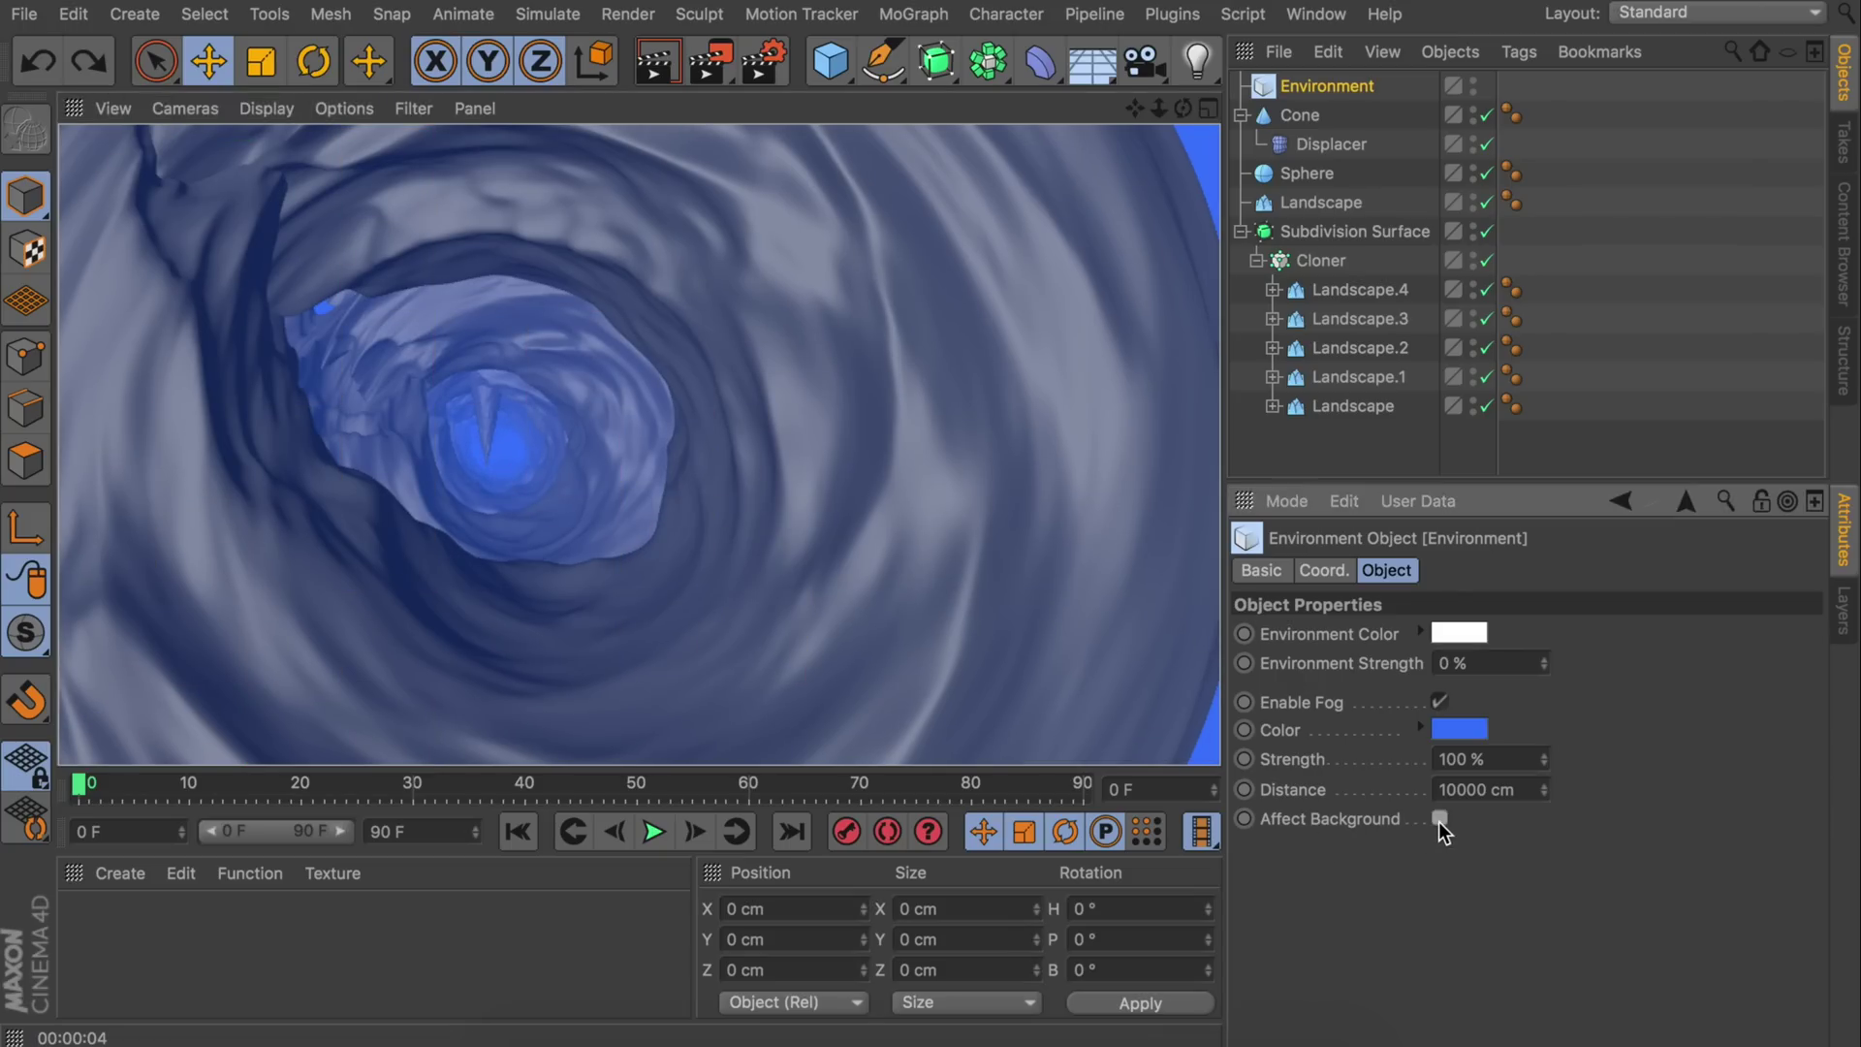
pyautogui.click(658, 73)
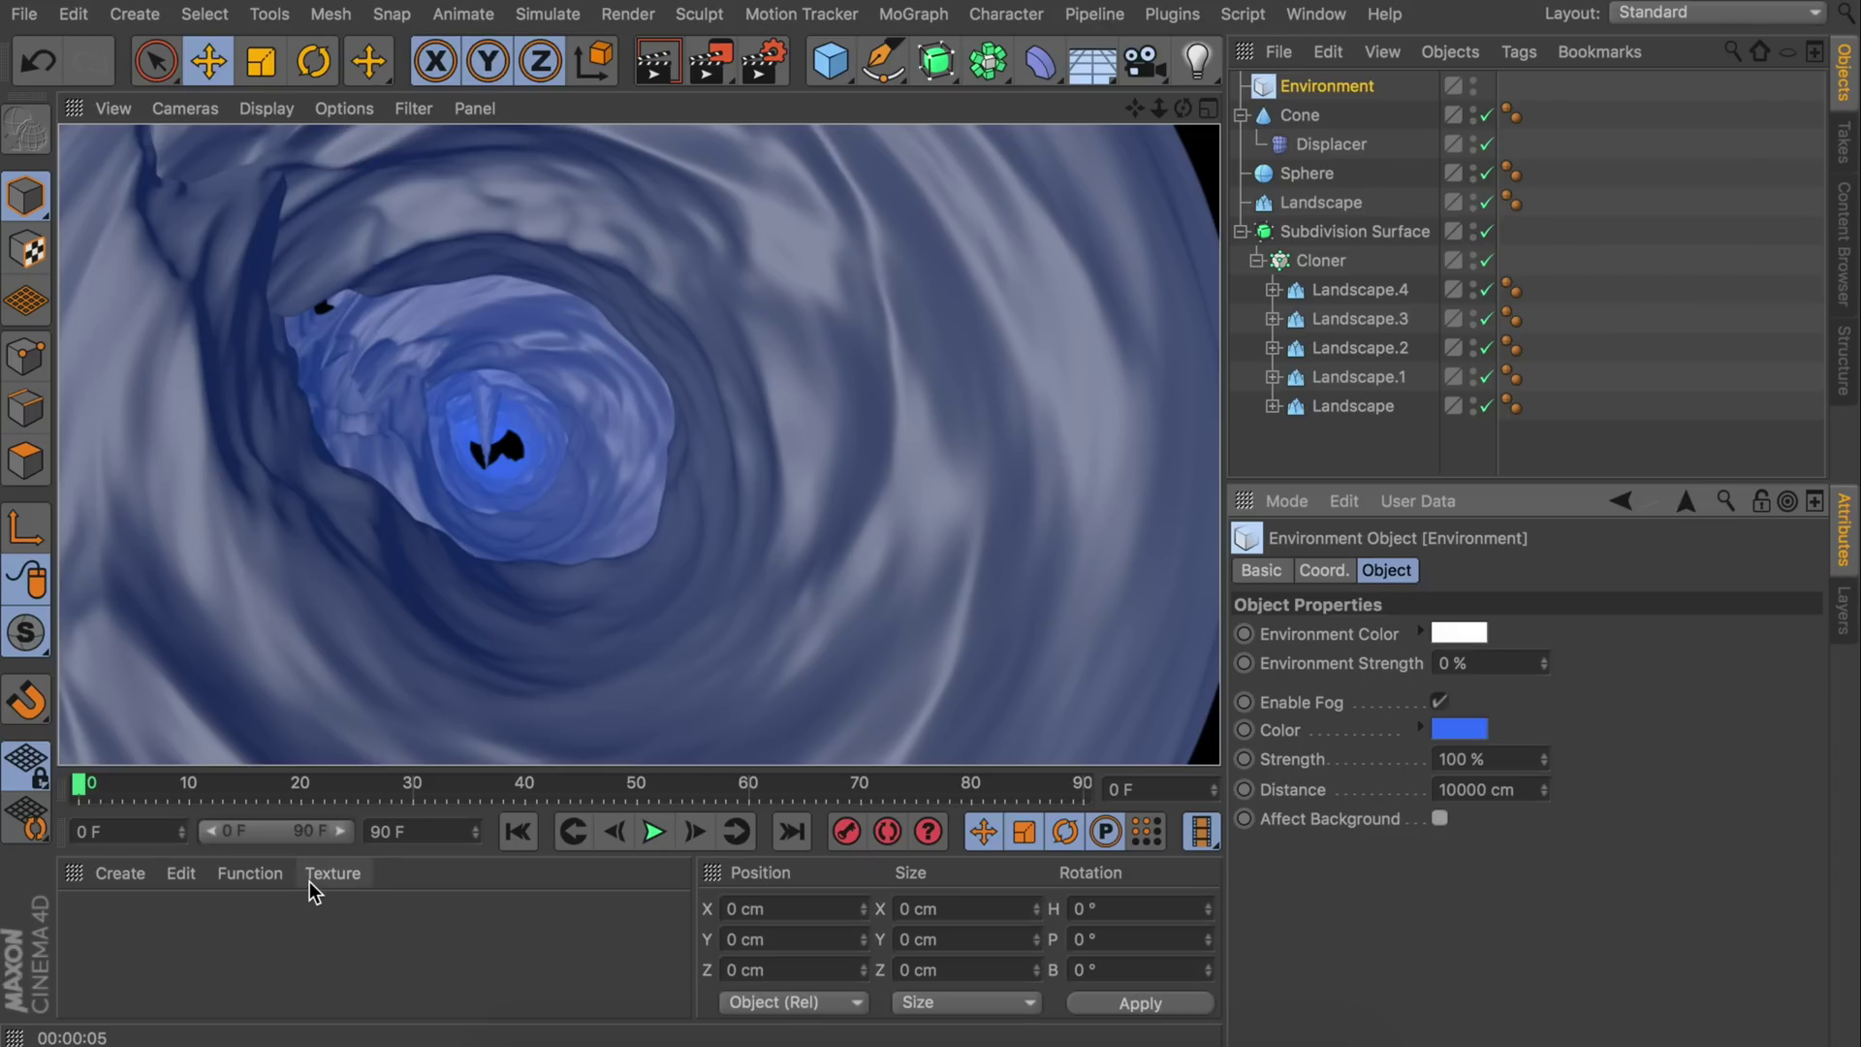
# - Create a new material with Color disabled and reflection layer colour H216 S80 V100
pyautogui.doubleClick(246, 940)
pyautogui.doubleClick(78, 932)
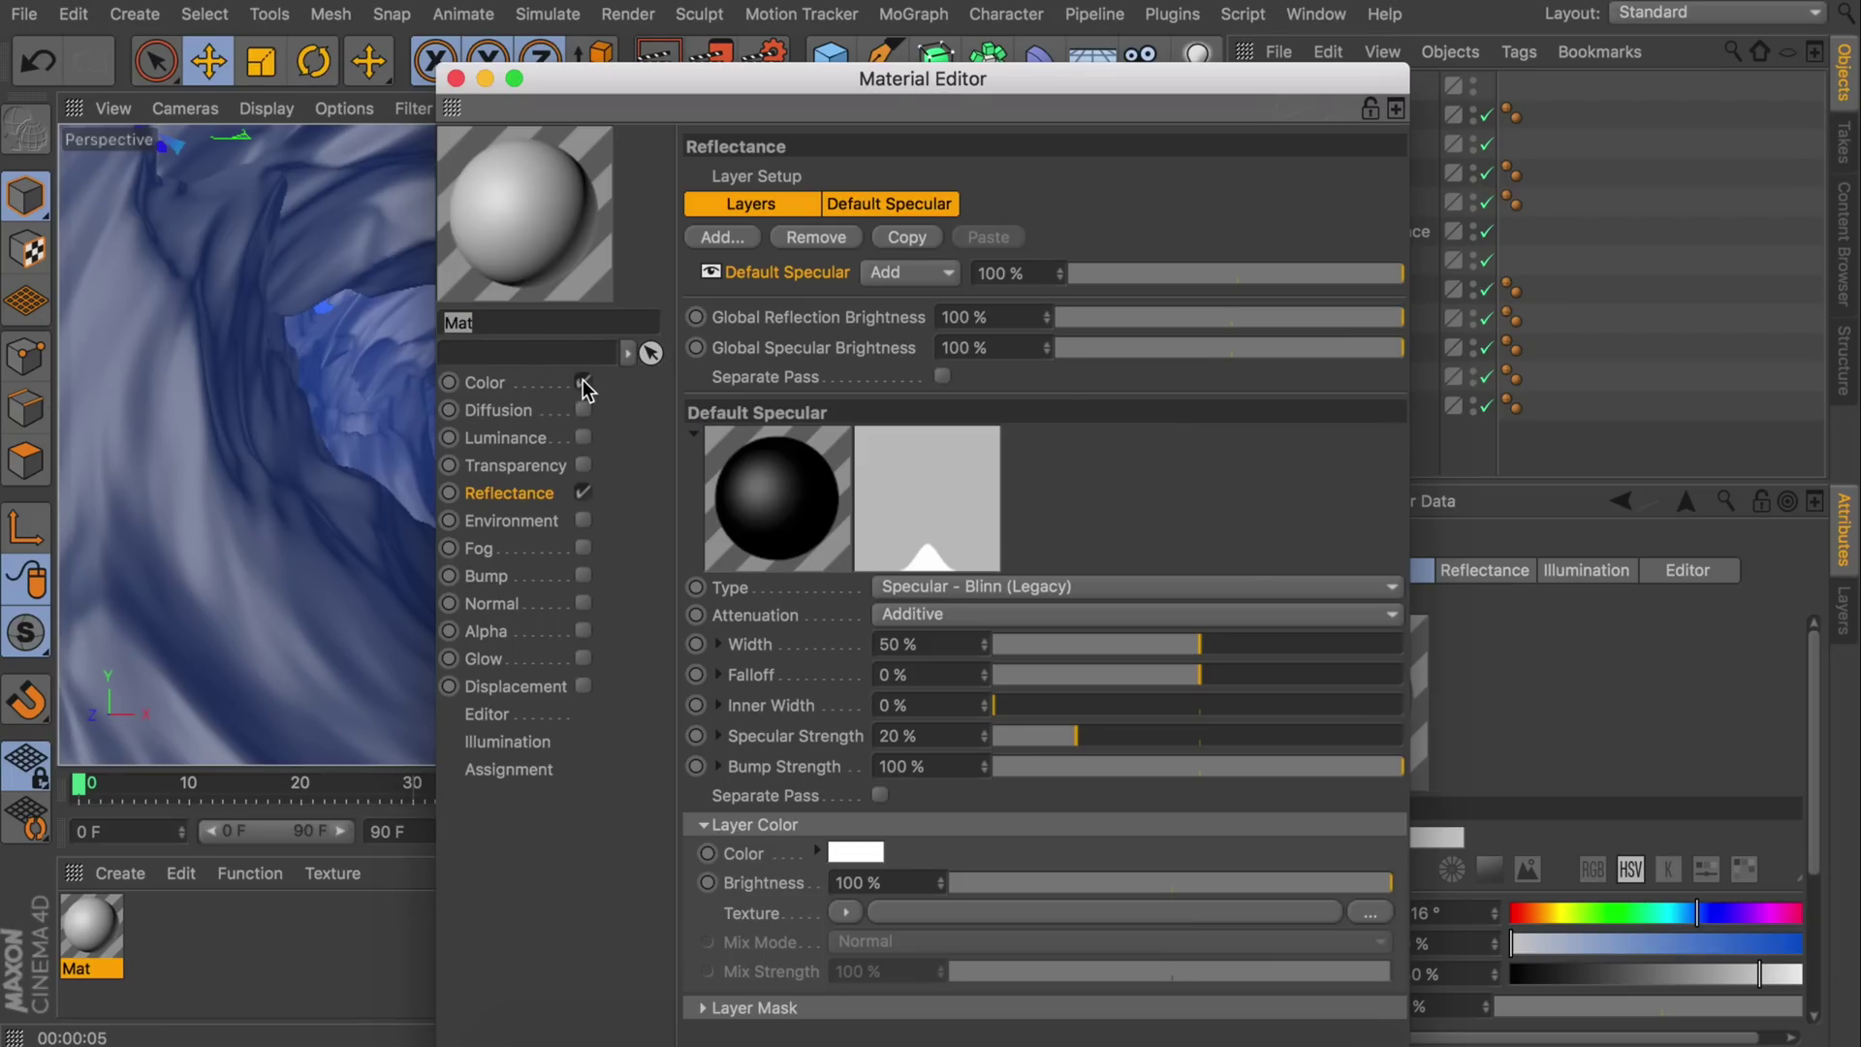
pyautogui.click(583, 382)
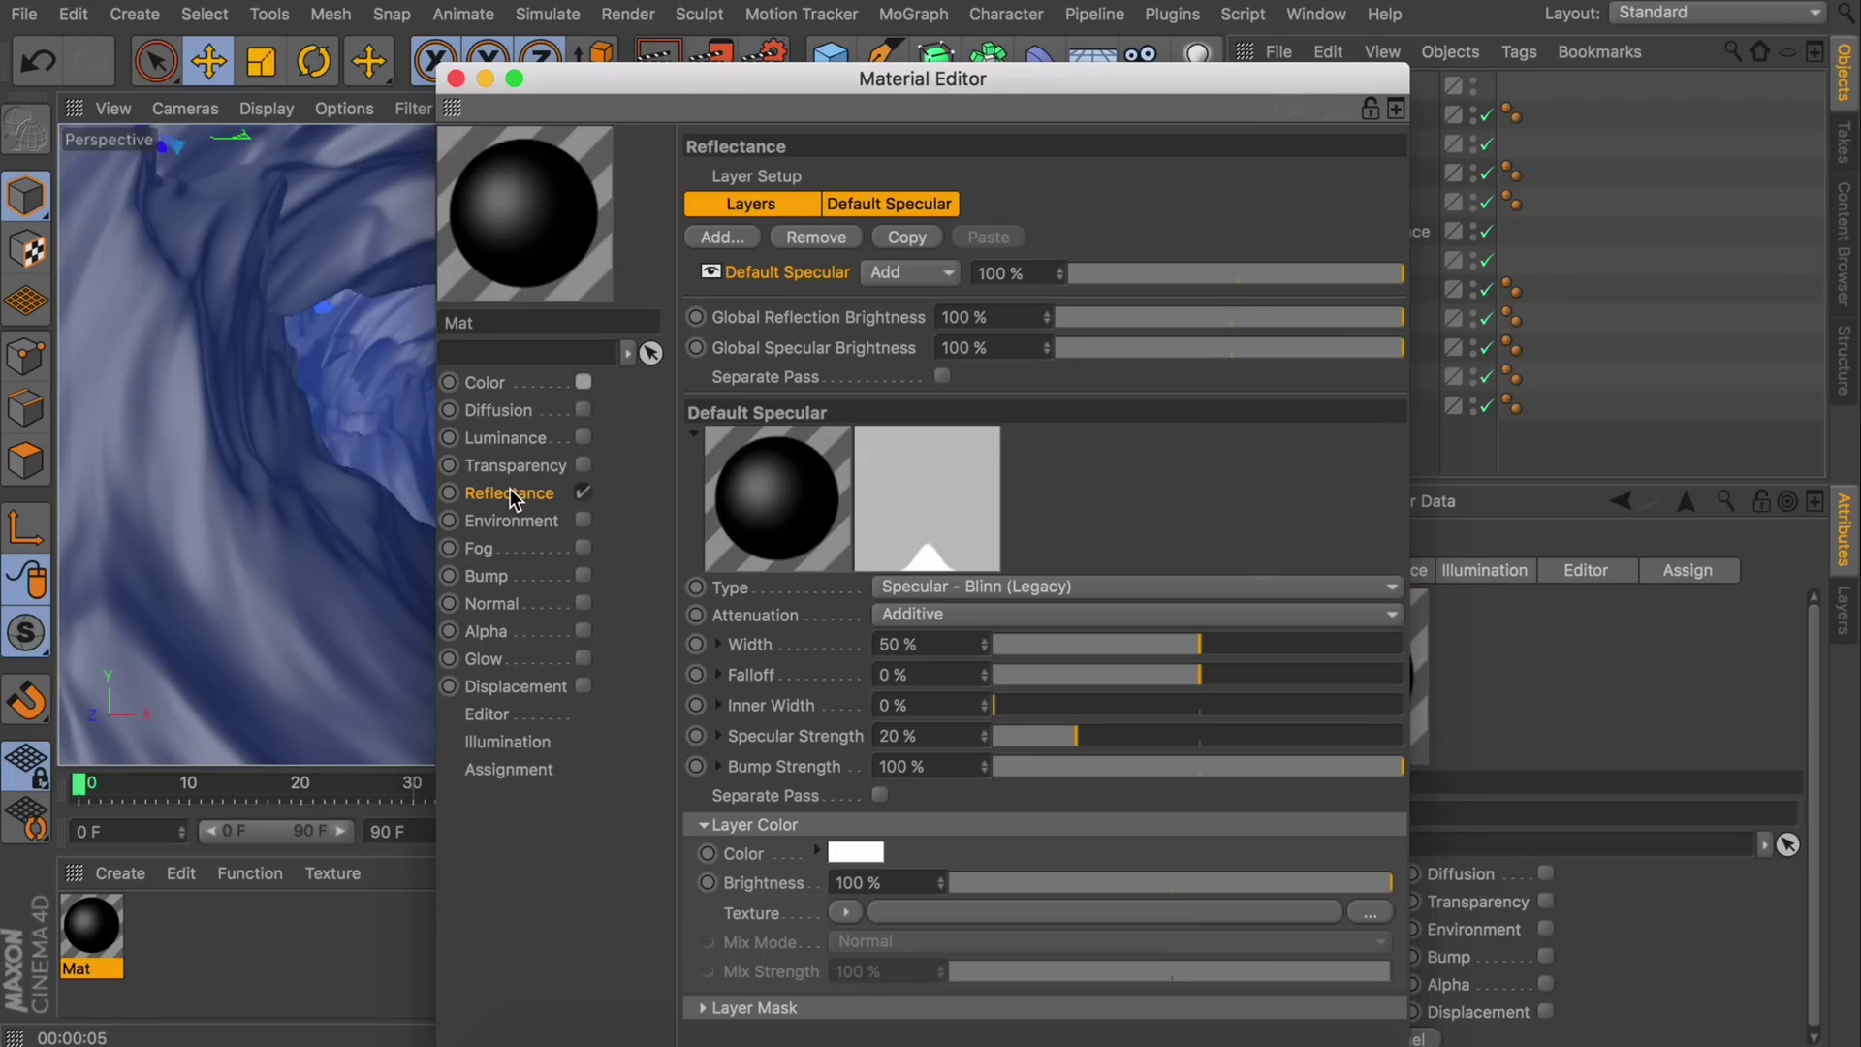
pyautogui.moveTo(870, 857)
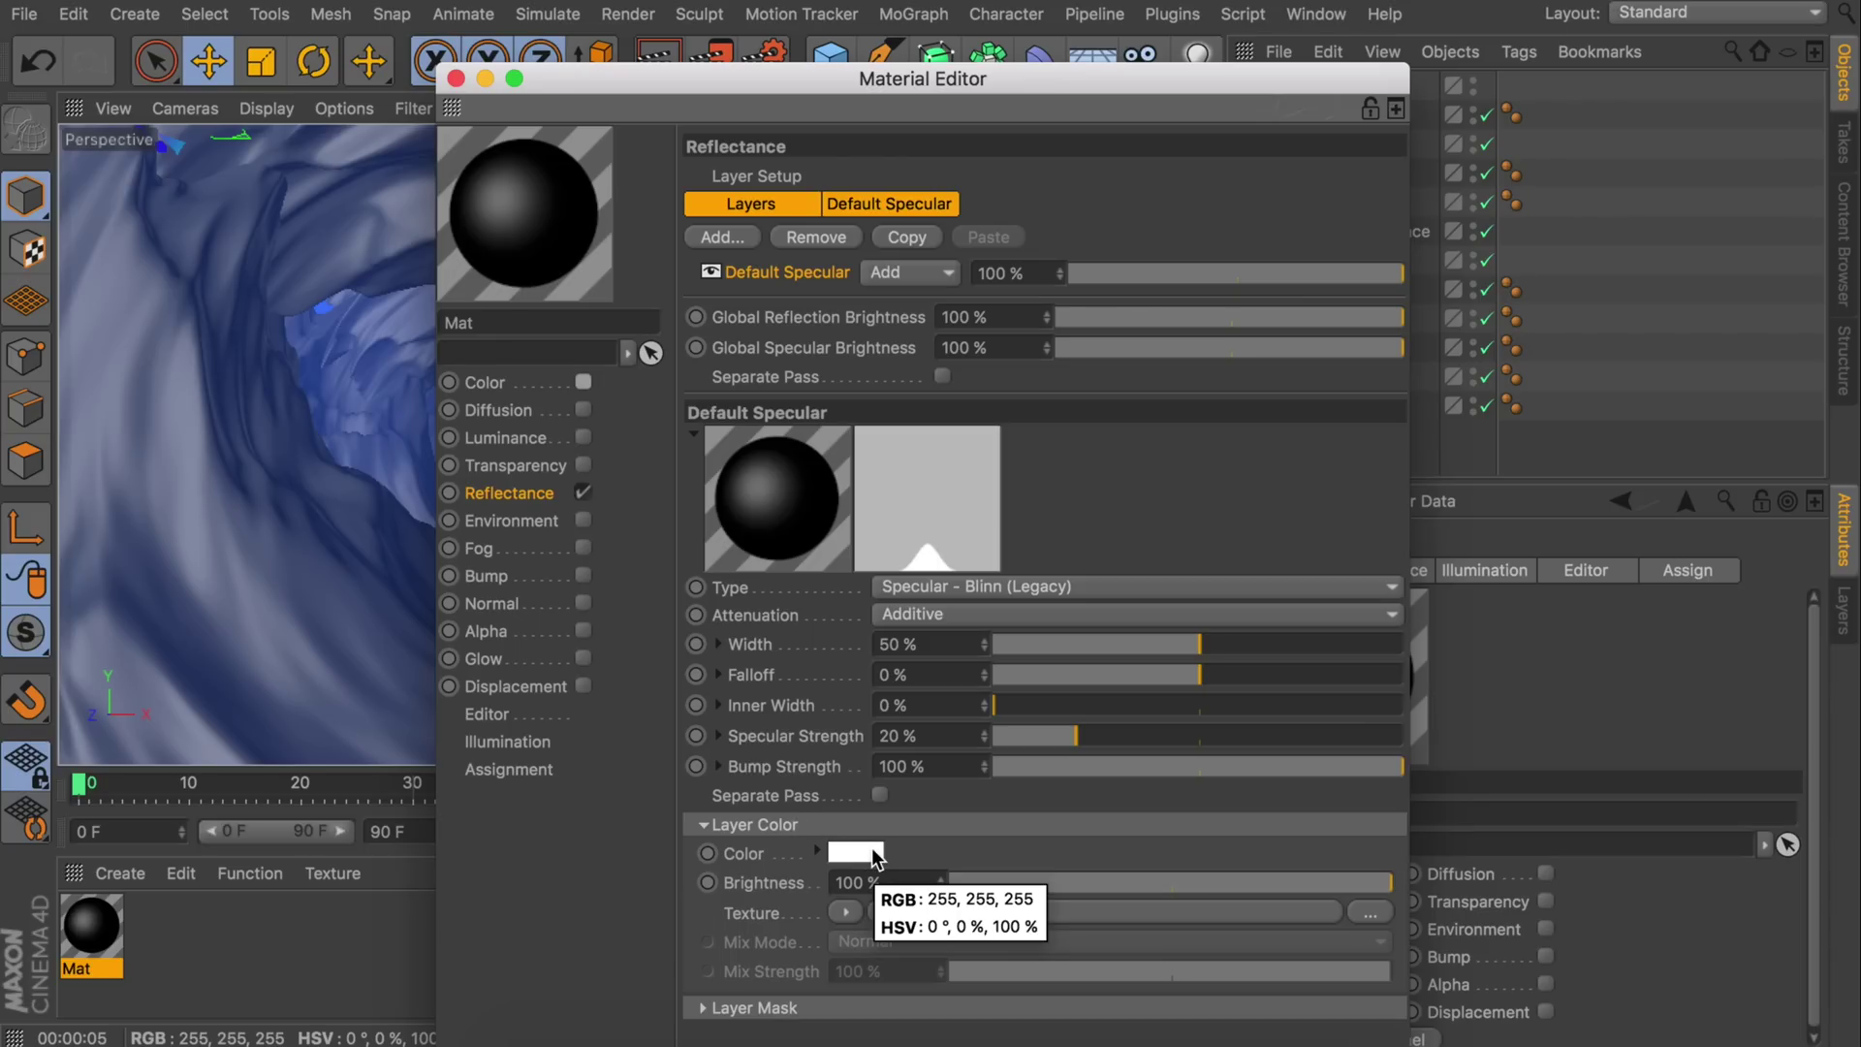
pyautogui.click(869, 855)
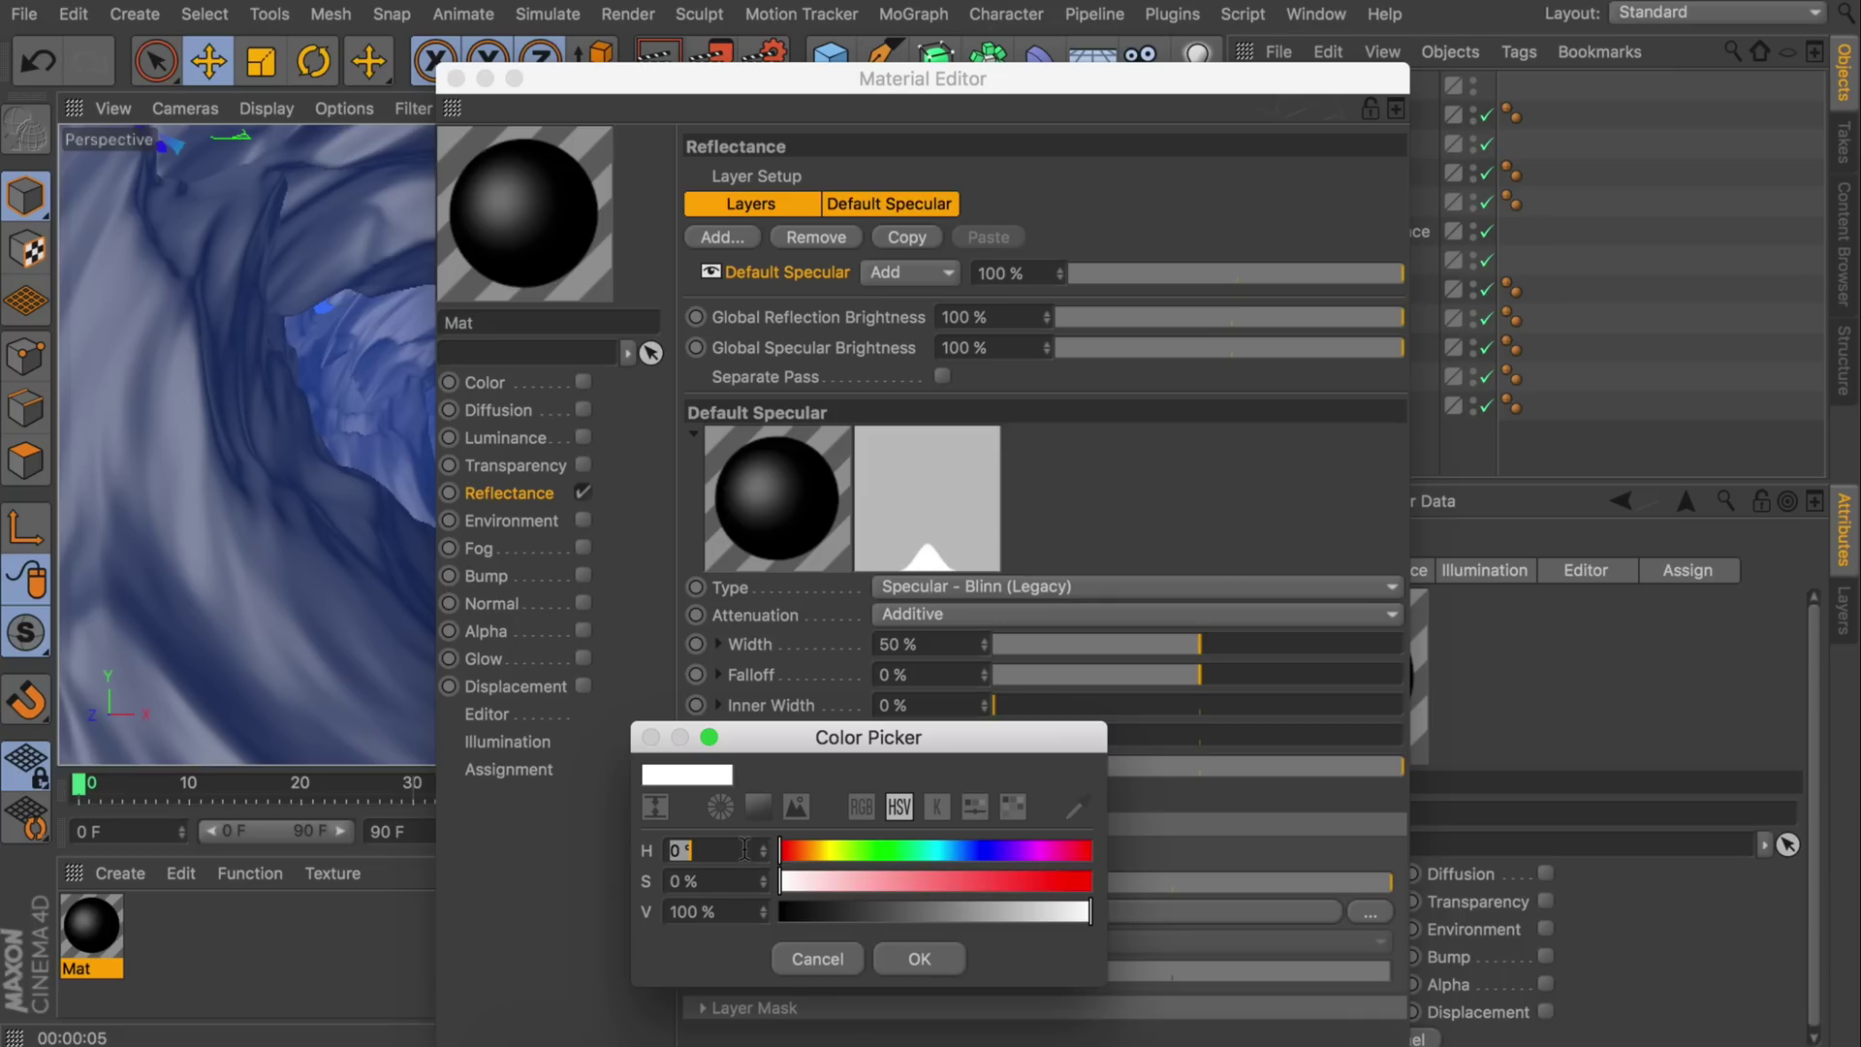
pyautogui.write('216')
pyautogui.press('Tab')
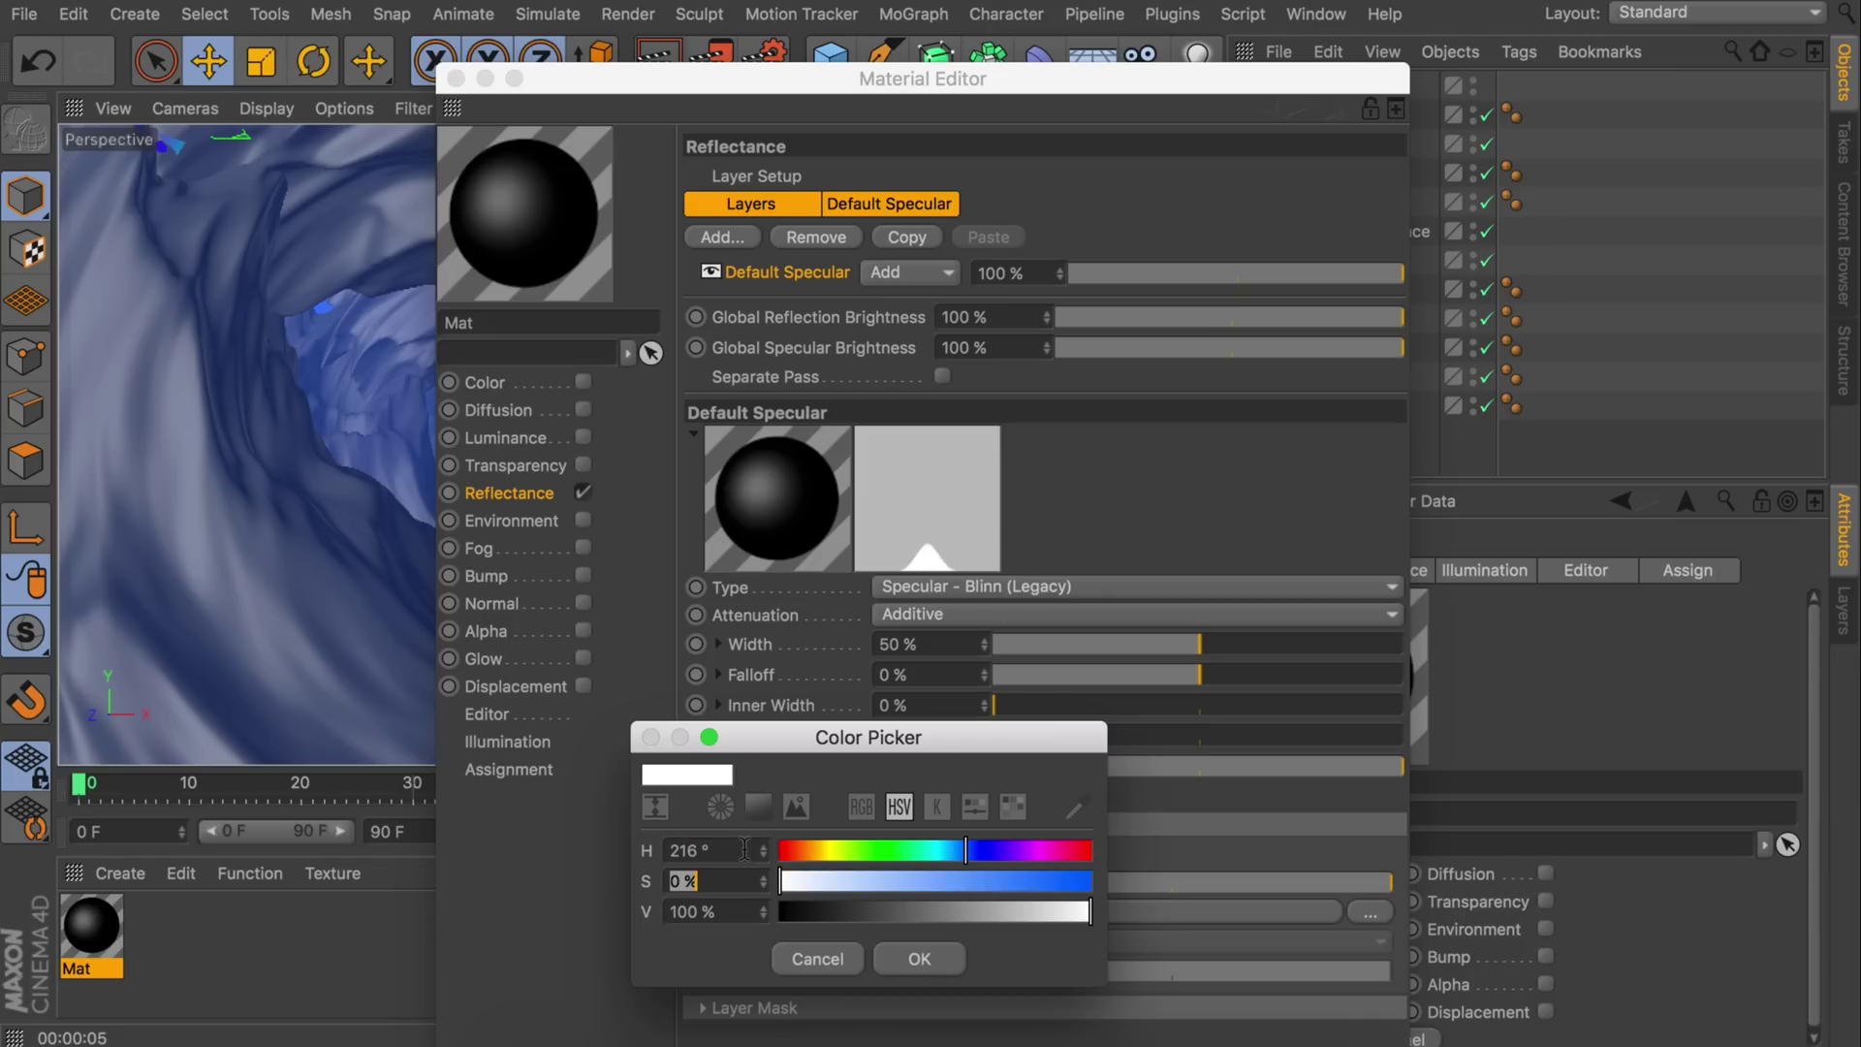
pyautogui.write('80')
pyautogui.press('Tab')
pyautogui.write('100')
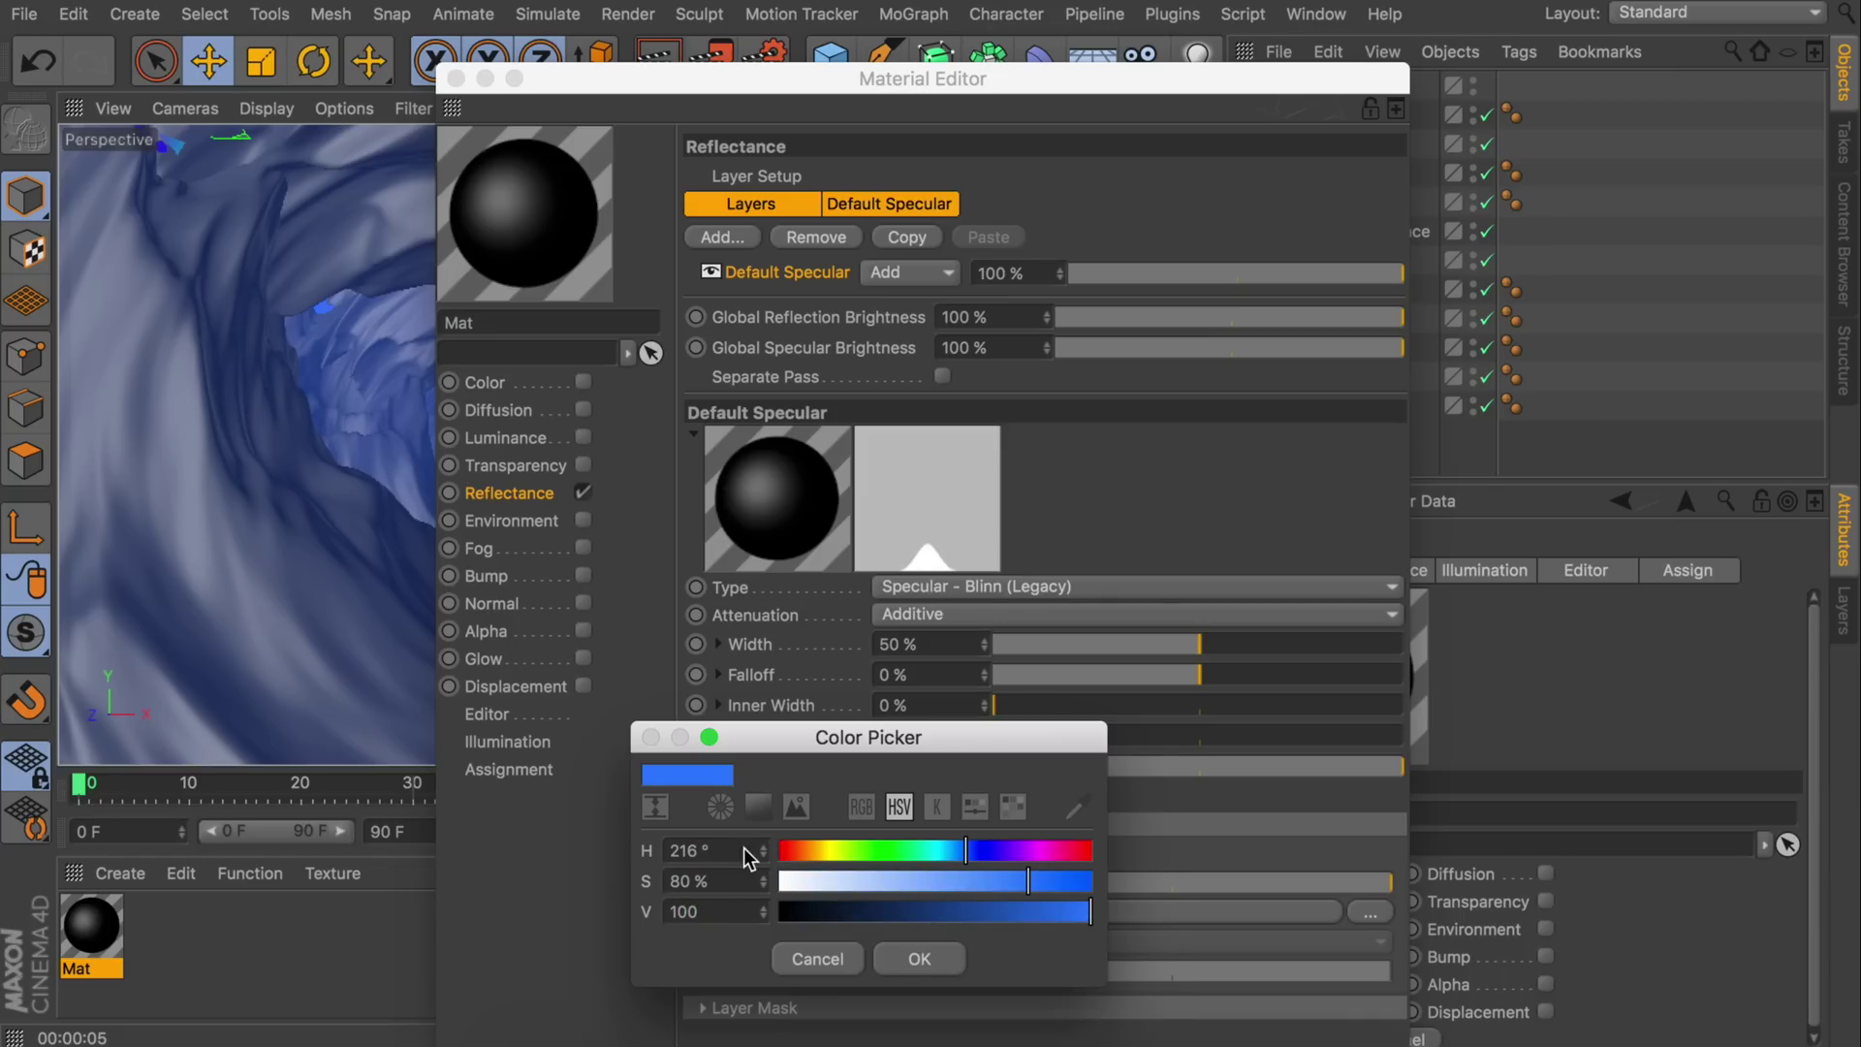
pyautogui.press('Return')
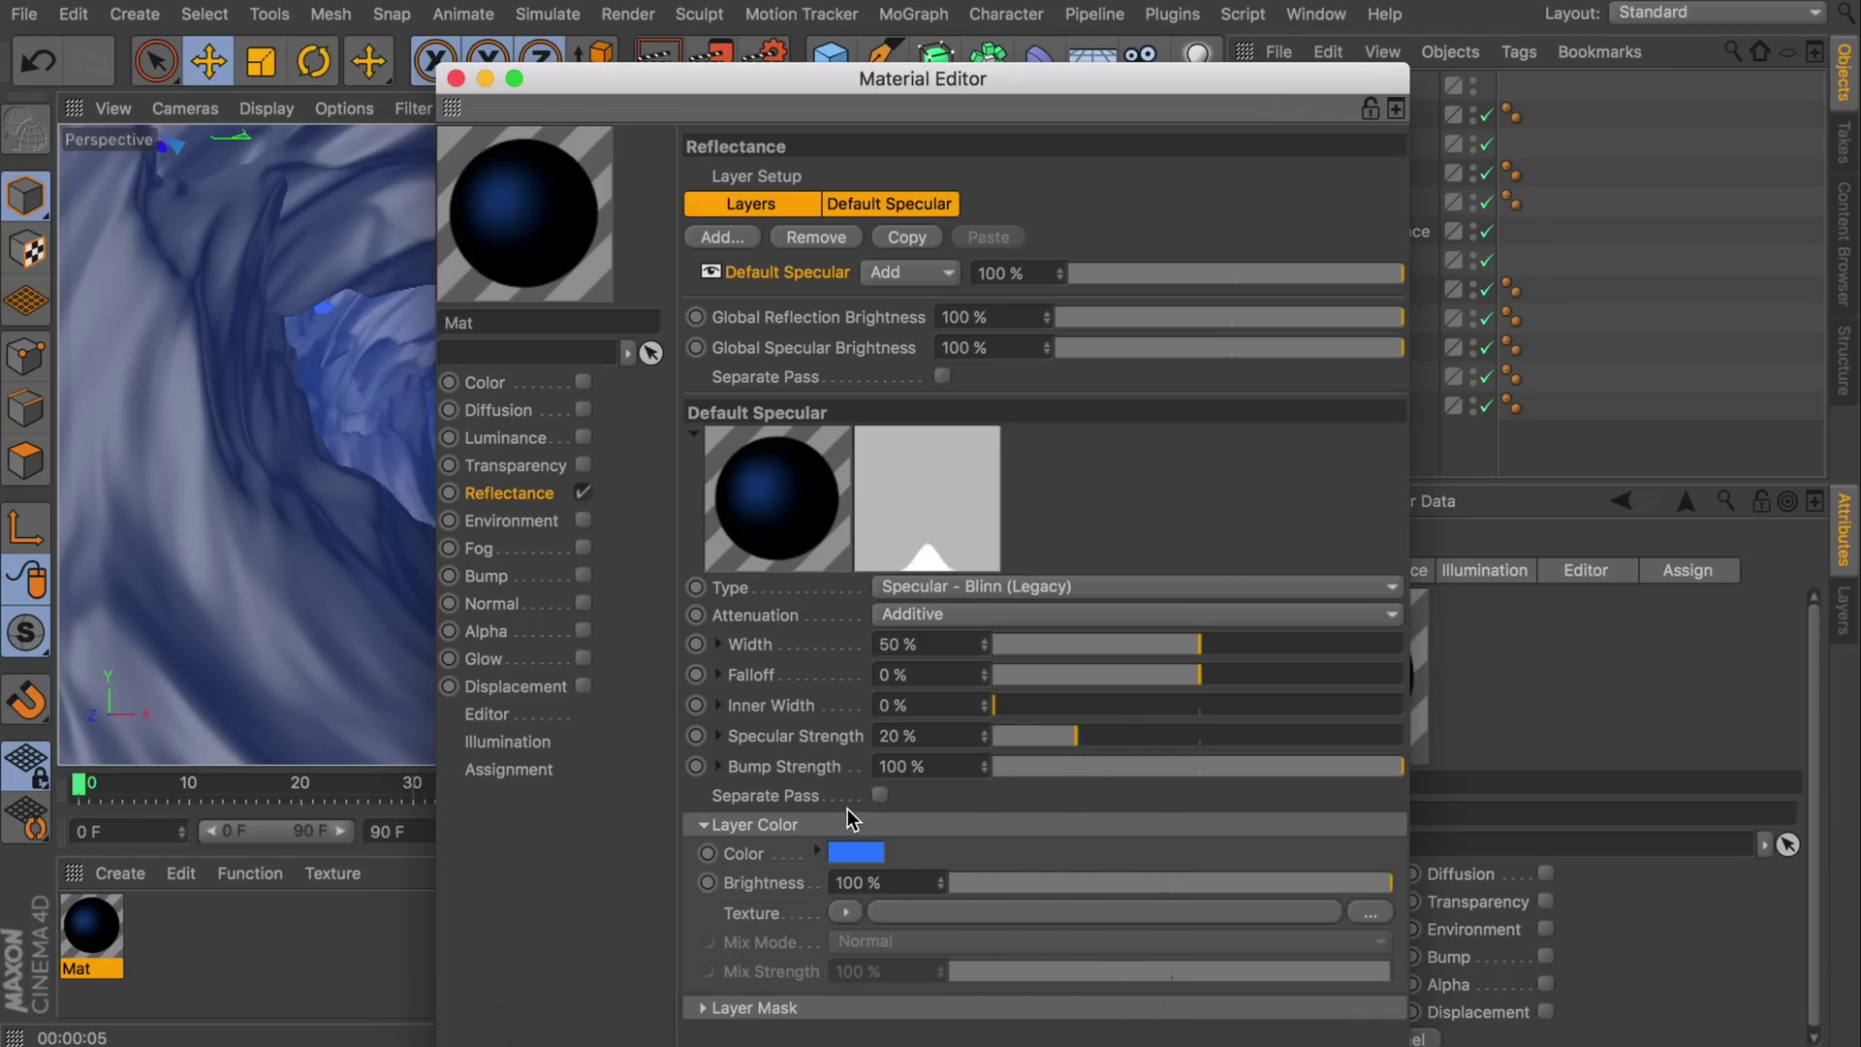
# - Set specular Width 35%, Falloff -55%, Inner Width 100% and Strength 100%
pyautogui.moveTo(869, 859)
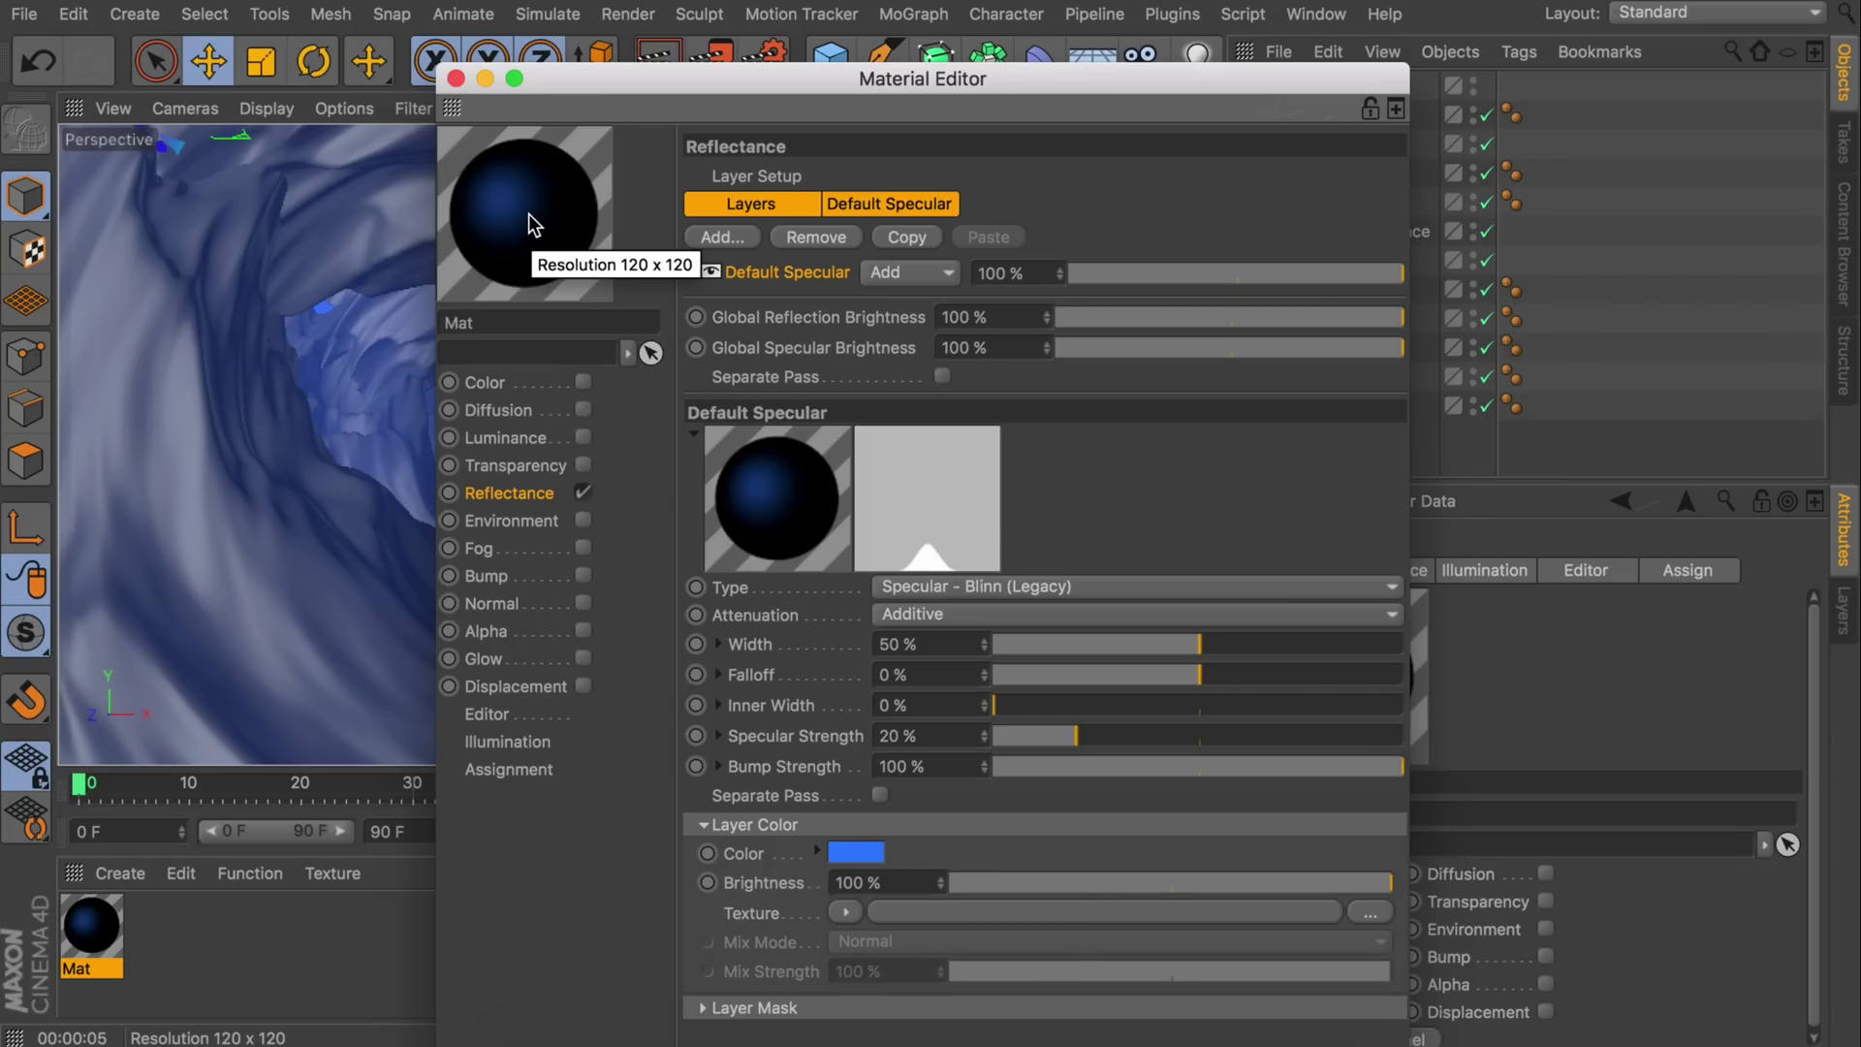
pyautogui.moveTo(1204, 651); pyautogui.dragTo(1137, 647)
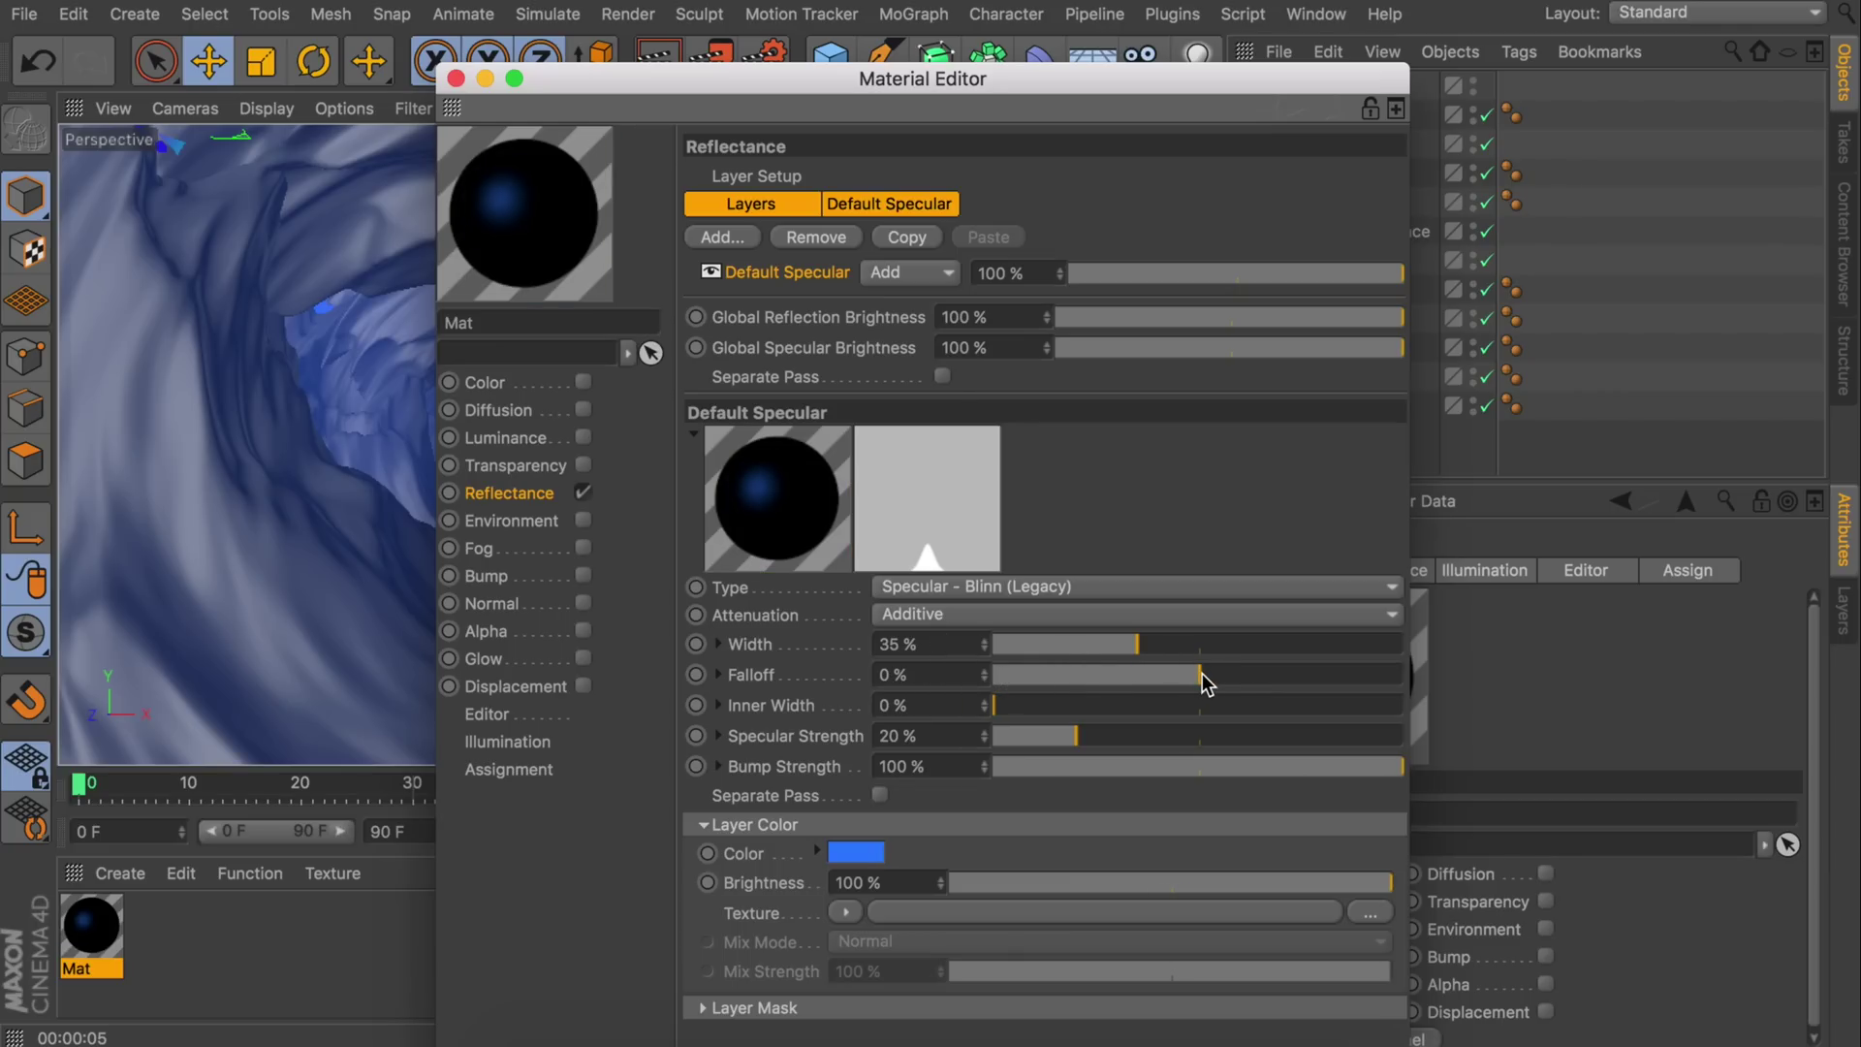
pyautogui.moveTo(1209, 678); pyautogui.dragTo(1092, 682)
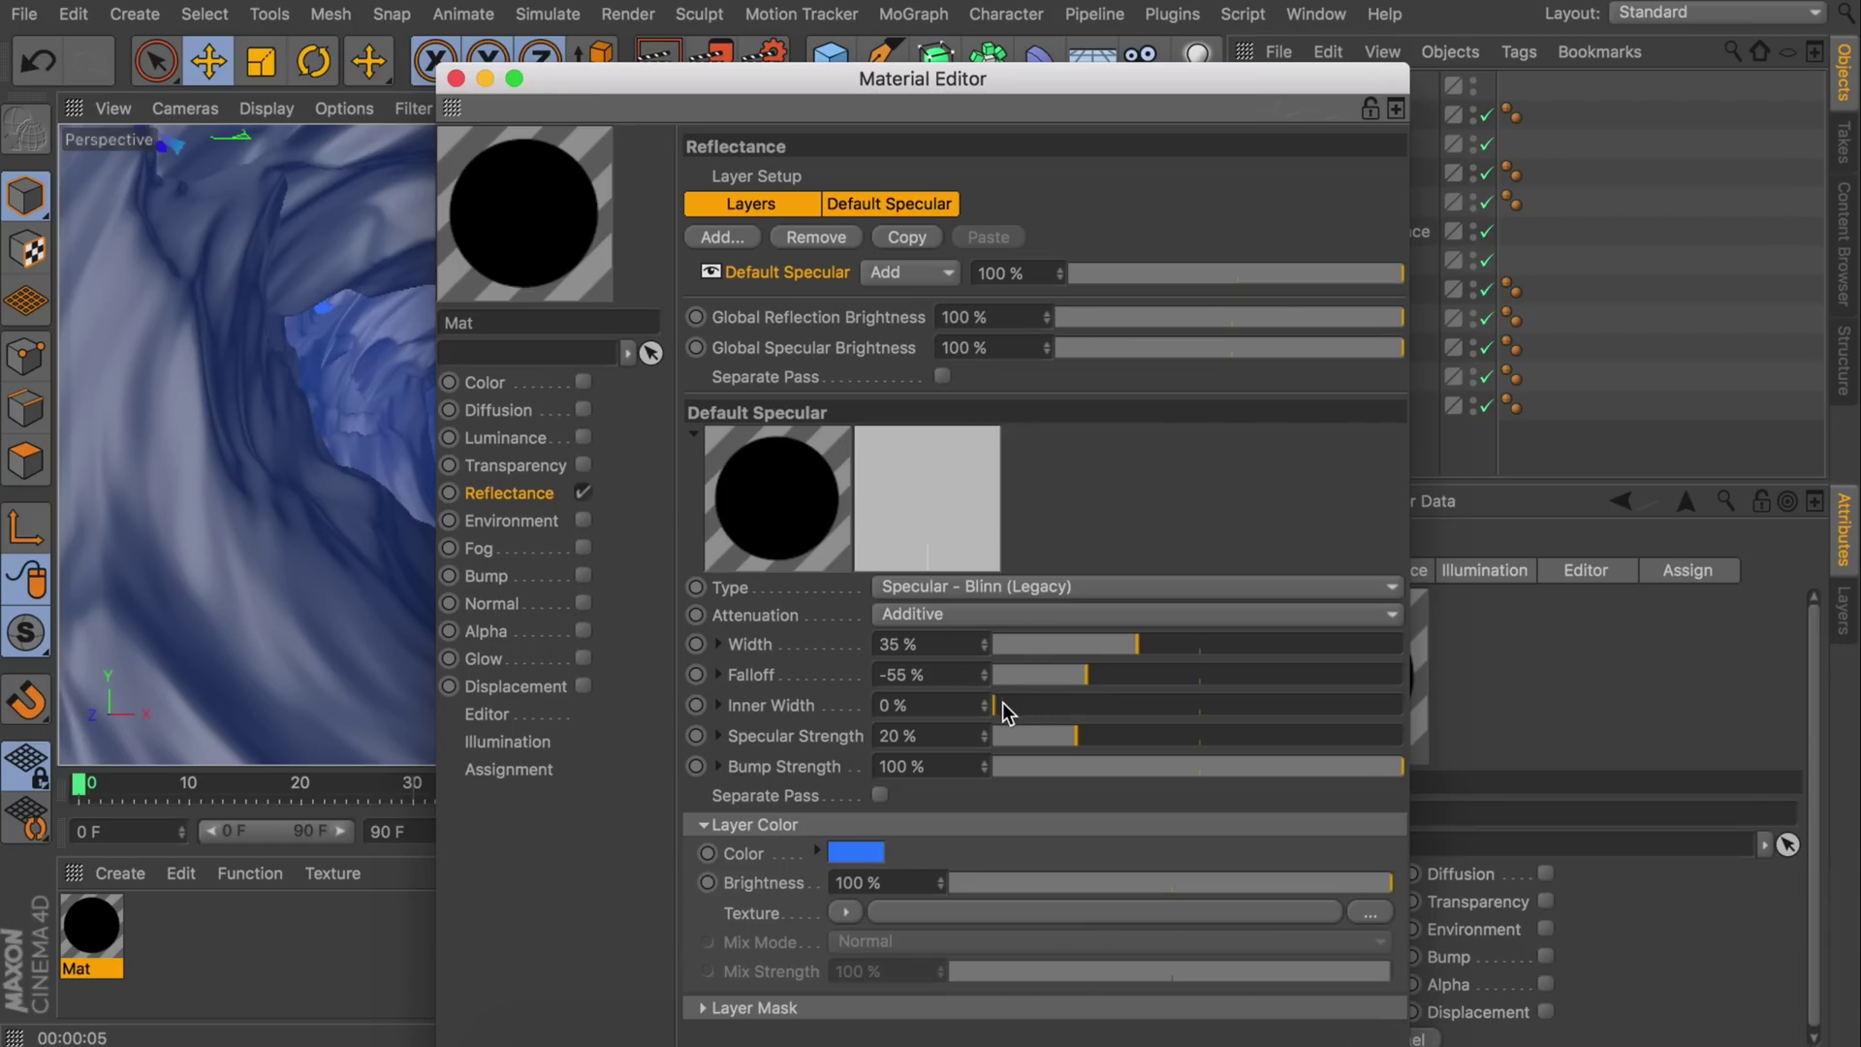
pyautogui.moveTo(1074, 706); pyautogui.dragTo(1520, 711)
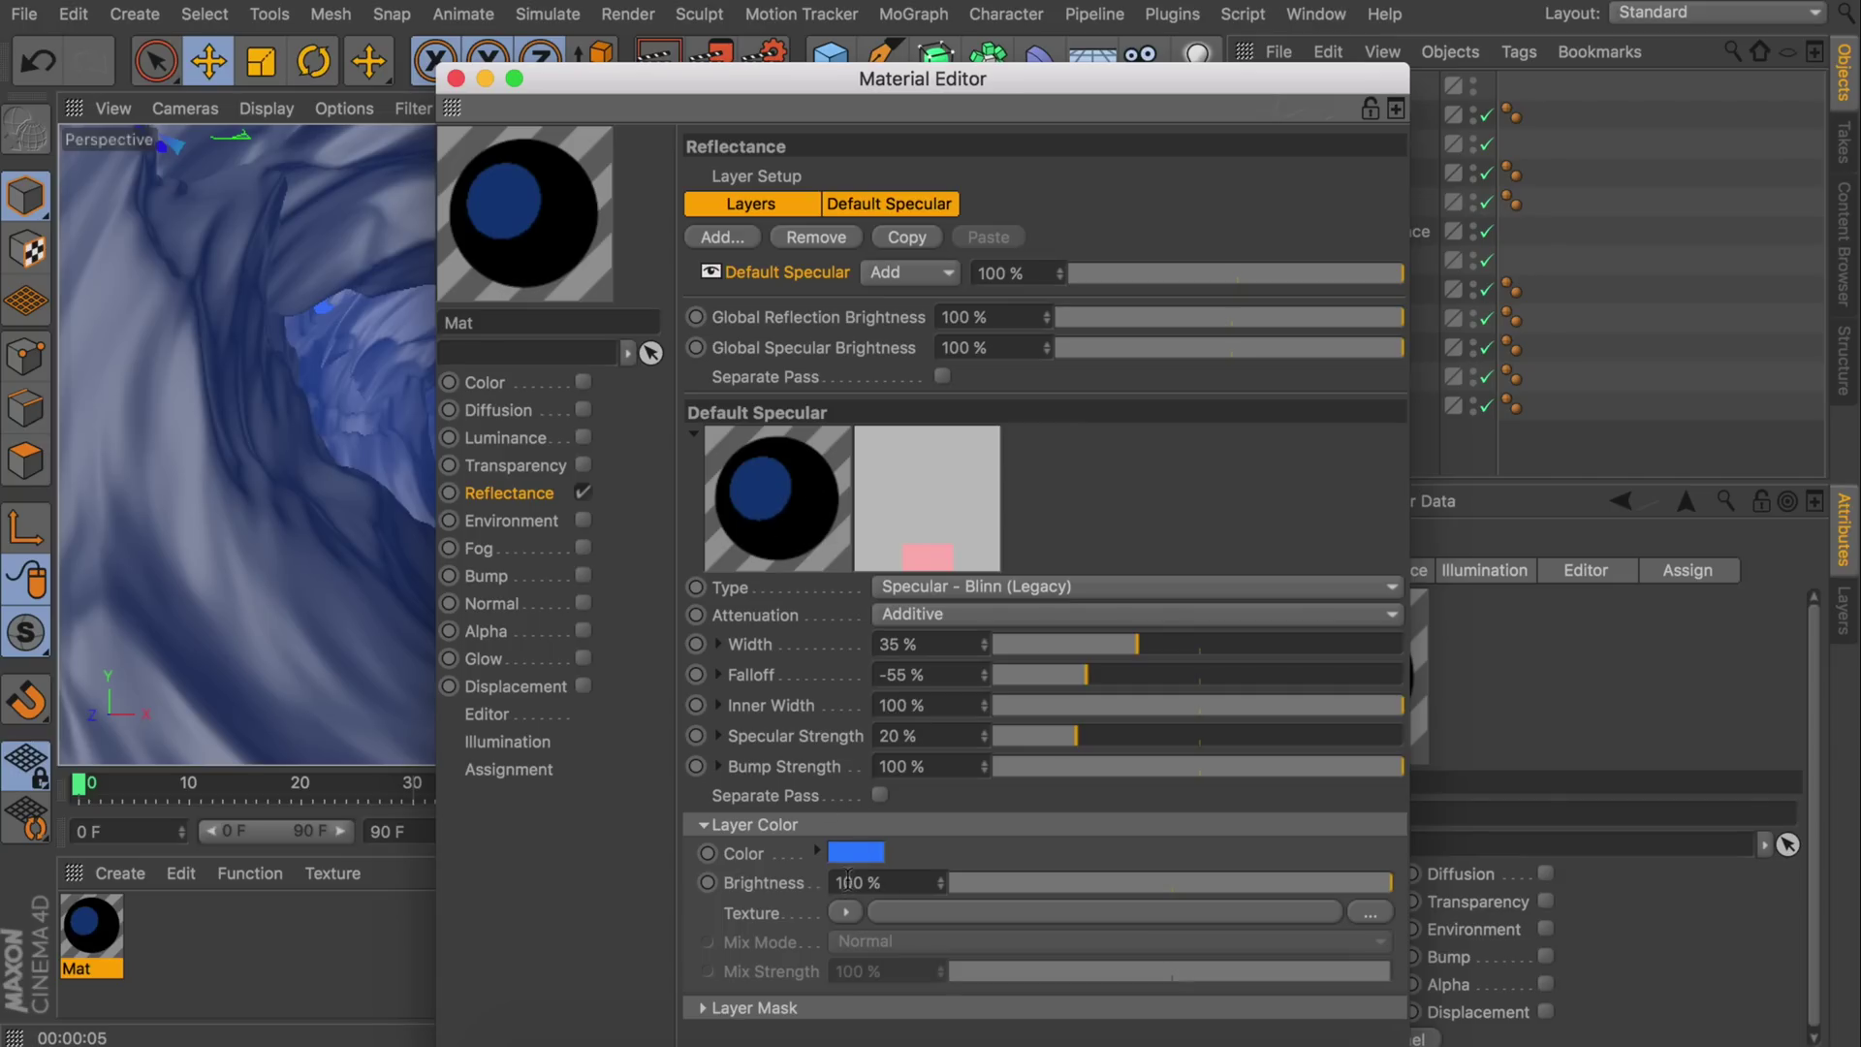
pyautogui.moveTo(1144, 747); pyautogui.dragTo(1475, 748)
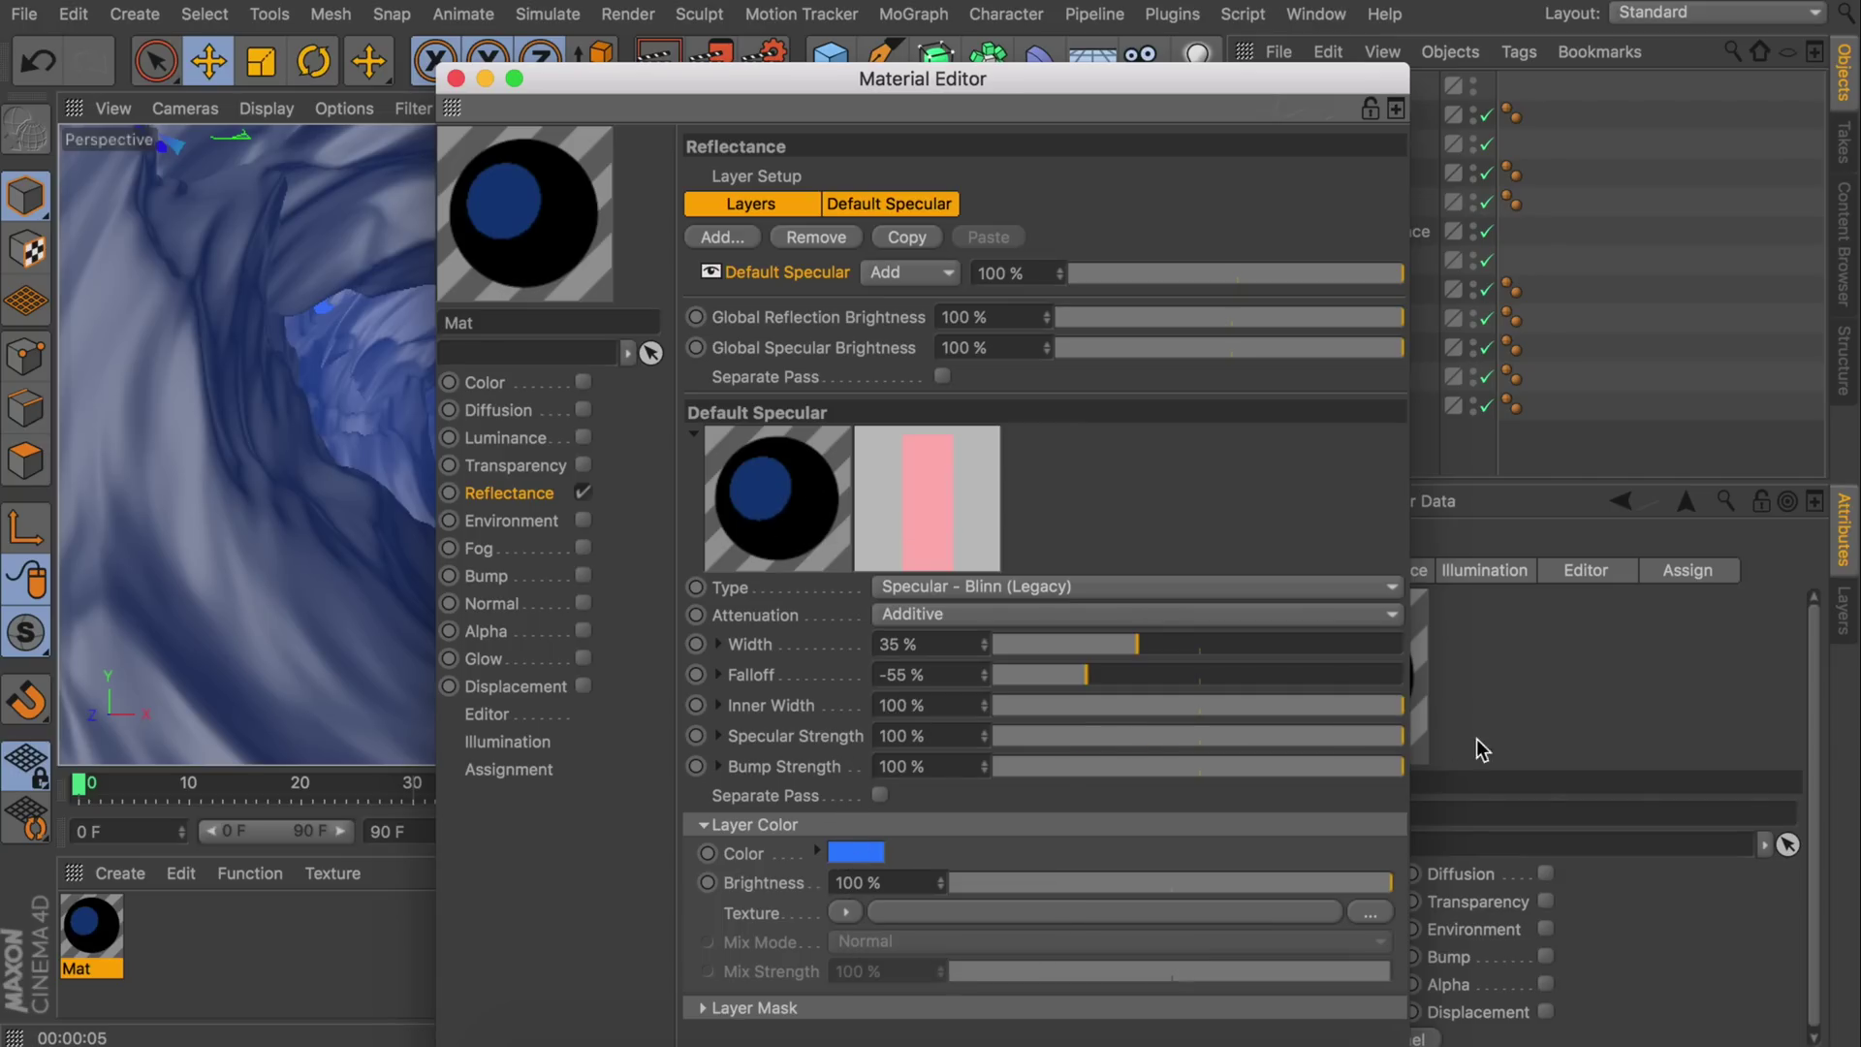
pyautogui.click(455, 78)
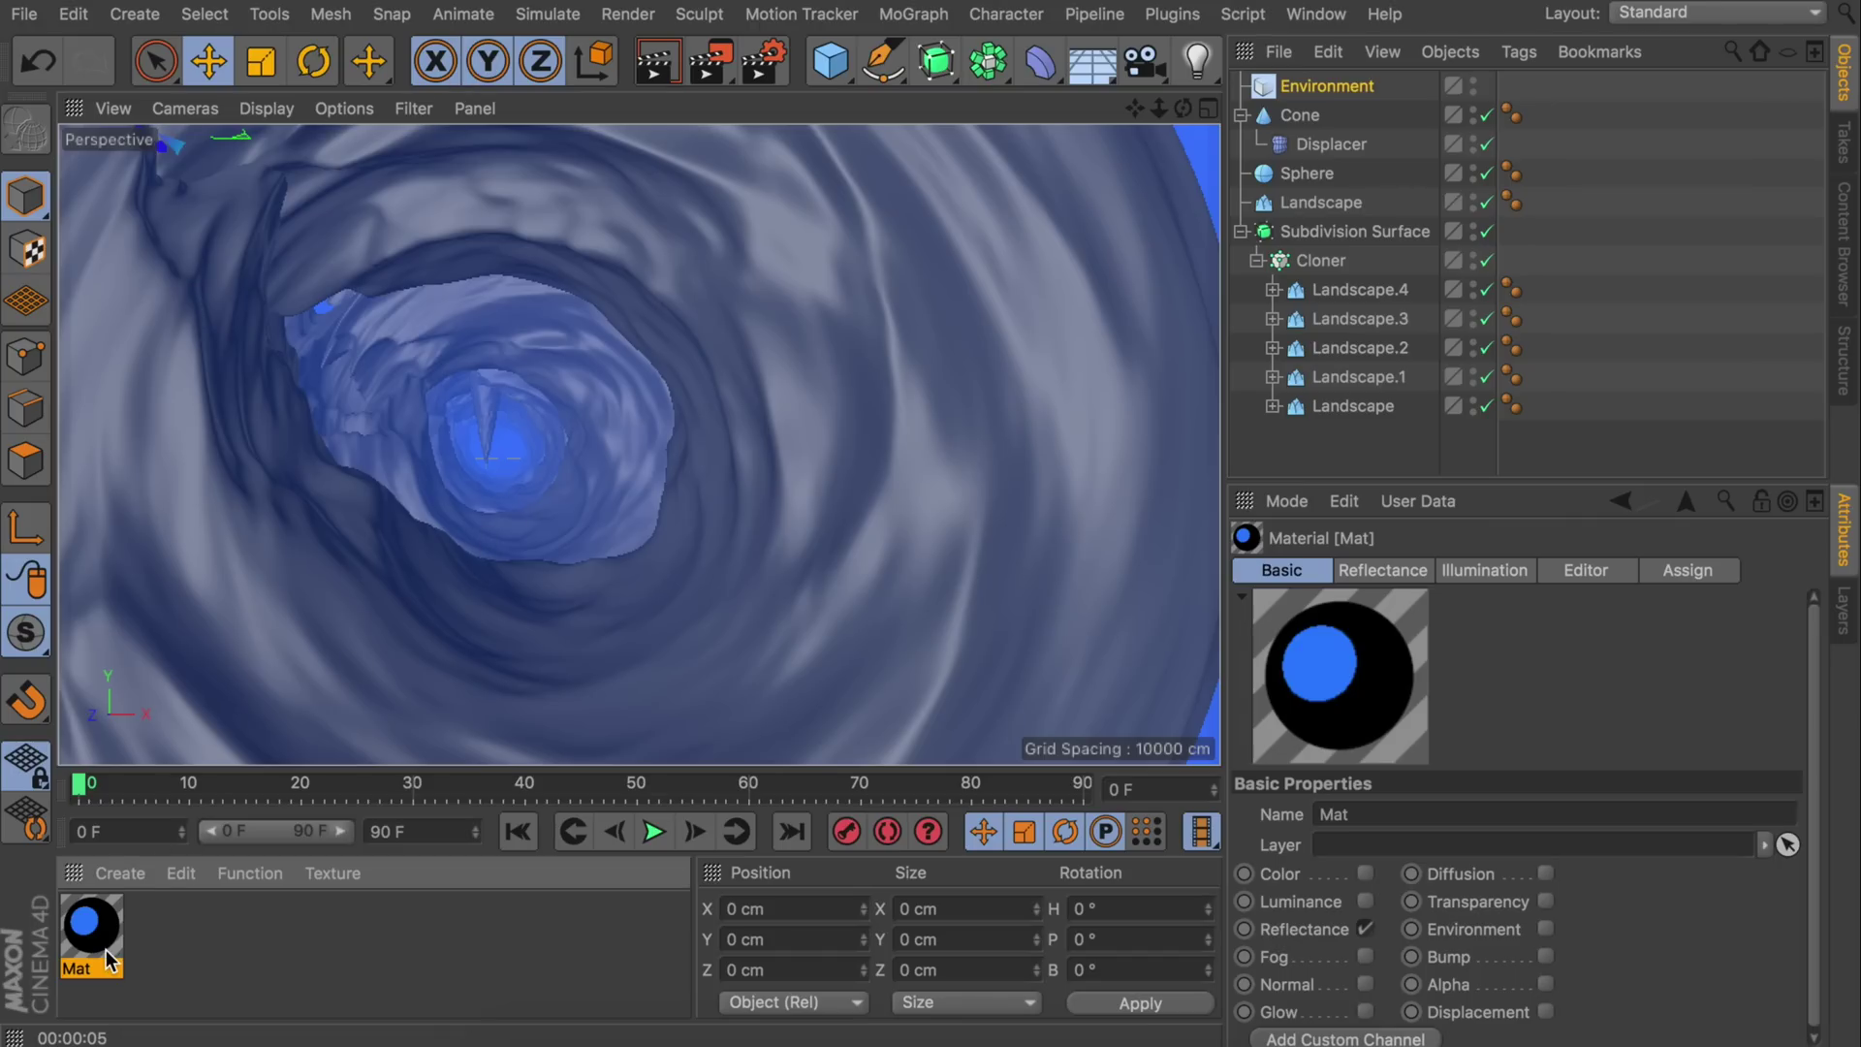
# - Drag Mat onto the Subdivision Surface, Landscape and Cone, then render the view
pyautogui.moveTo(123, 934); pyautogui.dragTo(1233, 267)
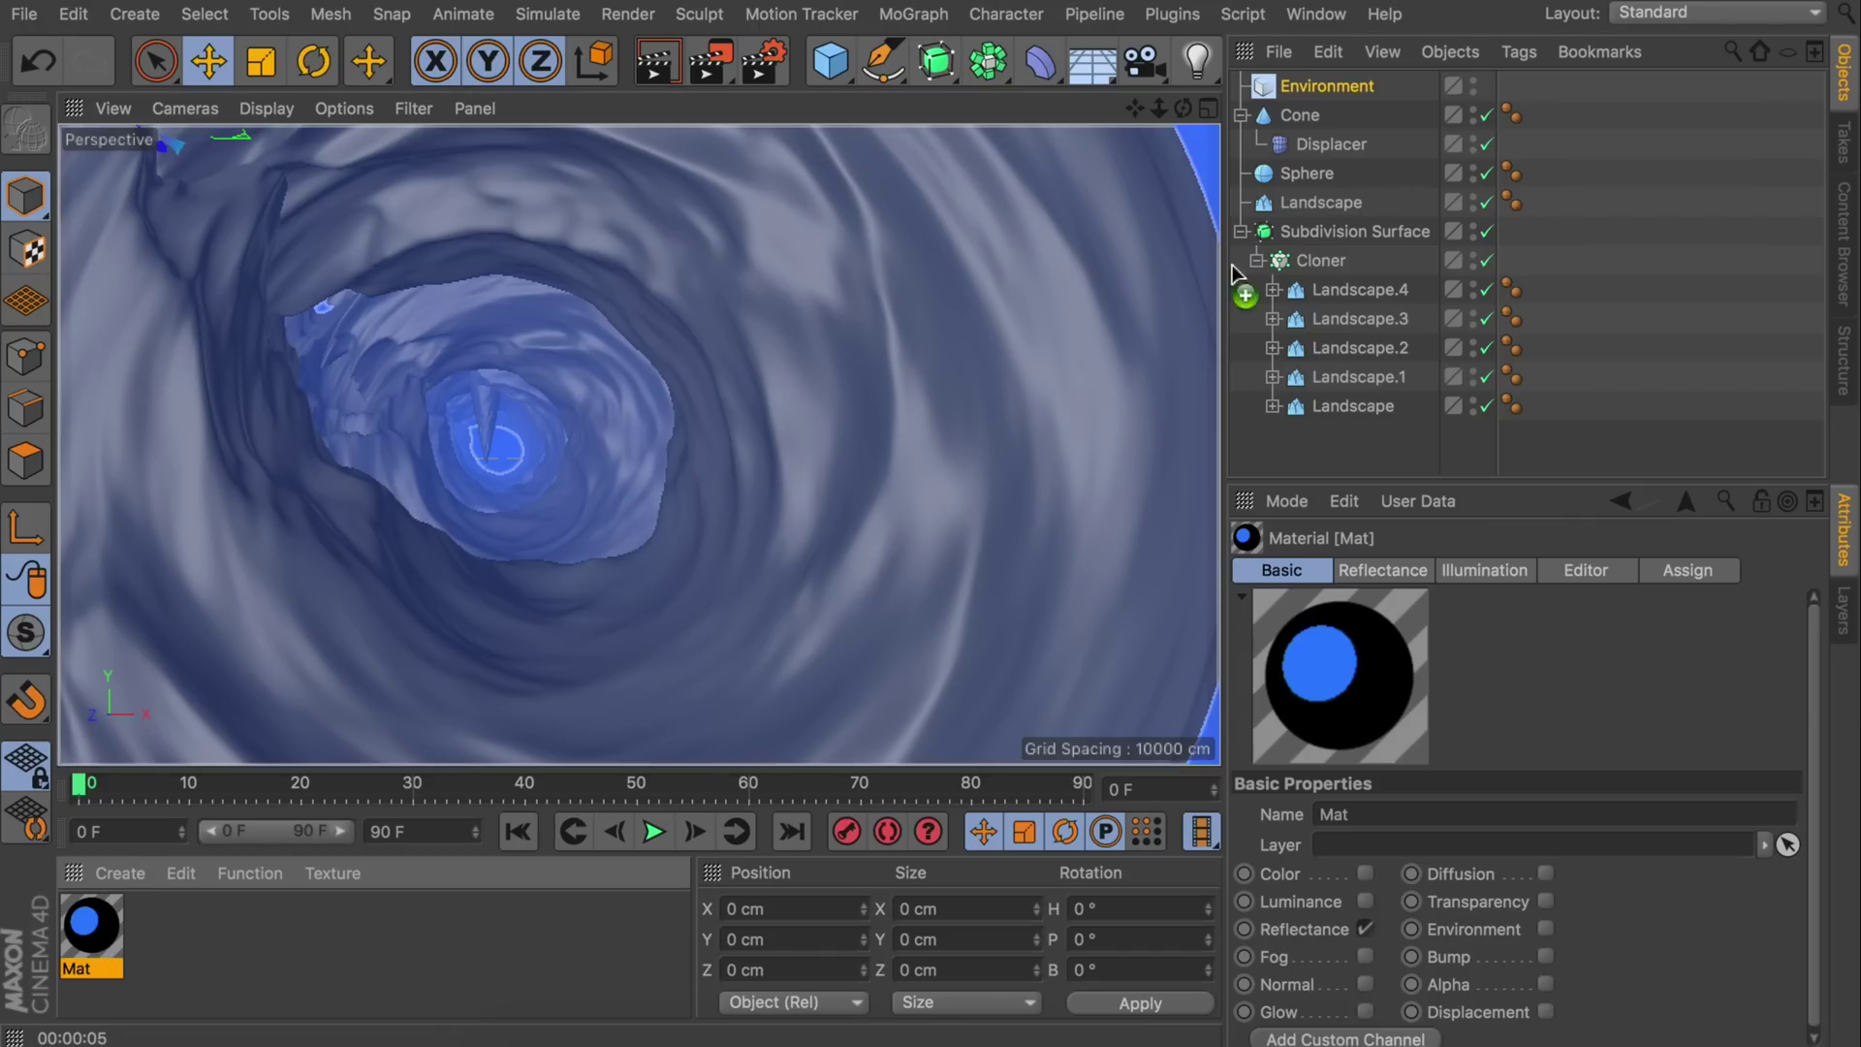
pyautogui.moveTo(1335, 240); pyautogui.dragTo(1335, 237)
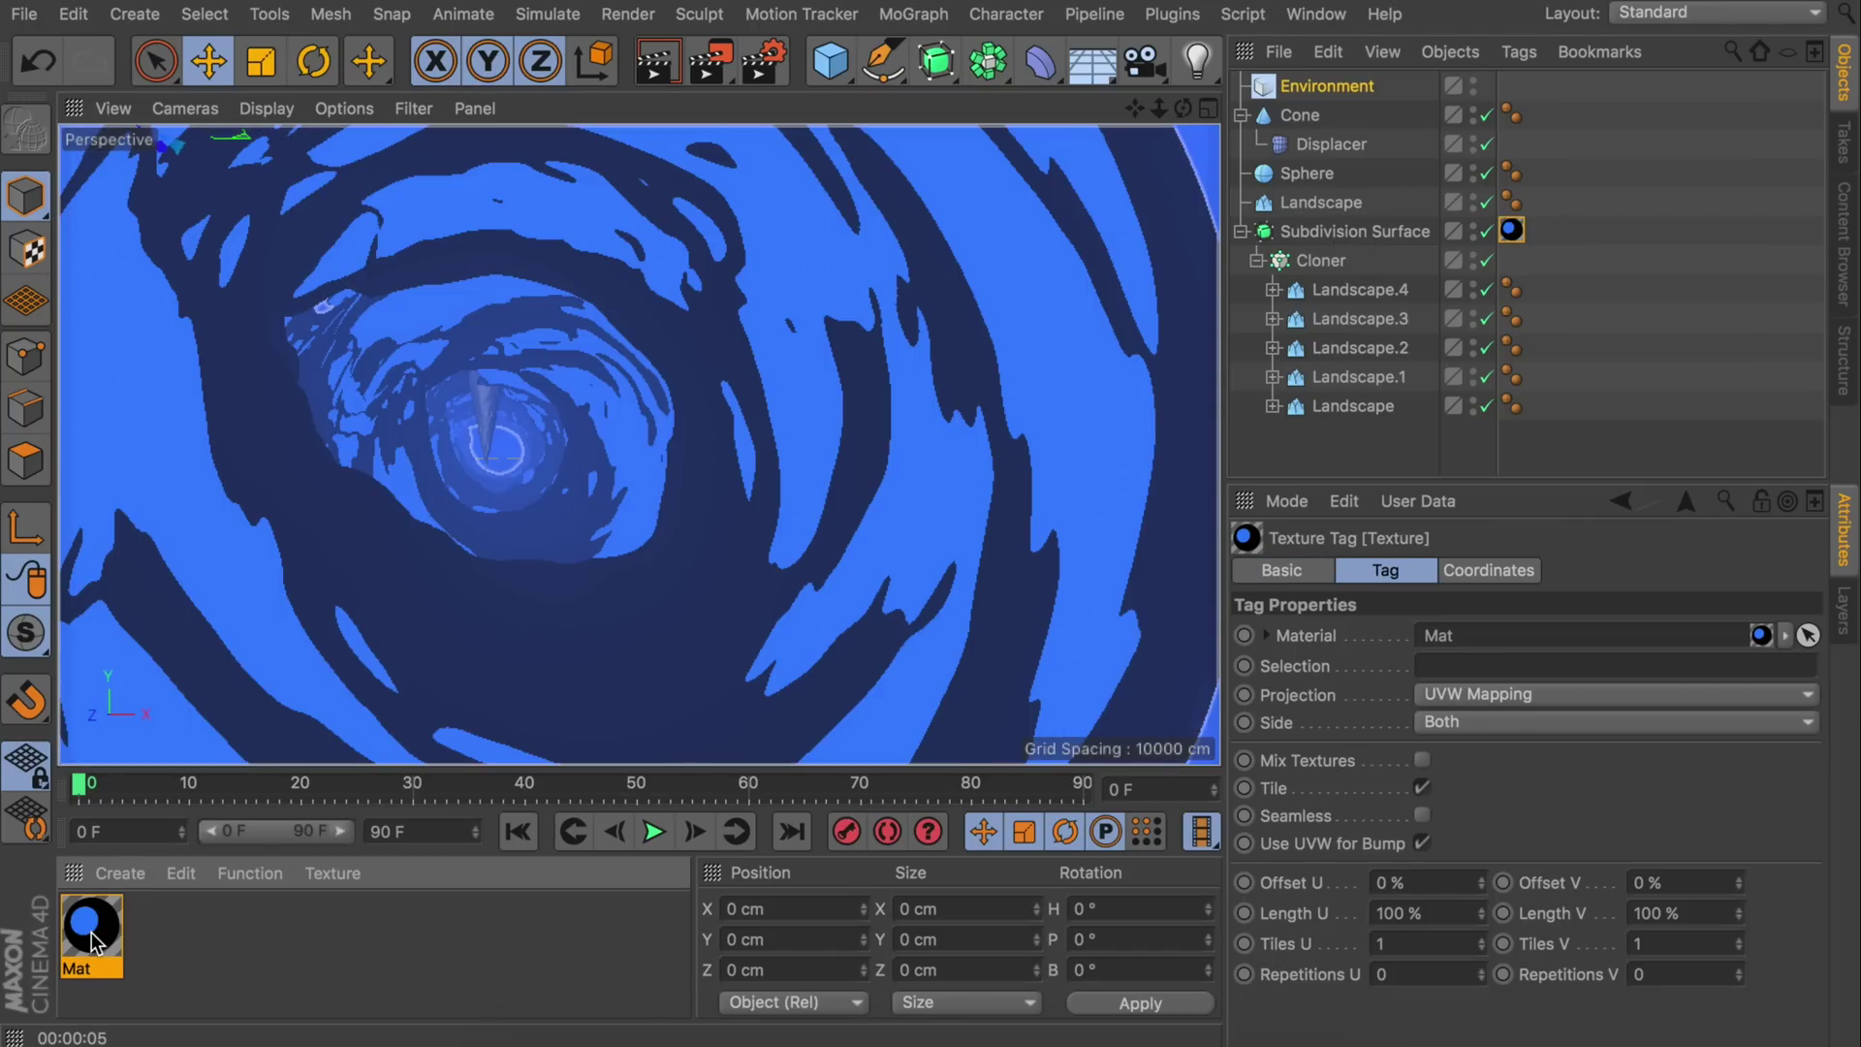
pyautogui.moveTo(124, 927); pyautogui.dragTo(1324, 202)
pyautogui.moveTo(112, 917); pyautogui.dragTo(1297, 116)
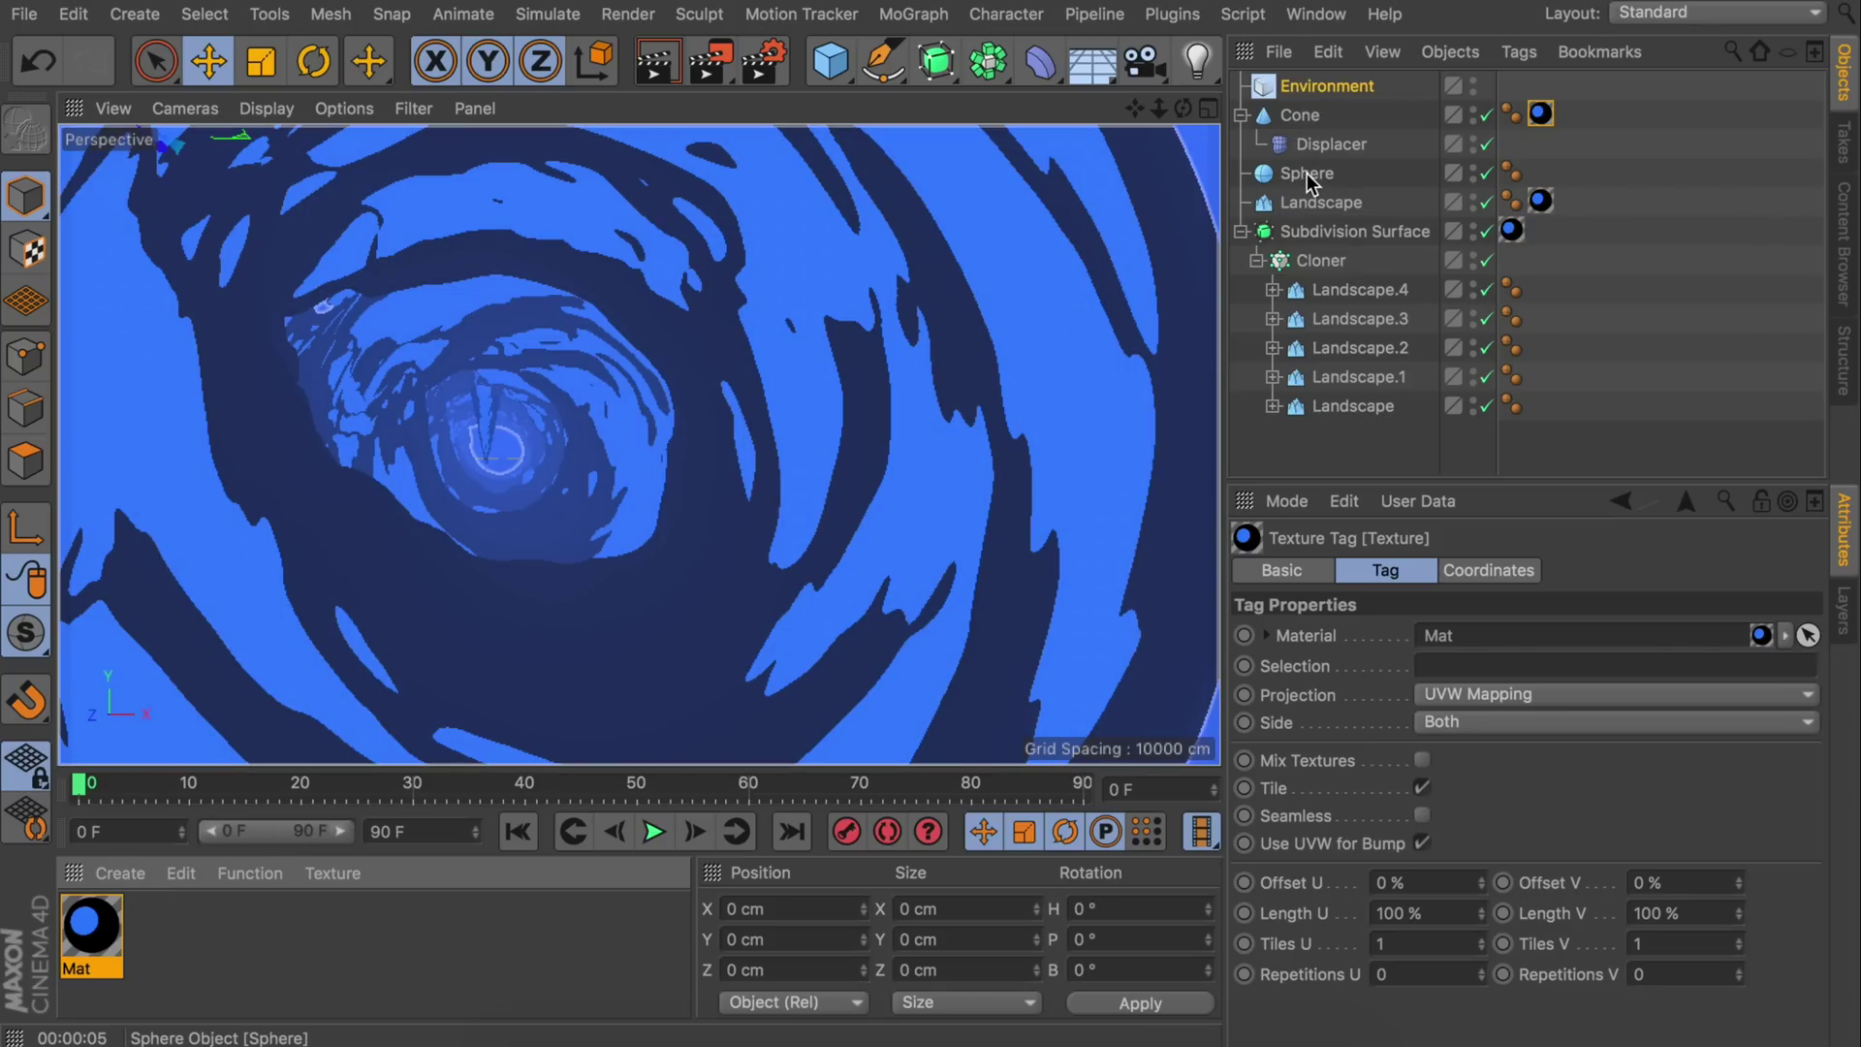
pyautogui.click(656, 61)
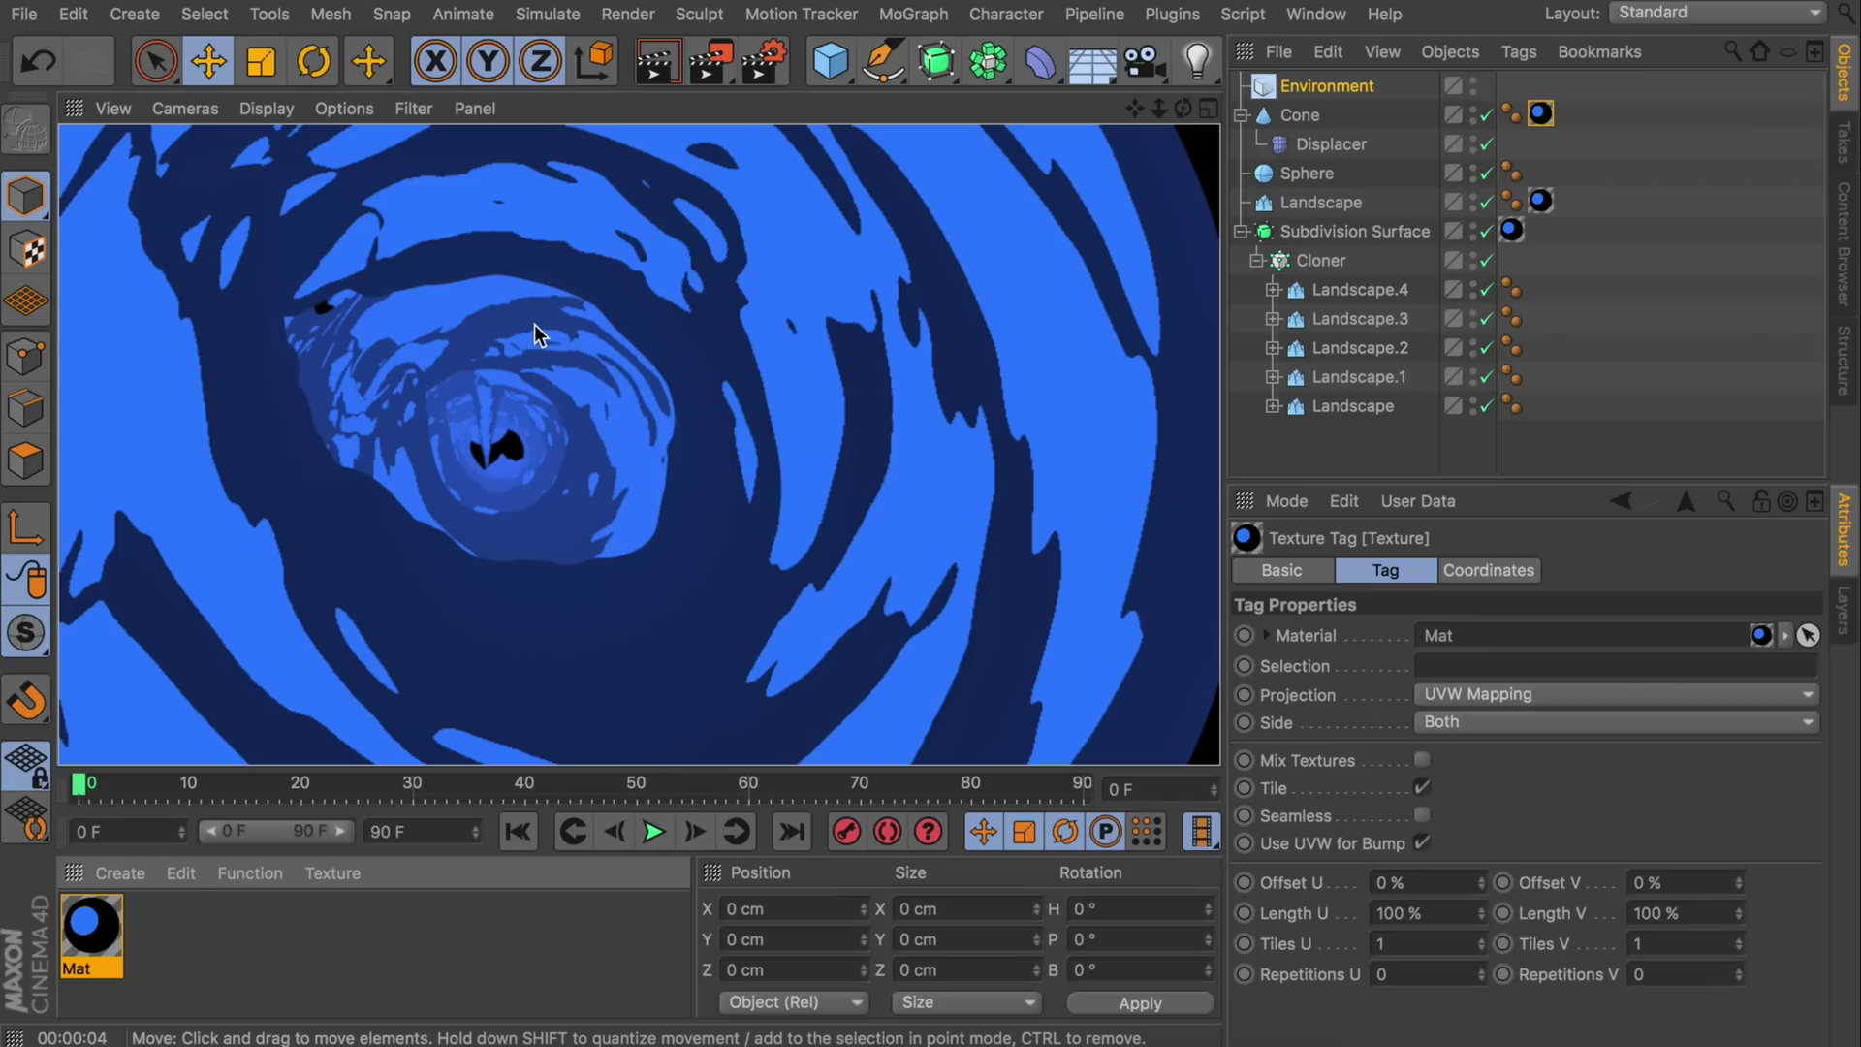
# - Add an omni light and move it deeper and lower inside the tunnel
pyautogui.click(1198, 60)
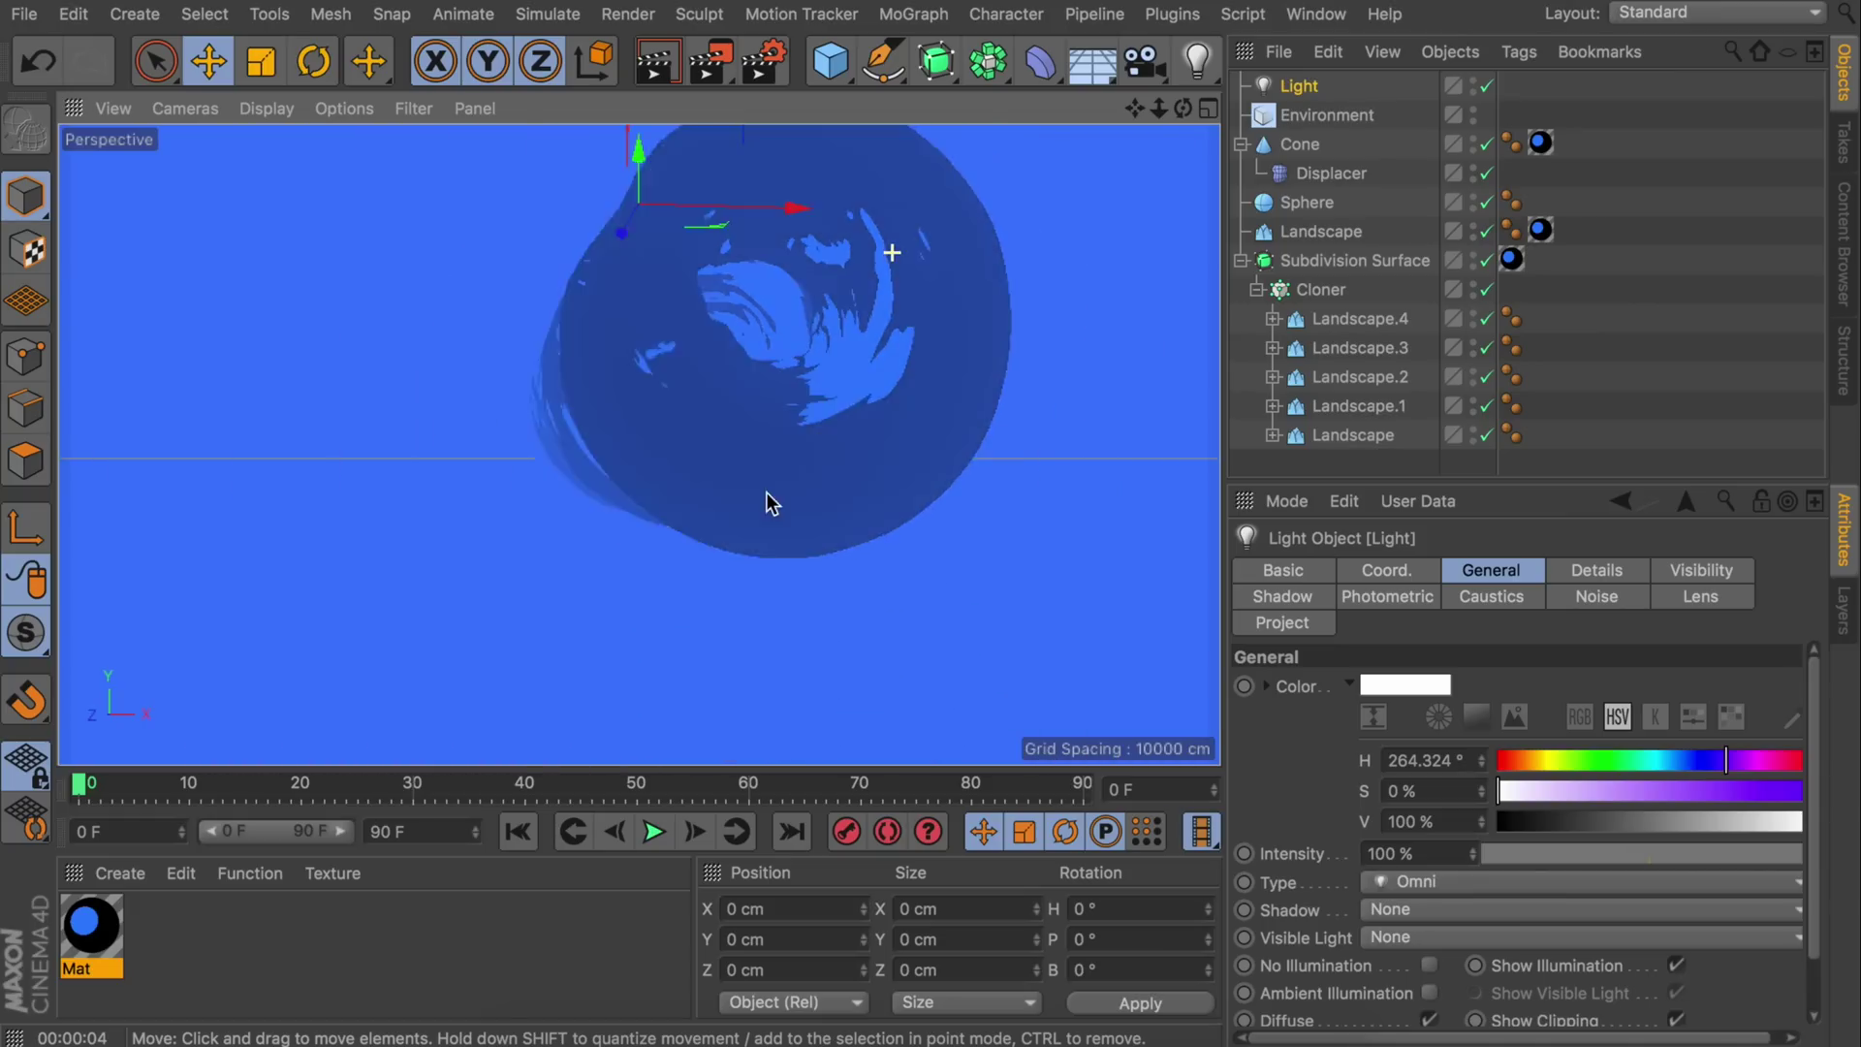
pyautogui.keyDown('alt'); pyautogui.moveTo(766, 493); pyautogui.dragTo(1215, 398); pyautogui.keyUp('alt')
pyautogui.moveTo(1197, 327); pyautogui.dragTo(562, 343)
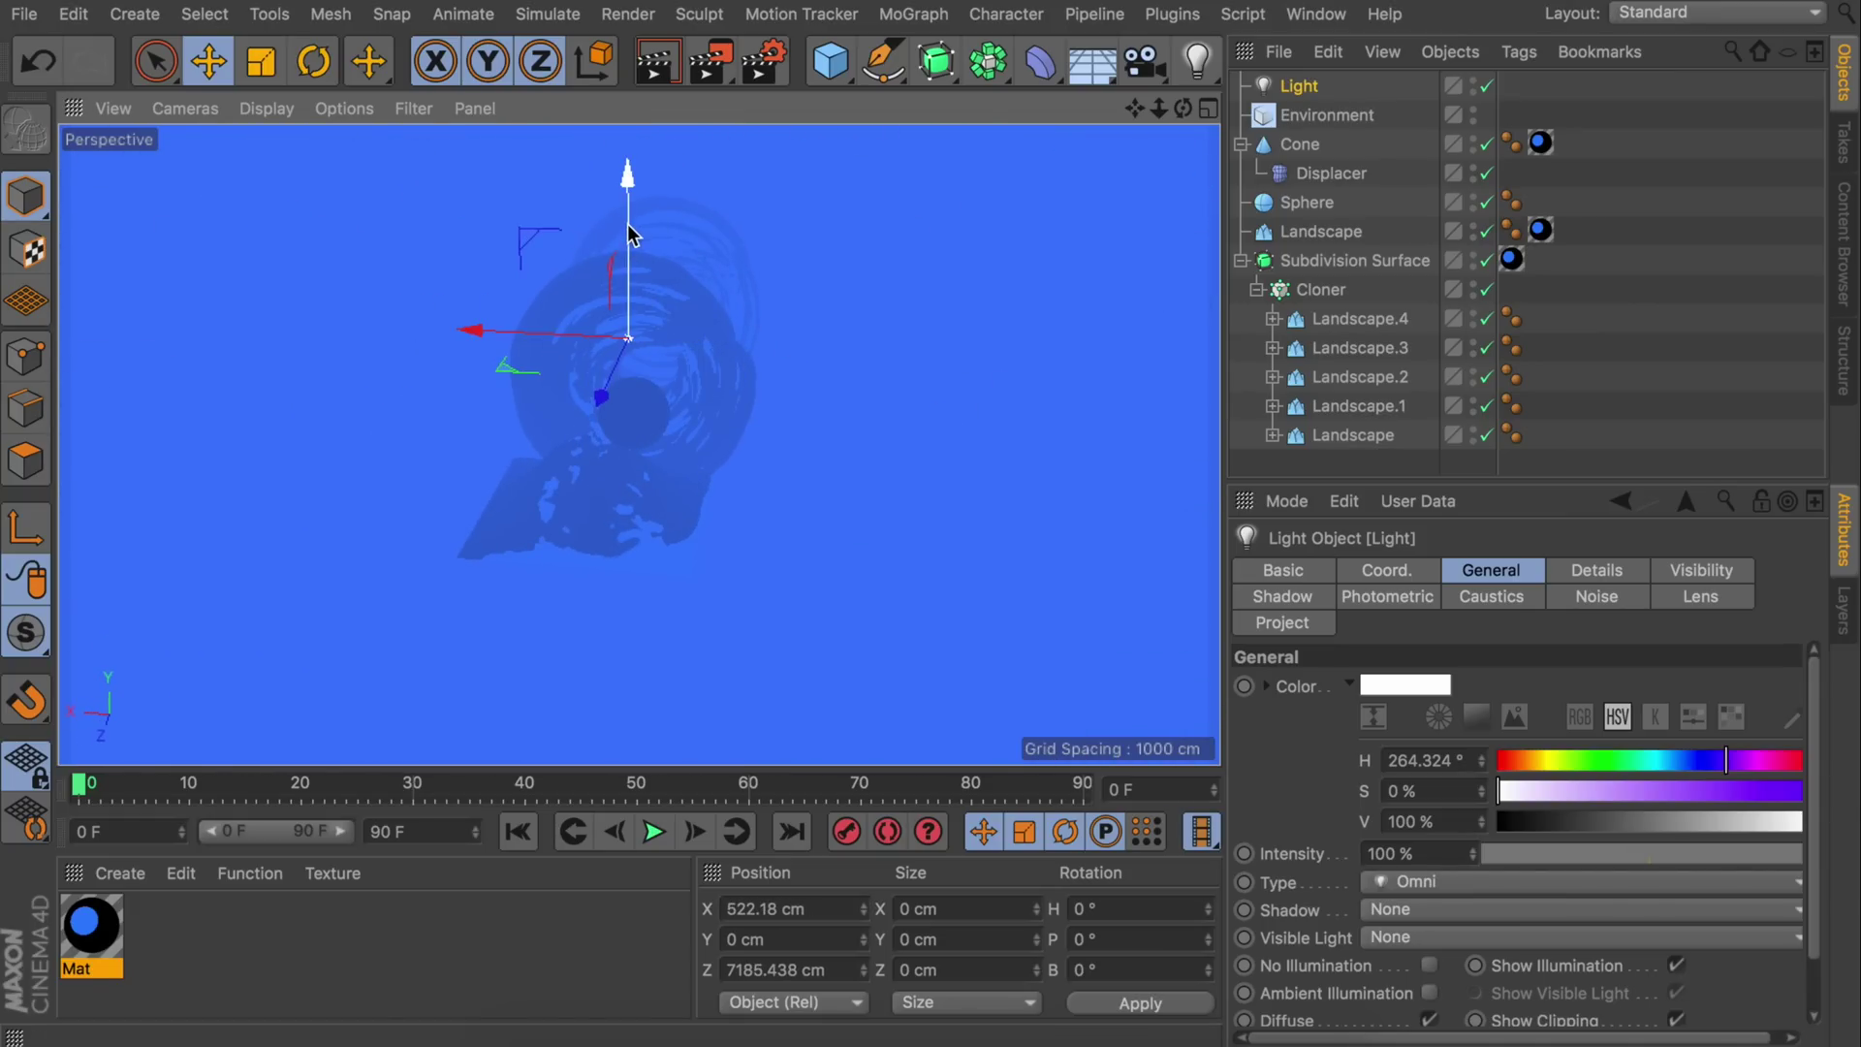
pyautogui.moveTo(626, 224); pyautogui.dragTo(673, 395)
# - Set the light's intensity to 800% and switch off GI Illumination
pyautogui.click(1429, 853)
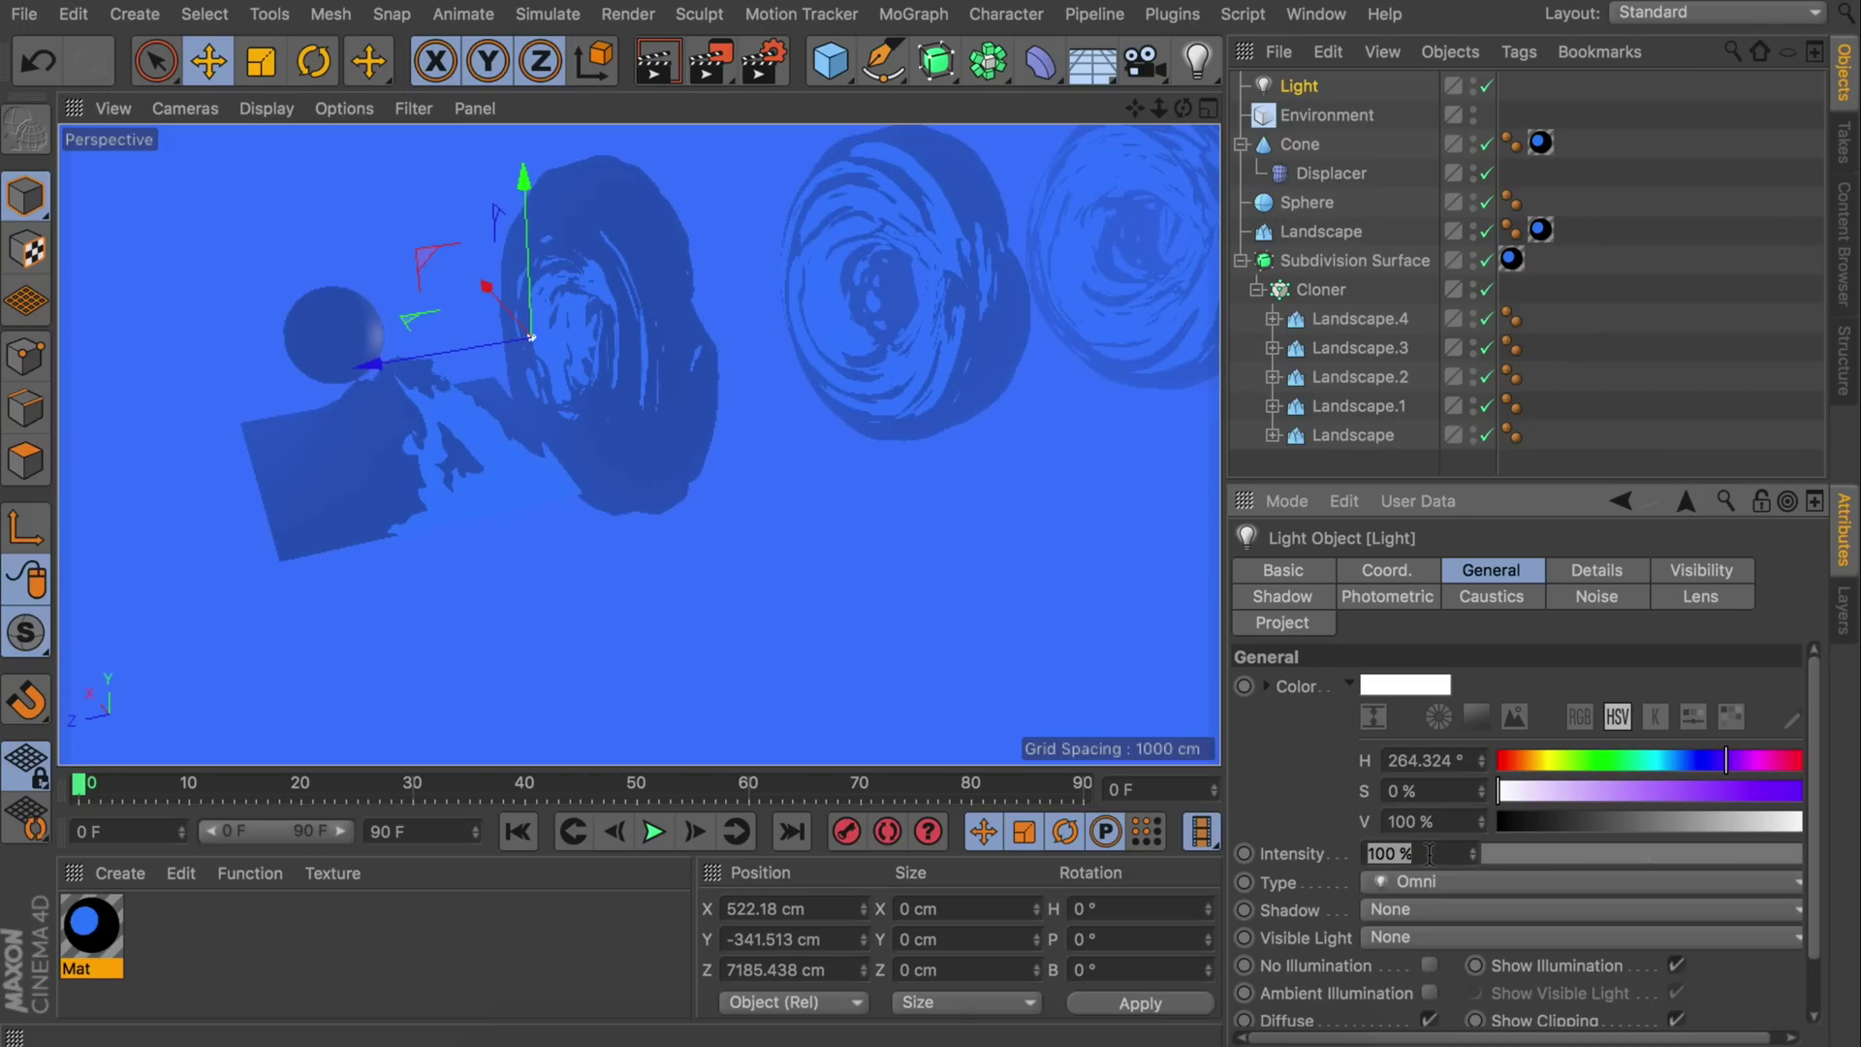
pyautogui.write('8')
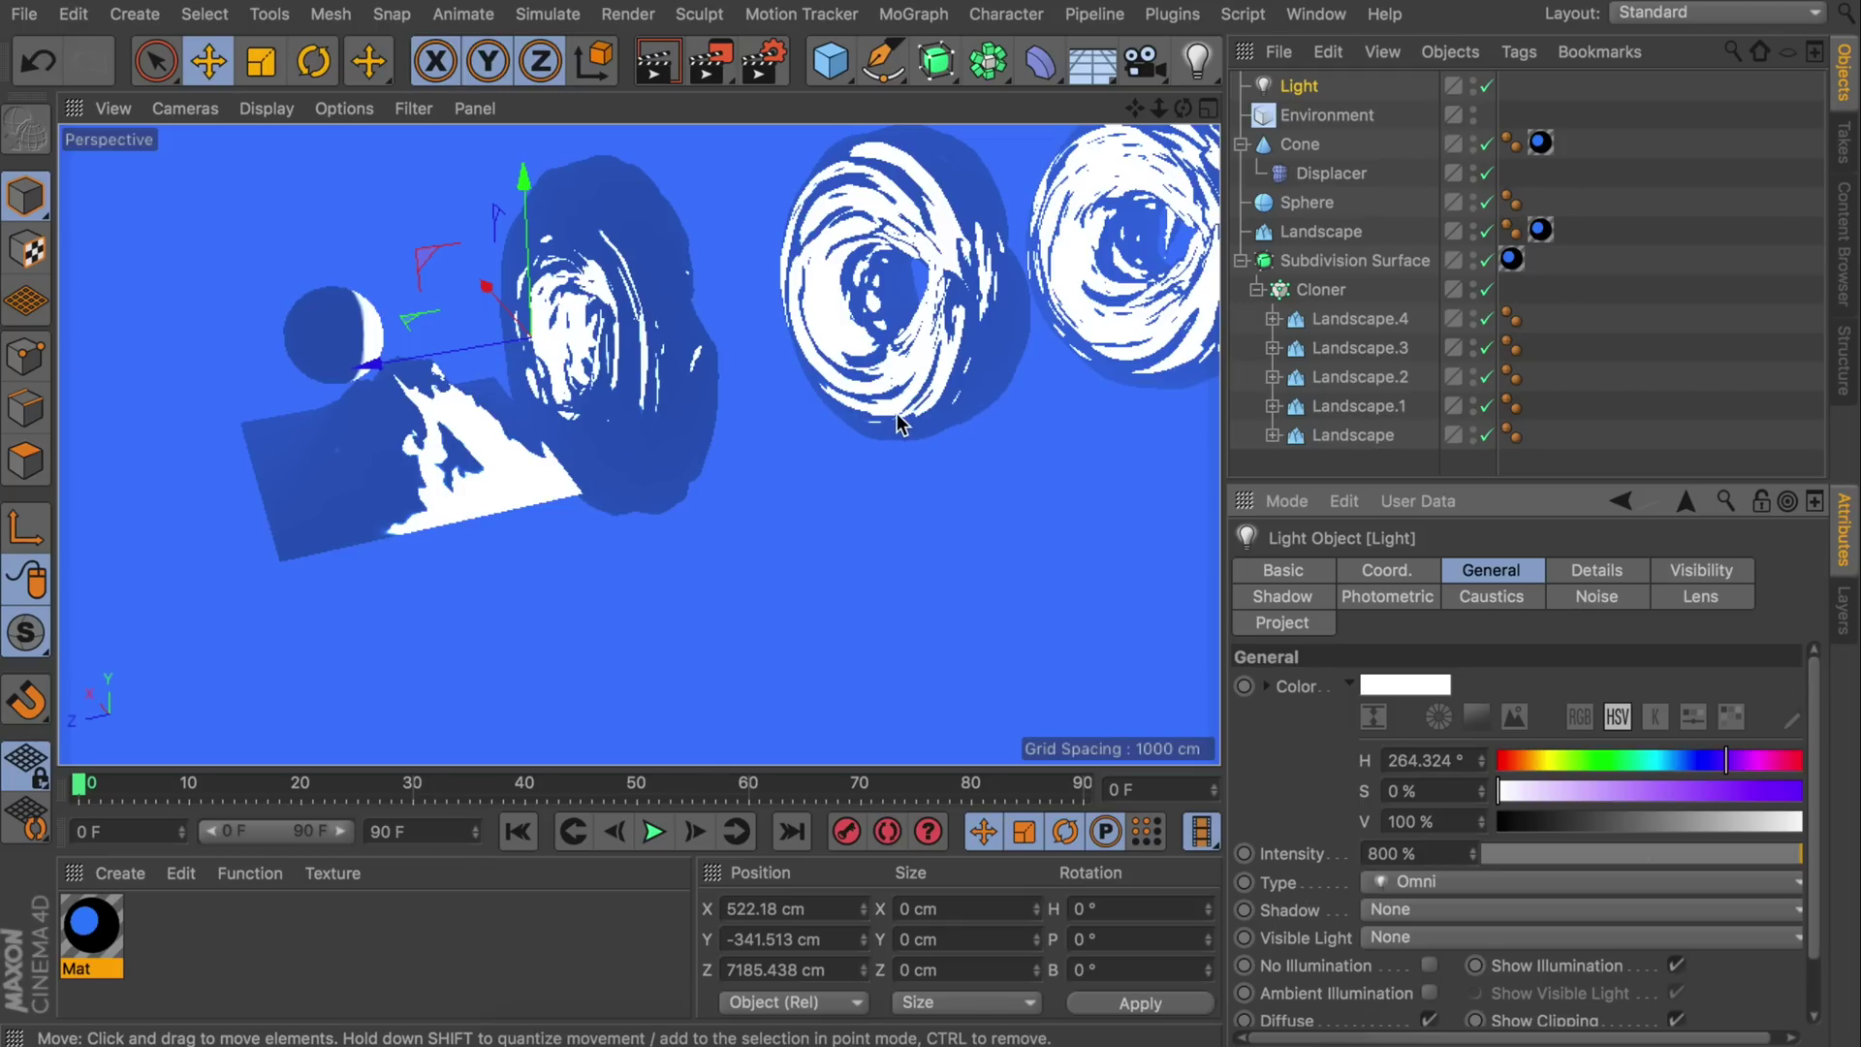
pyautogui.scroll(5, 773, 301)
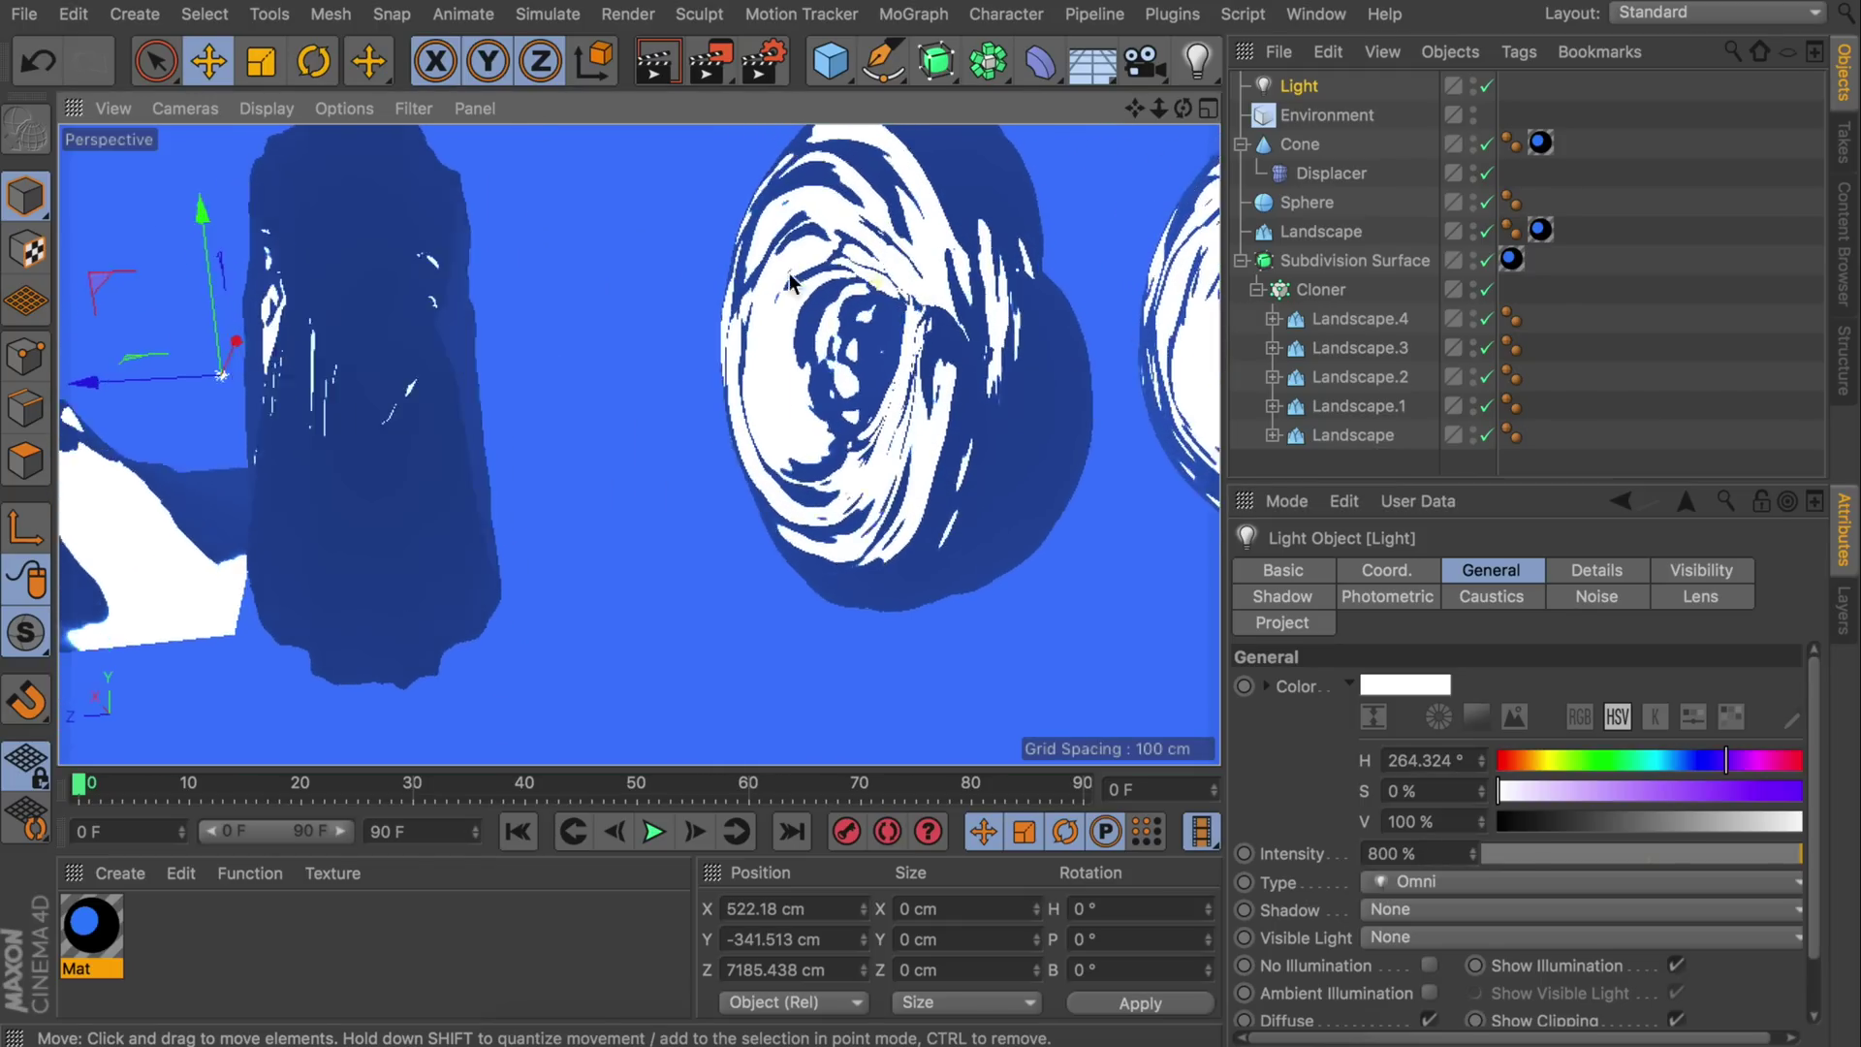
pyautogui.scroll(-10, 510, 210)
pyautogui.scroll(-2, 448, 238)
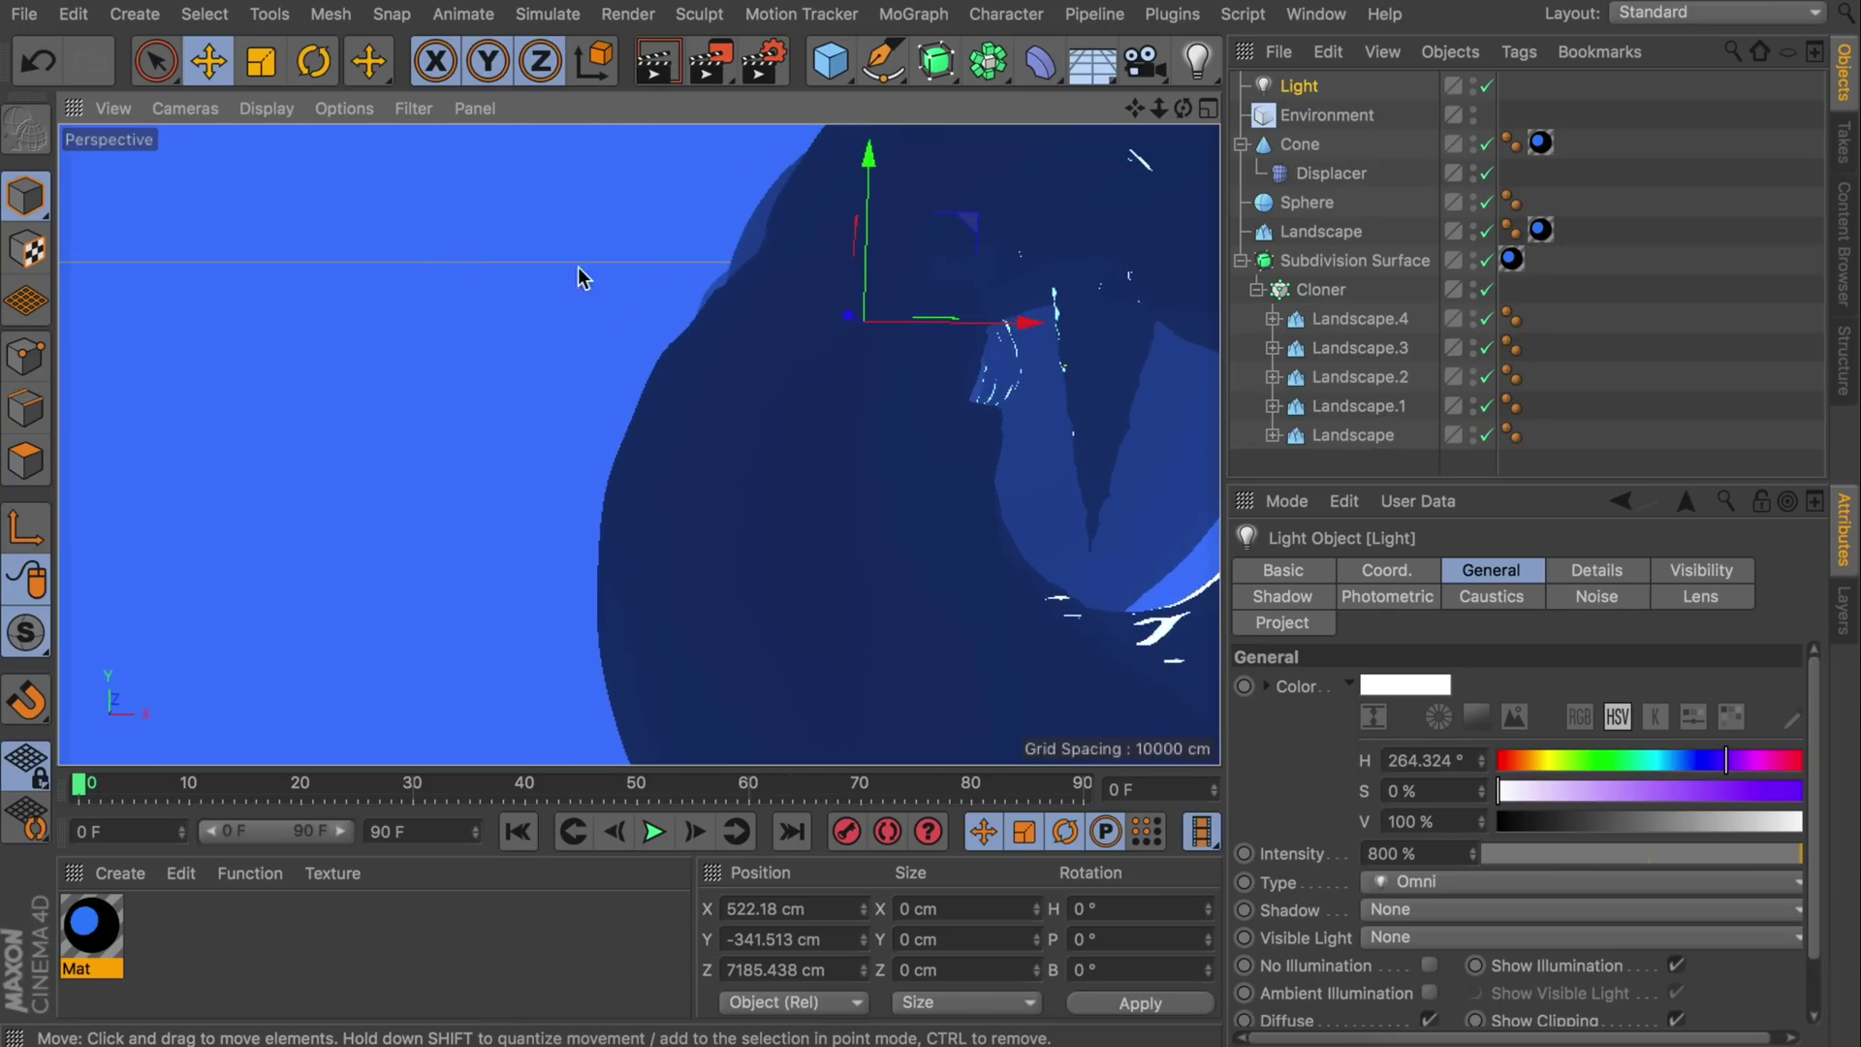
pyautogui.scroll(5, 725, 184)
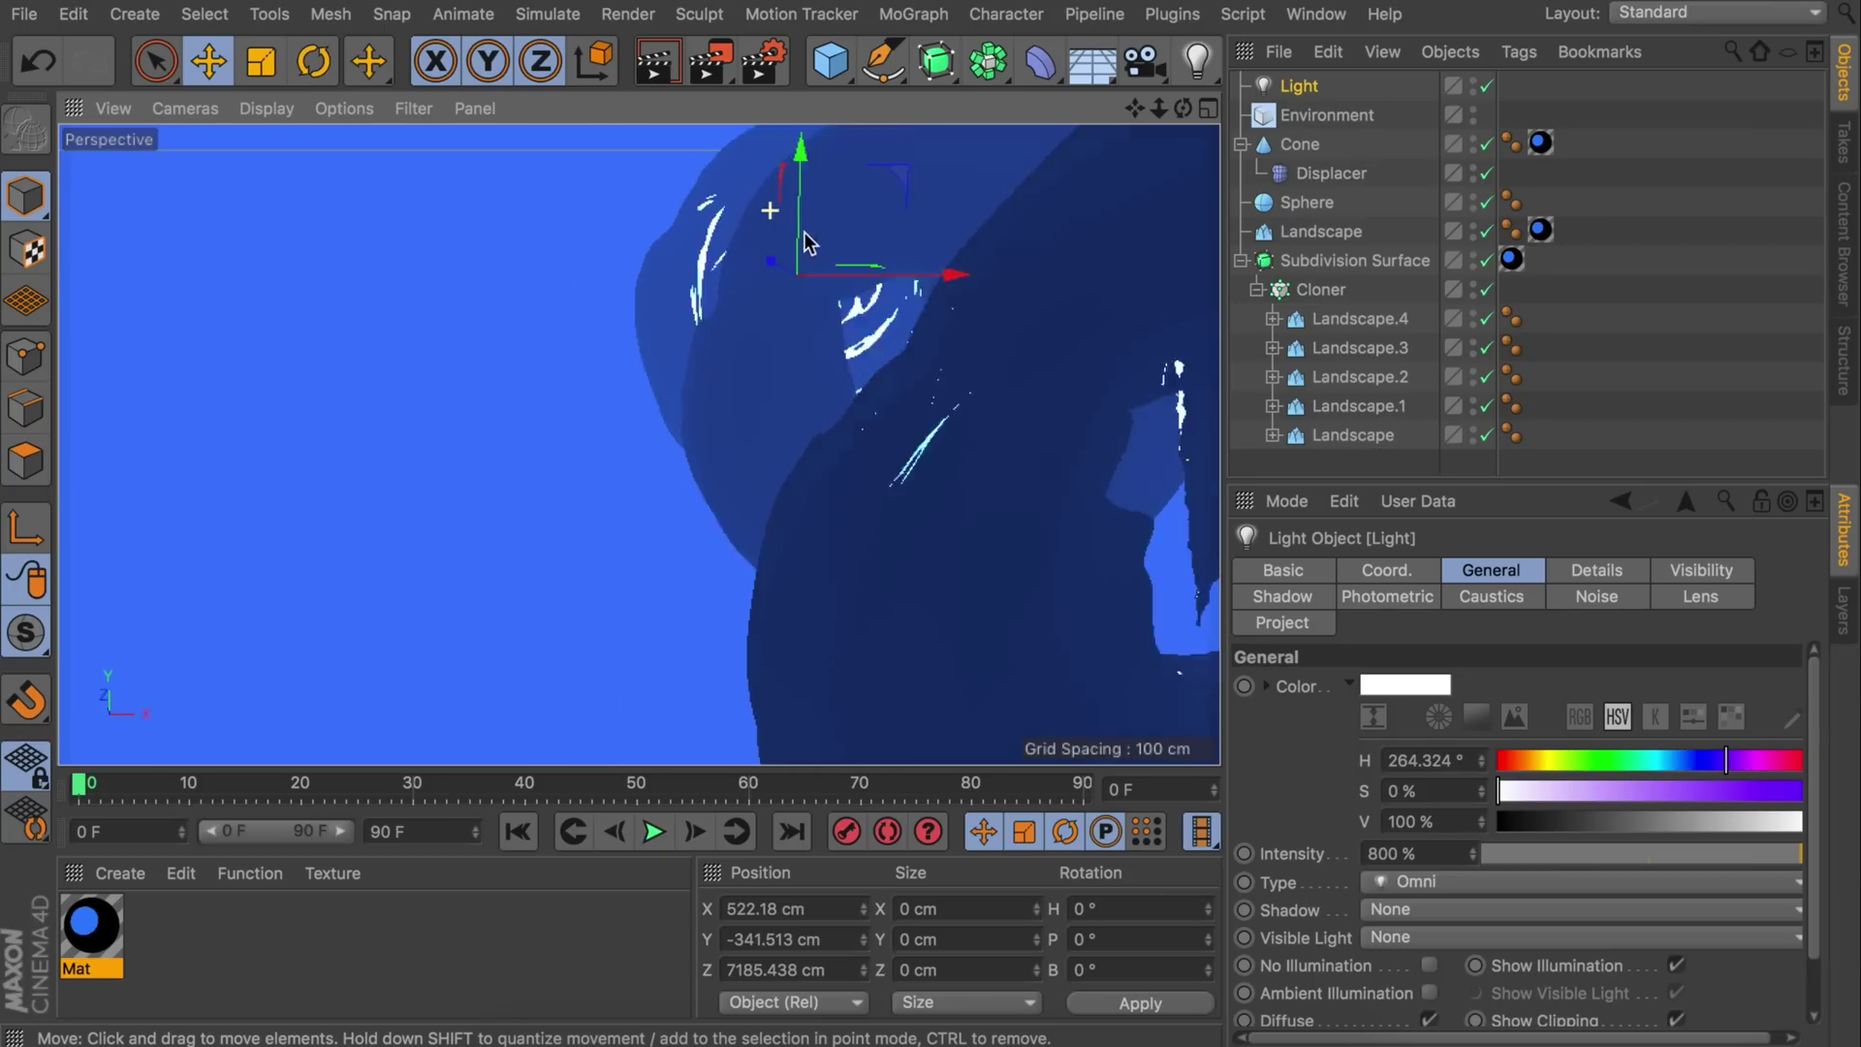
pyautogui.moveTo(793, 386); pyautogui.dragTo(885, 444, button='middle')
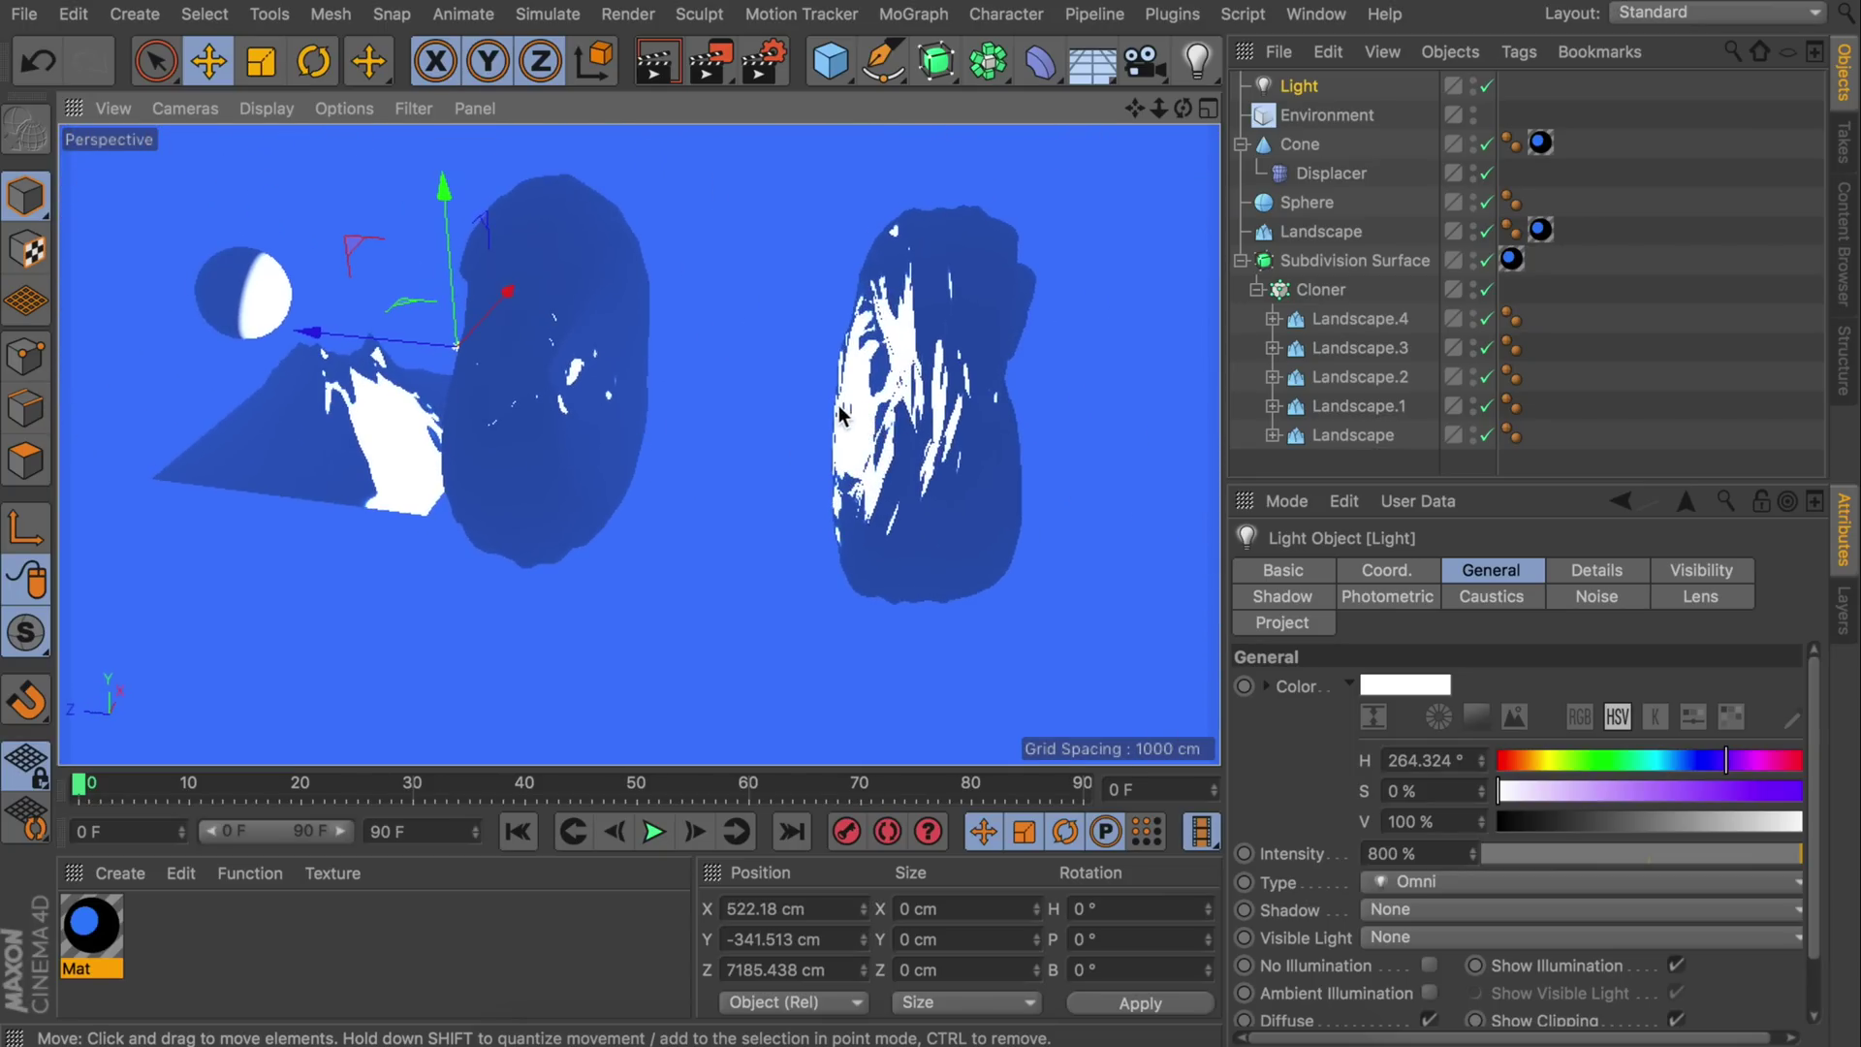
pyautogui.scroll(-2, 1330, 812)
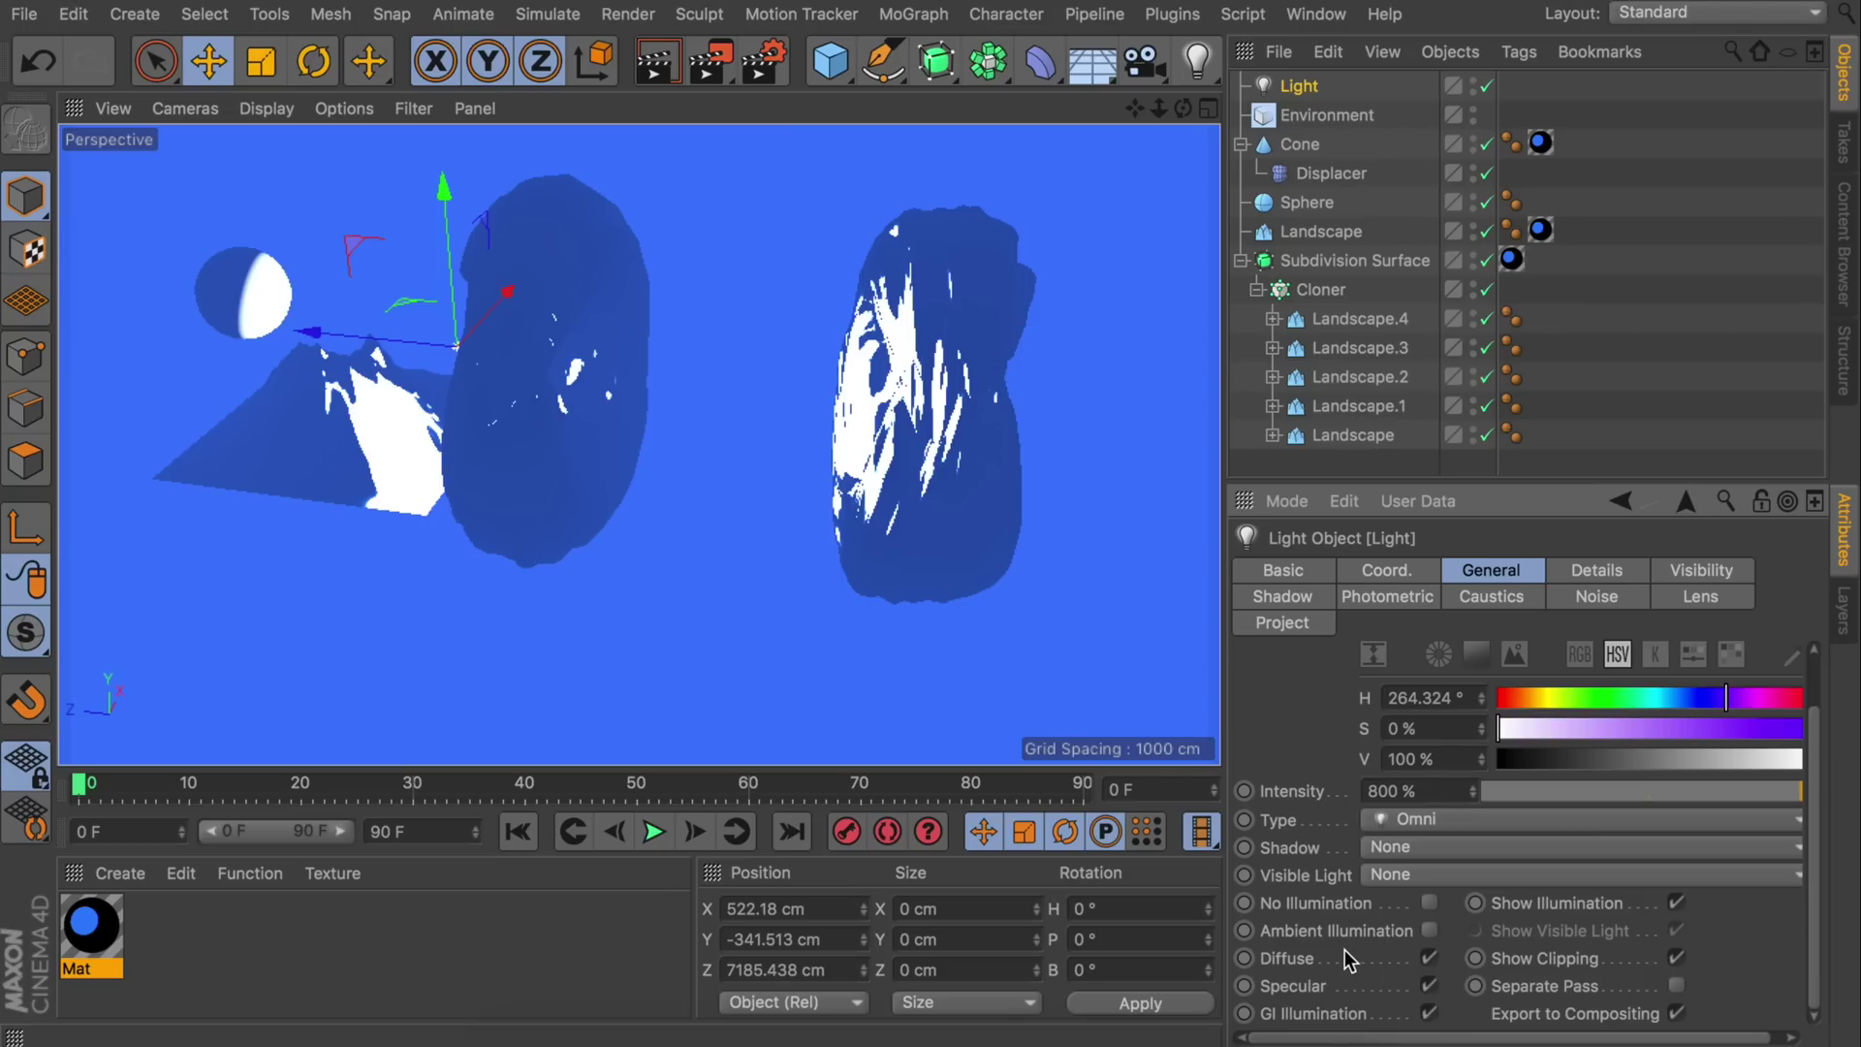
pyautogui.click(1432, 1015)
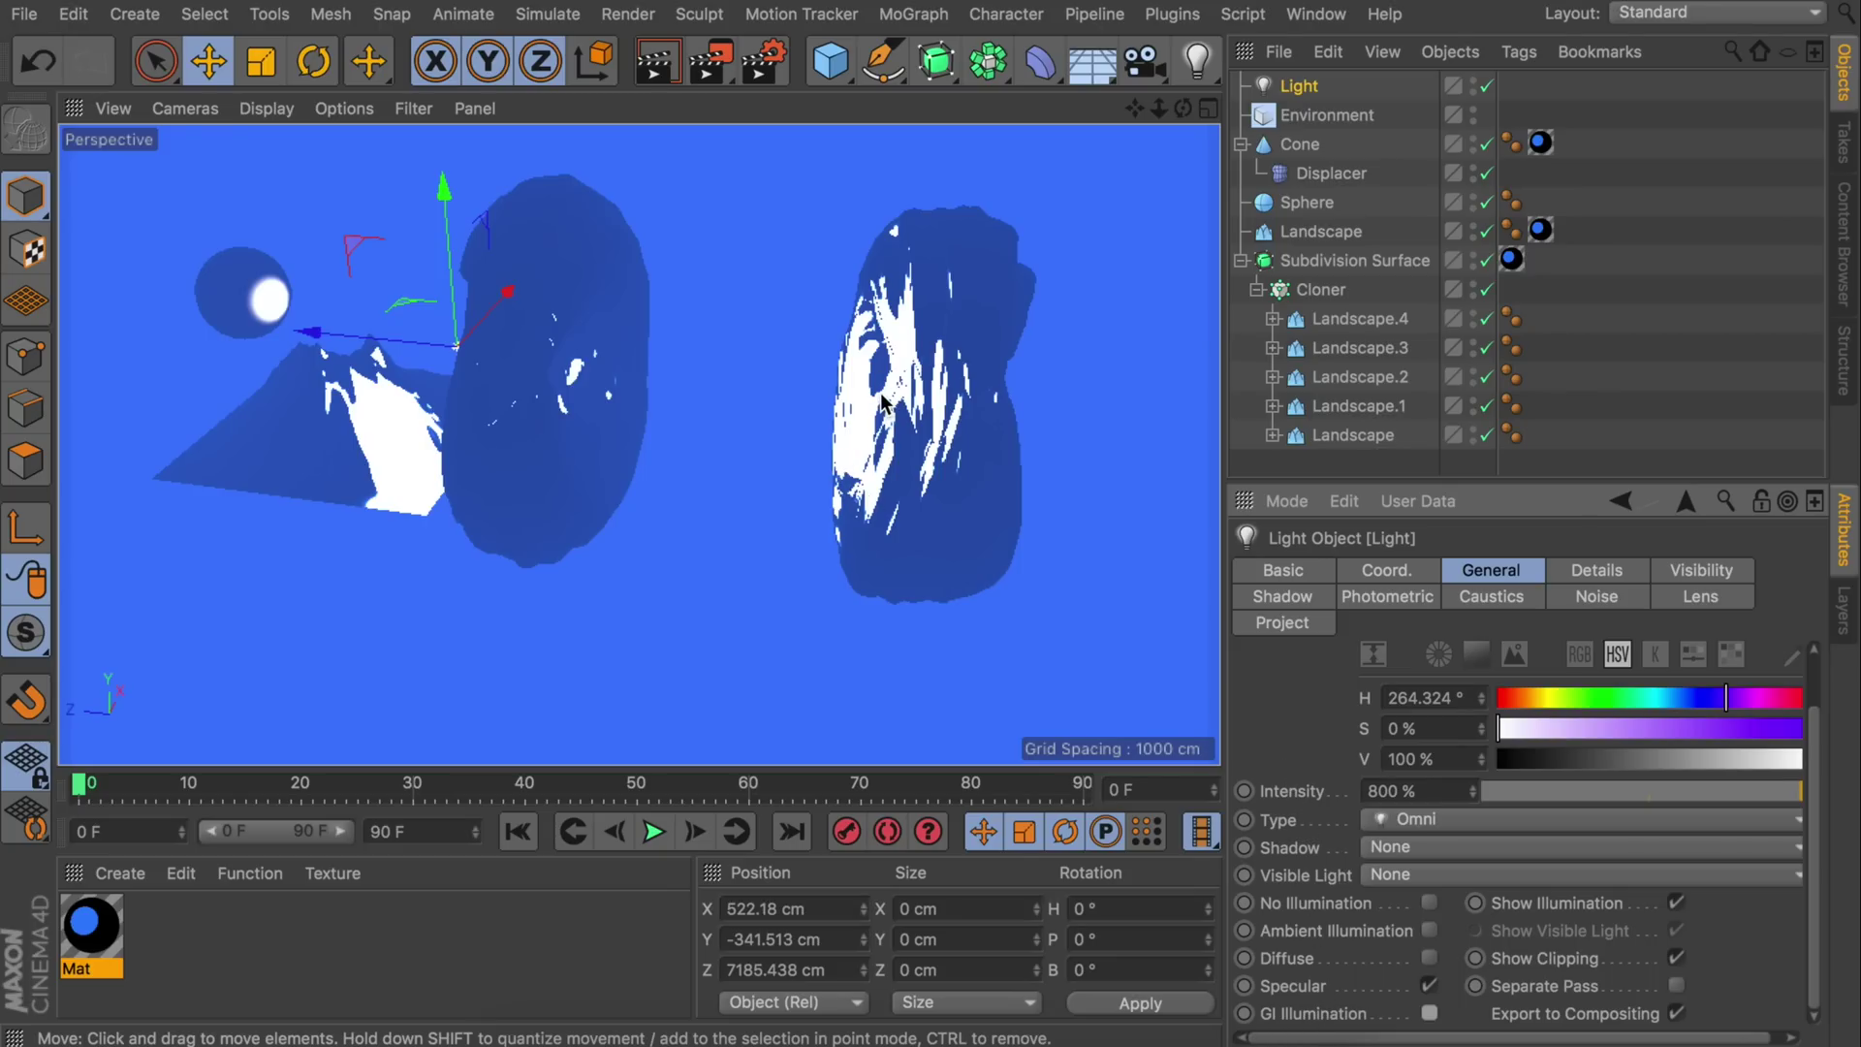
# - Duplicate the light further into the tunnel as Light.1 with 80% intensity
pyautogui.keyDown('ctrl'); pyautogui.moveTo(774, 382); pyautogui.dragTo(584, 383); pyautogui.keyUp('ctrl')
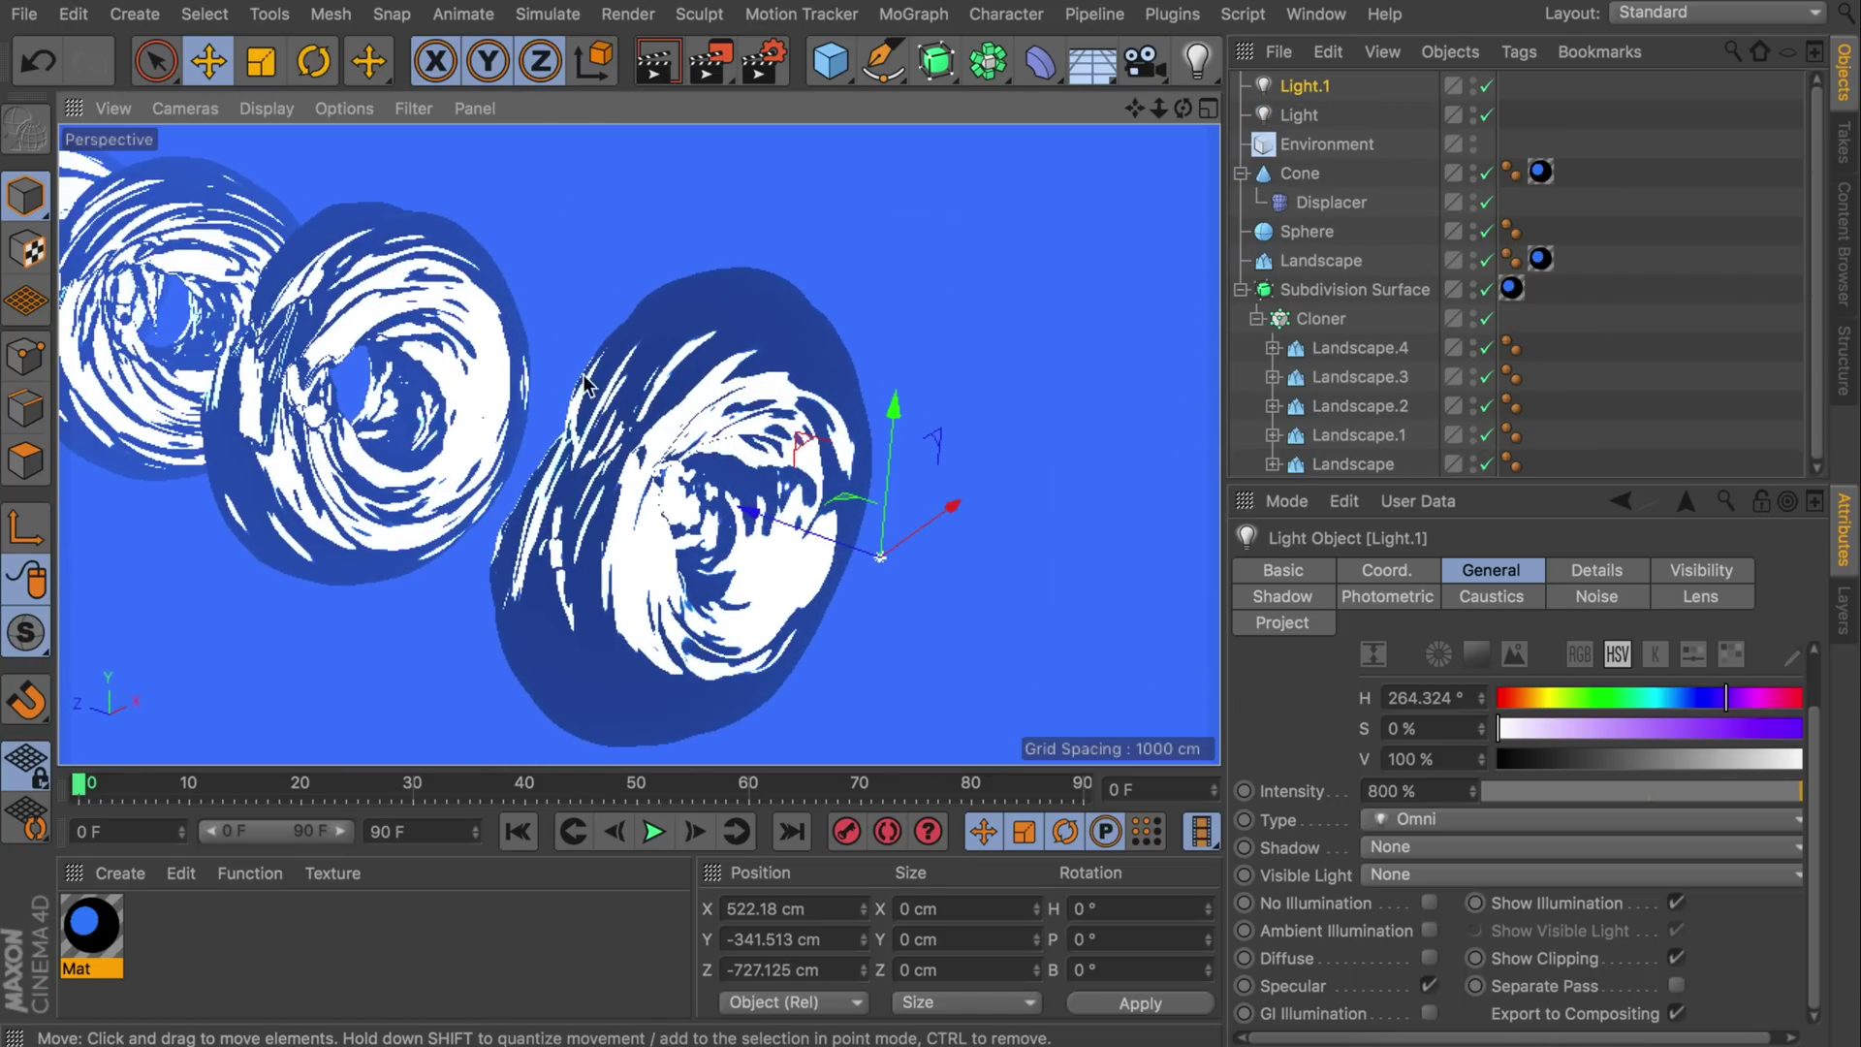
pyautogui.doubleClick(1434, 791)
pyautogui.write('8')
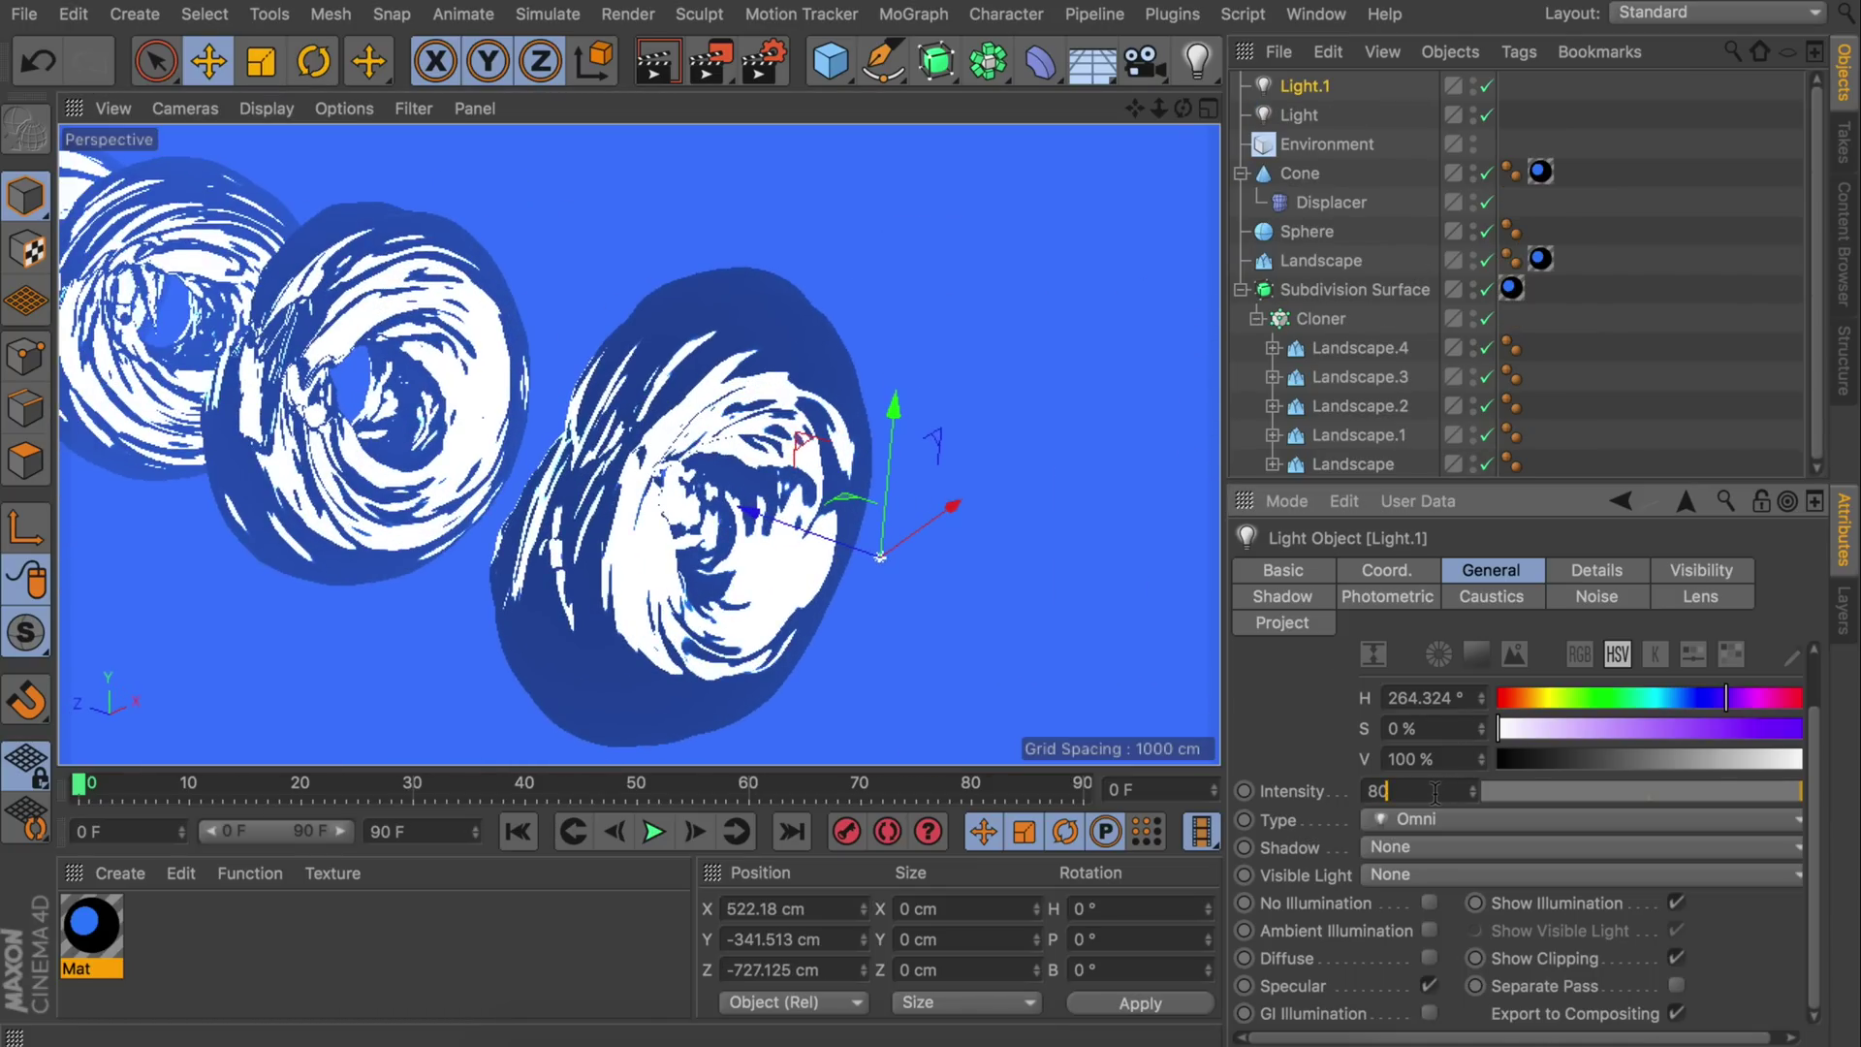
pyautogui.write('0')
pyautogui.press('Return')
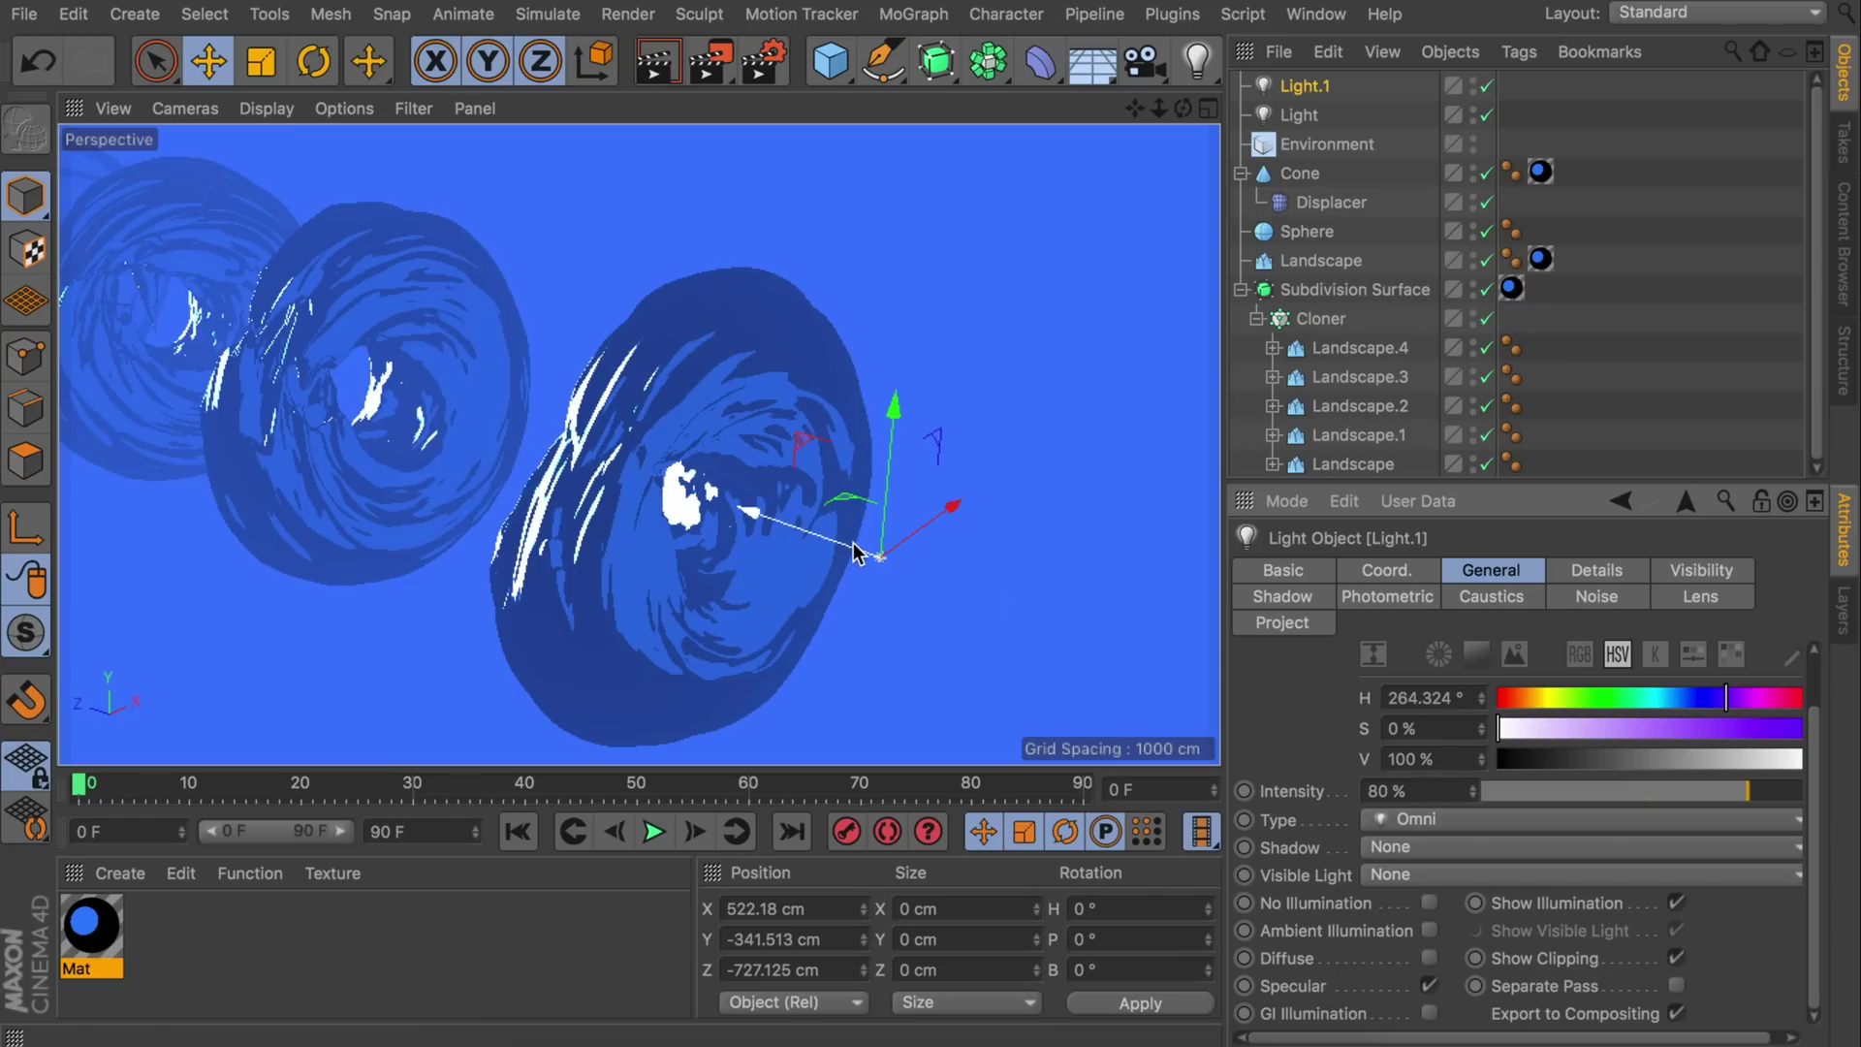
# - Switch Light.1 from Specular to Diffuse and enable it in the Object Manager
pyautogui.click(1429, 985)
pyautogui.click(1428, 958)
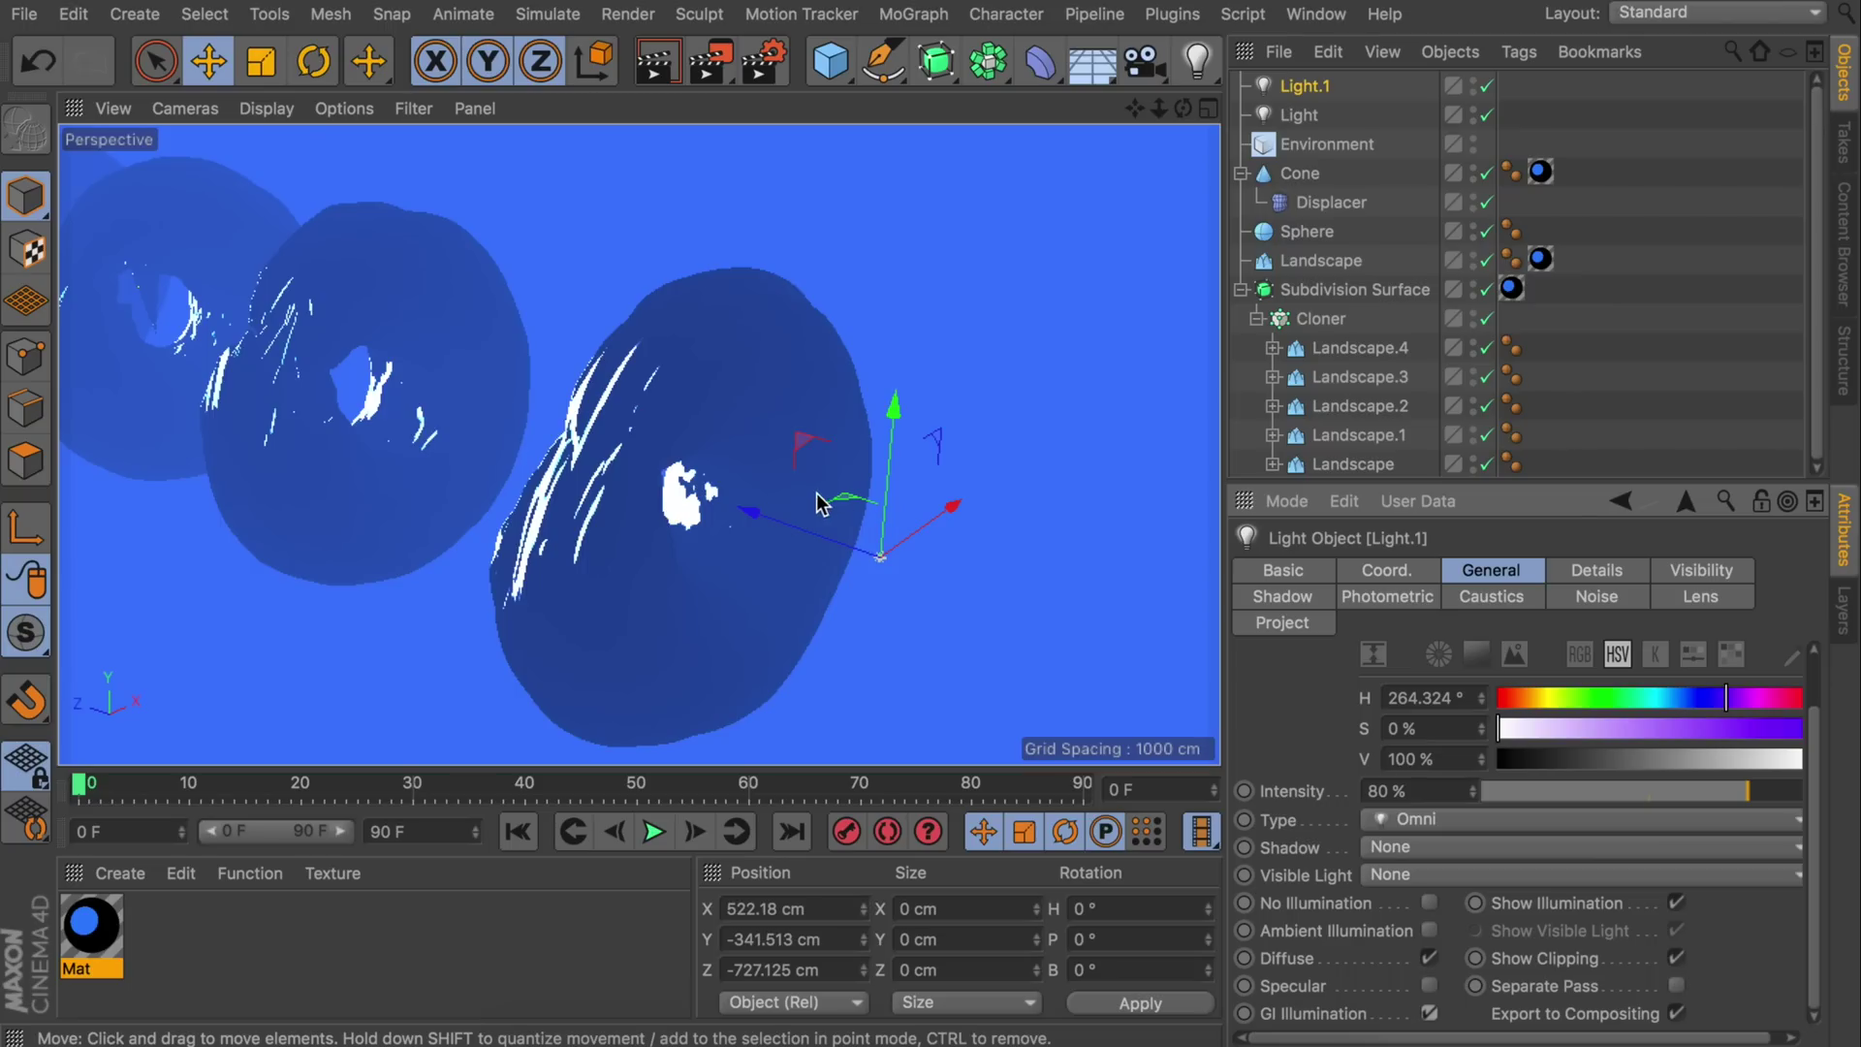
pyautogui.keyDown('alt'); pyautogui.moveTo(831, 507); pyautogui.dragTo(793, 435); pyautogui.keyUp('alt')
pyautogui.scroll(5, 717, 388)
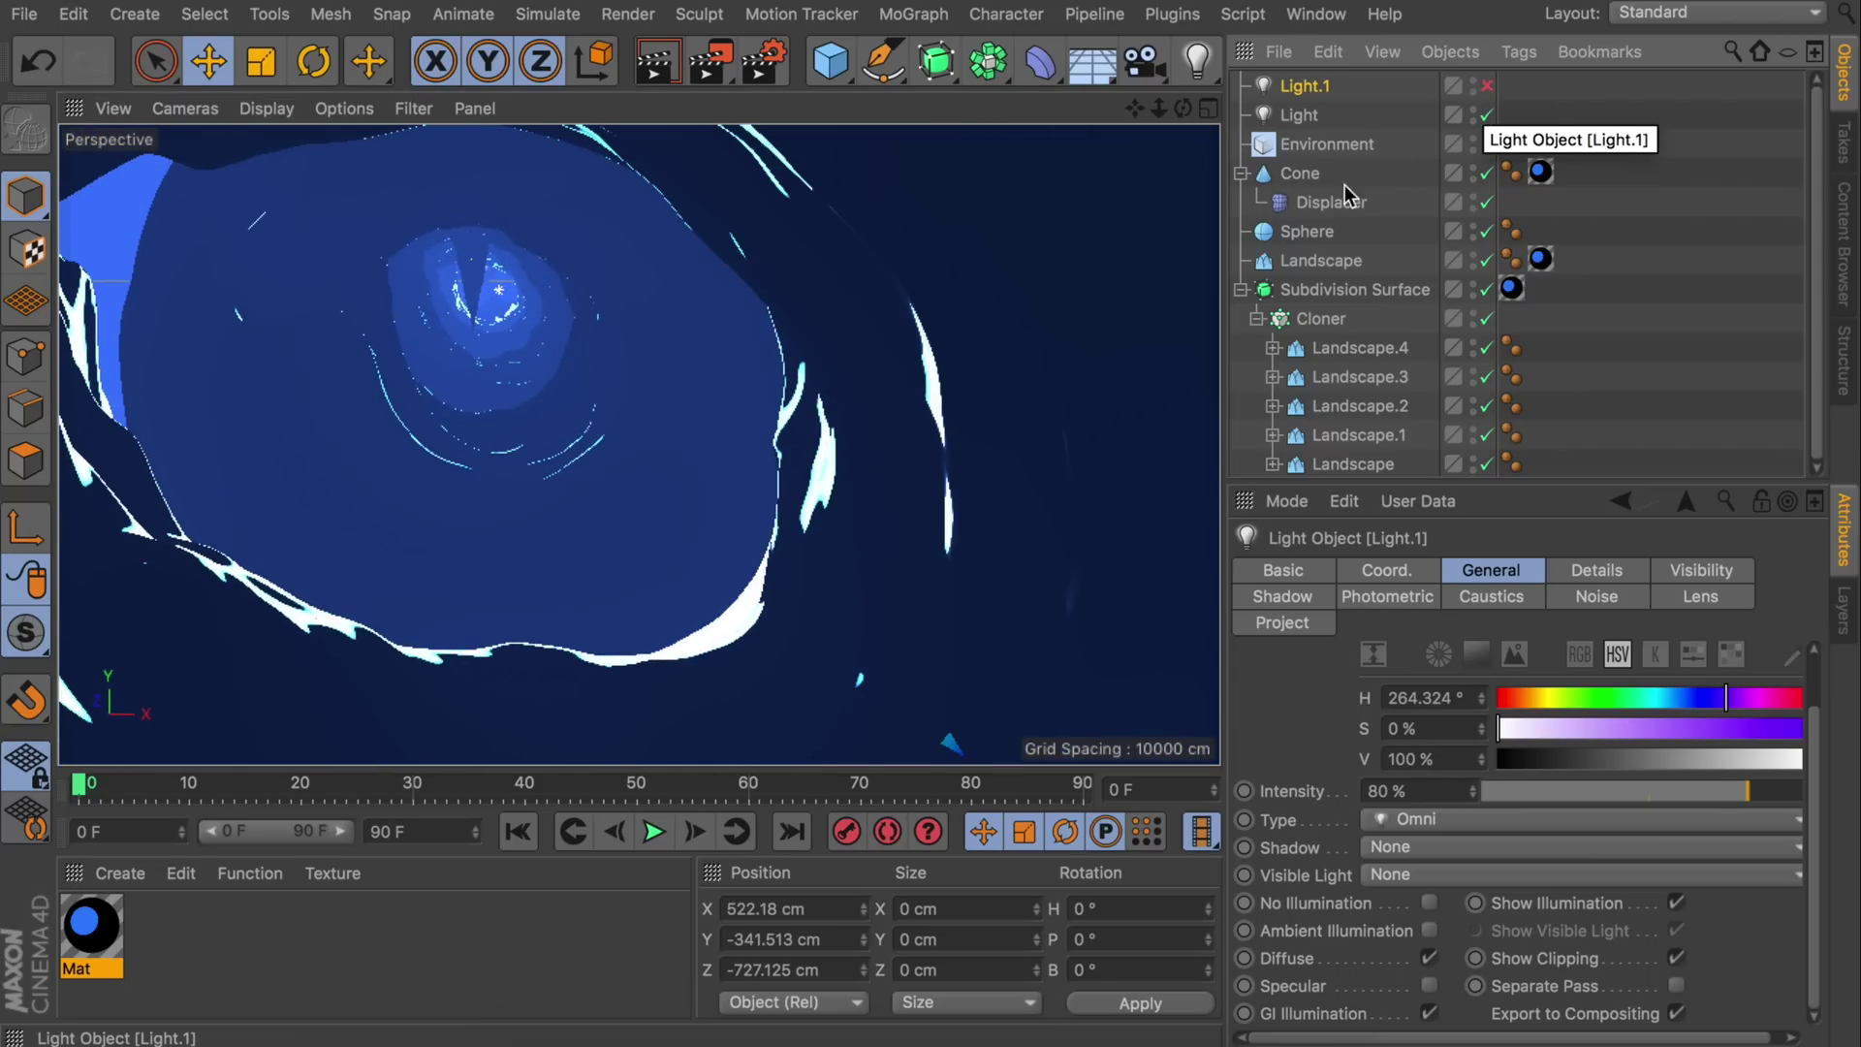
pyautogui.scroll(-3, 875, 444)
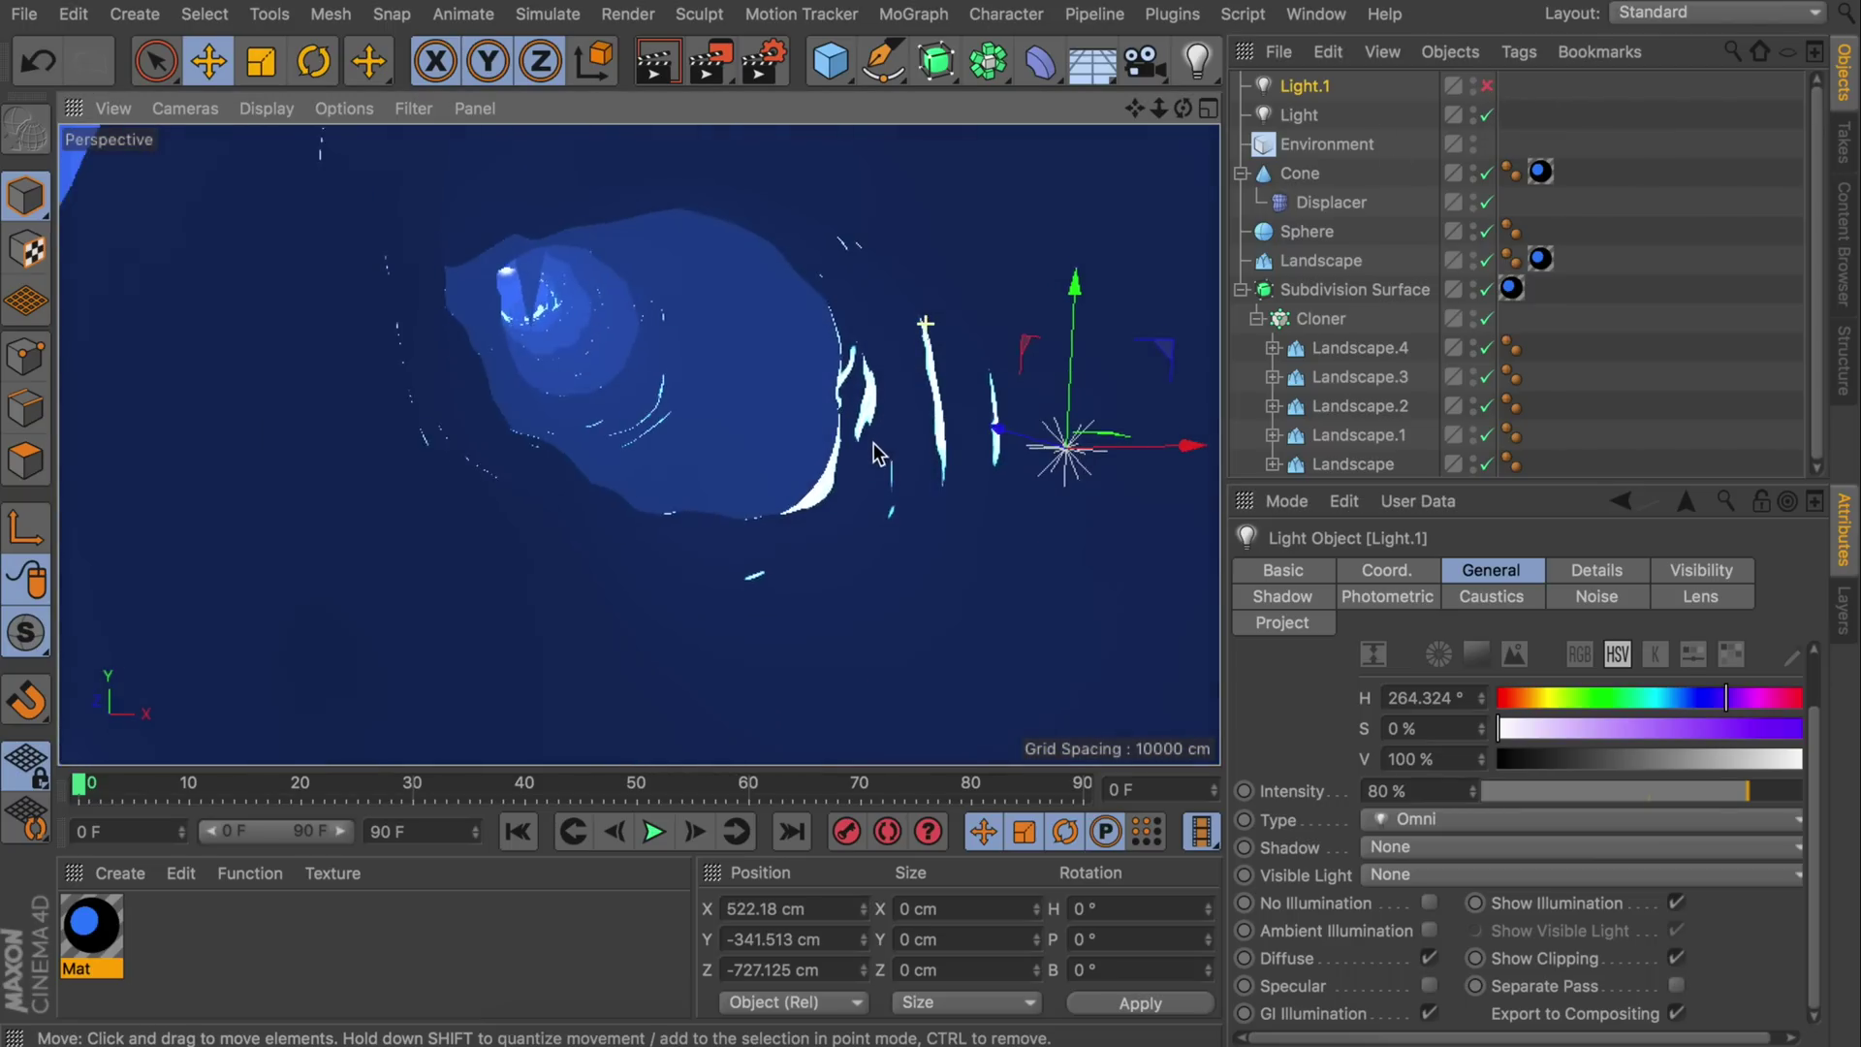
pyautogui.click(1487, 85)
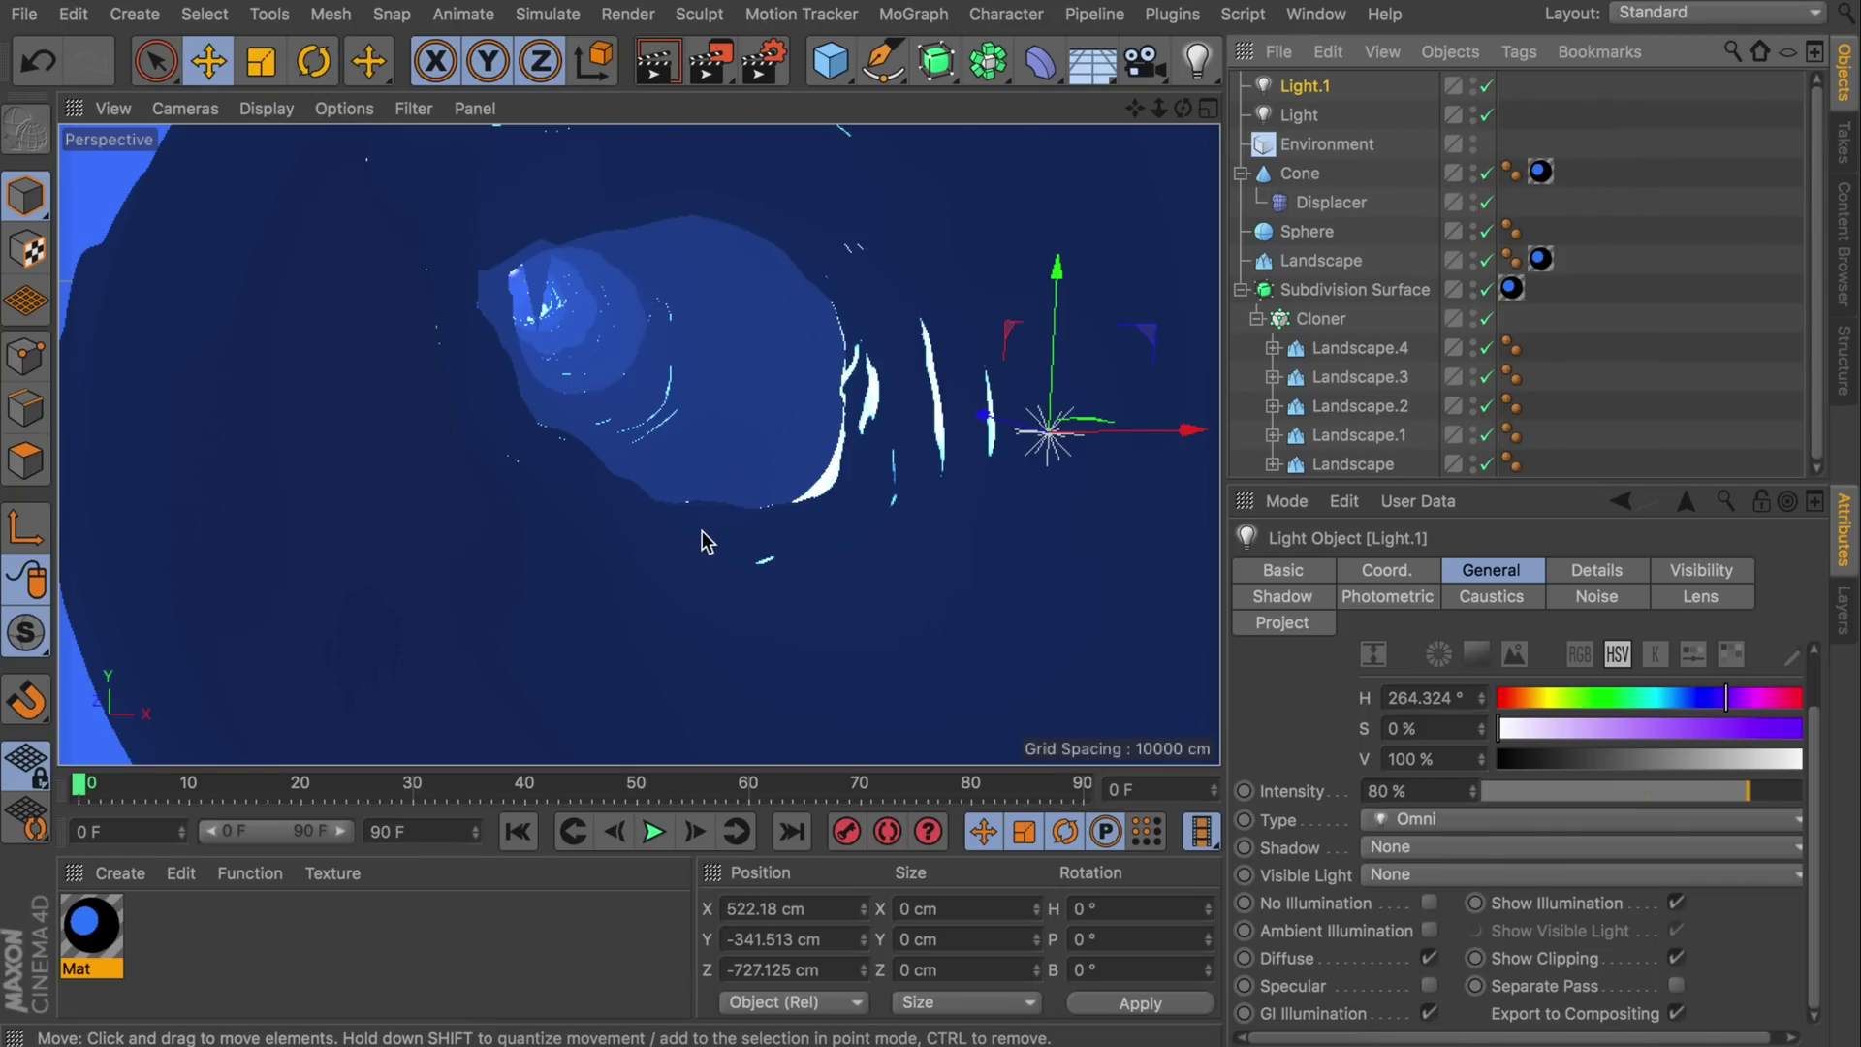
pyautogui.scroll(5, 630, 347)
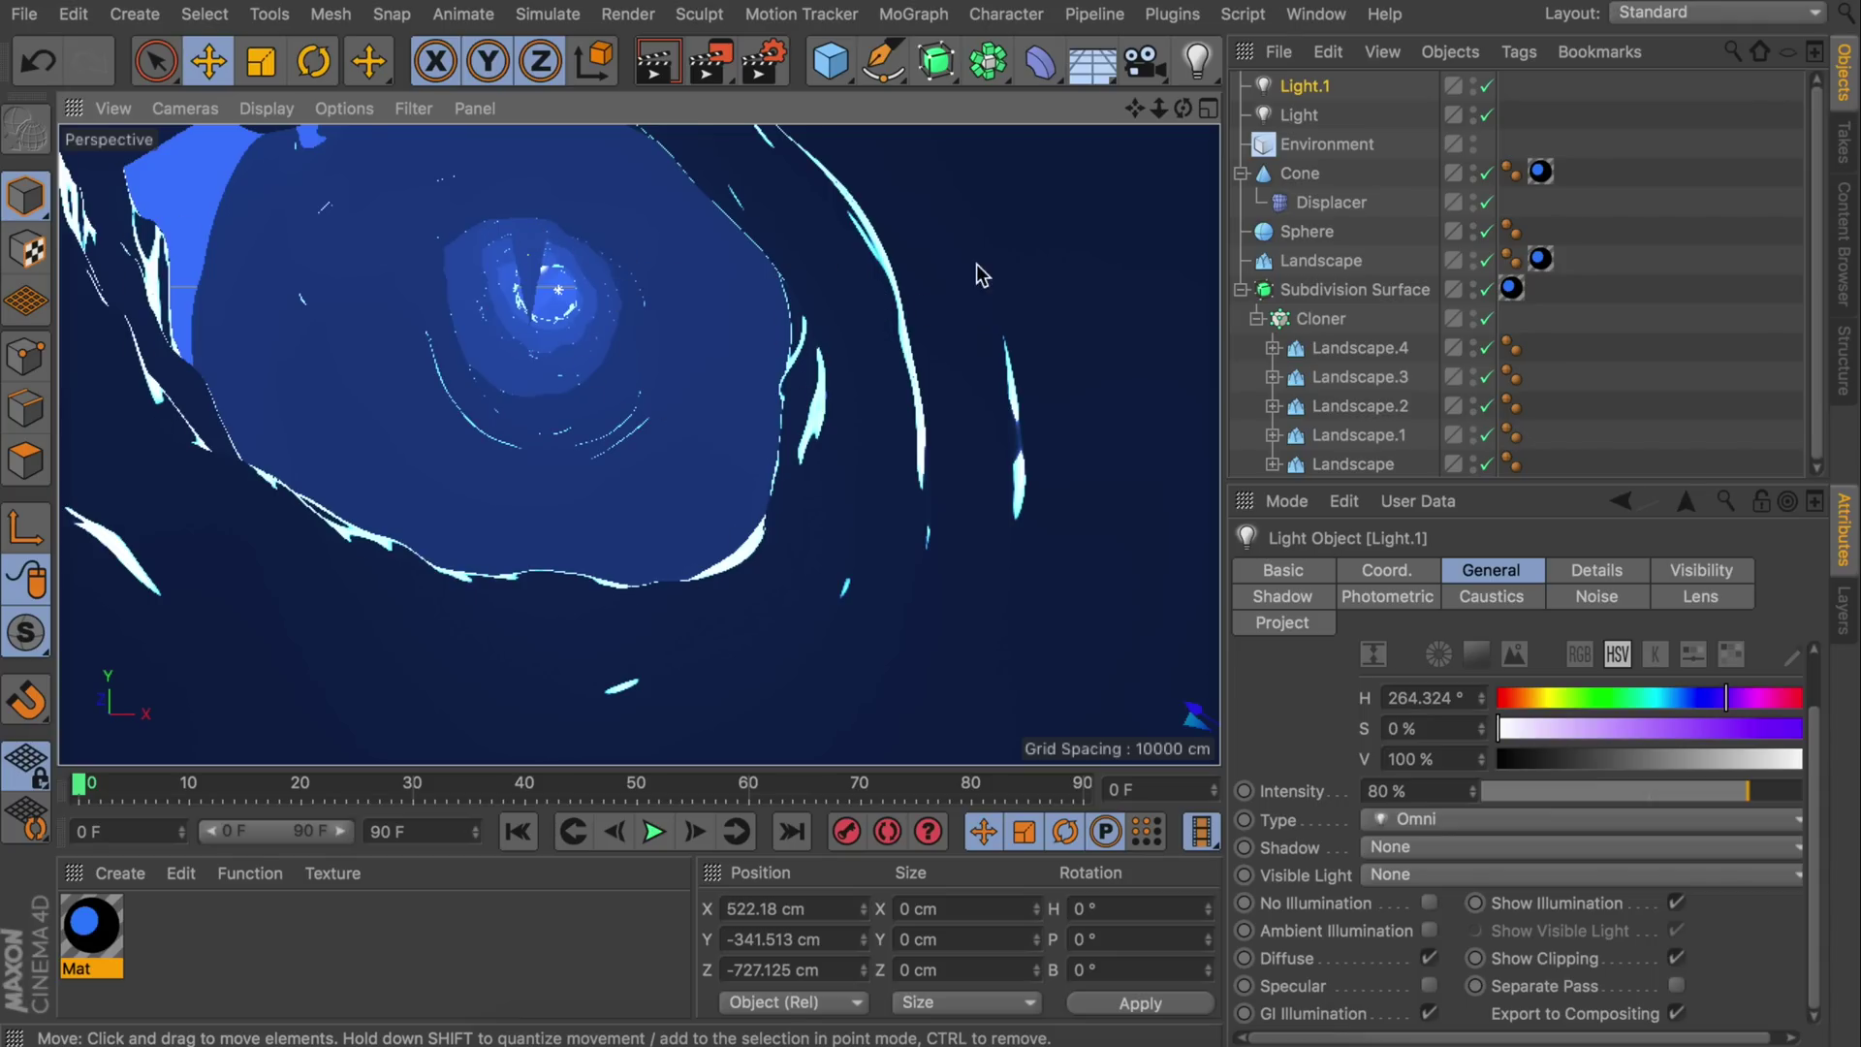
# - Add an Infinite Light, Light.2, and frame it in the viewport
pyautogui.click(1198, 60)
pyautogui.click(1444, 212)
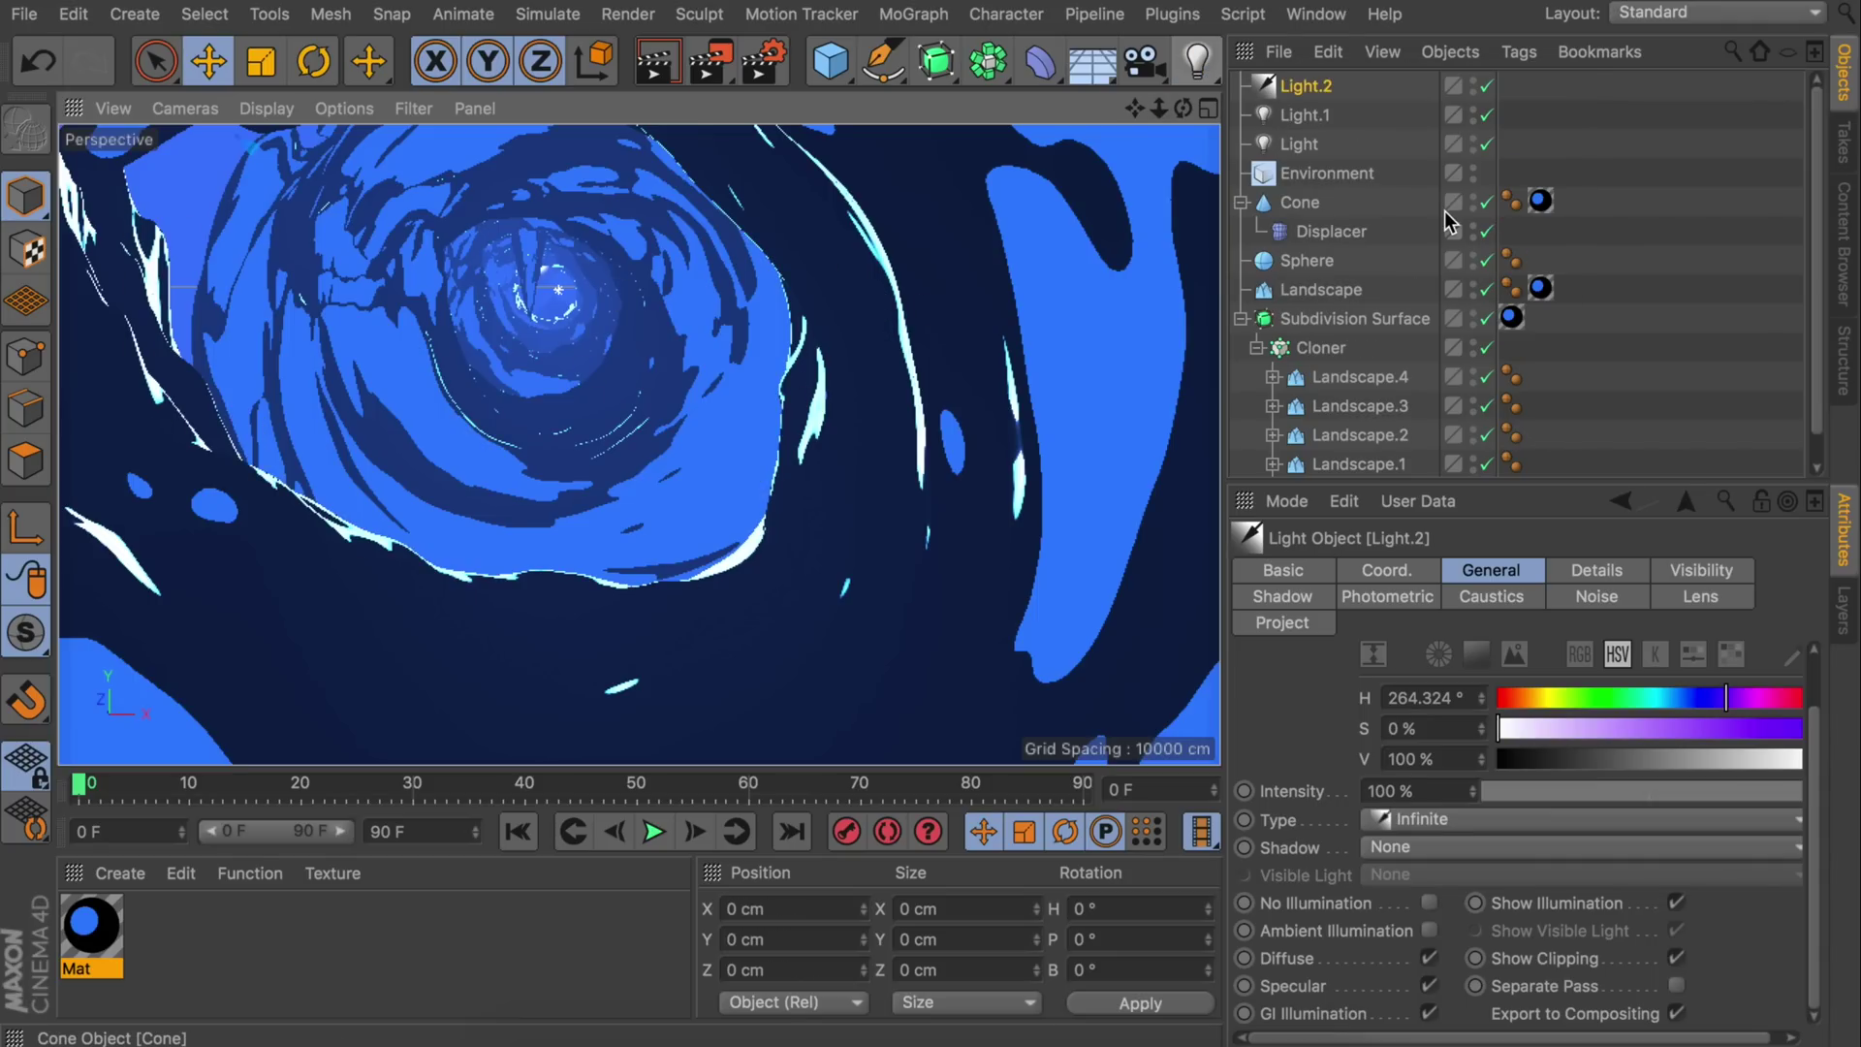
pyautogui.press('o')
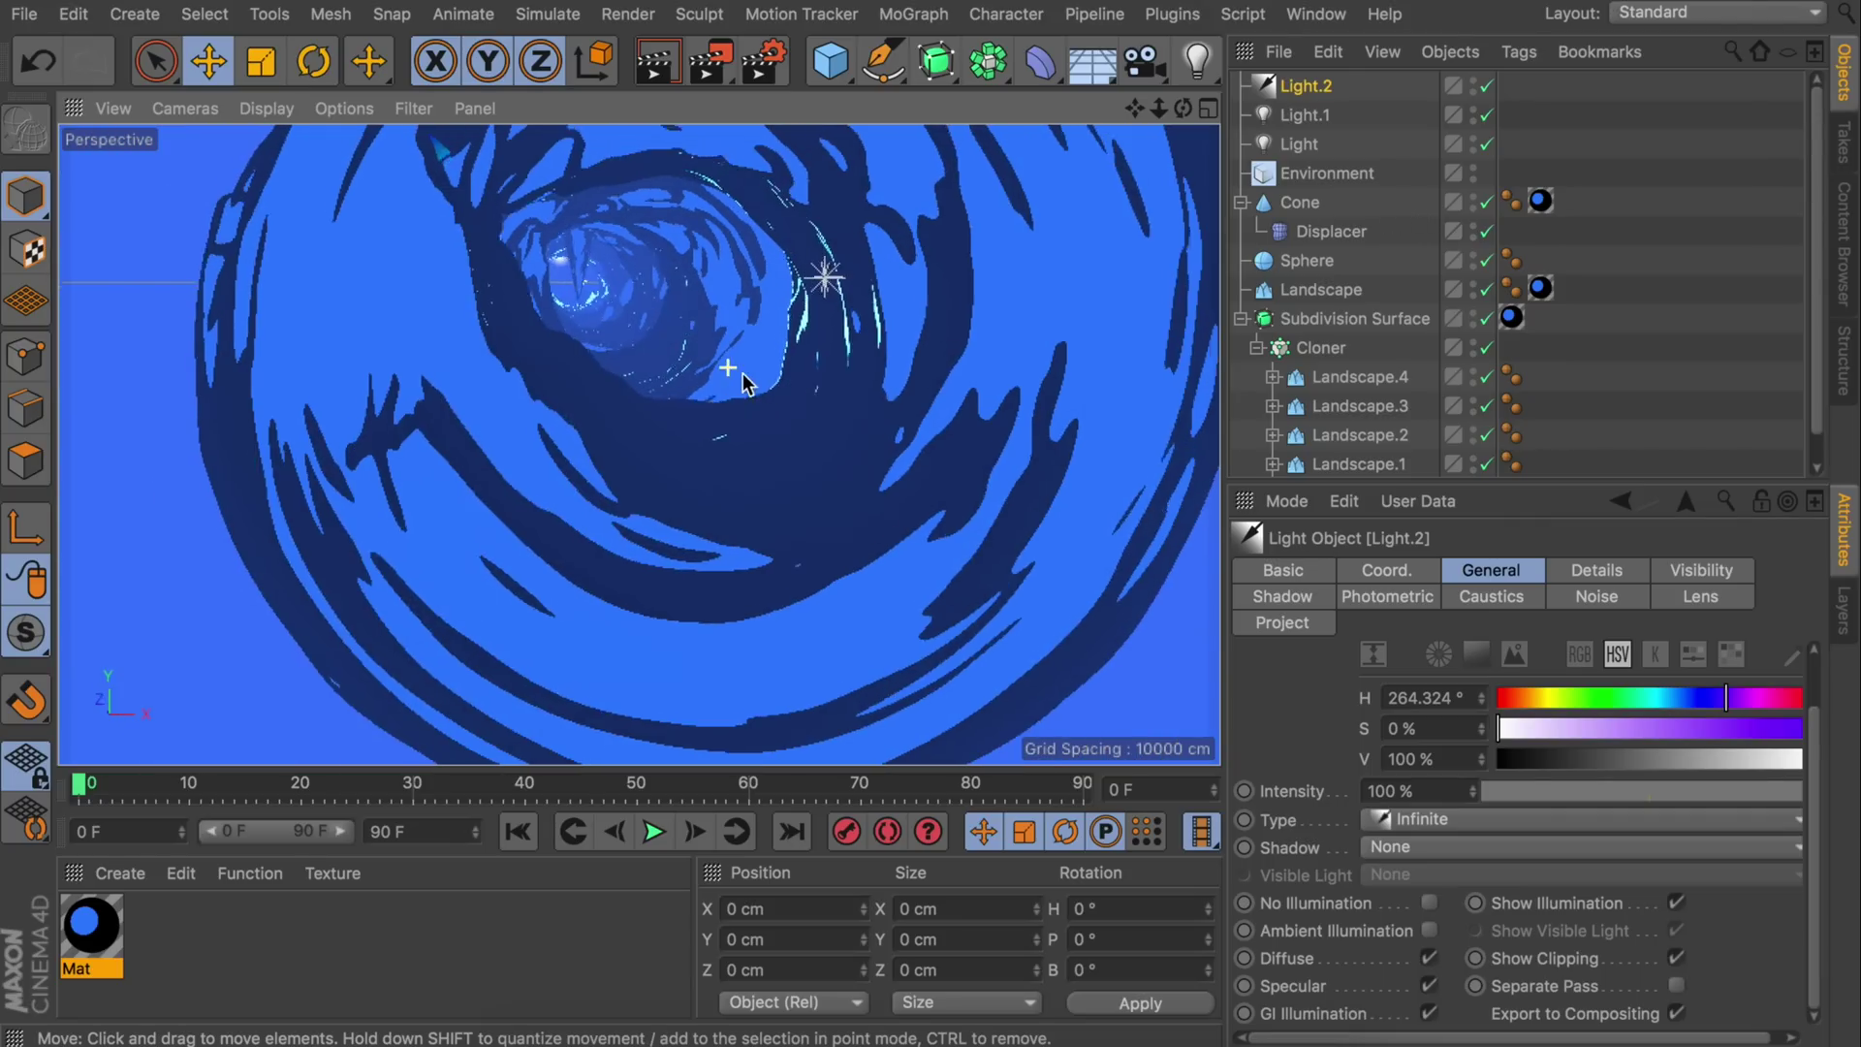
pyautogui.scroll(-5, 1008, 347)
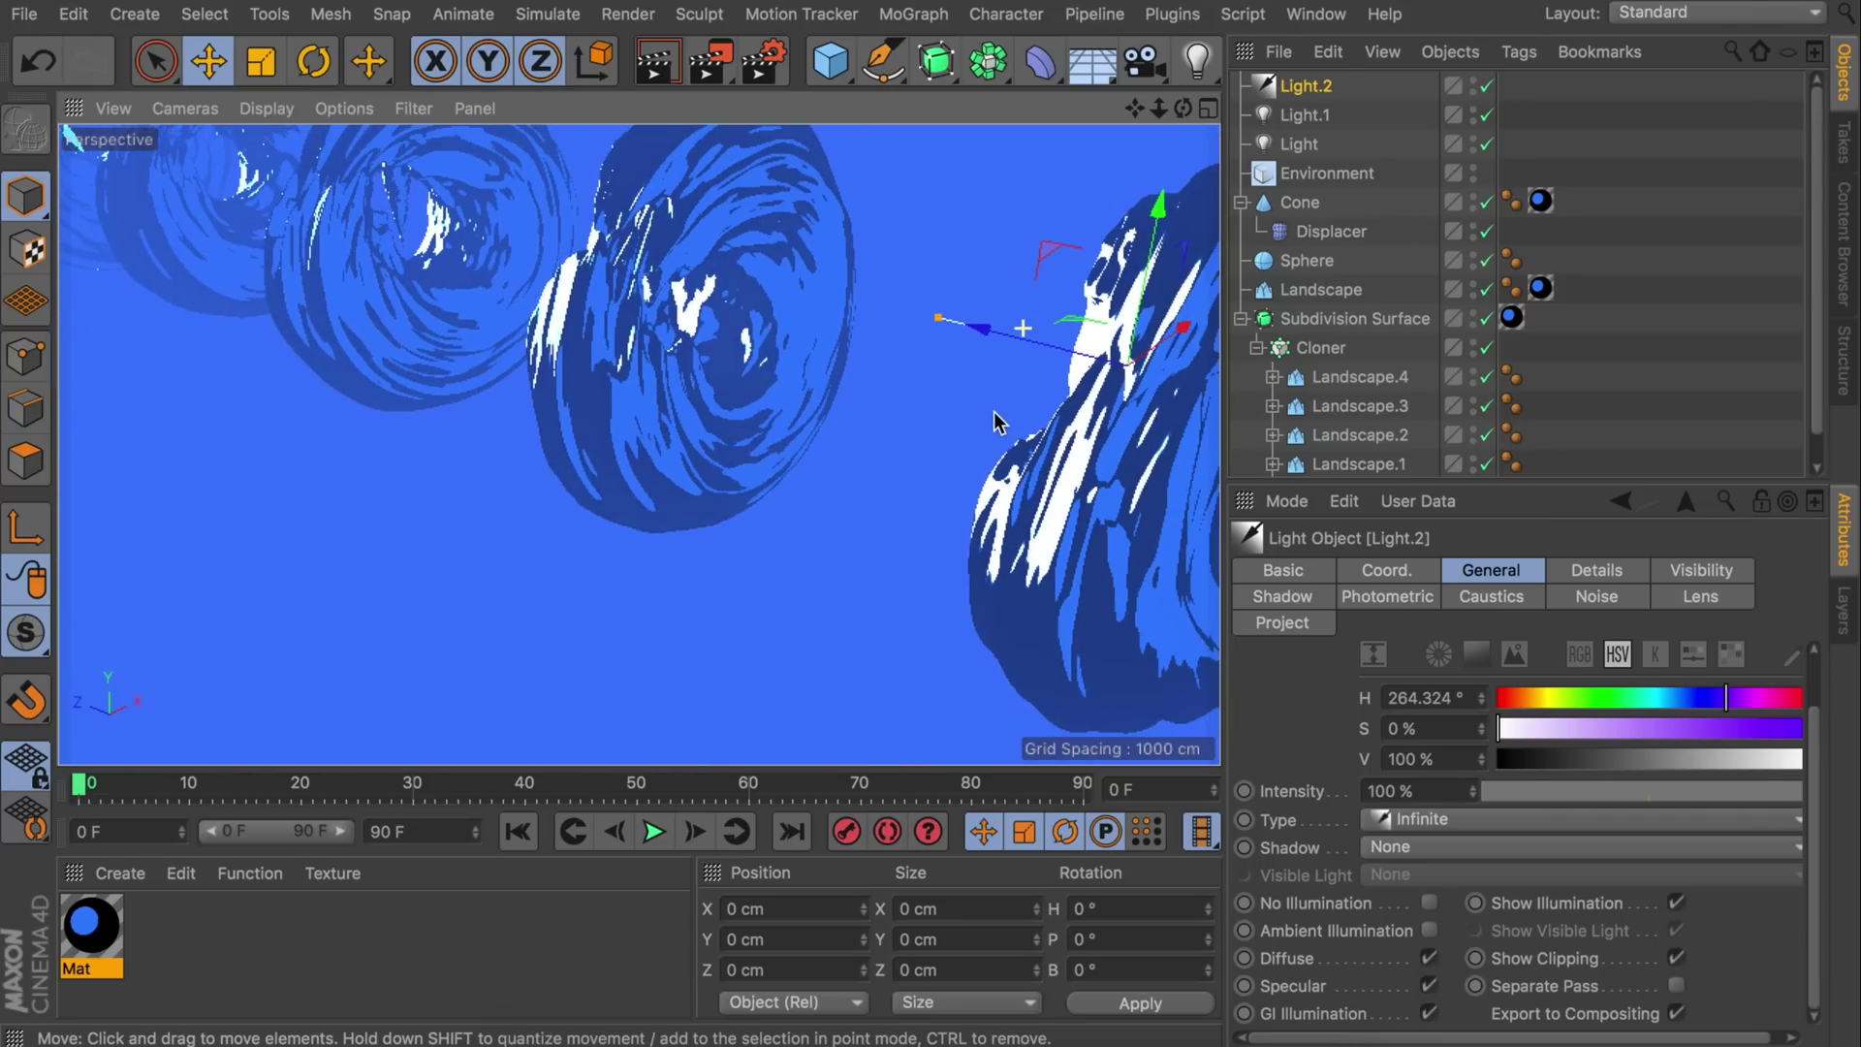
pyautogui.scroll(-2, 1039, 317)
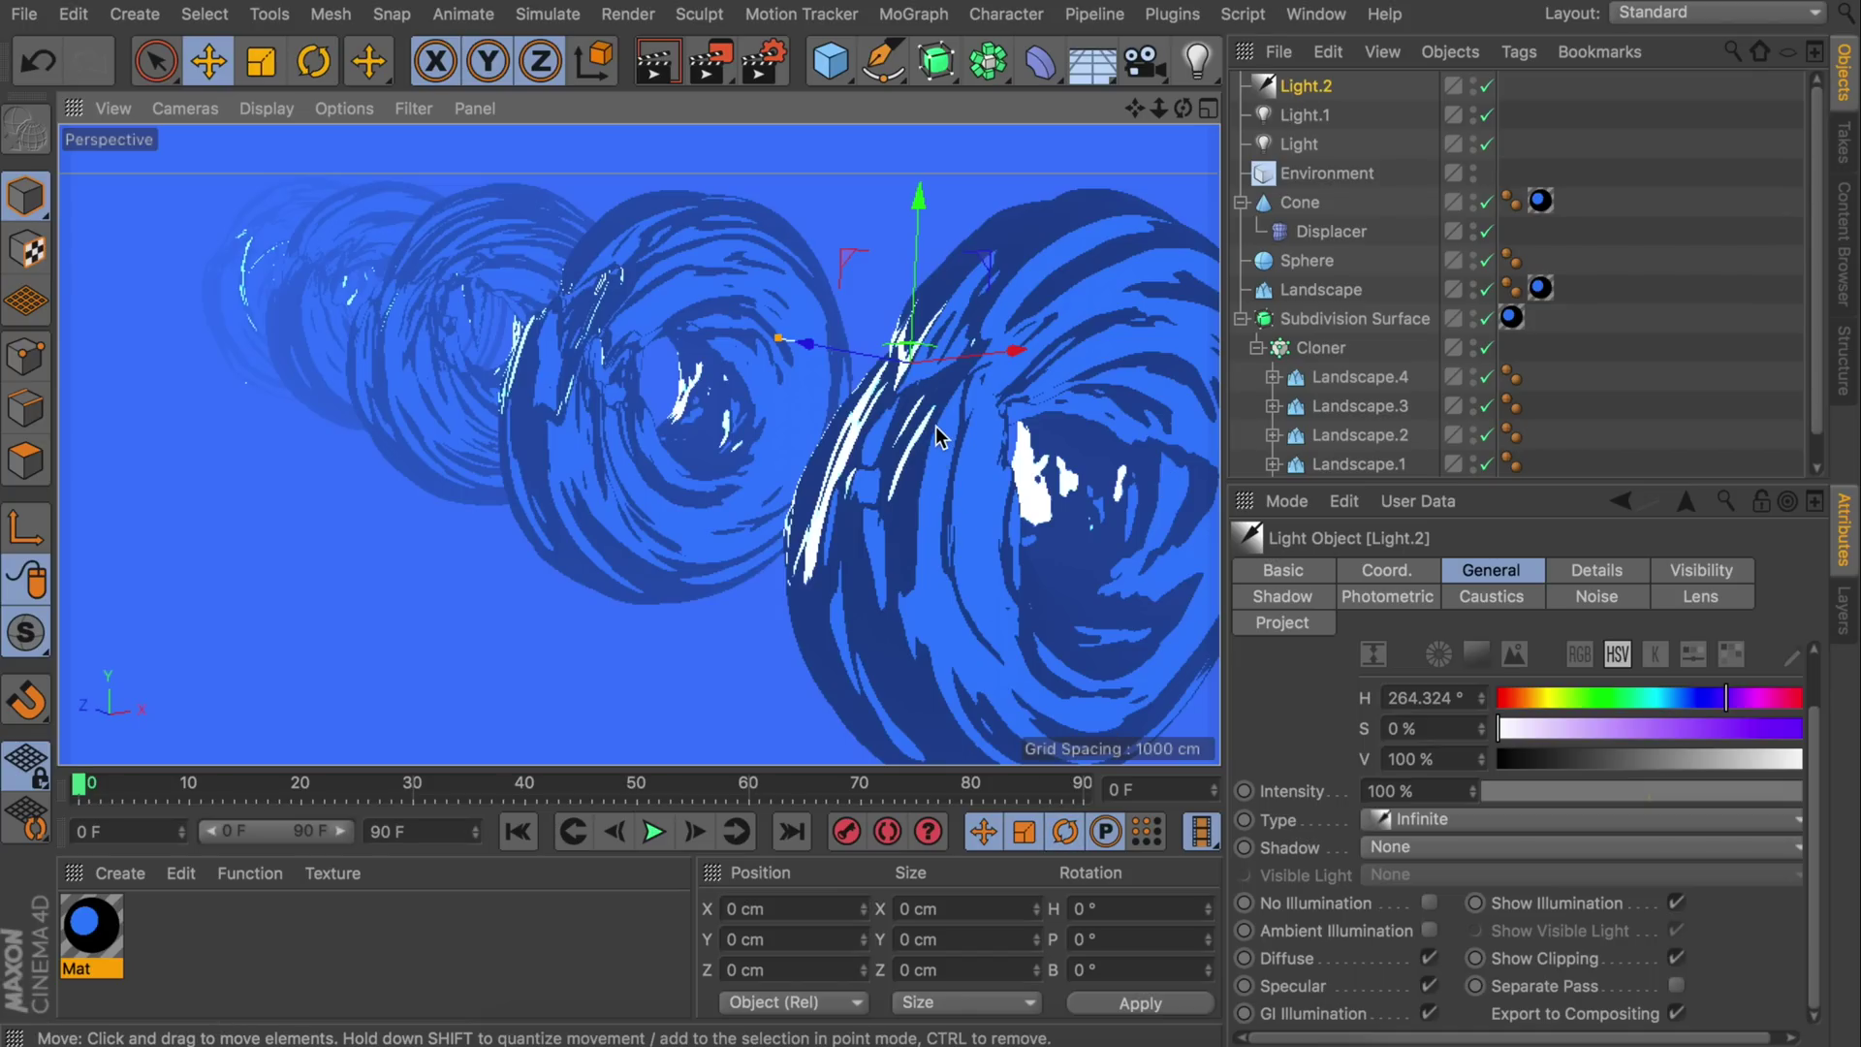
# - Set Light.2's pitch rotation to -150° and orbit to view the rings
pyautogui.click(1126, 940)
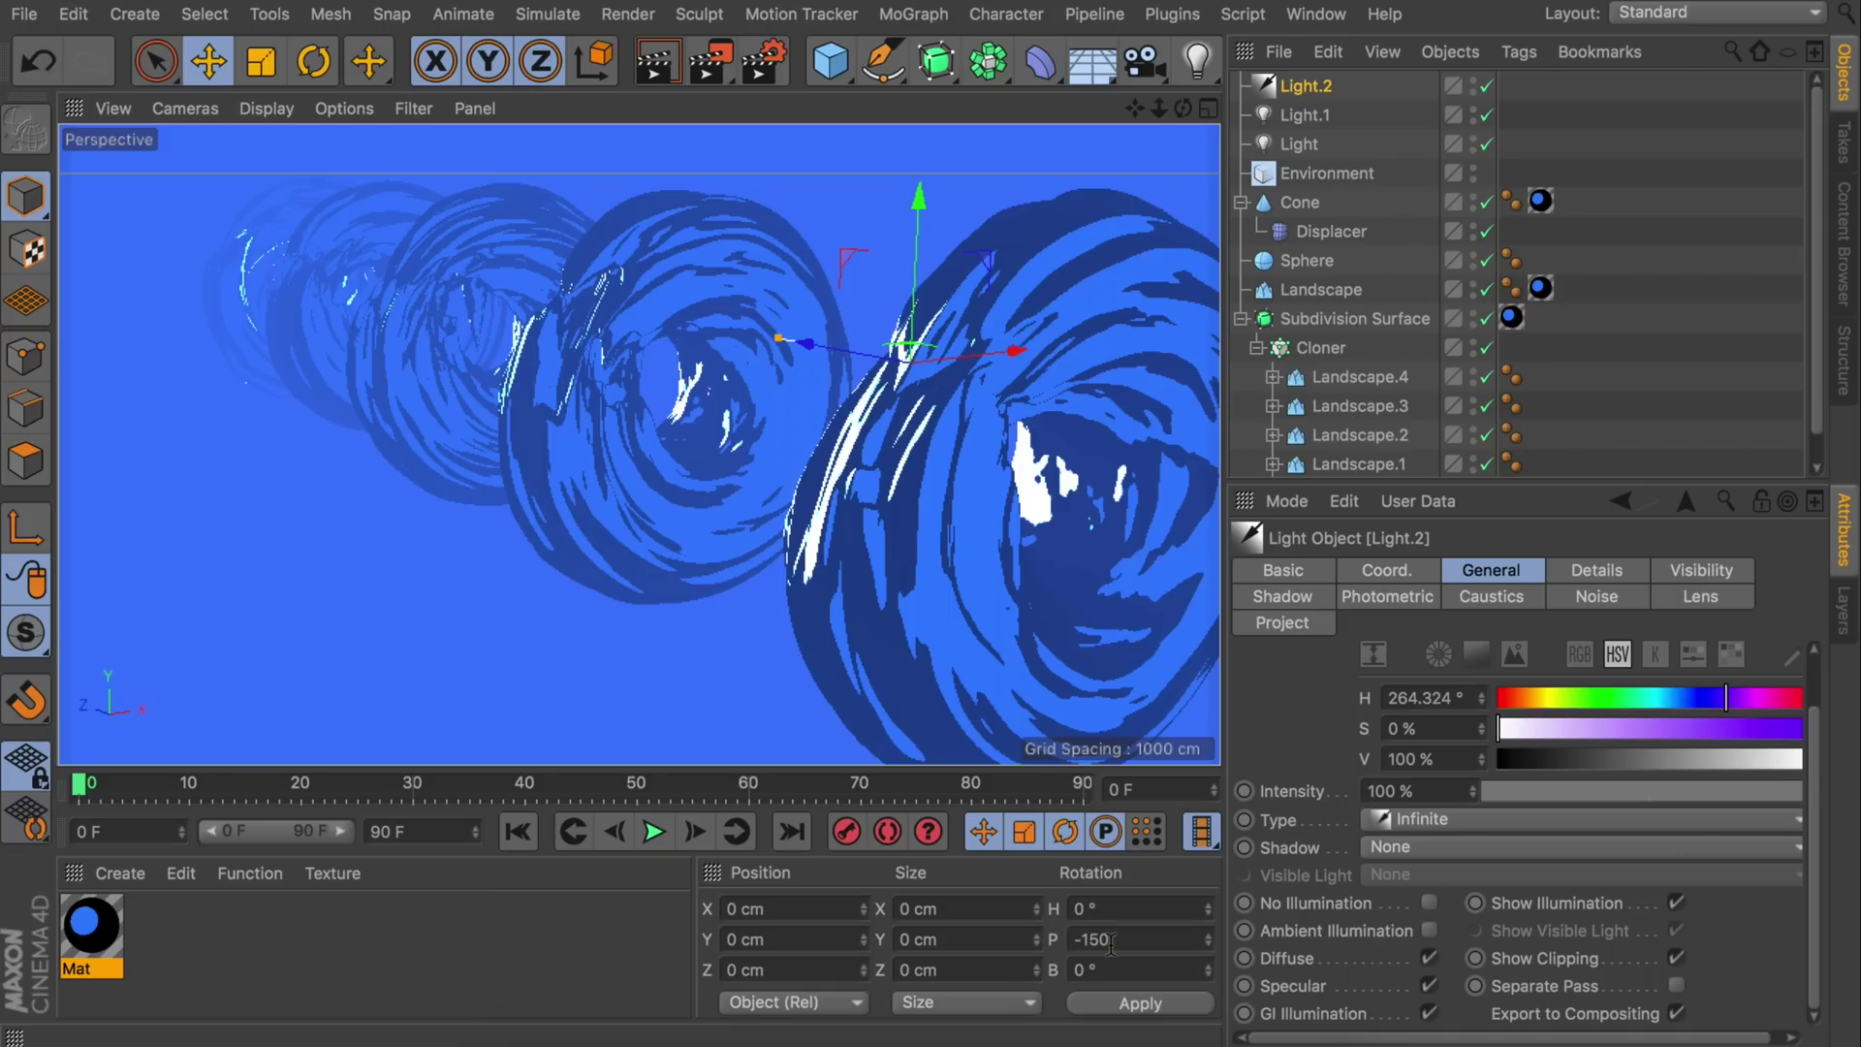
pyautogui.press('Return')
pyautogui.keyDown('alt'); pyautogui.moveTo(1085, 678); pyautogui.dragTo(836, 318); pyautogui.keyUp('alt')
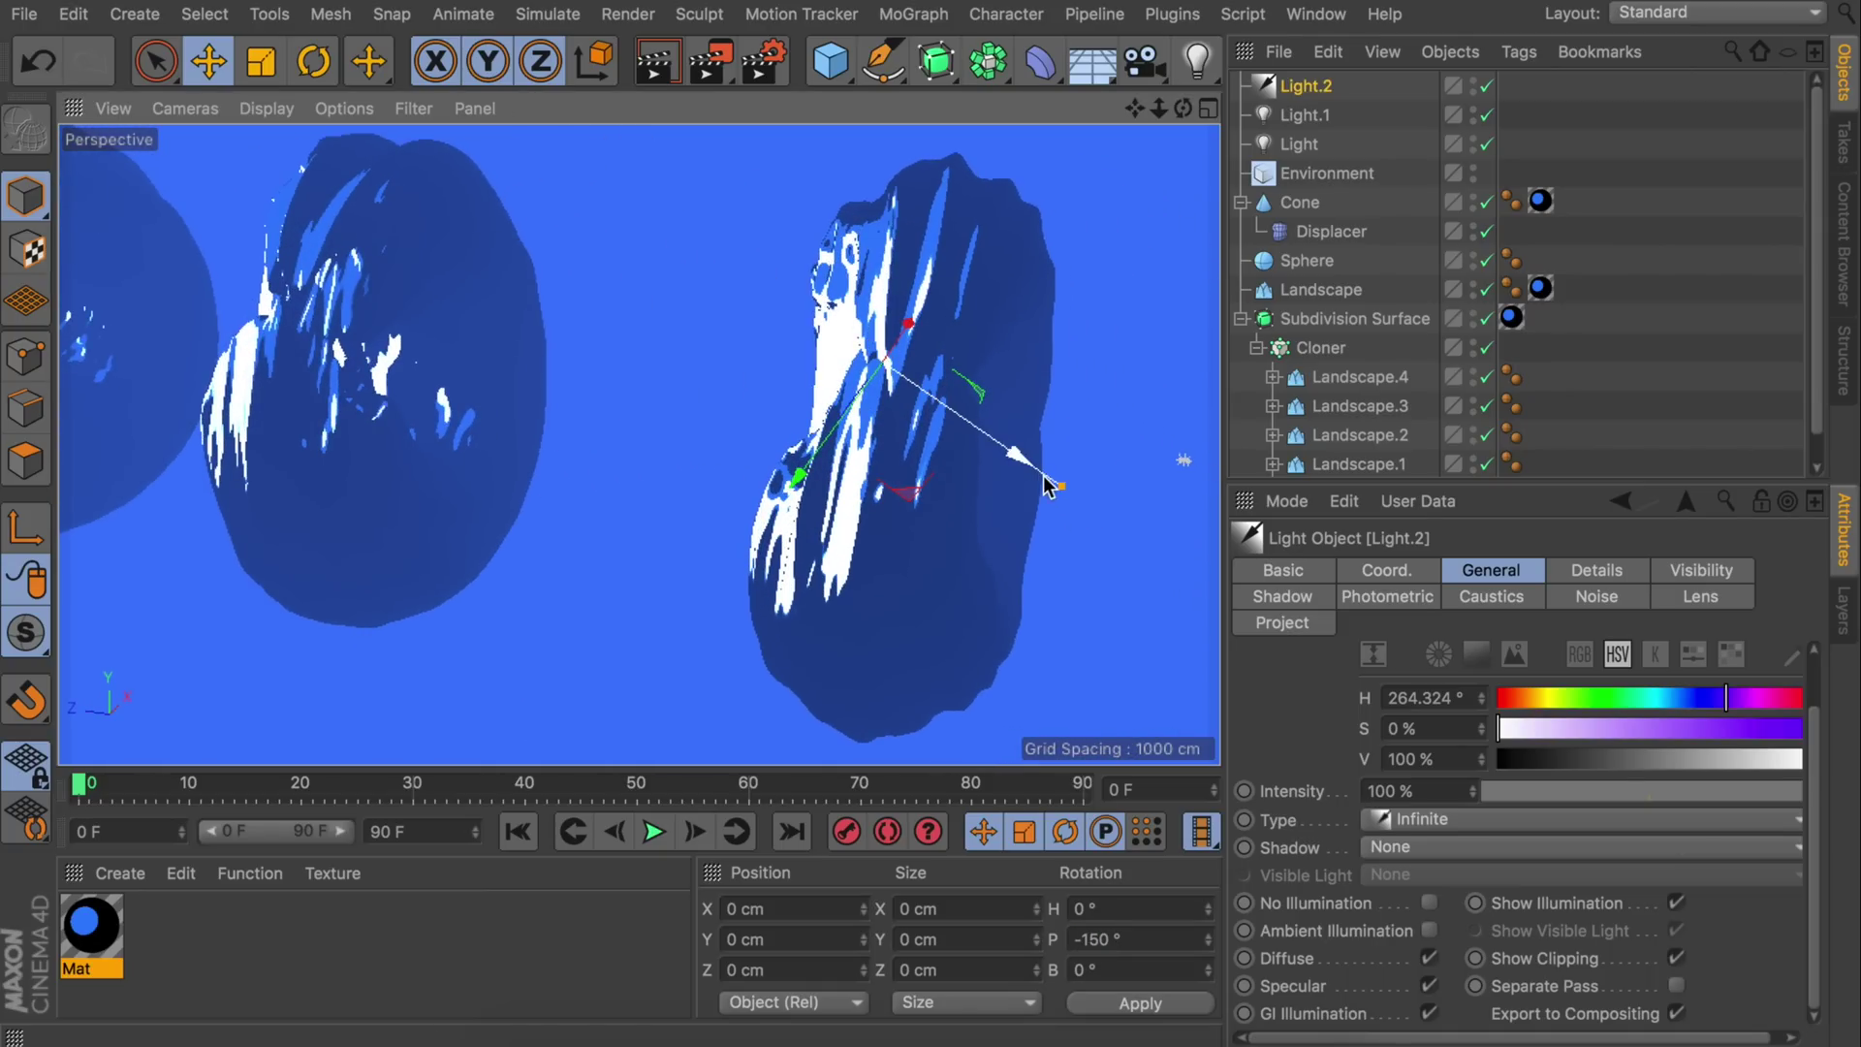
pyautogui.keyDown('alt'); pyautogui.moveTo(964, 465); pyautogui.dragTo(738, 407); pyautogui.keyUp('alt')
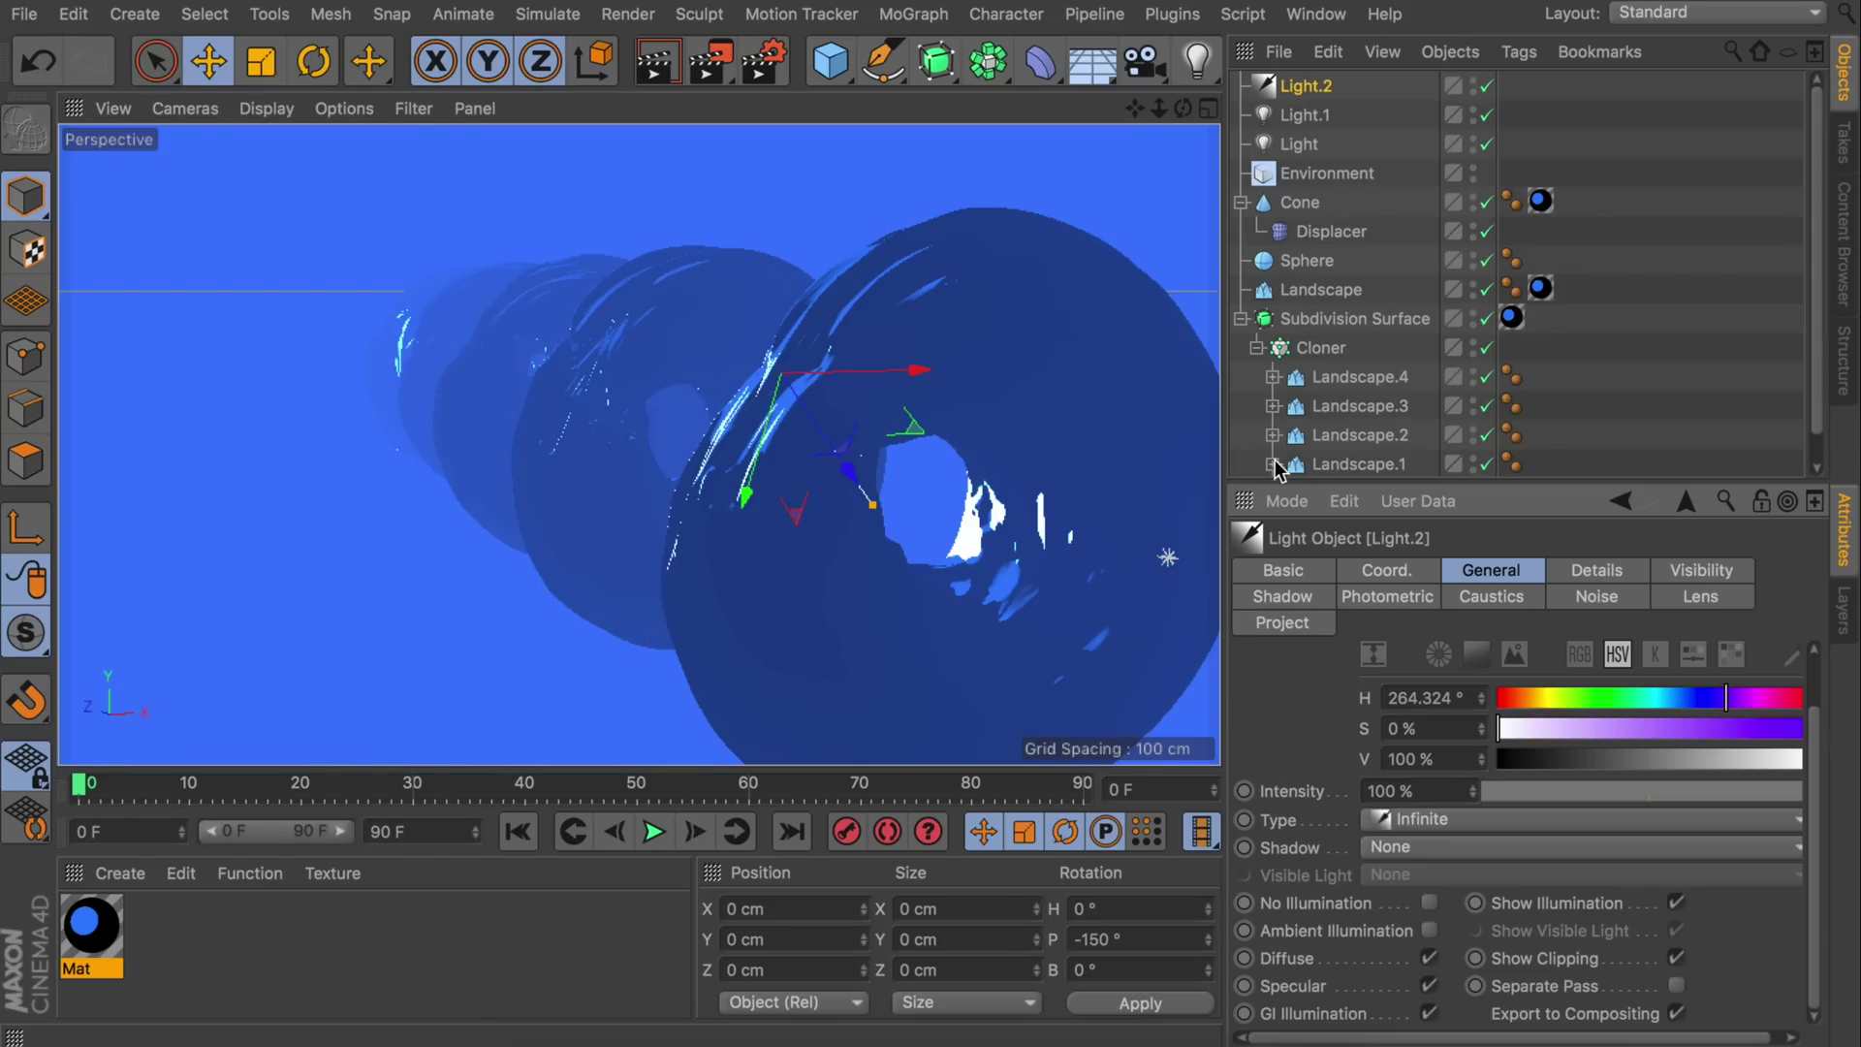
# - Copy and paste Light.2 as Light.3 and edit its pitch rotation field
pyautogui.hotkey('ctrl', 'c')
pyautogui.hotkey('ctrl', 'v')
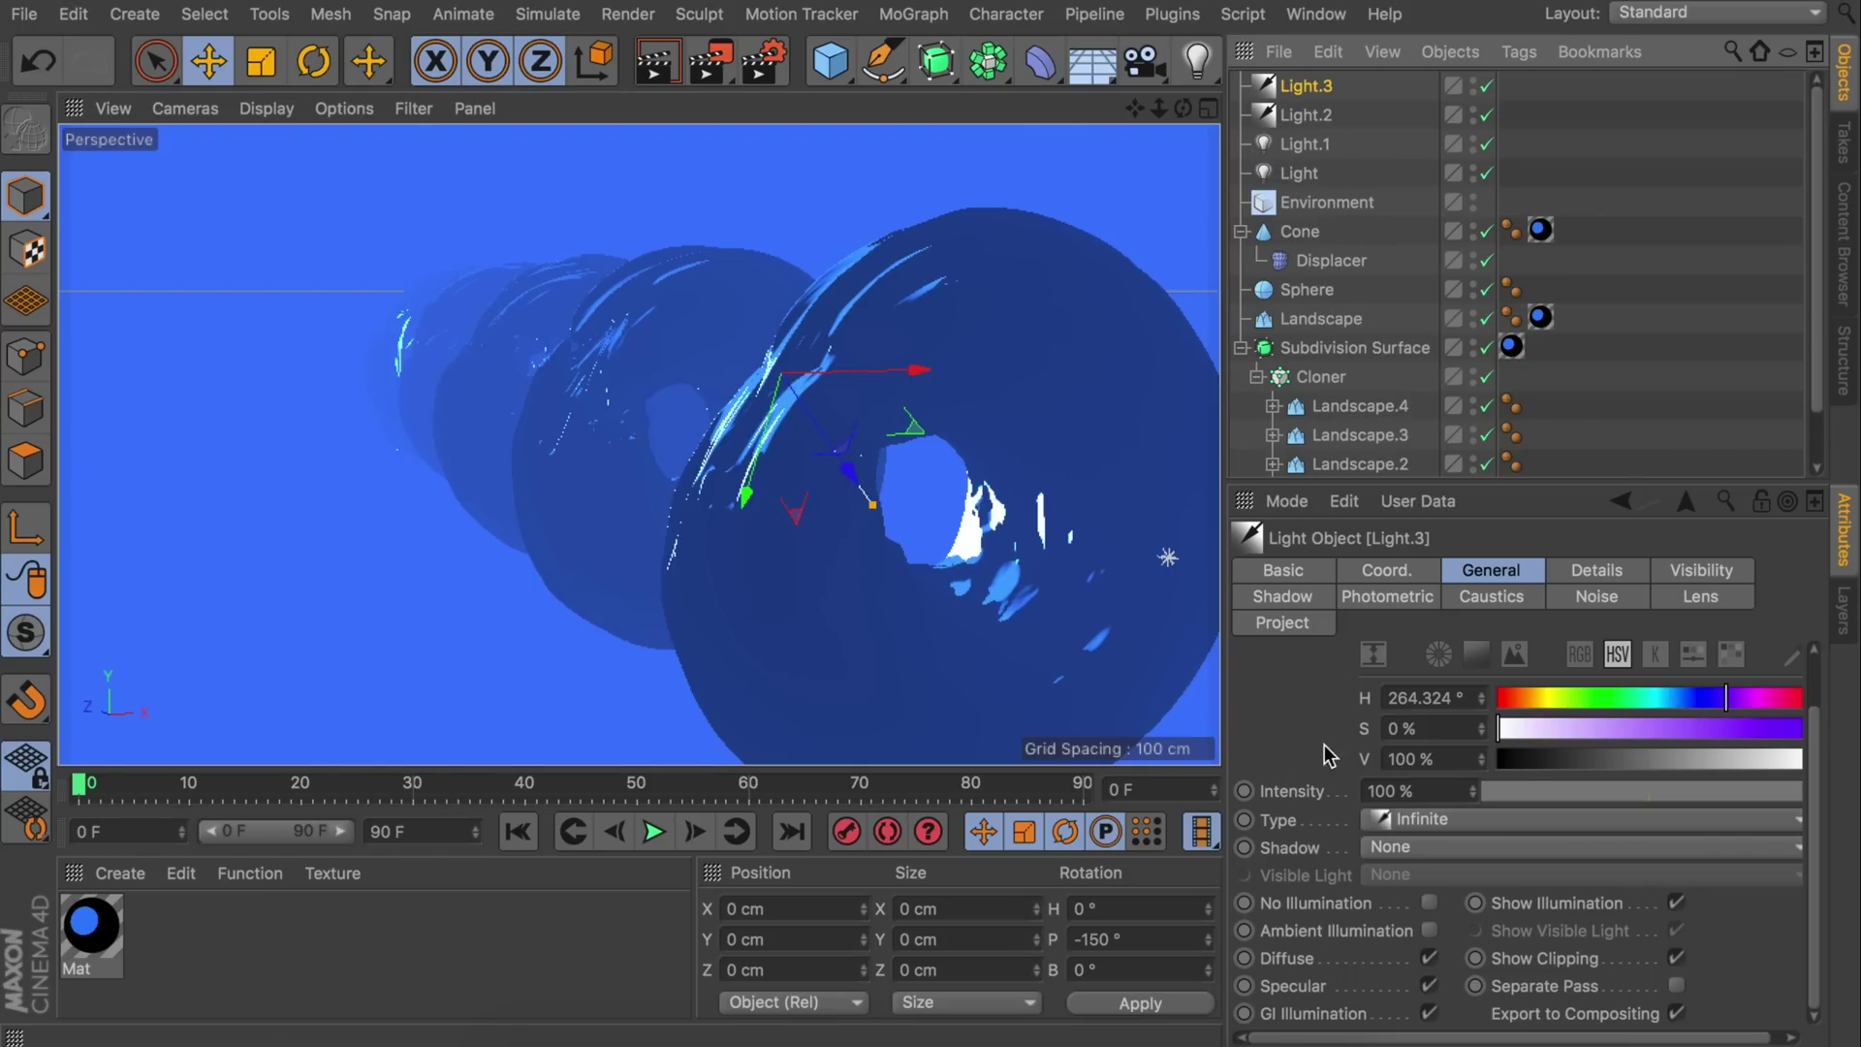
pyautogui.click(1110, 938)
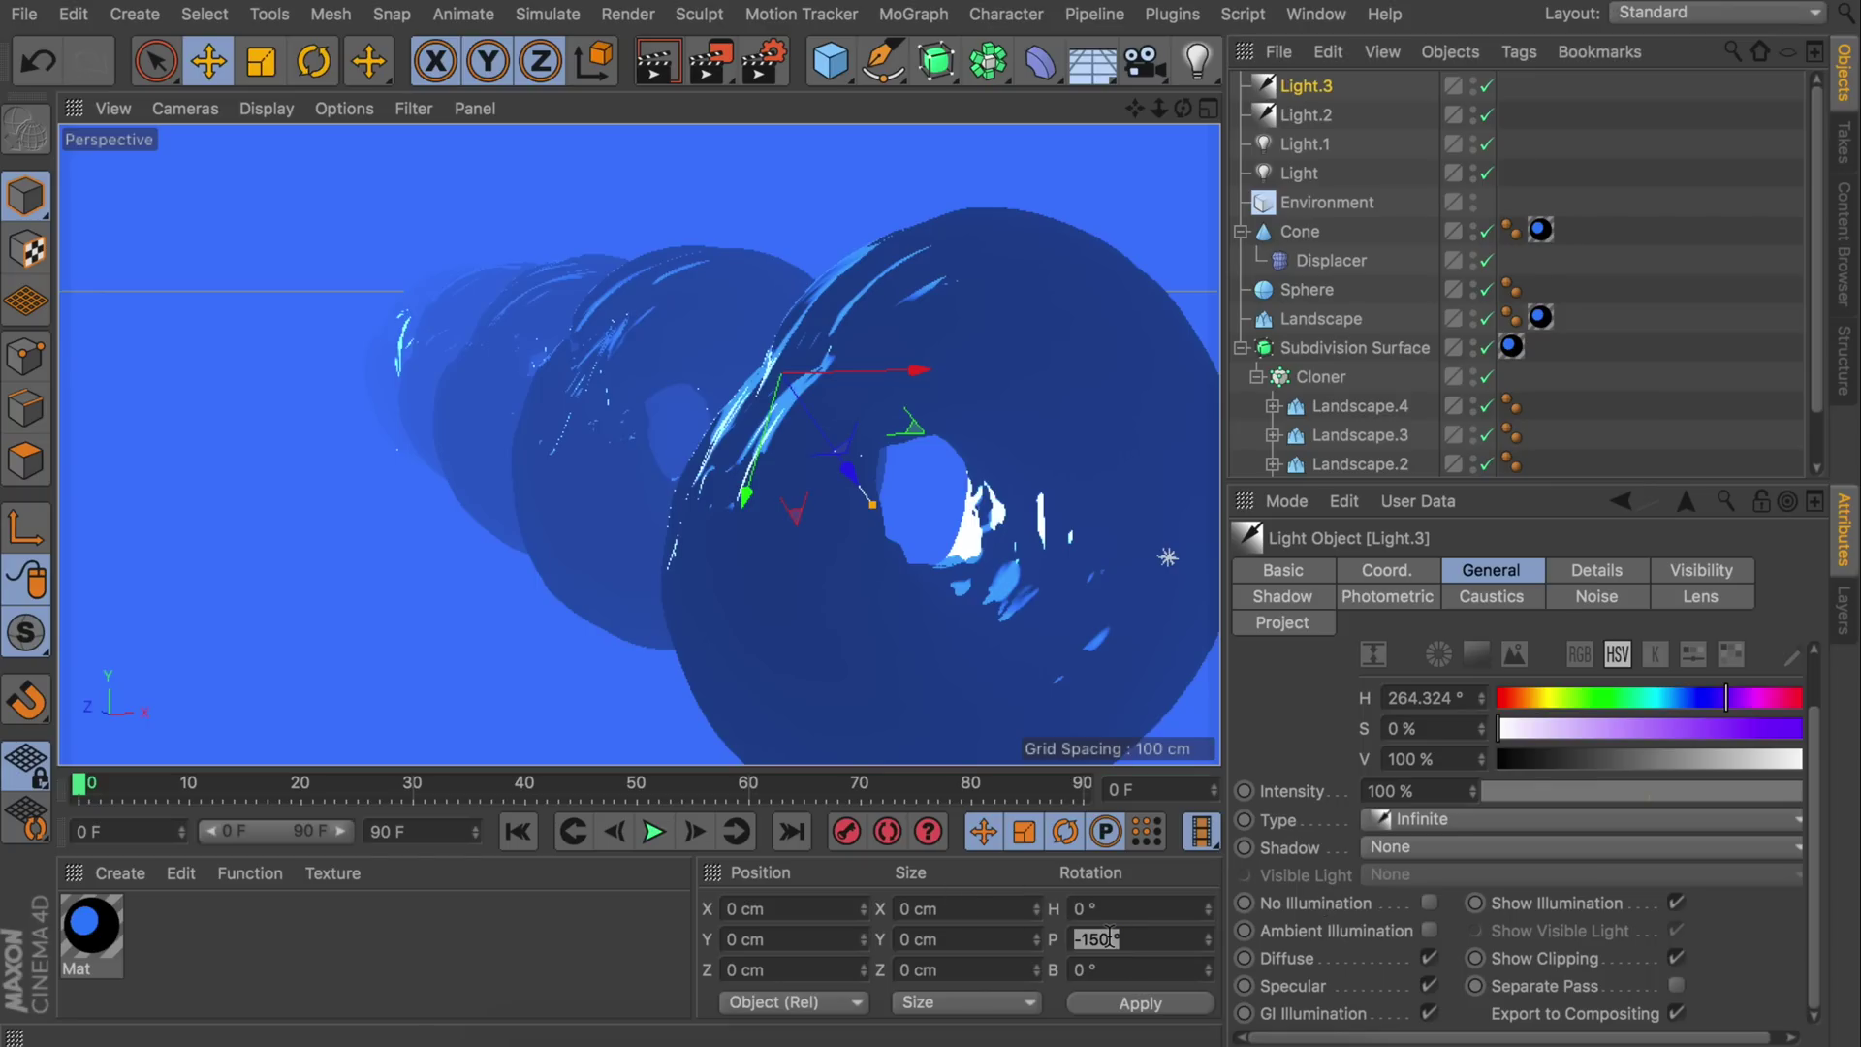
pyautogui.press('BackSpace')
# - Set Light.3's intensity to 15%
pyautogui.click(1407, 790)
pyautogui.write('14')
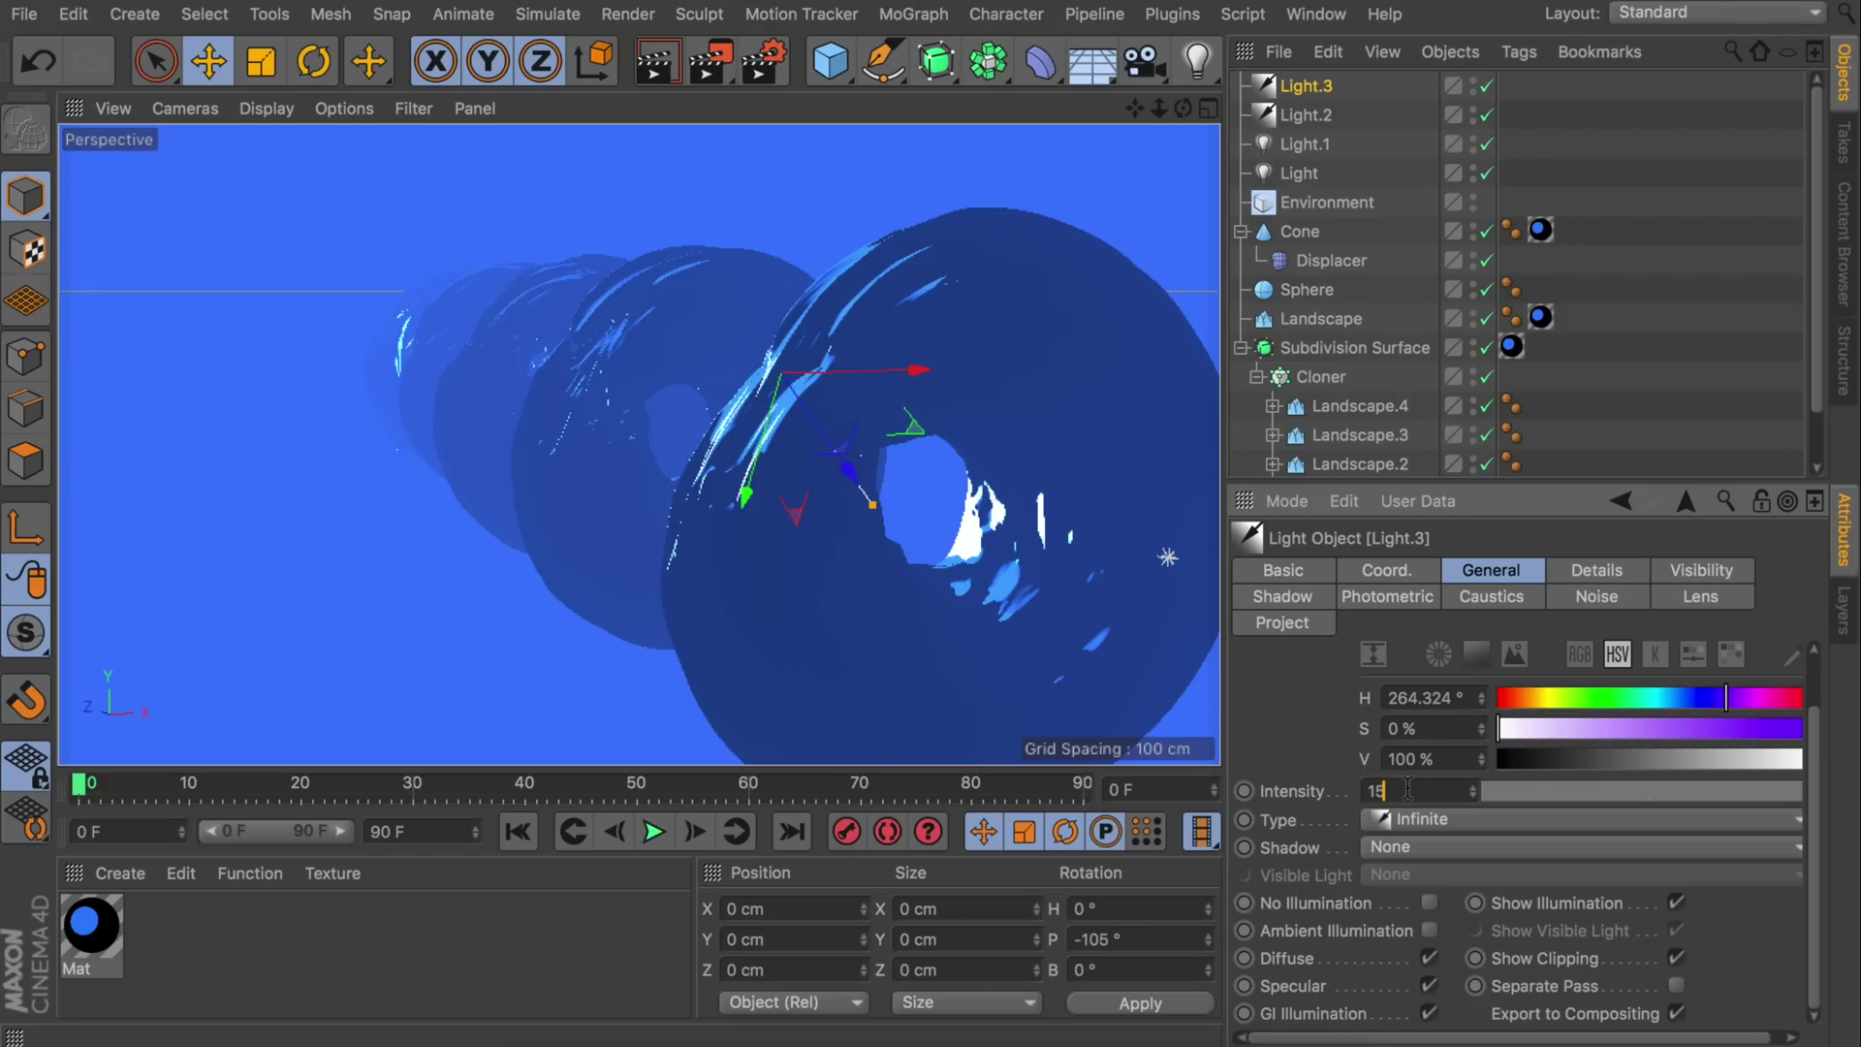
pyautogui.press('Return')
pyautogui.scroll(8, 829, 540)
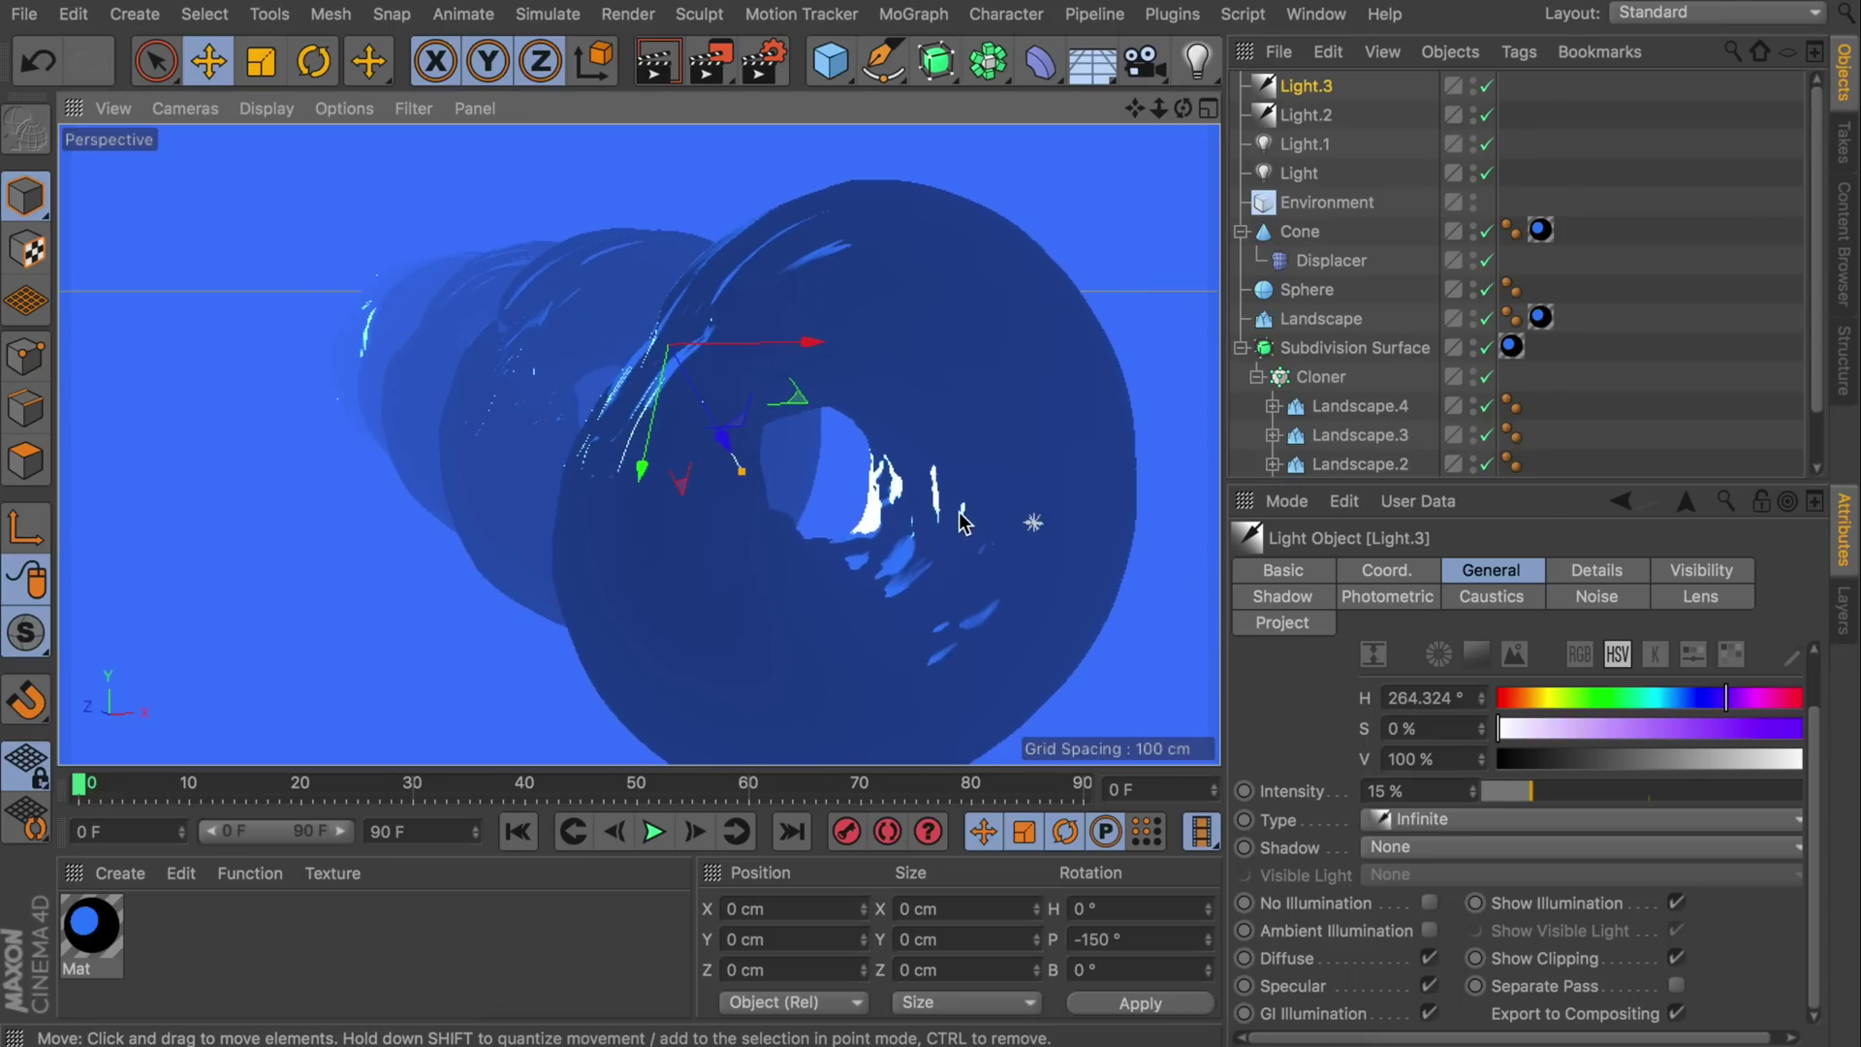
pyautogui.keyDown('alt'); pyautogui.moveTo(875, 609); pyautogui.dragTo(850, 555); pyautogui.keyUp('alt')
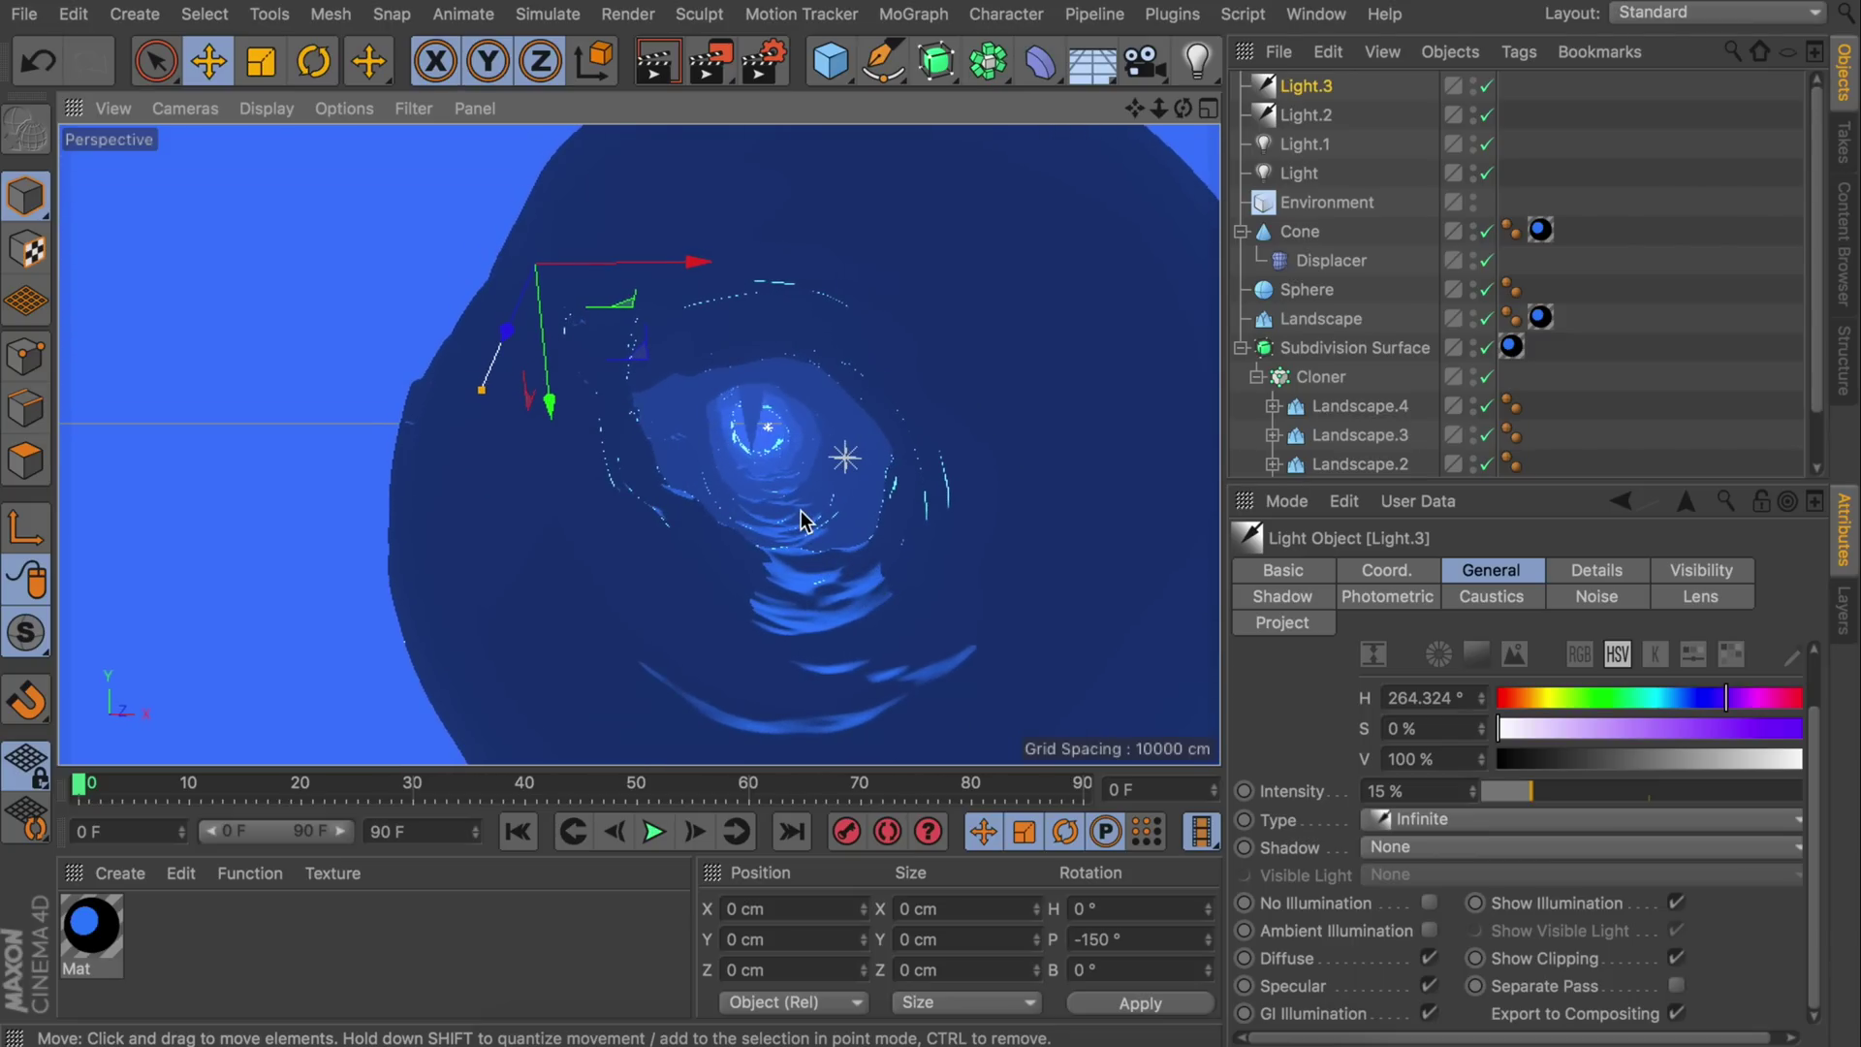
pyautogui.keyDown('alt'); pyautogui.moveTo(818, 490); pyautogui.dragTo(866, 421, button='right'); pyautogui.keyUp('alt')
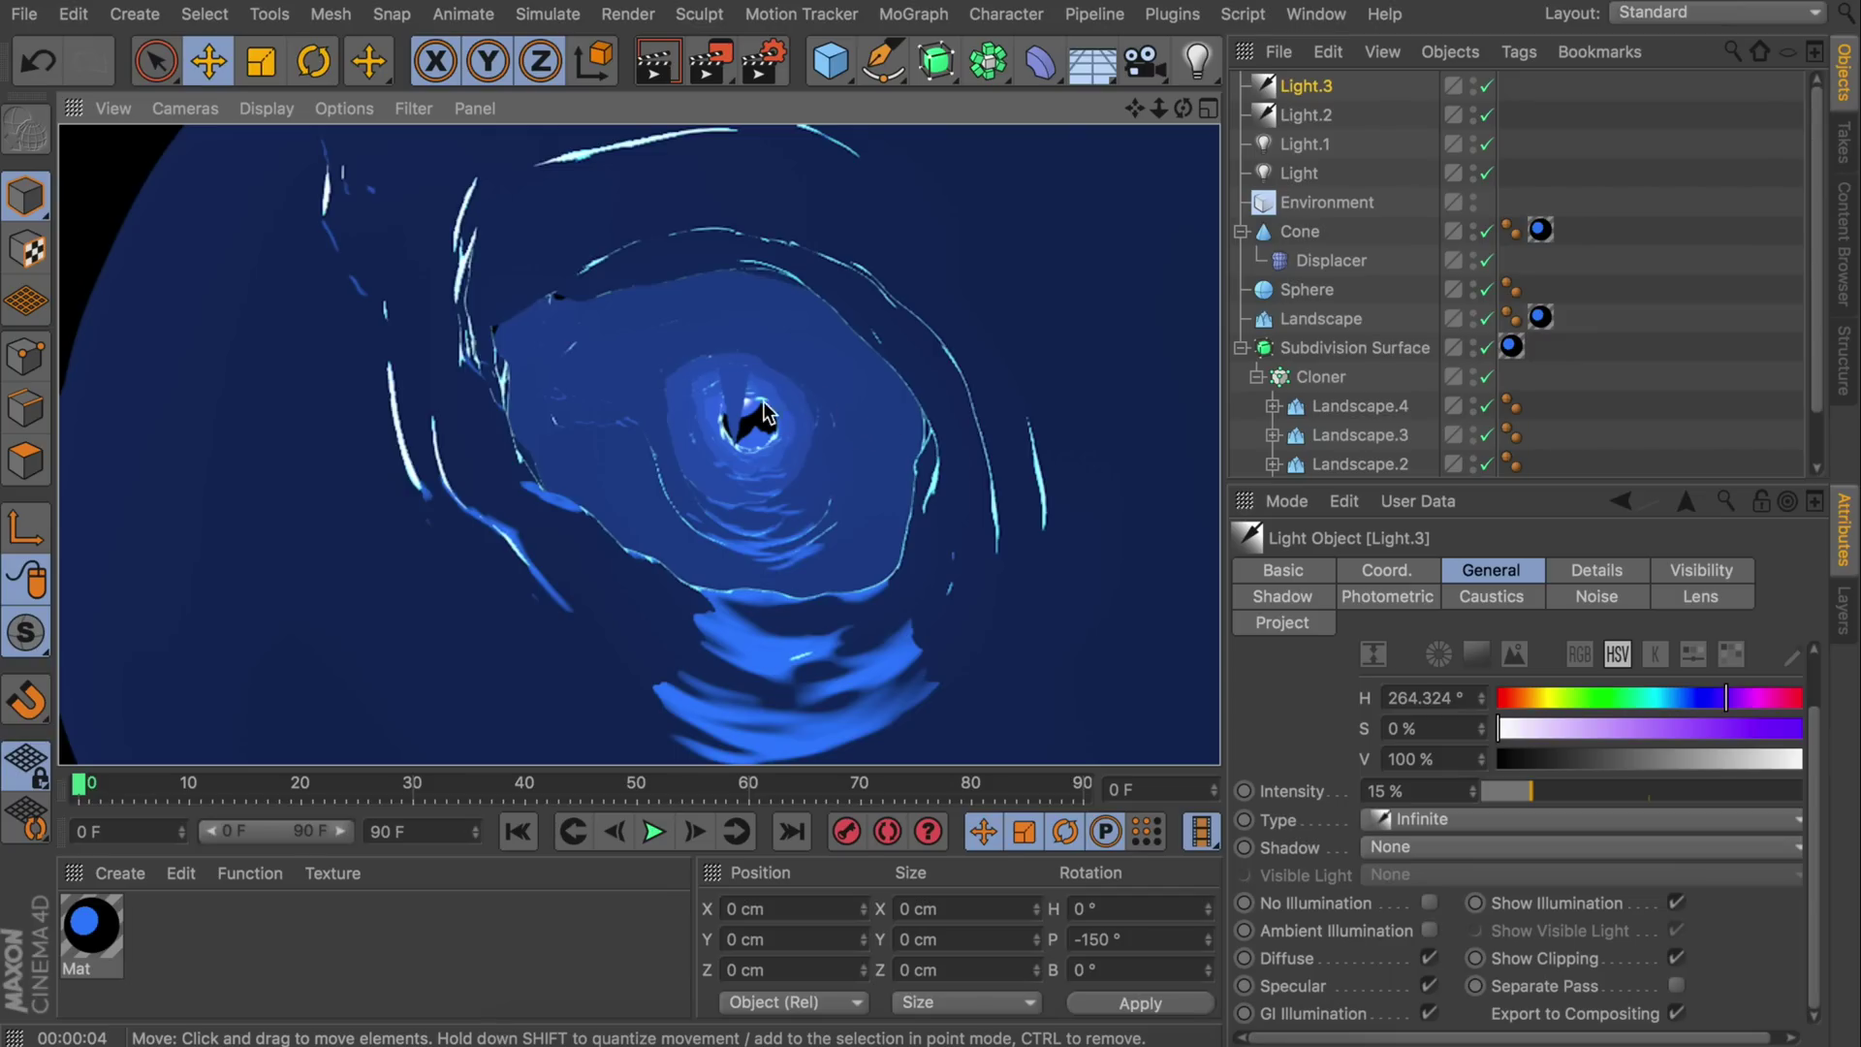
# - Add a Background object and create a new material, Mat.1
pyautogui.click(1092, 60)
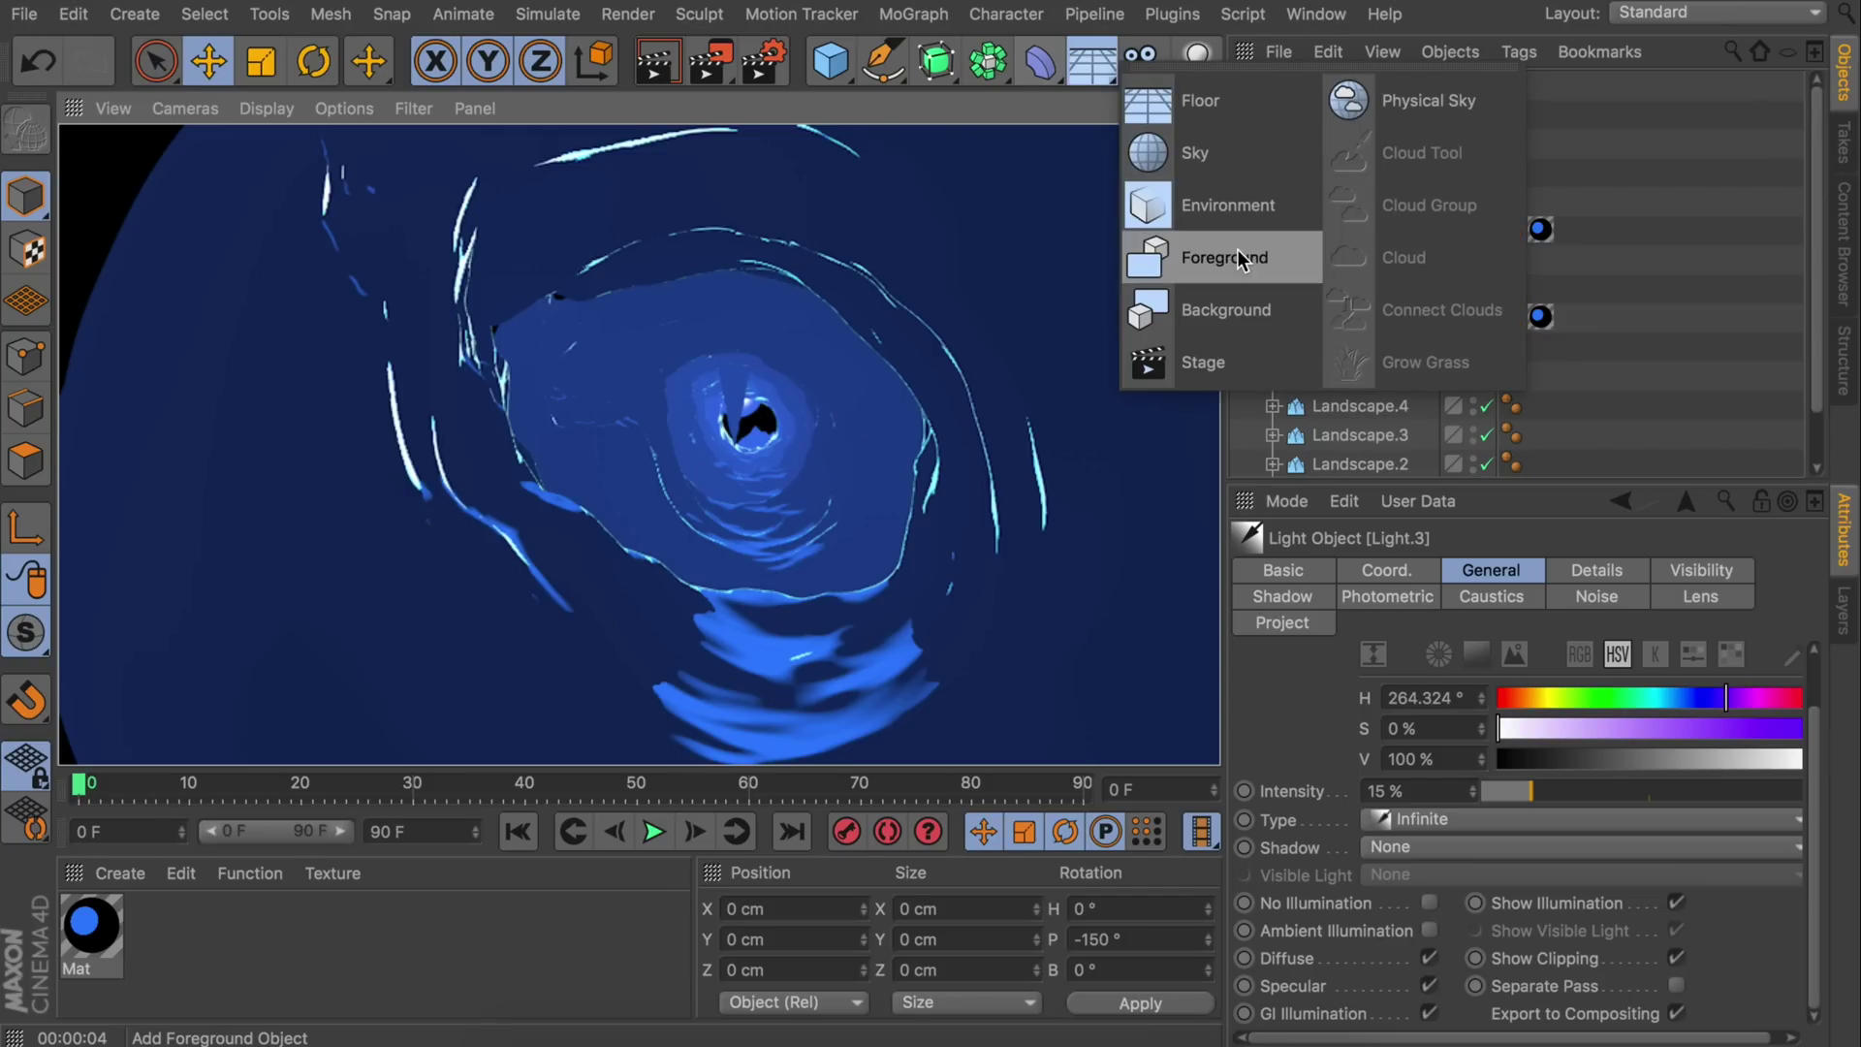
pyautogui.click(1223, 311)
pyautogui.doubleClick(281, 921)
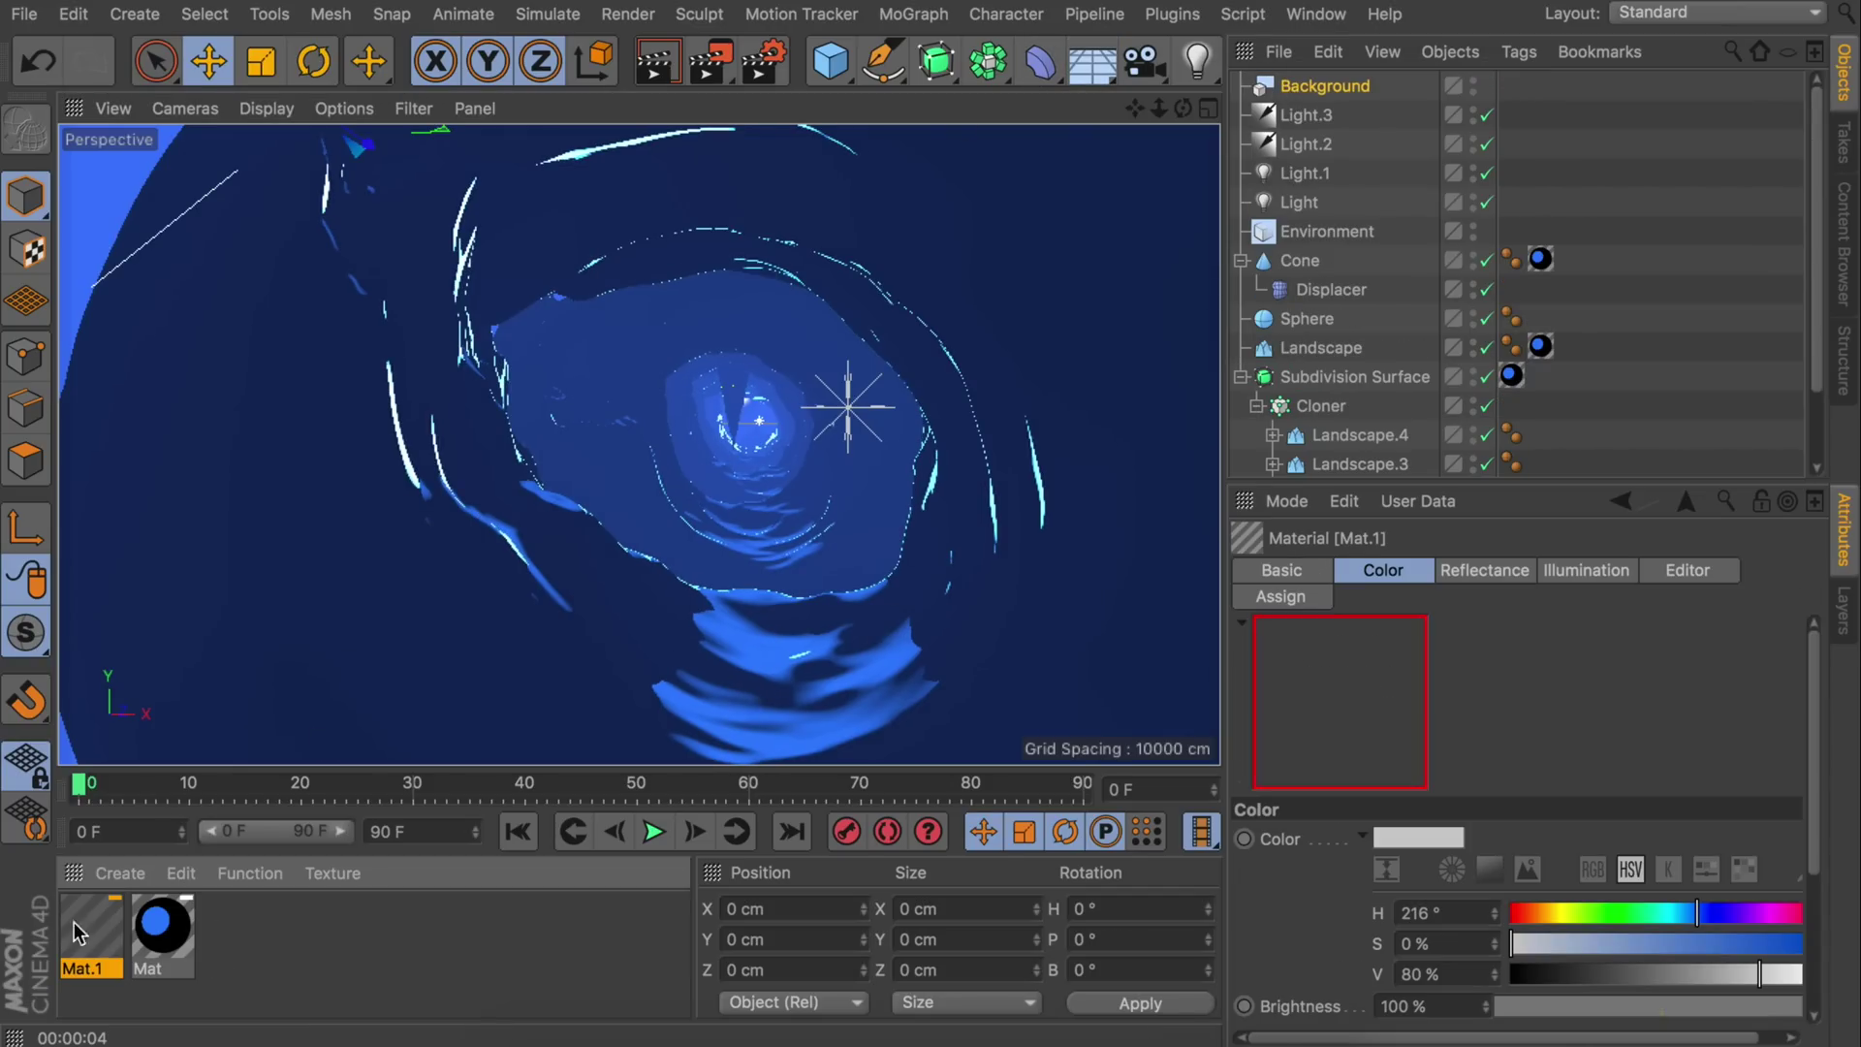
pyautogui.doubleClick(94, 931)
# - Give Mat.1 a light-blue luminance with Color off, and apply it to the Background
pyautogui.click(582, 382)
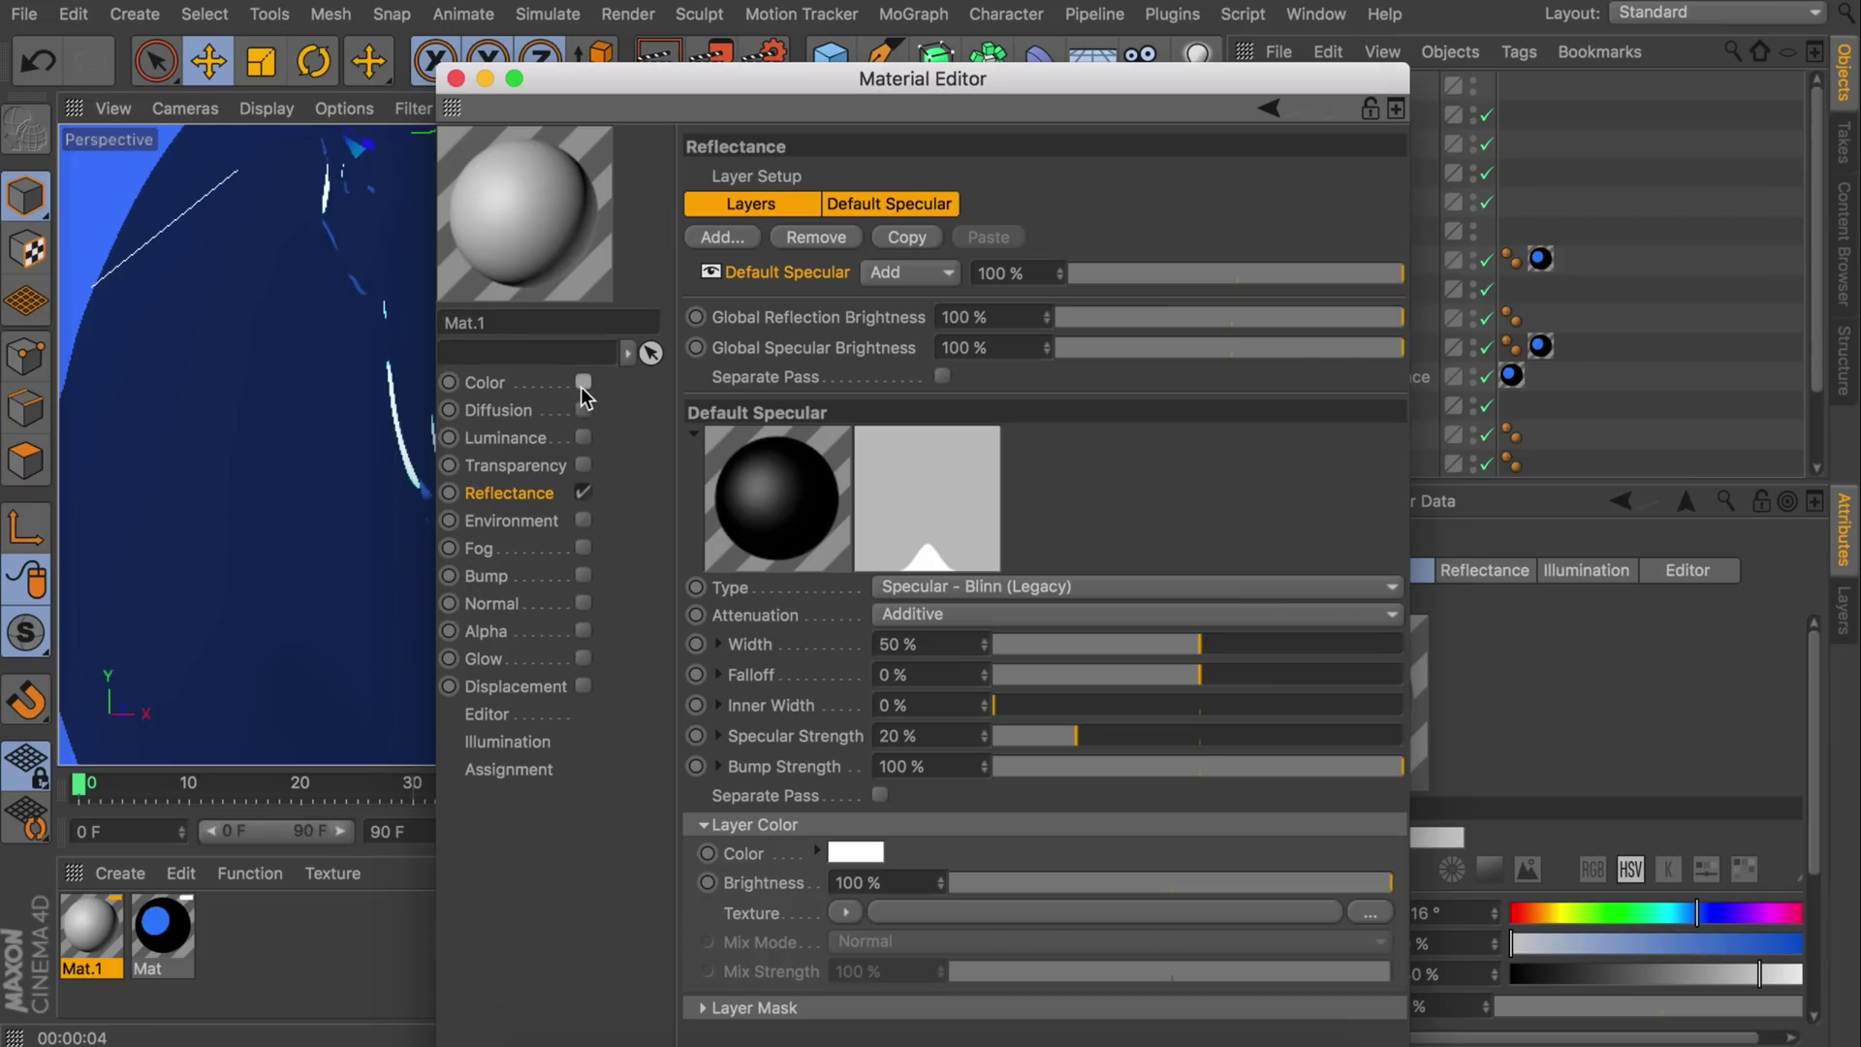
pyautogui.click(583, 438)
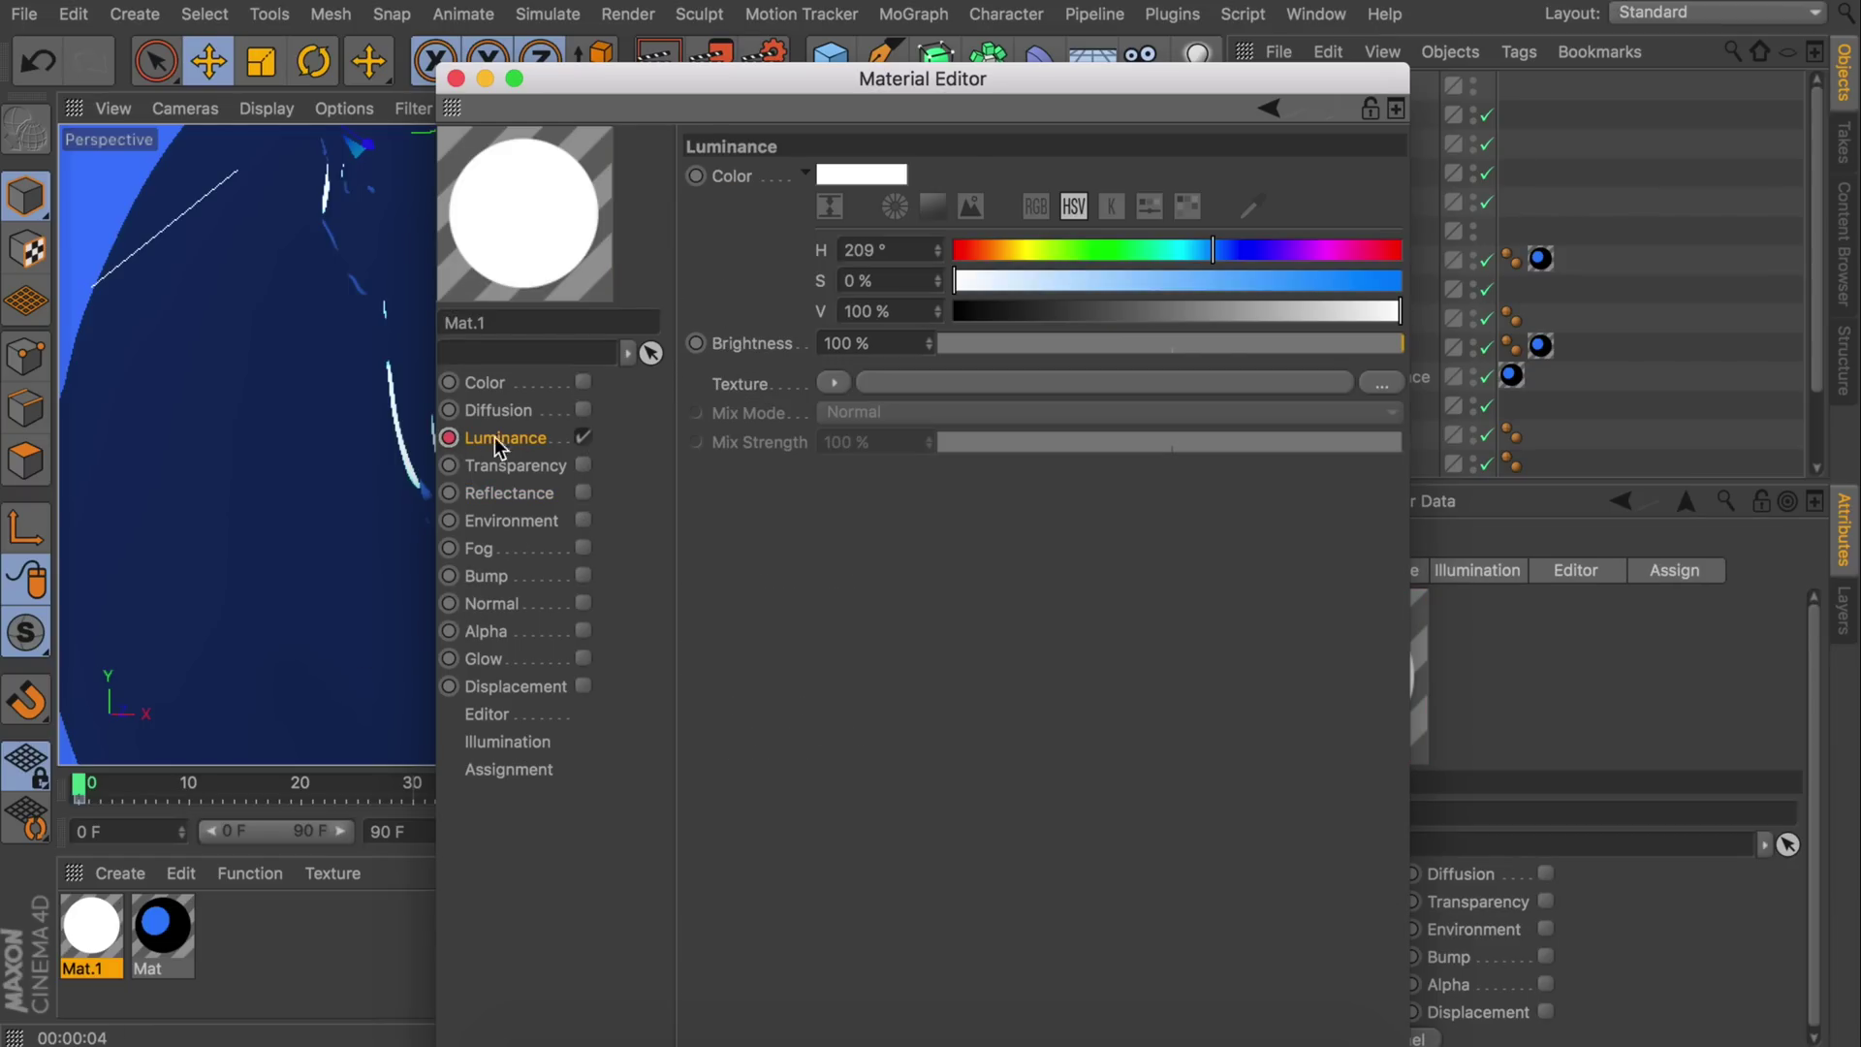
pyautogui.moveTo(828, 95); pyautogui.dragTo(1275, 101)
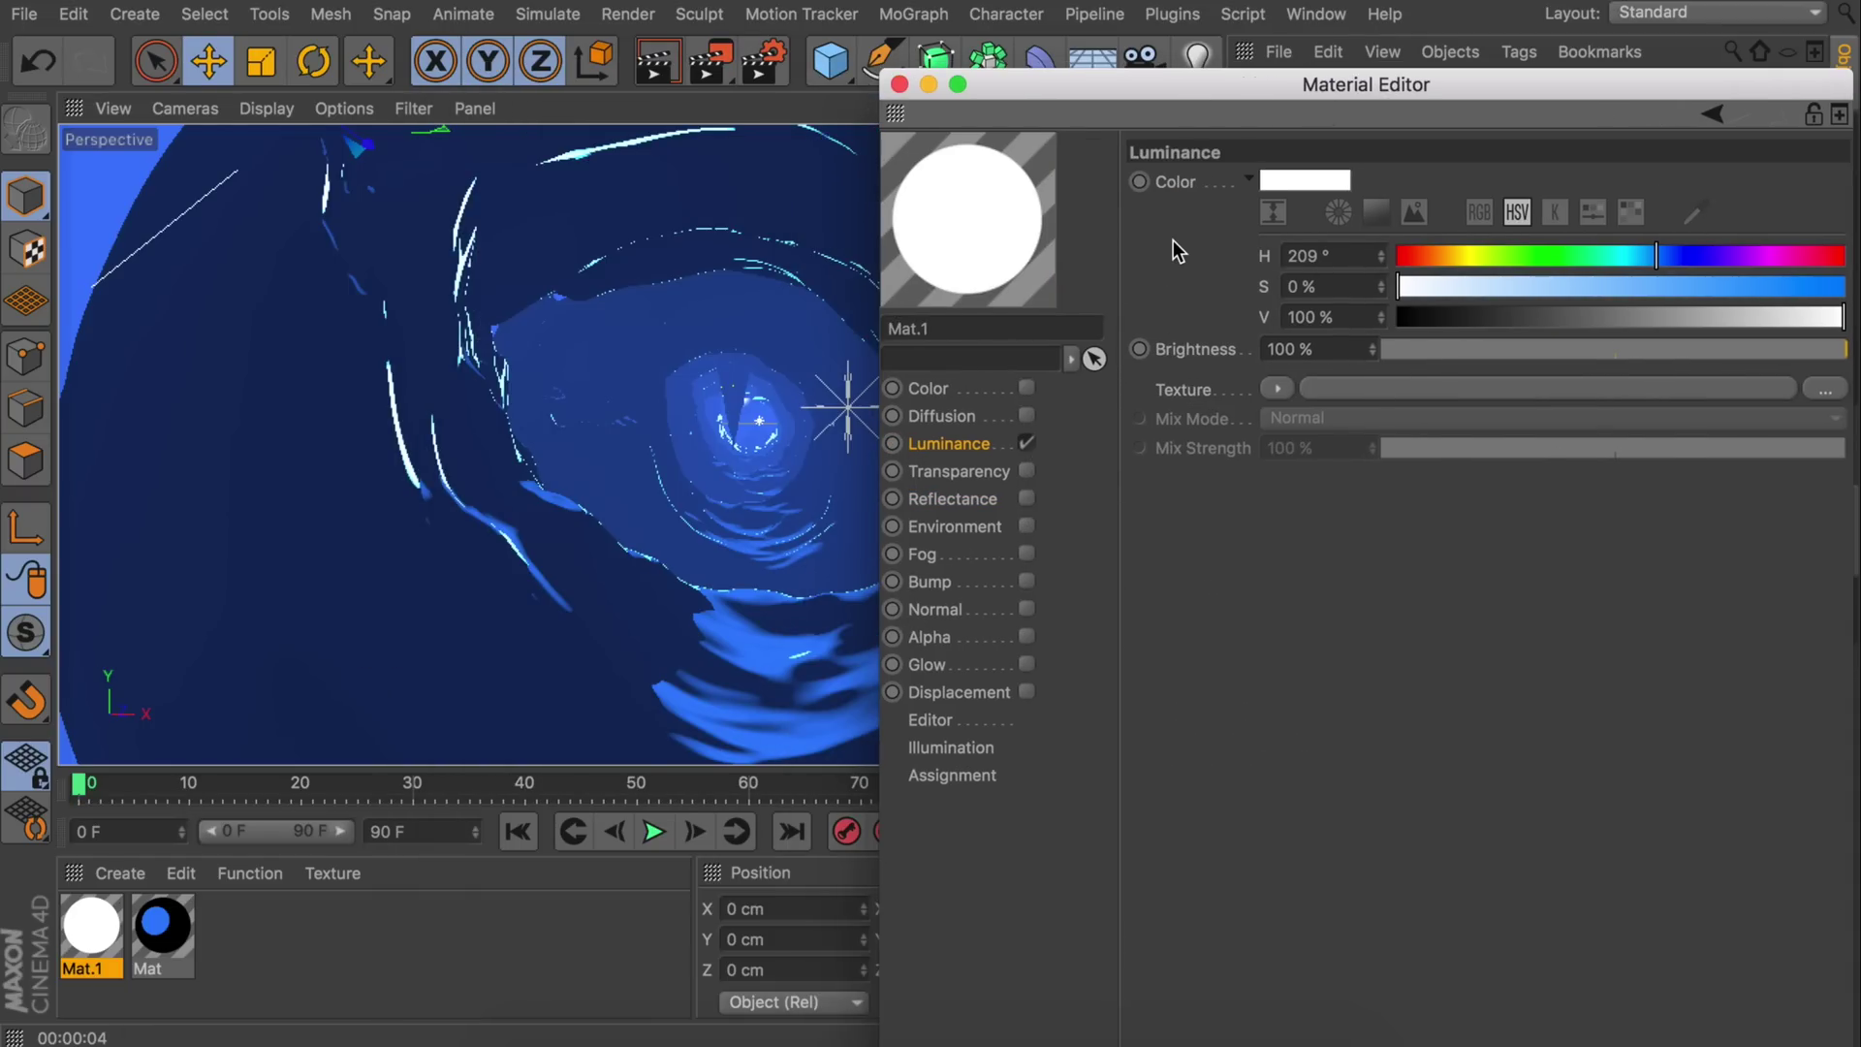
pyautogui.click(1314, 255)
pyautogui.press('super+v')
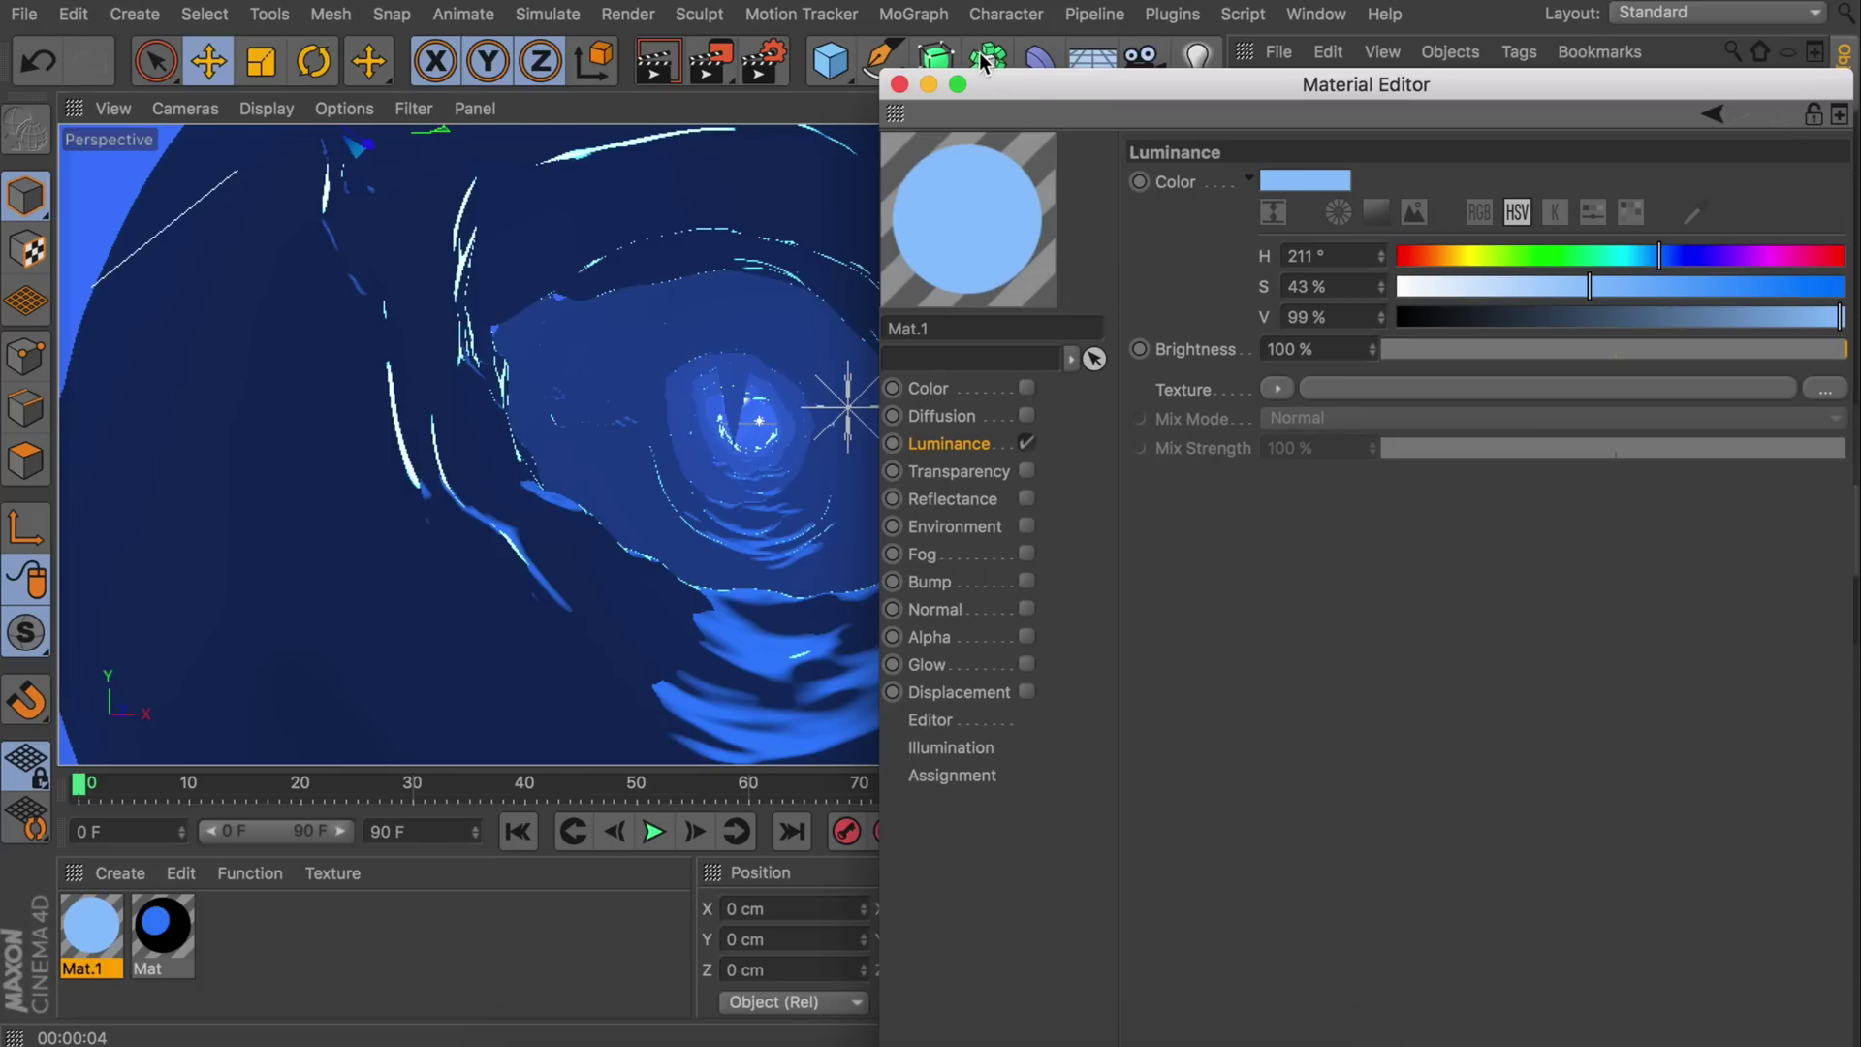
pyautogui.click(900, 85)
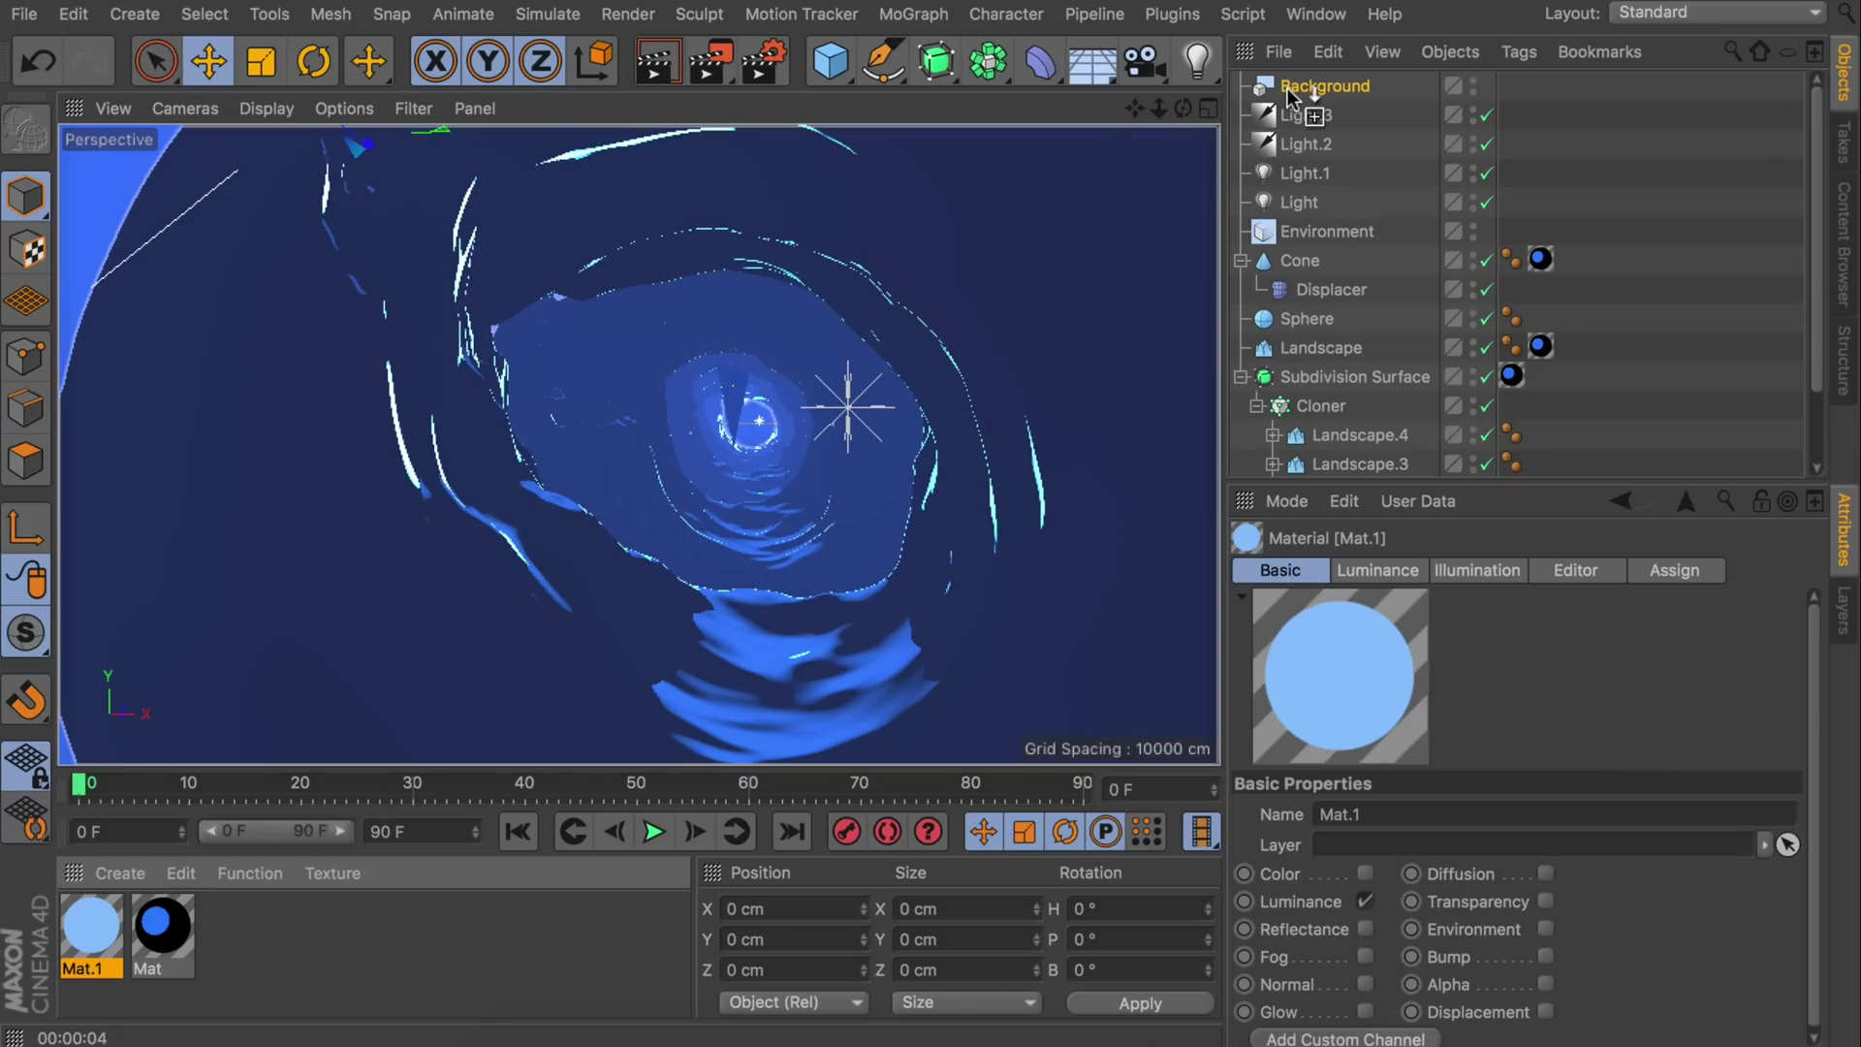
pyautogui.moveTo(1287, 89); pyautogui.dragTo(1290, 89)
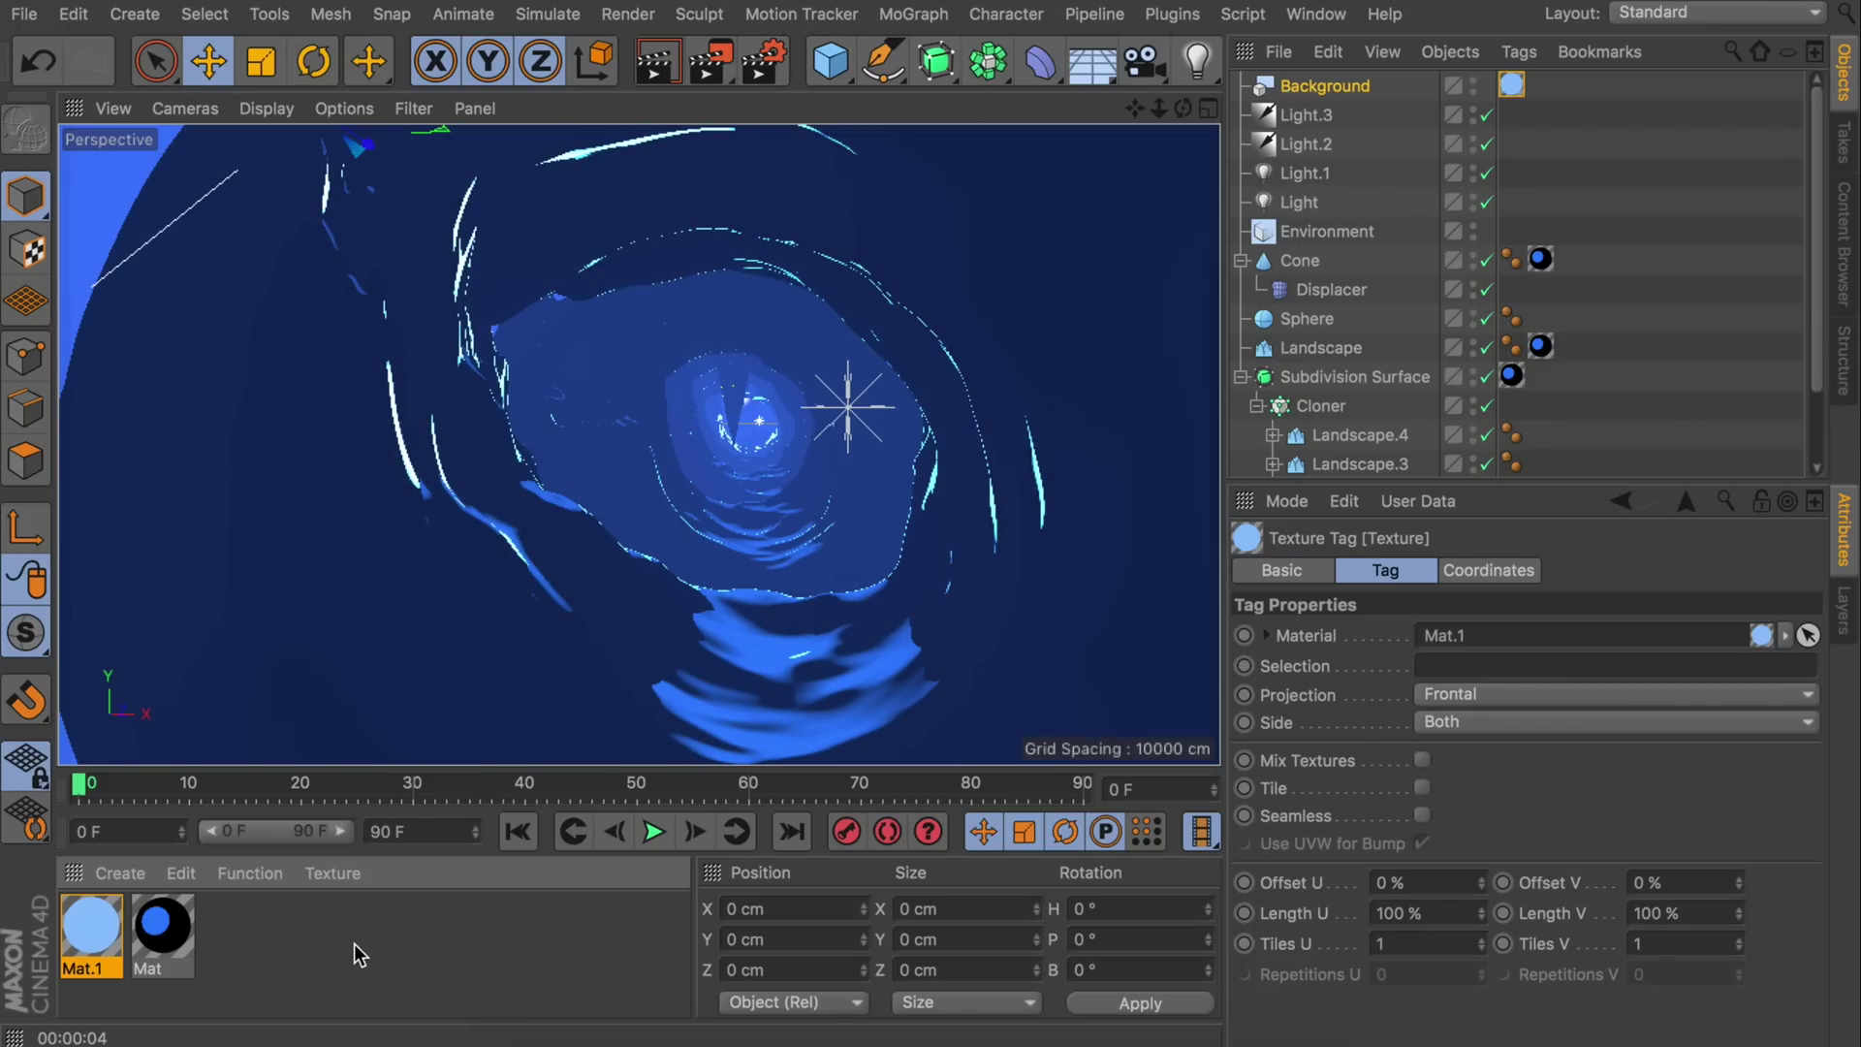
# - Create Mat.2 with Color disabled and Luminance enabled
pyautogui.doubleClick(361, 958)
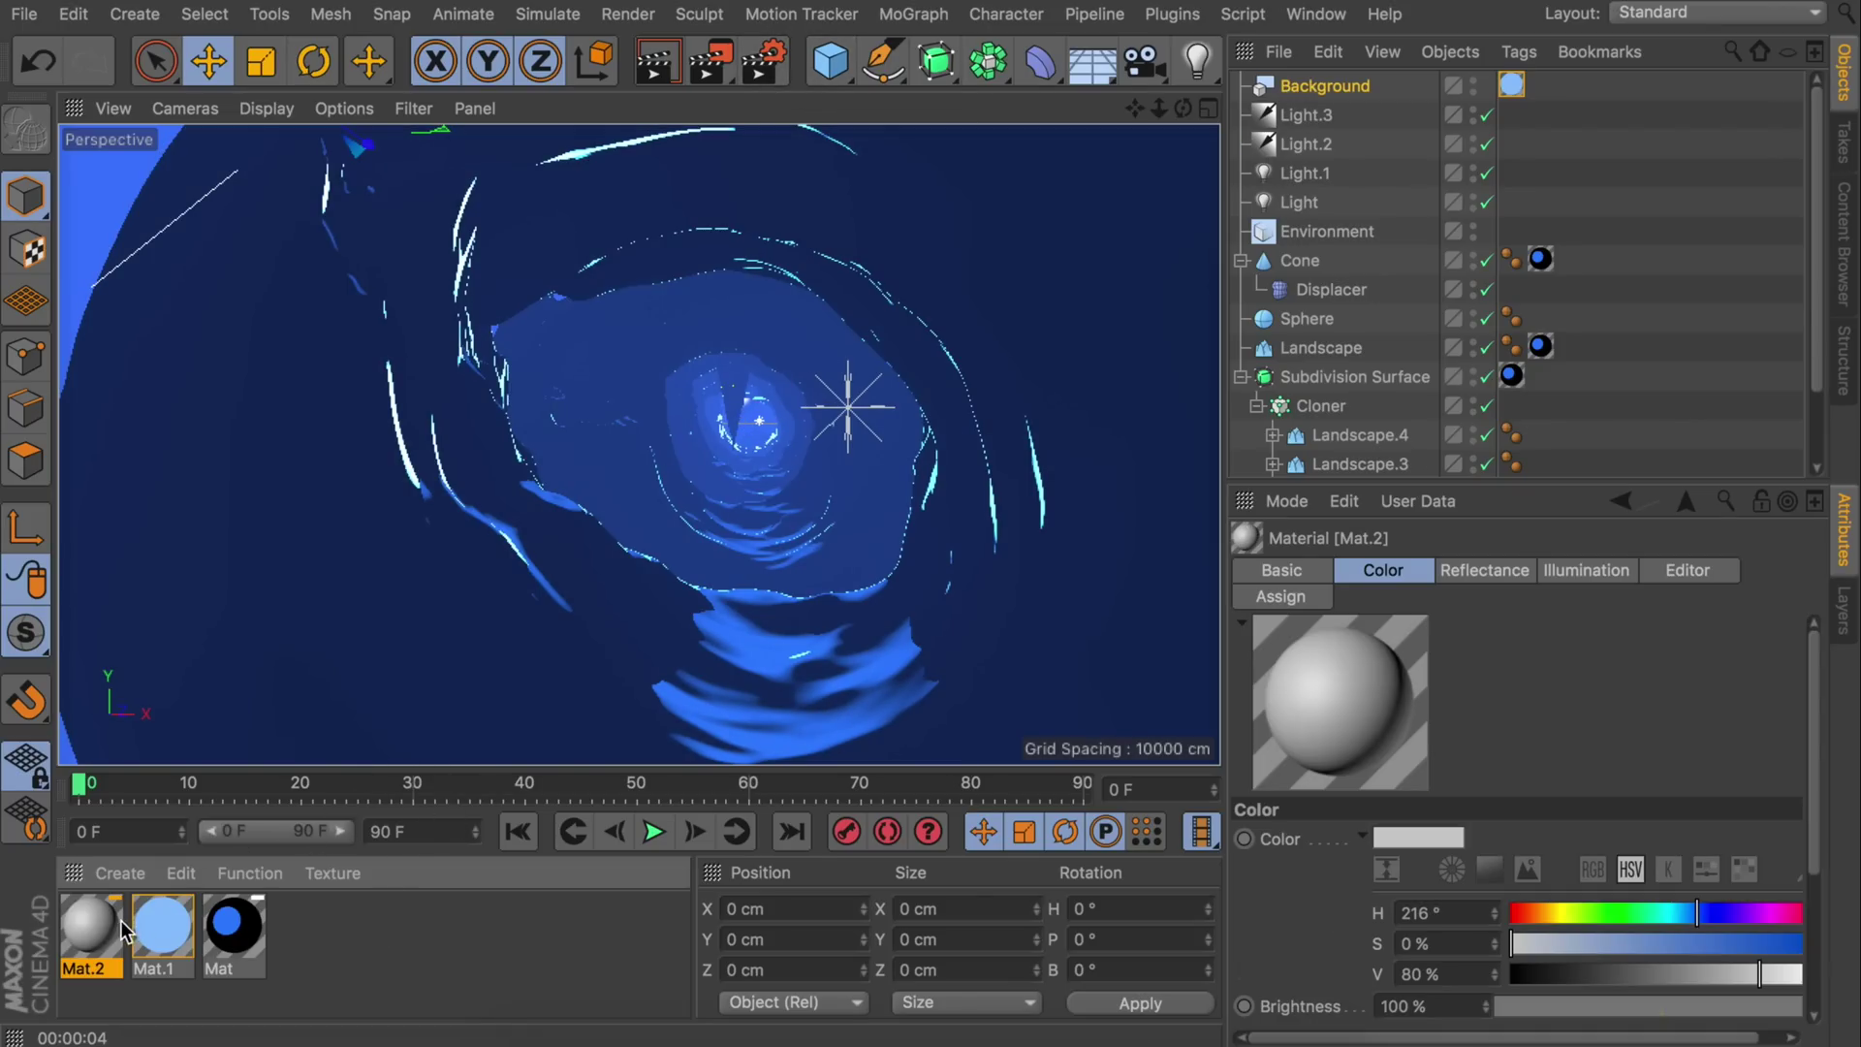
pyautogui.doubleClick(107, 929)
pyautogui.click(582, 382)
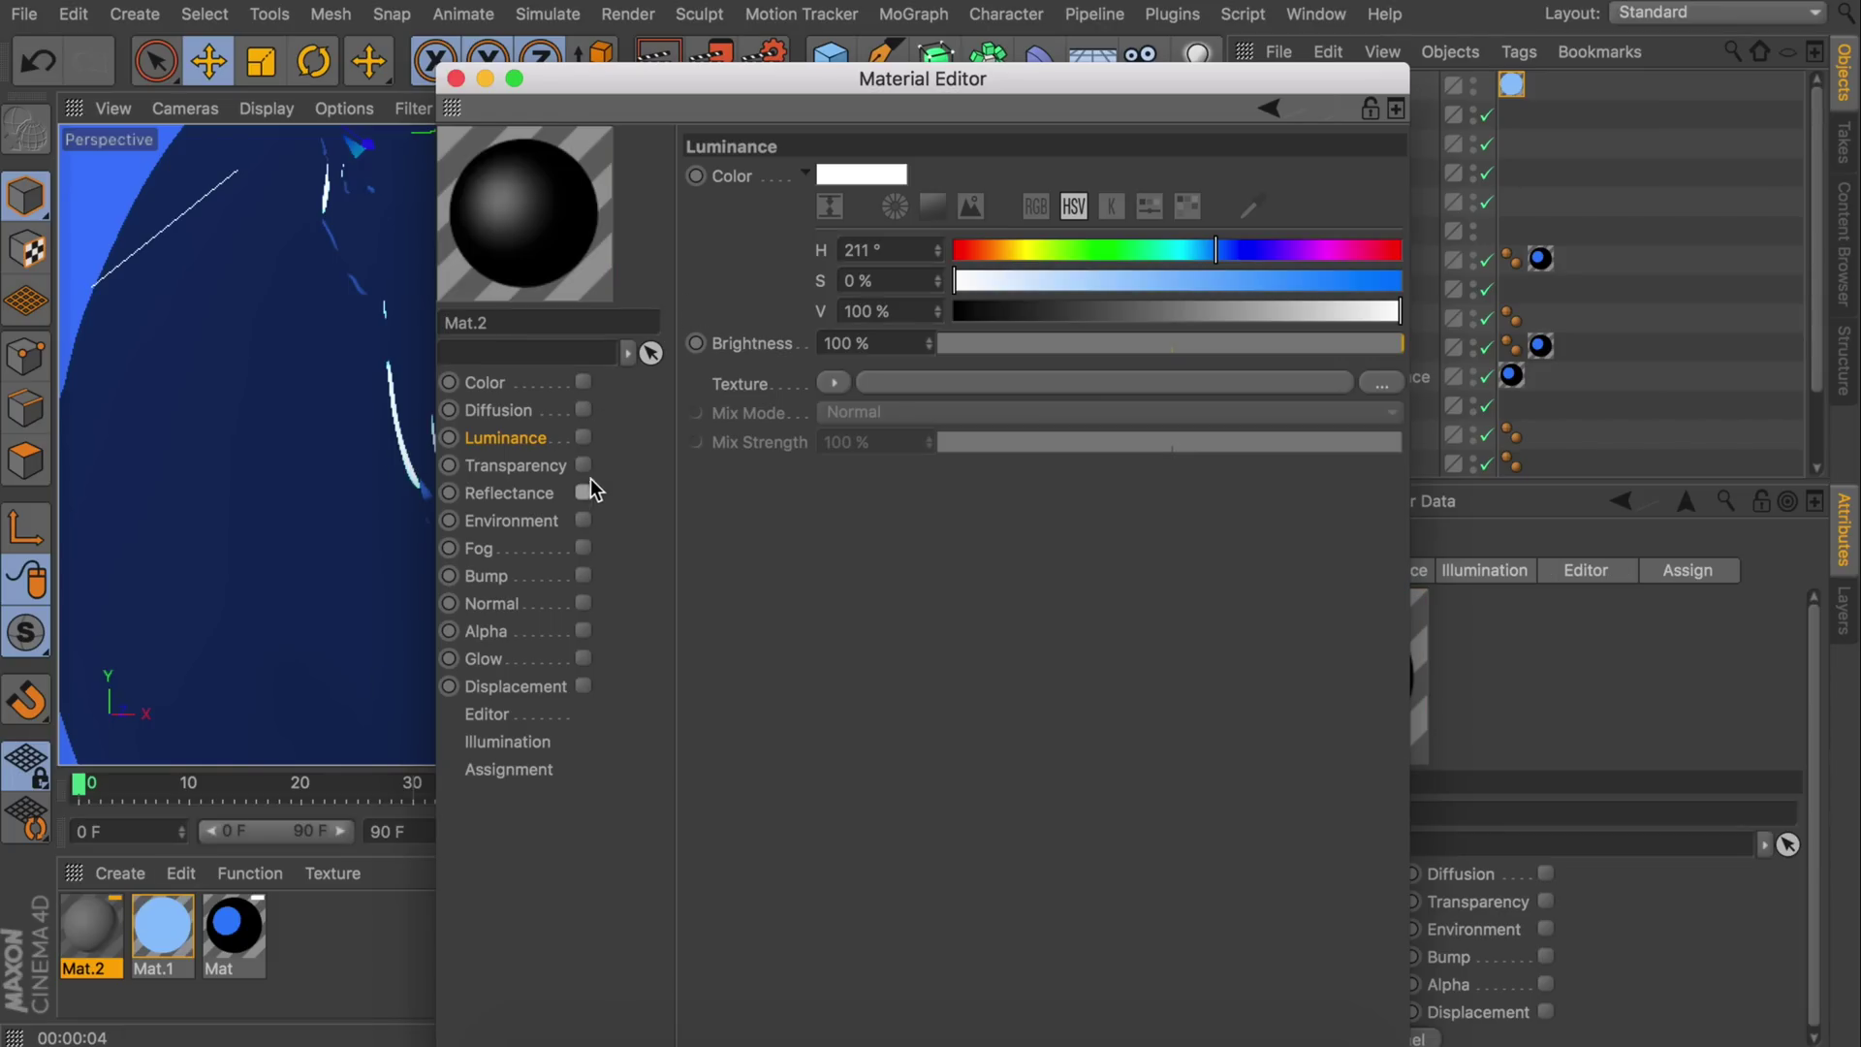
pyautogui.click(583, 437)
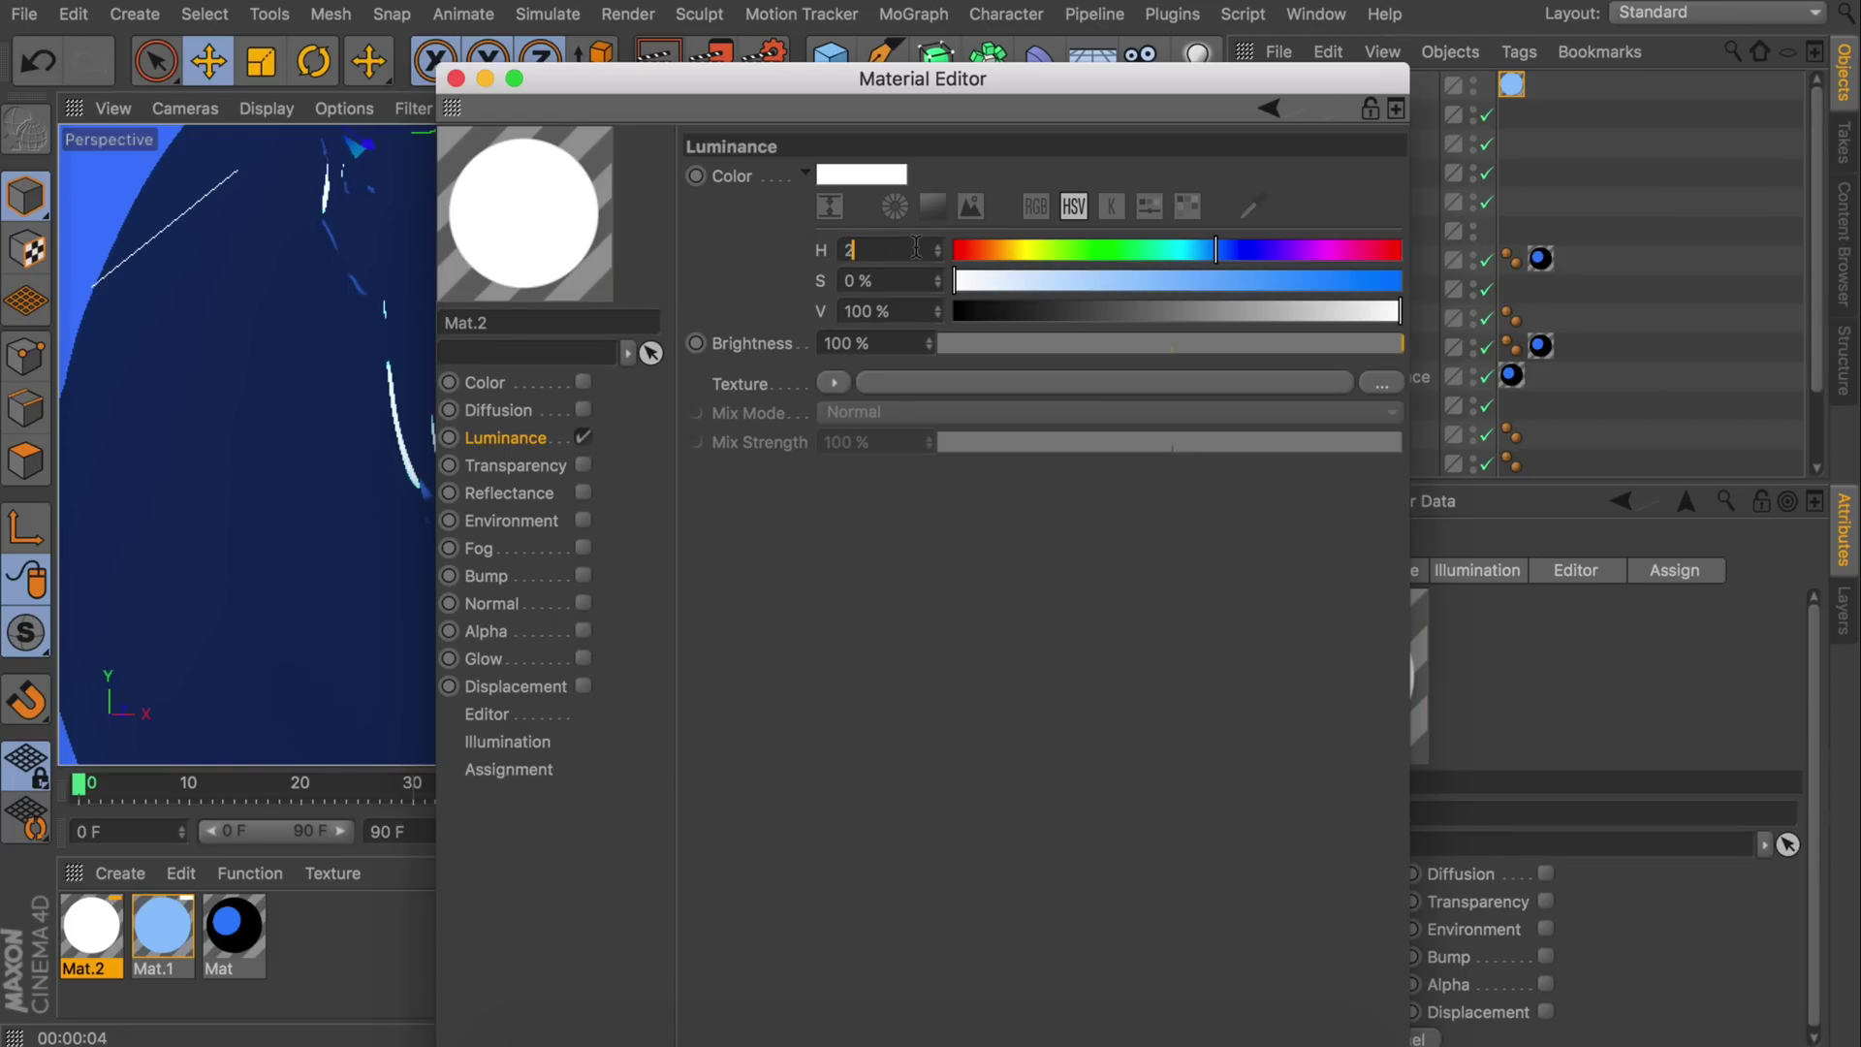
# - Set Mat.2's luminance colour to H209 S43 V99 at 300% brightness
pyautogui.write('09')
pyautogui.press('Tab')
pyautogui.write('43')
pyautogui.press('Tab')
pyautogui.write('99')
pyautogui.press('Return')
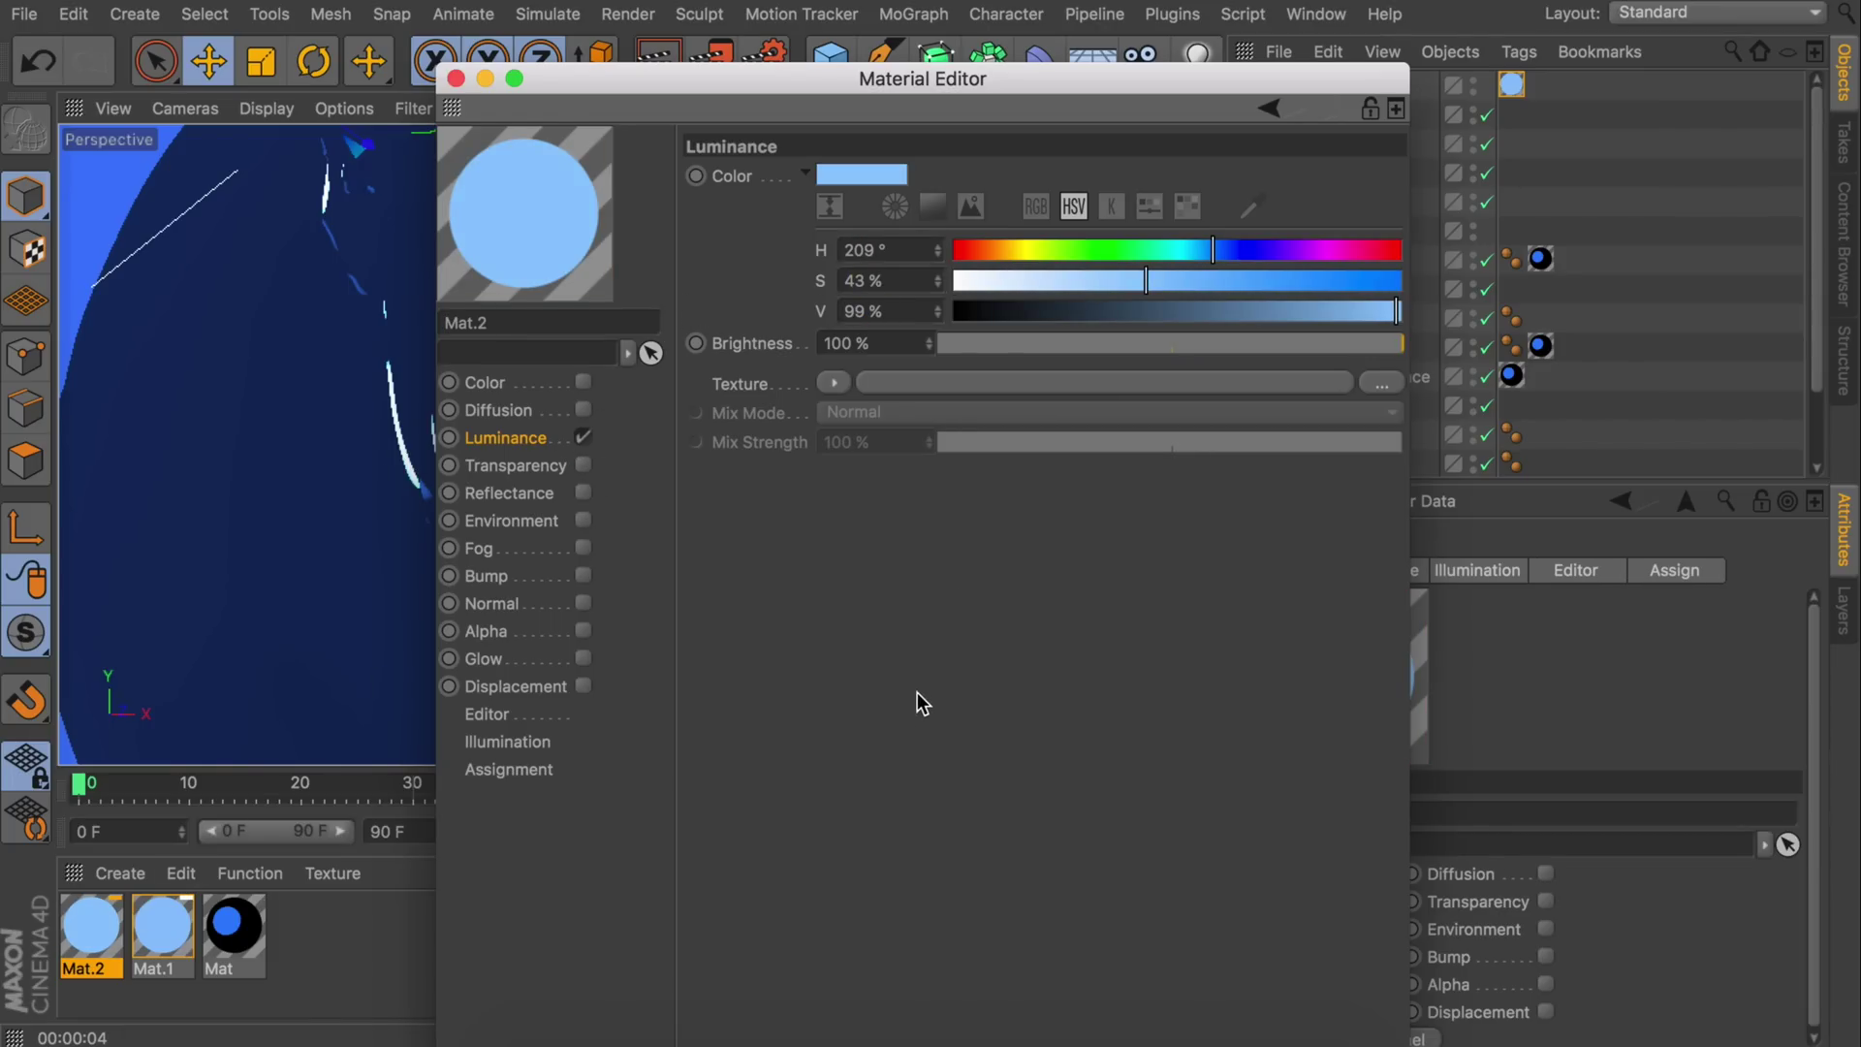
pyautogui.click(887, 349)
pyautogui.press('Return')
pyautogui.click(887, 349)
pyautogui.write('300')
pyautogui.press('Return')
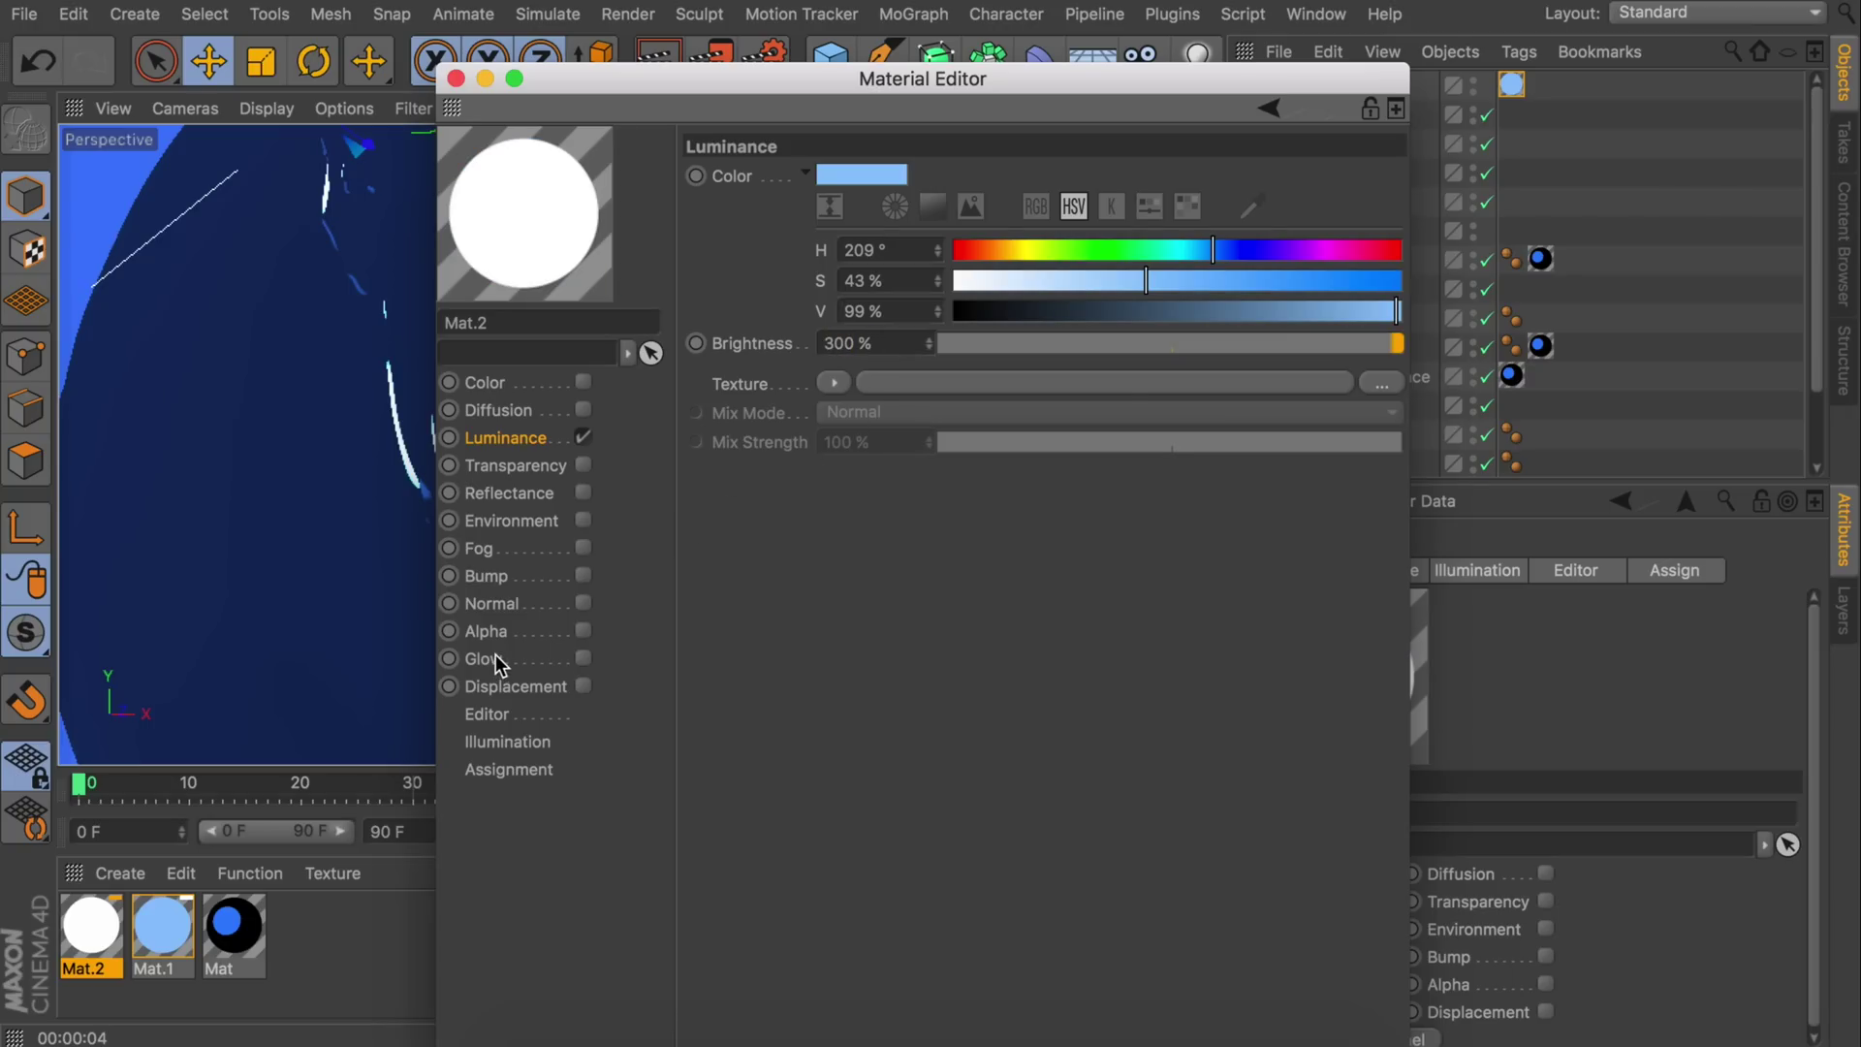
# - Enable Glow with a custom blue colour, 50% brightness and 50 cm radius
pyautogui.click(583, 660)
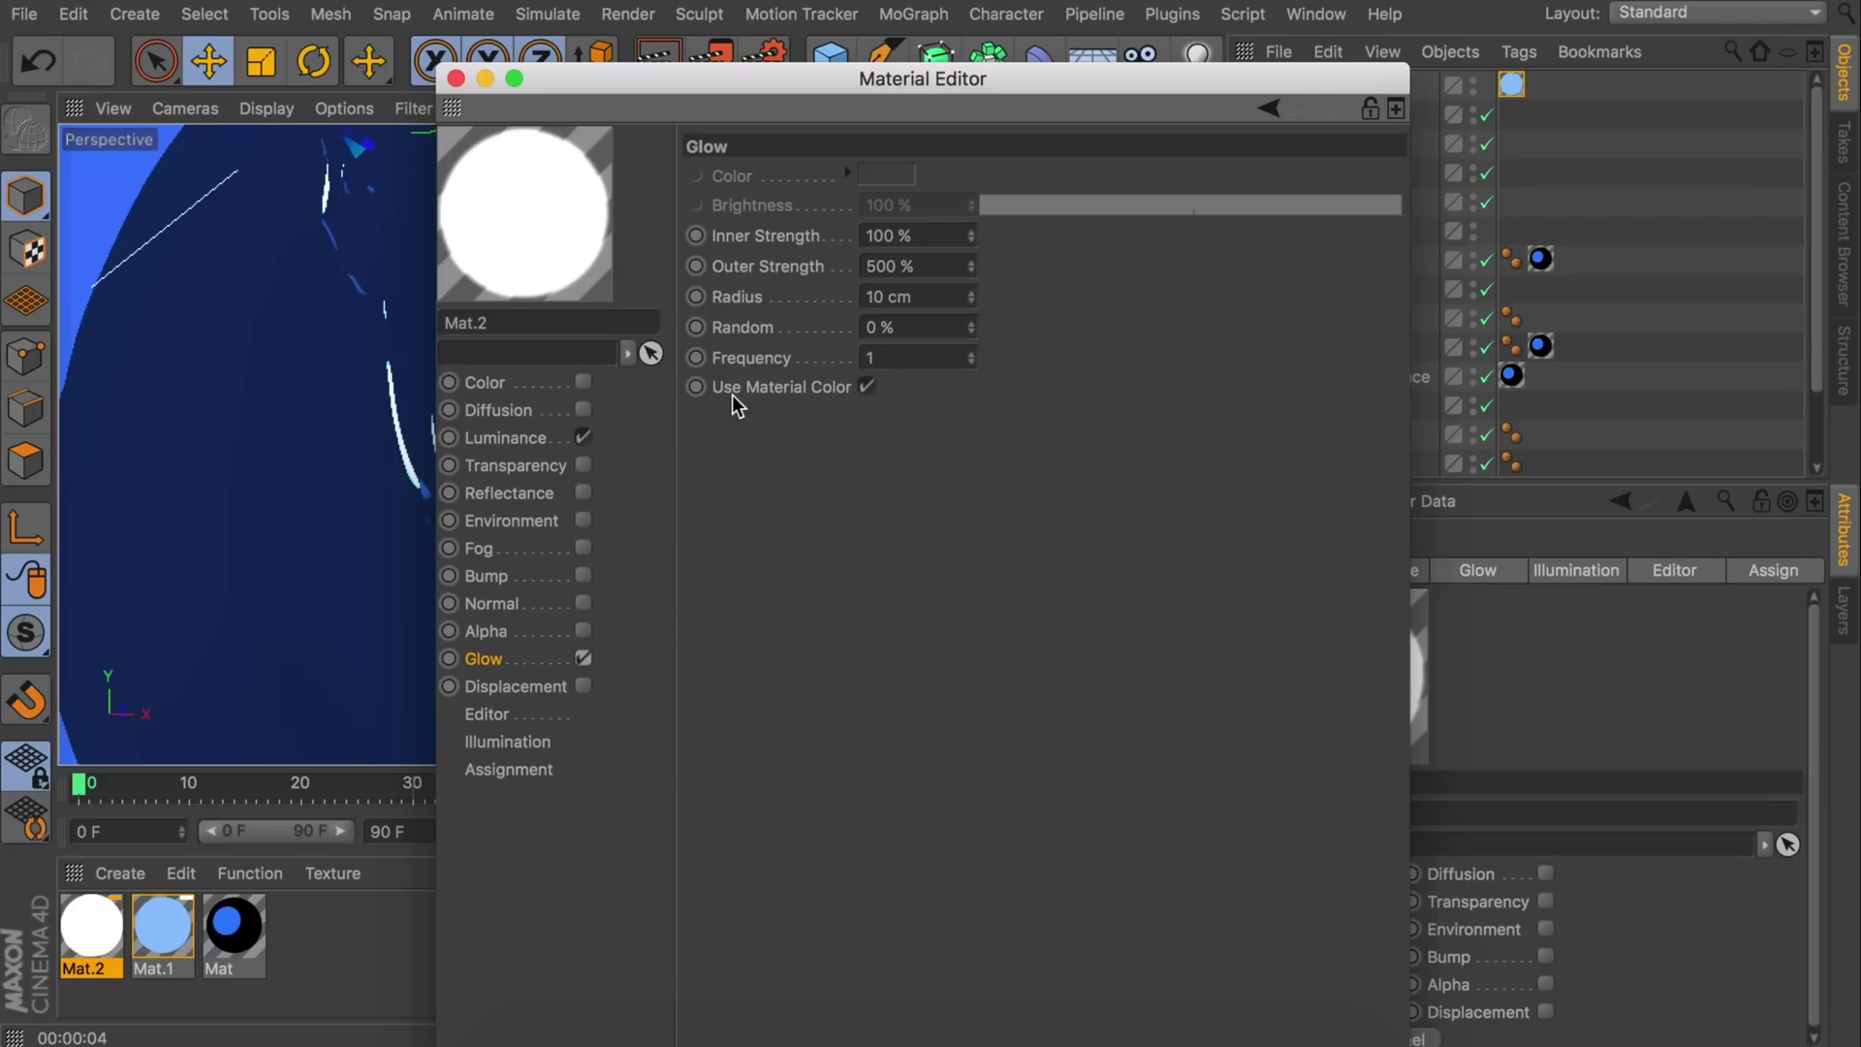
pyautogui.click(869, 388)
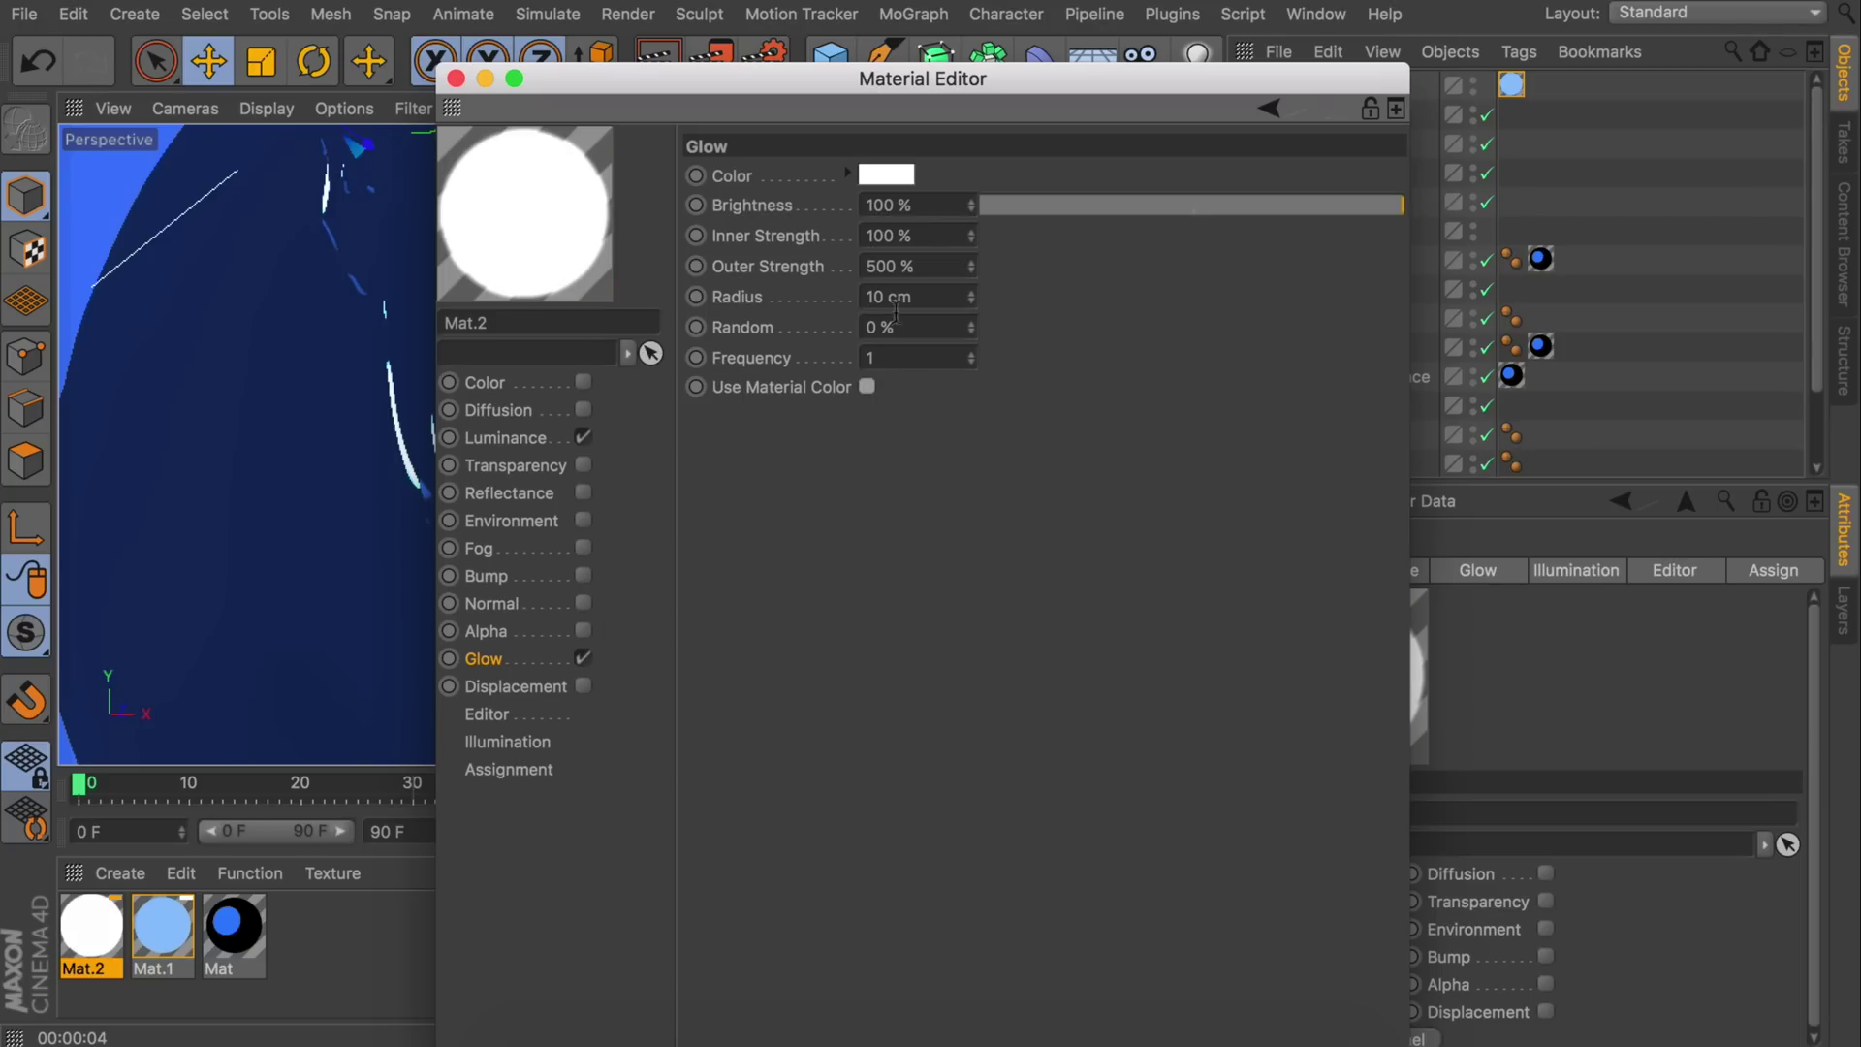
pyautogui.click(885, 177)
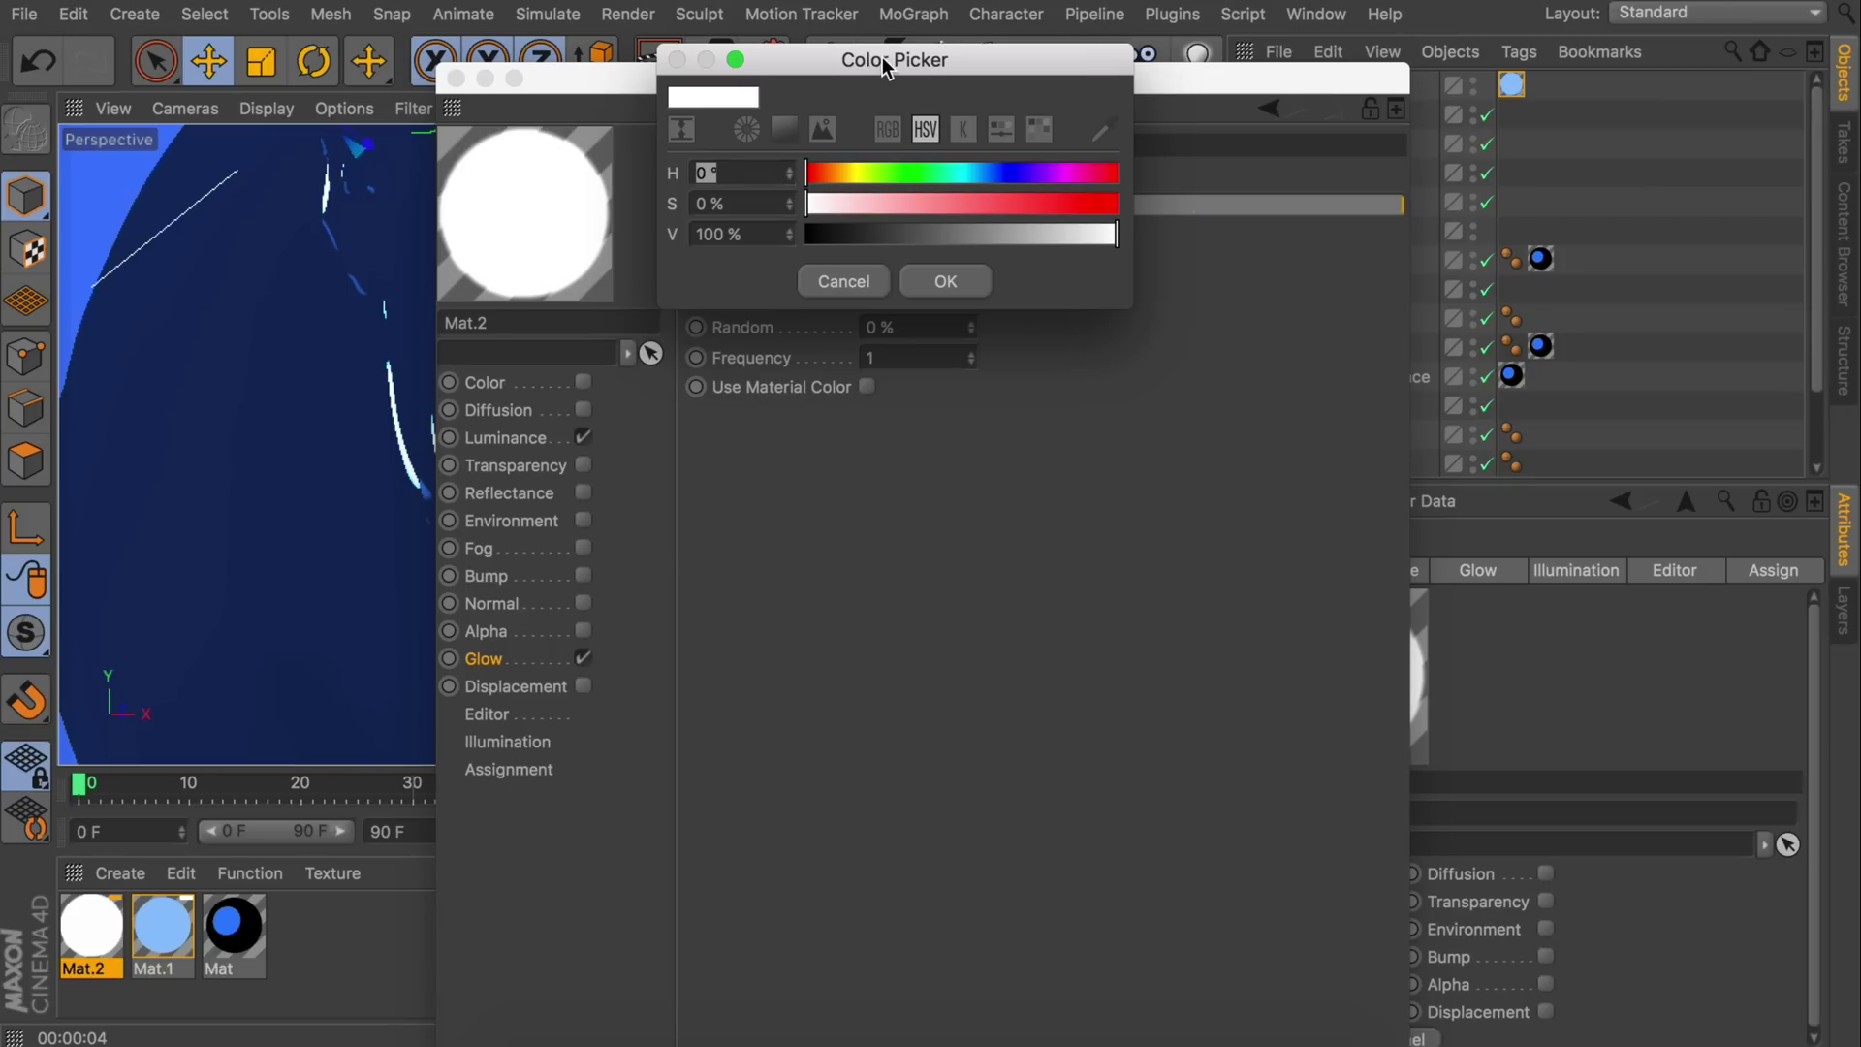
pyautogui.click(989, 174)
pyautogui.moveTo(969, 204); pyautogui.dragTo(1047, 242)
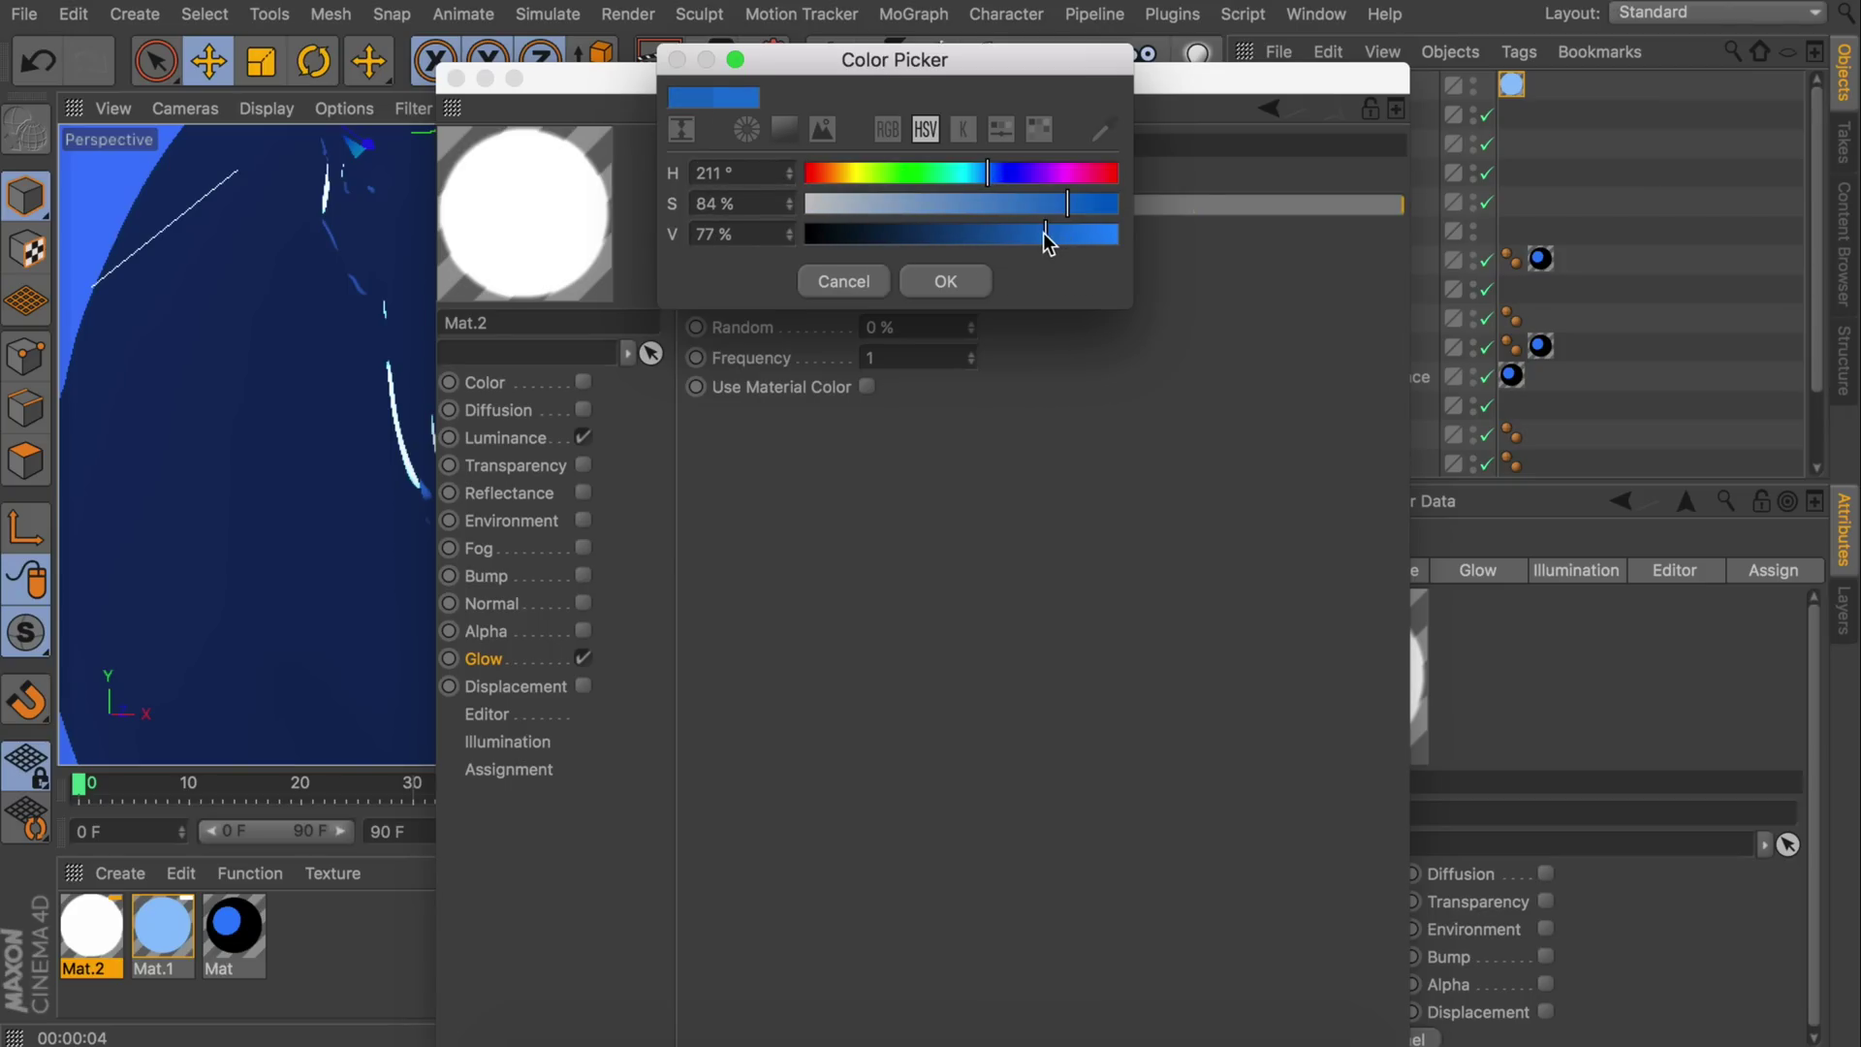
pyautogui.click(970, 284)
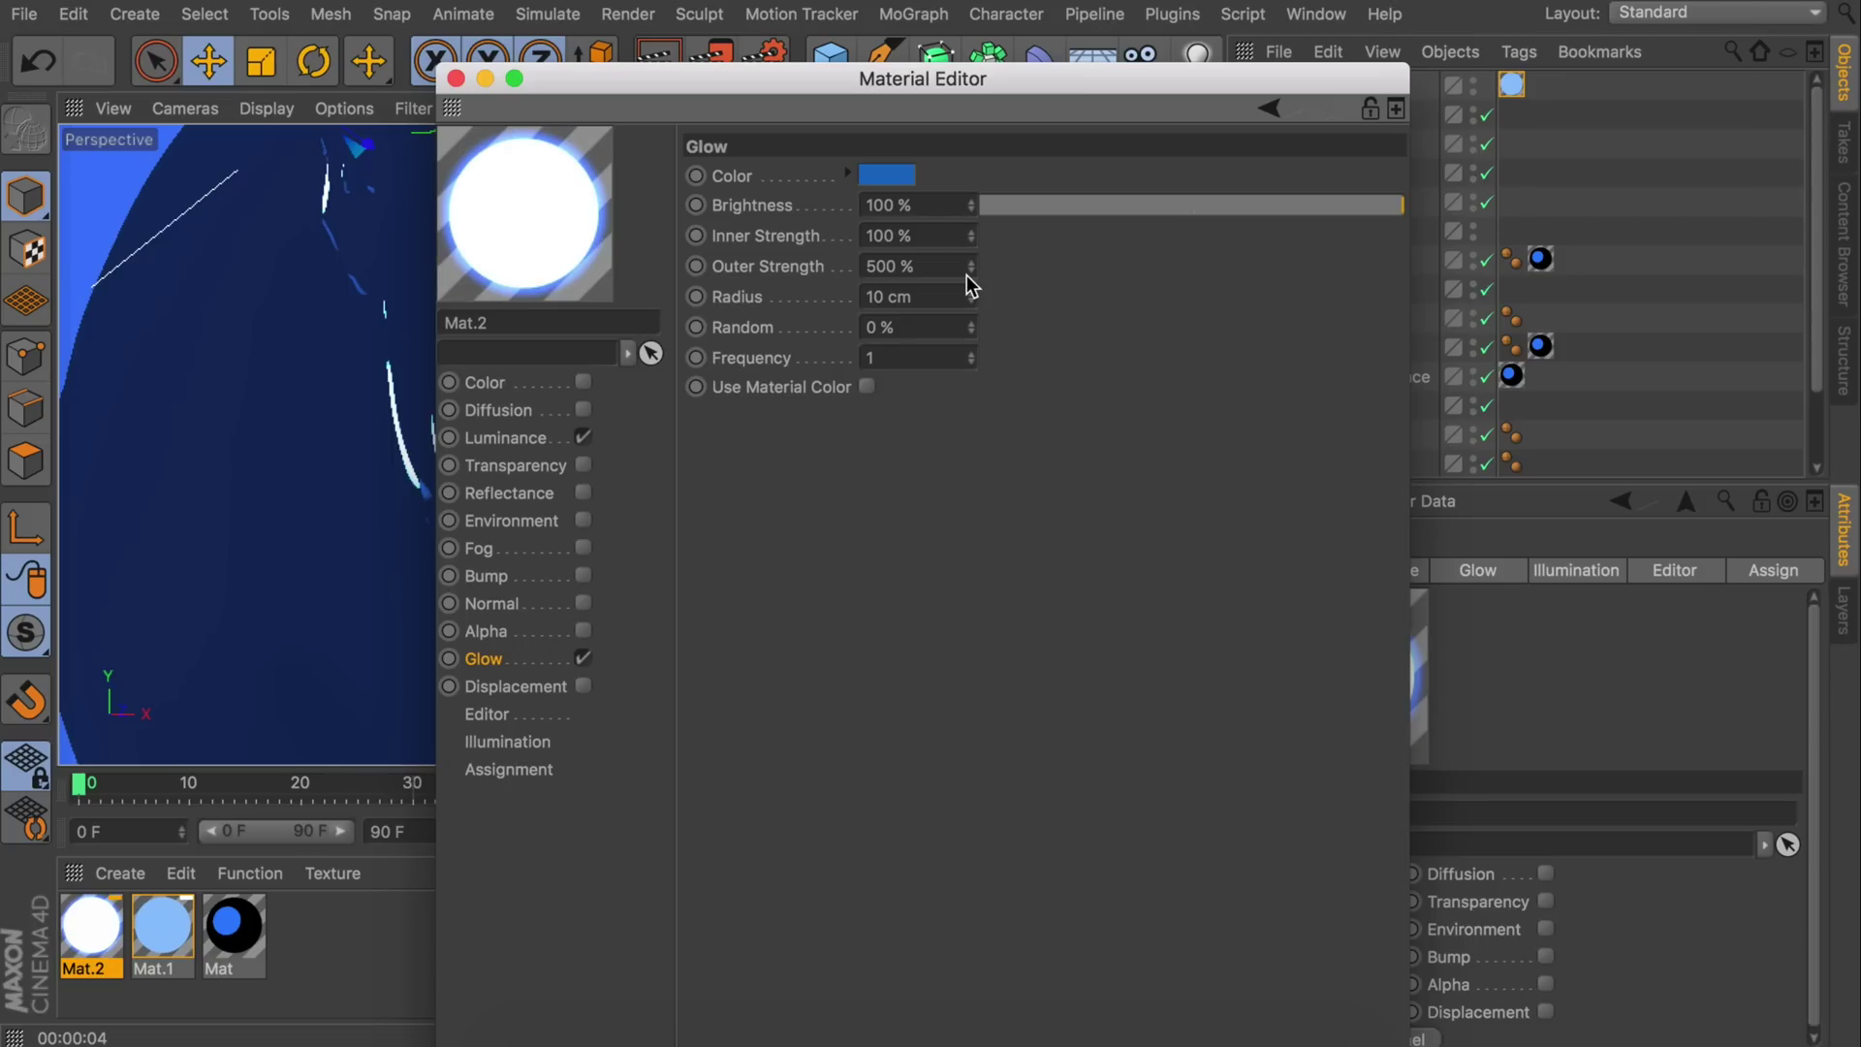
pyautogui.doubleClick(919, 206)
pyautogui.write('50')
pyautogui.press('Return')
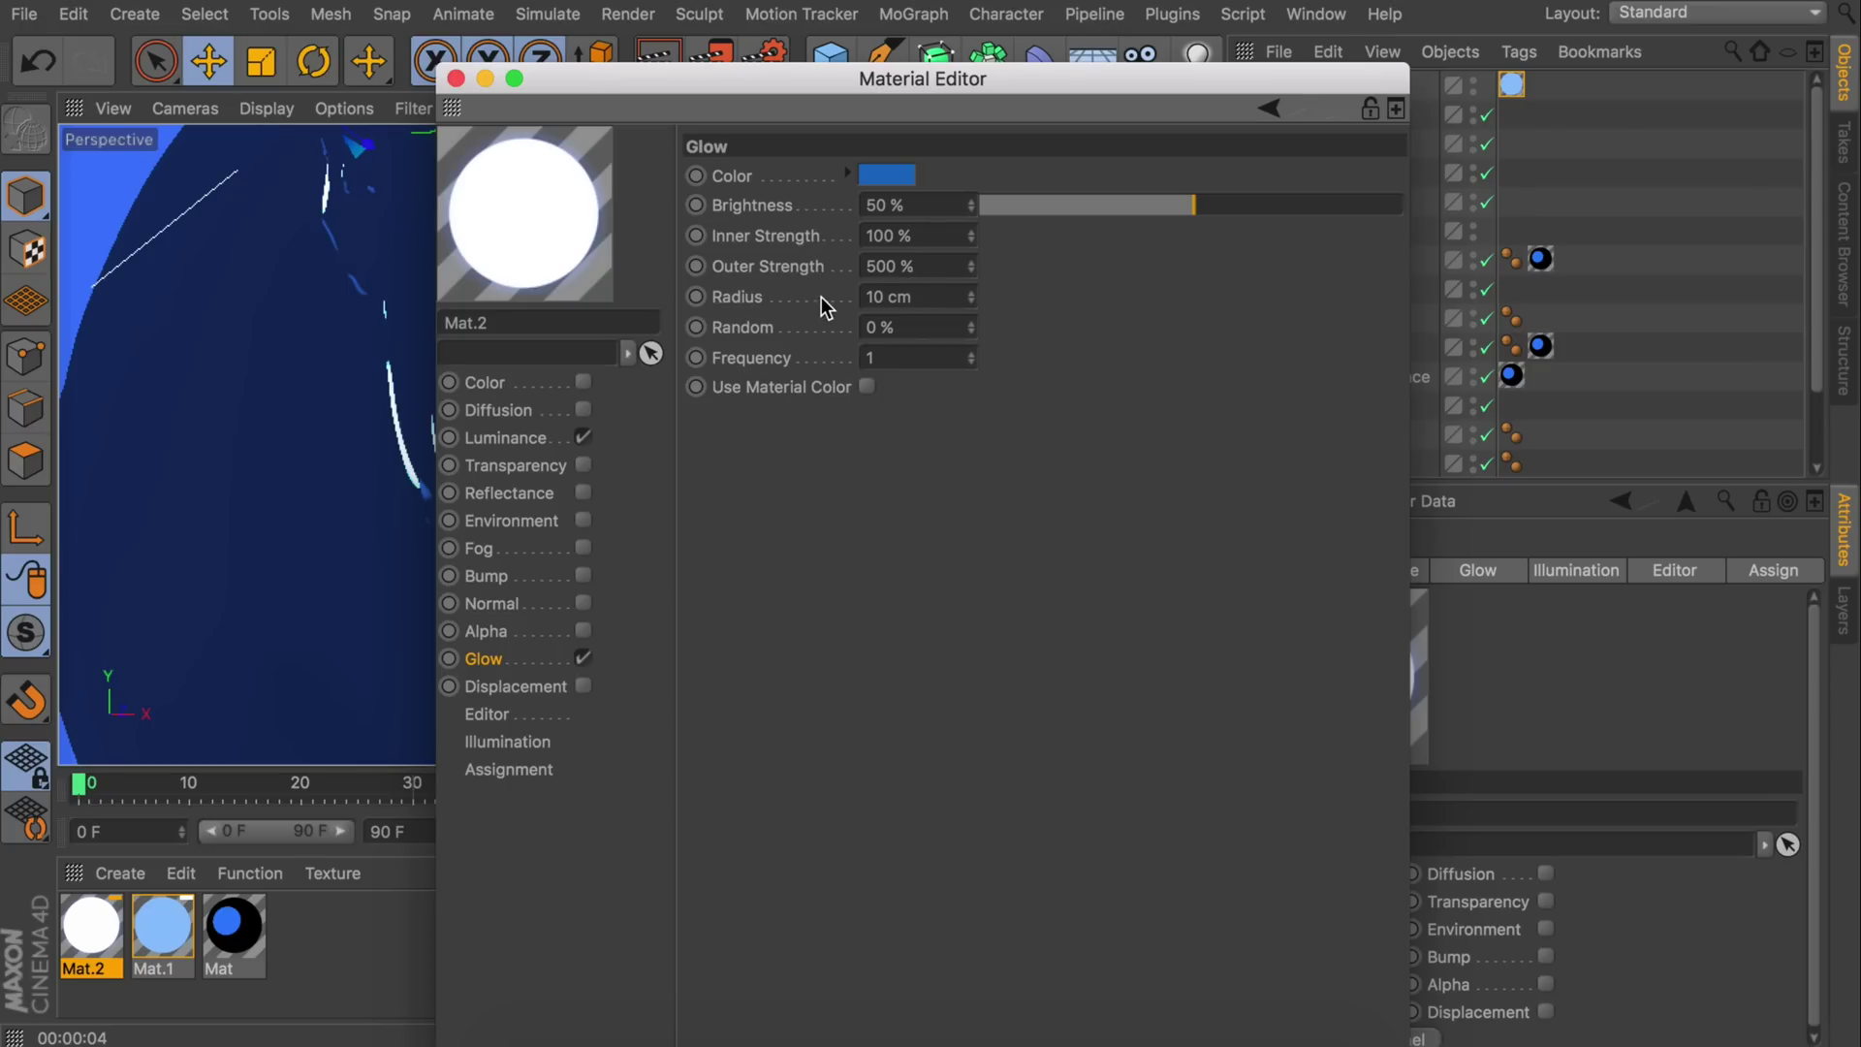
pyautogui.doubleClick(909, 295)
pyautogui.write('50')
pyautogui.press('Return')
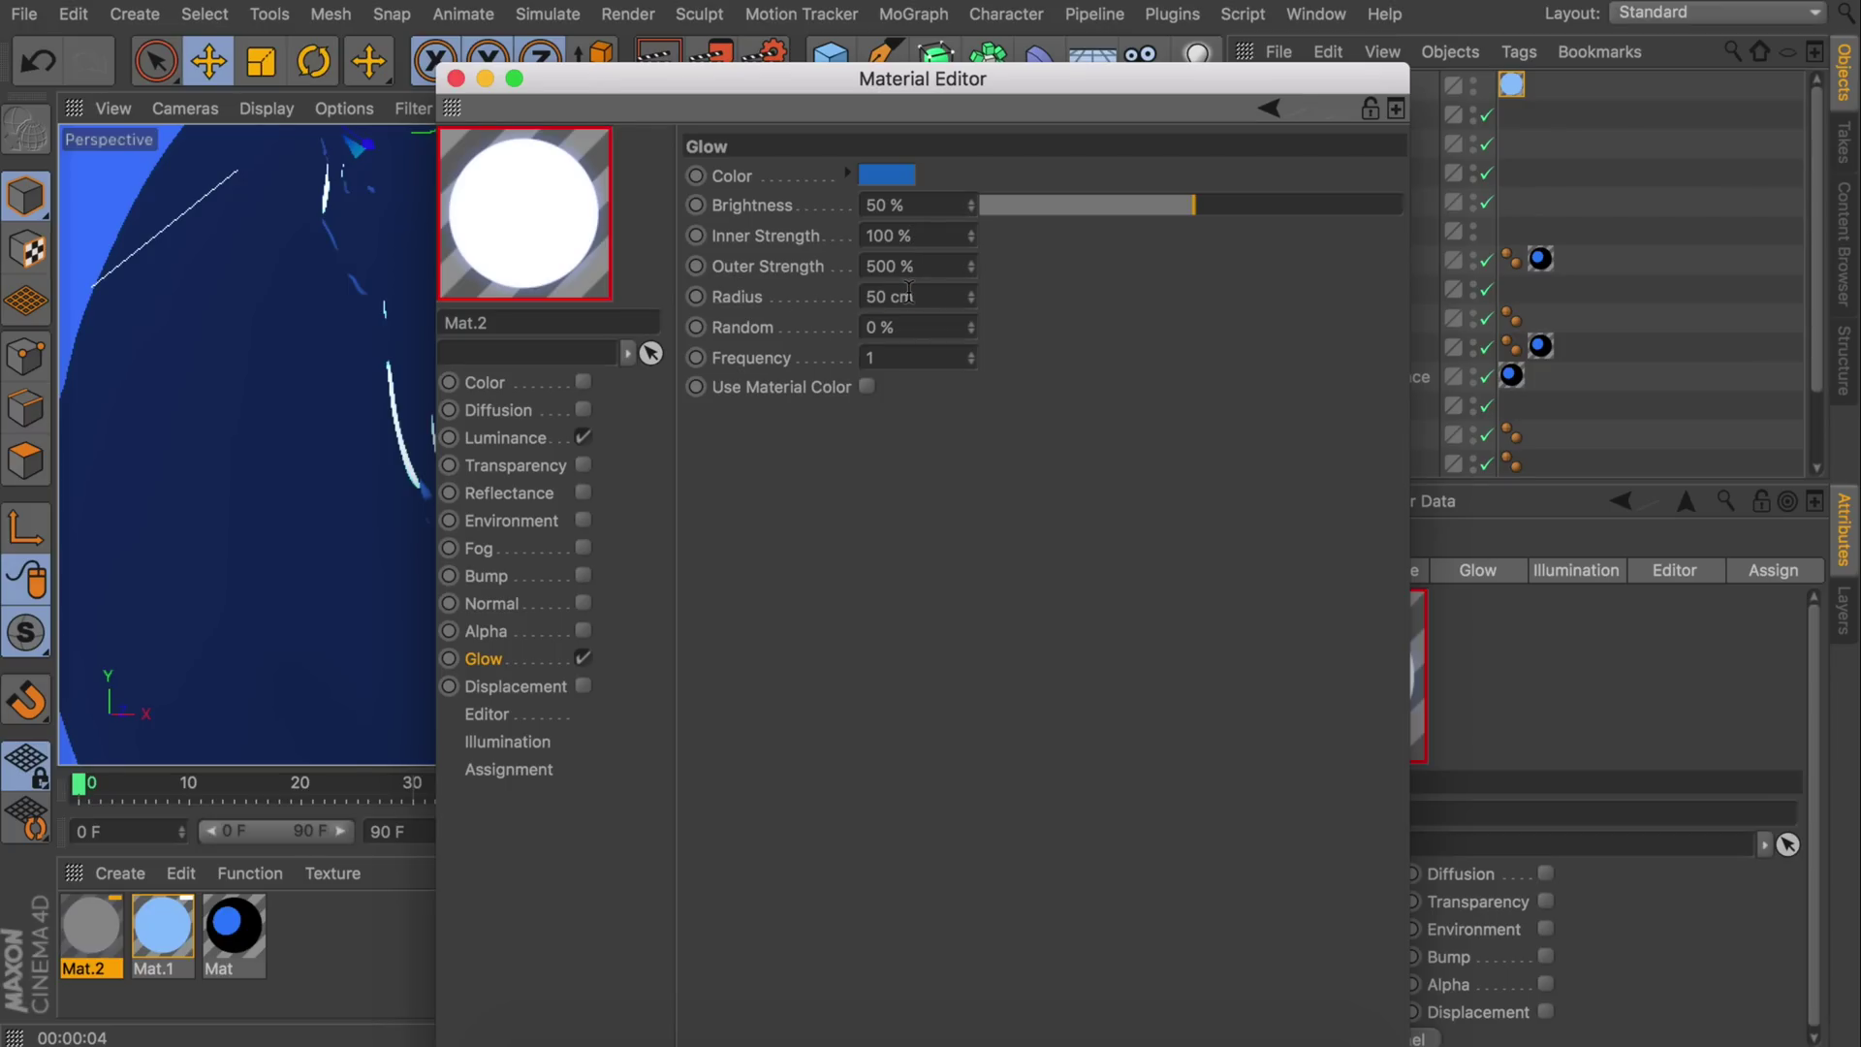
# - Apply Mat.2 to the Sphere
pyautogui.click(455, 79)
pyautogui.moveTo(97, 940); pyautogui.dragTo(1134, 419)
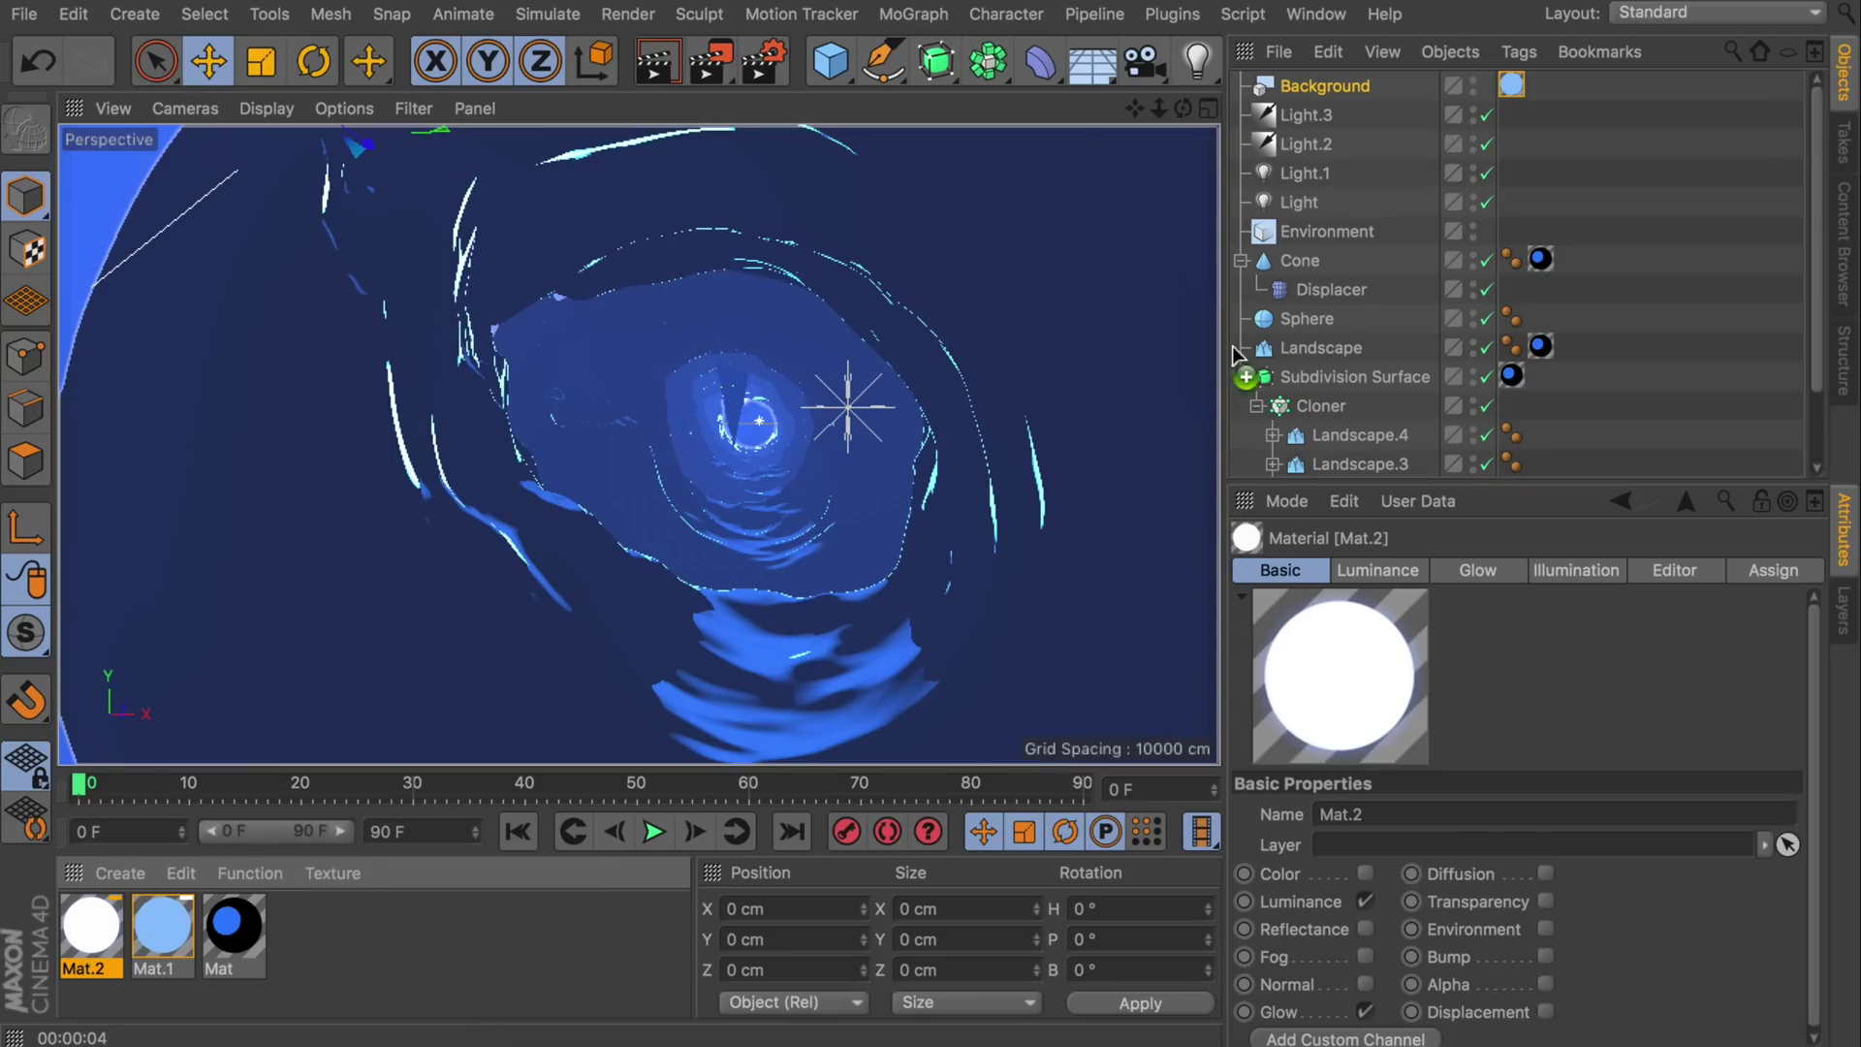
pyautogui.moveTo(1369, 318); pyautogui.dragTo(1318, 317)
# - Render the view, then set Mat.1's luminance saturation to 67%
pyautogui.click(654, 68)
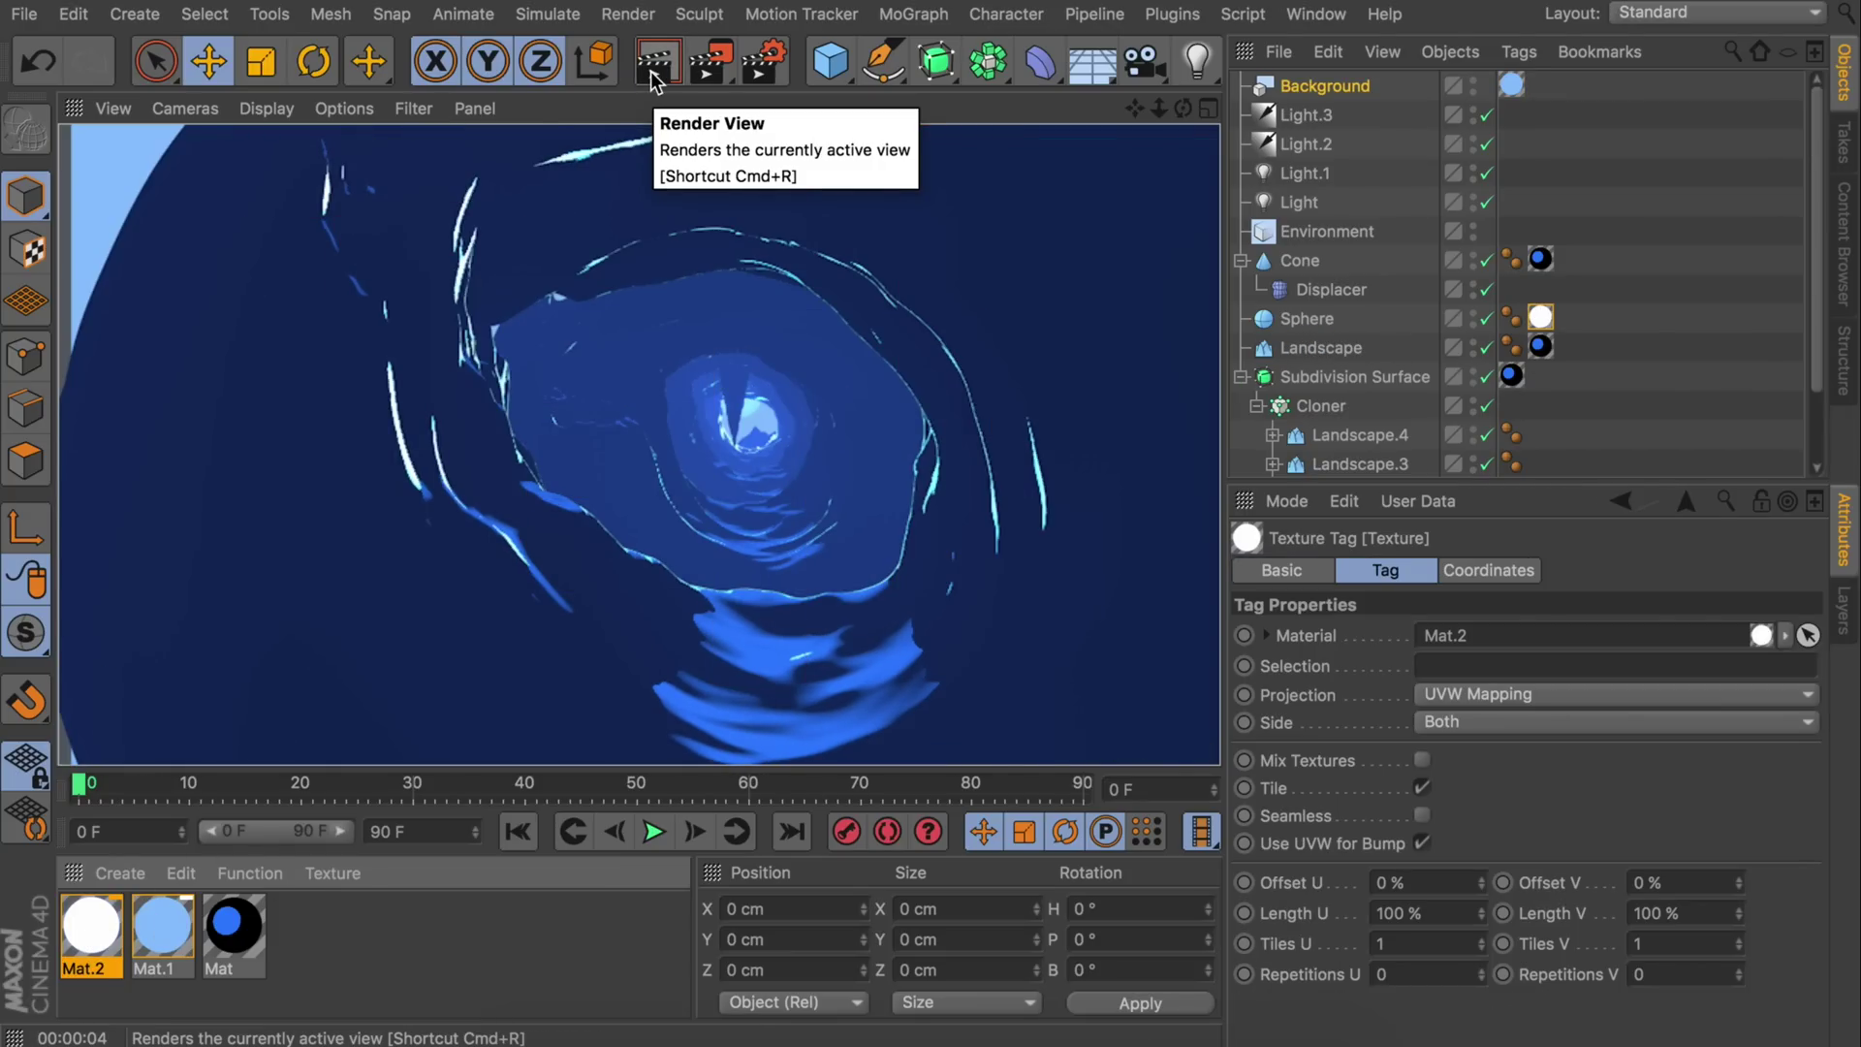
pyautogui.doubleClick(162, 926)
pyautogui.moveTo(686, 80); pyautogui.dragTo(928, 79)
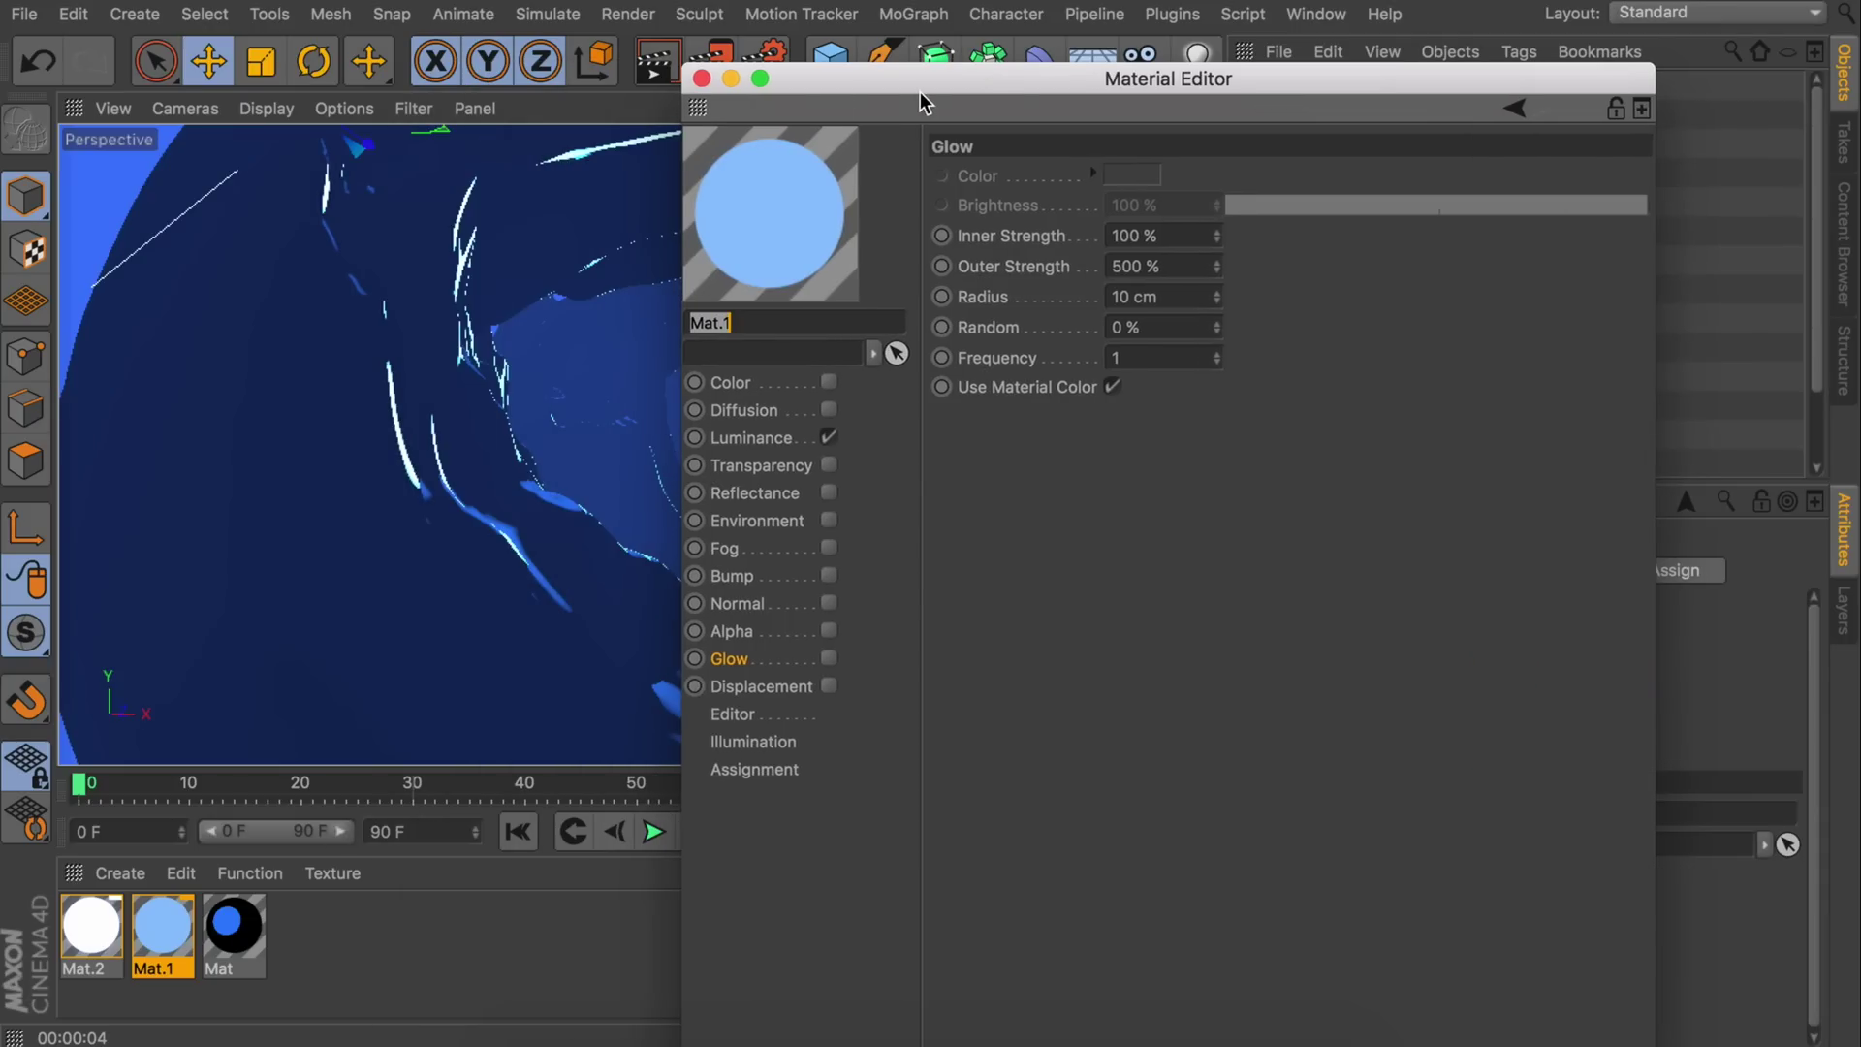
pyautogui.click(752, 438)
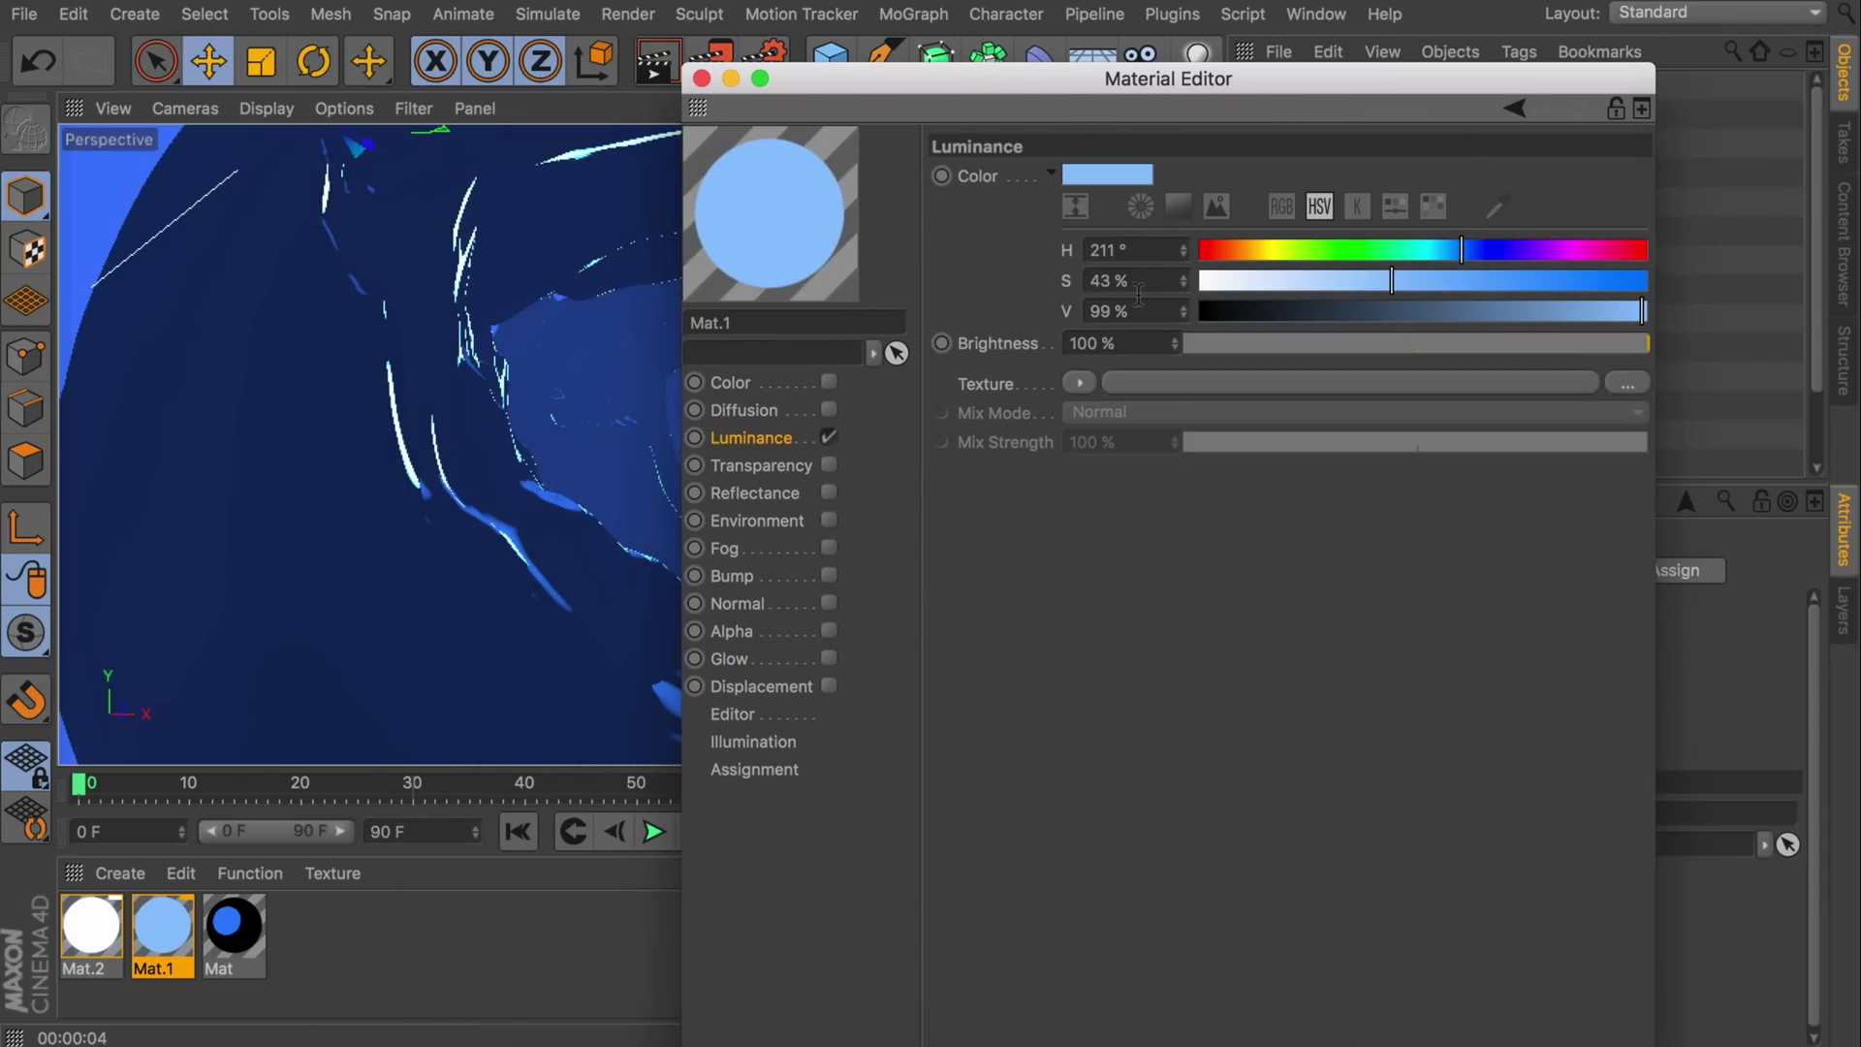
pyautogui.doubleClick(1110, 280)
pyautogui.write('67')
pyautogui.press('Return')
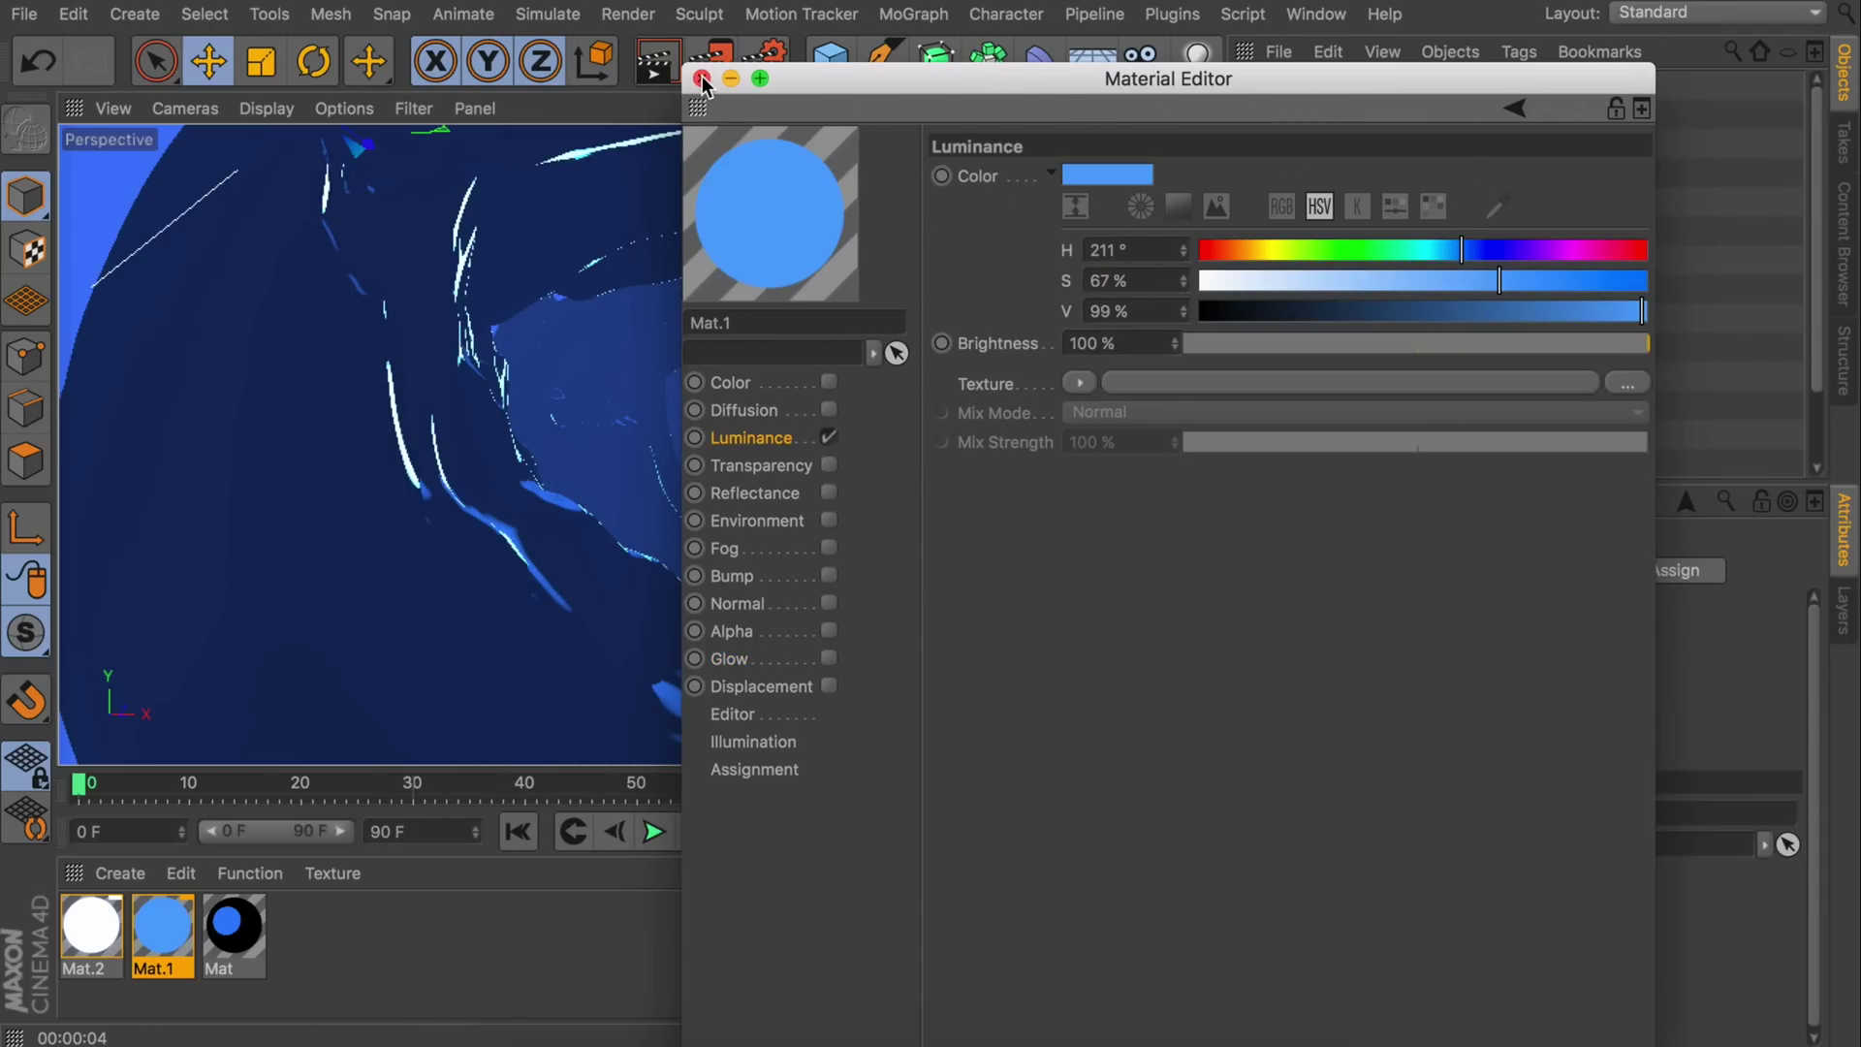
pyautogui.click(702, 80)
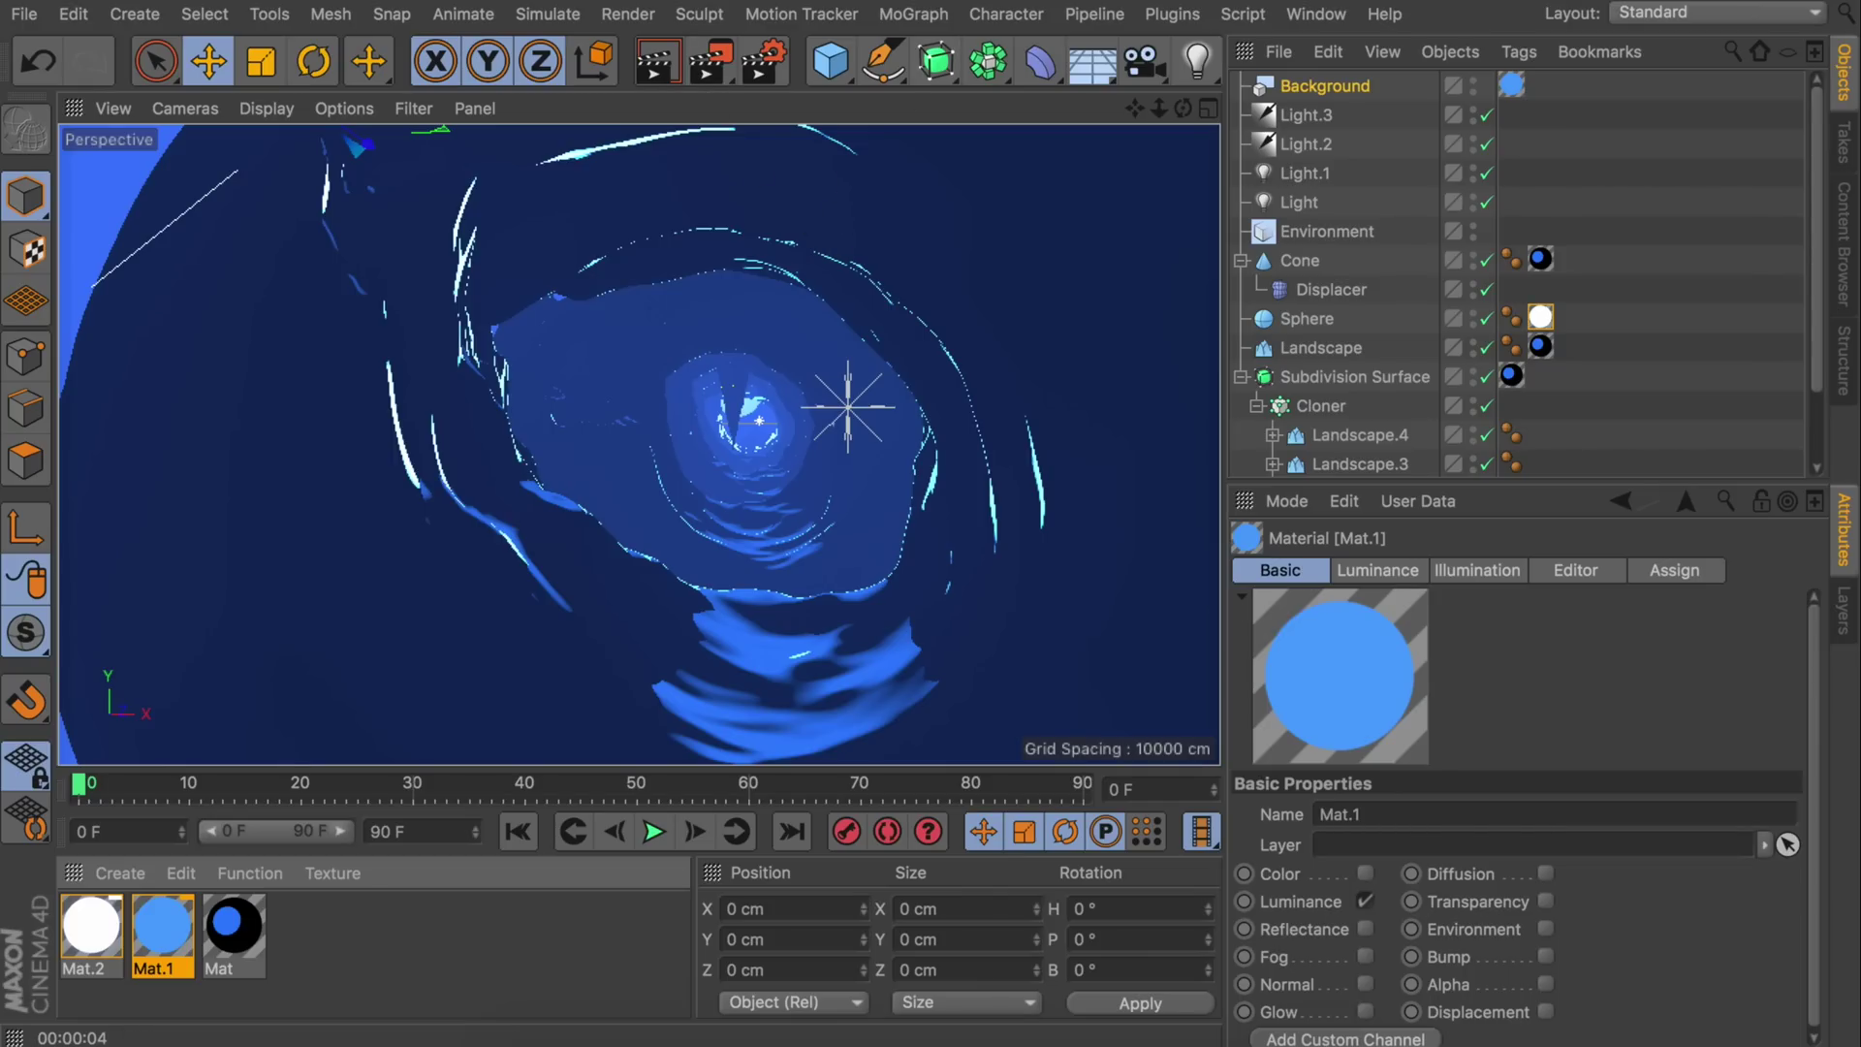
# - Add a Camera with a 100 mm focal length and orbit the view to frame the tunnel
pyautogui.click(1144, 60)
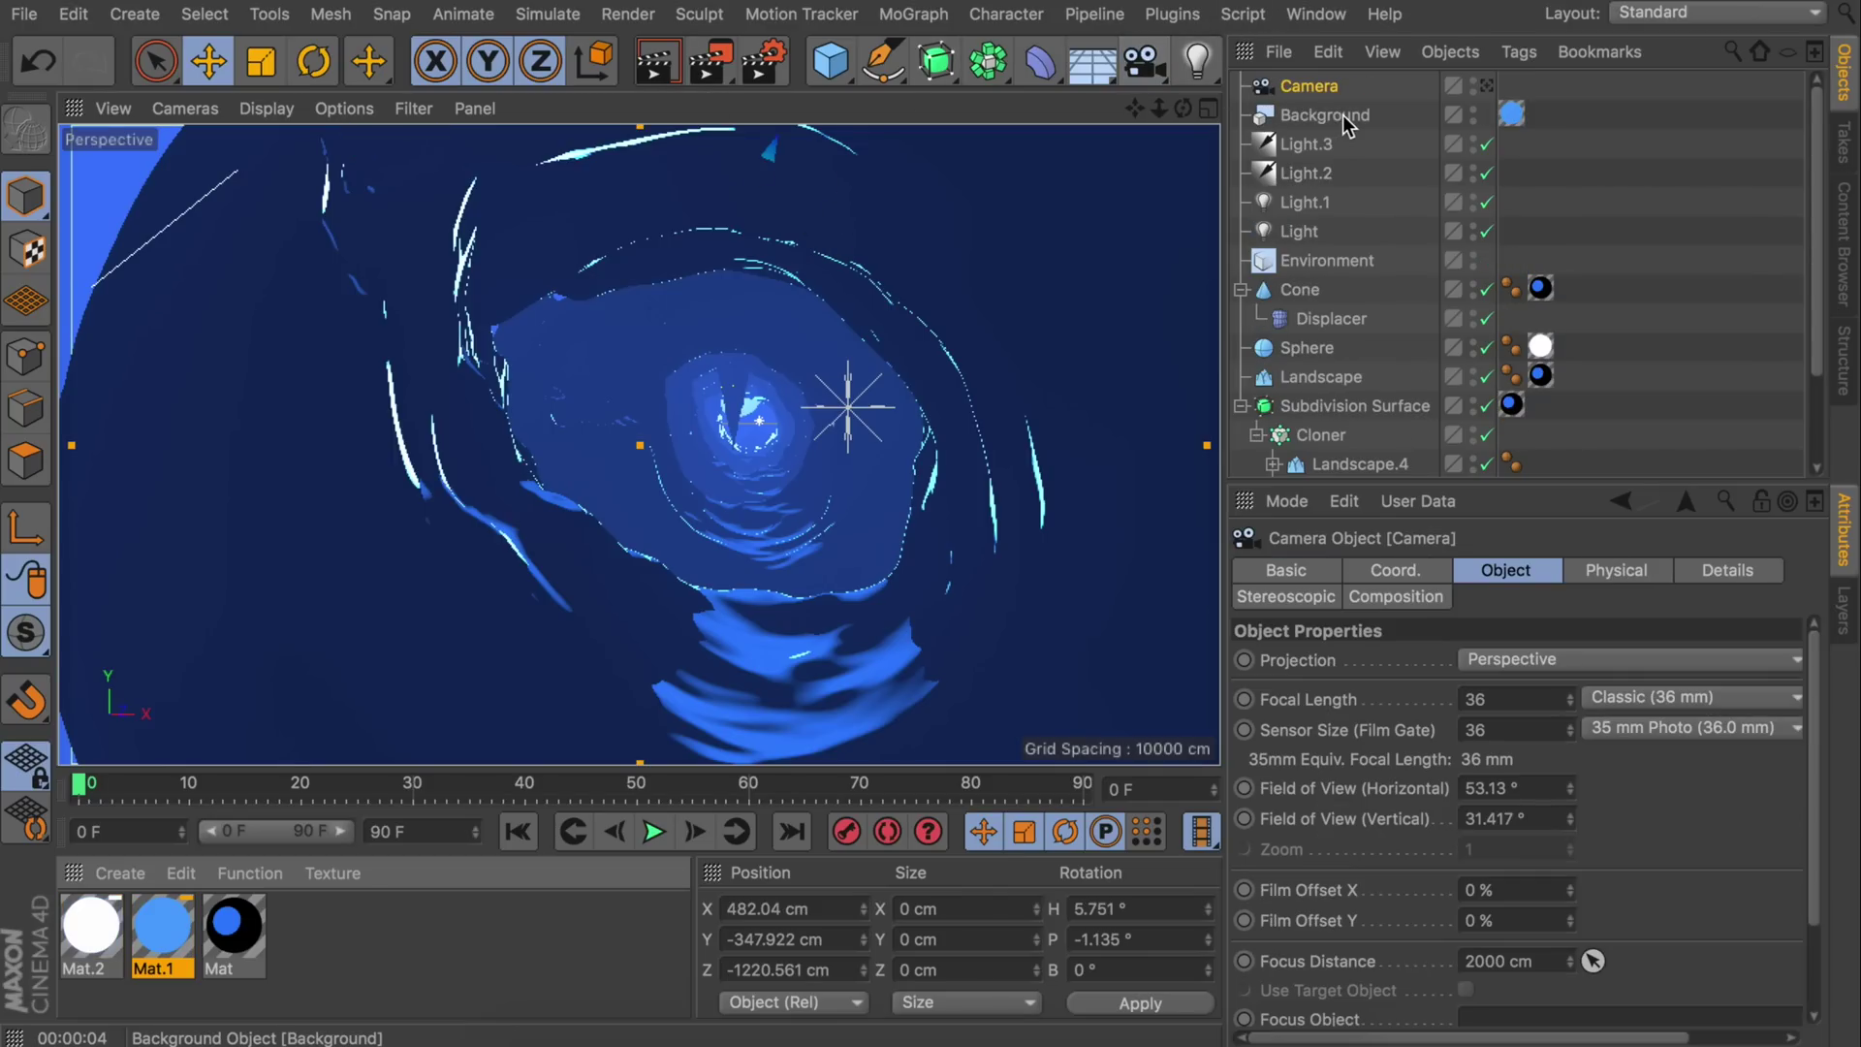
pyautogui.doubleClick(1535, 708)
pyautogui.write('100')
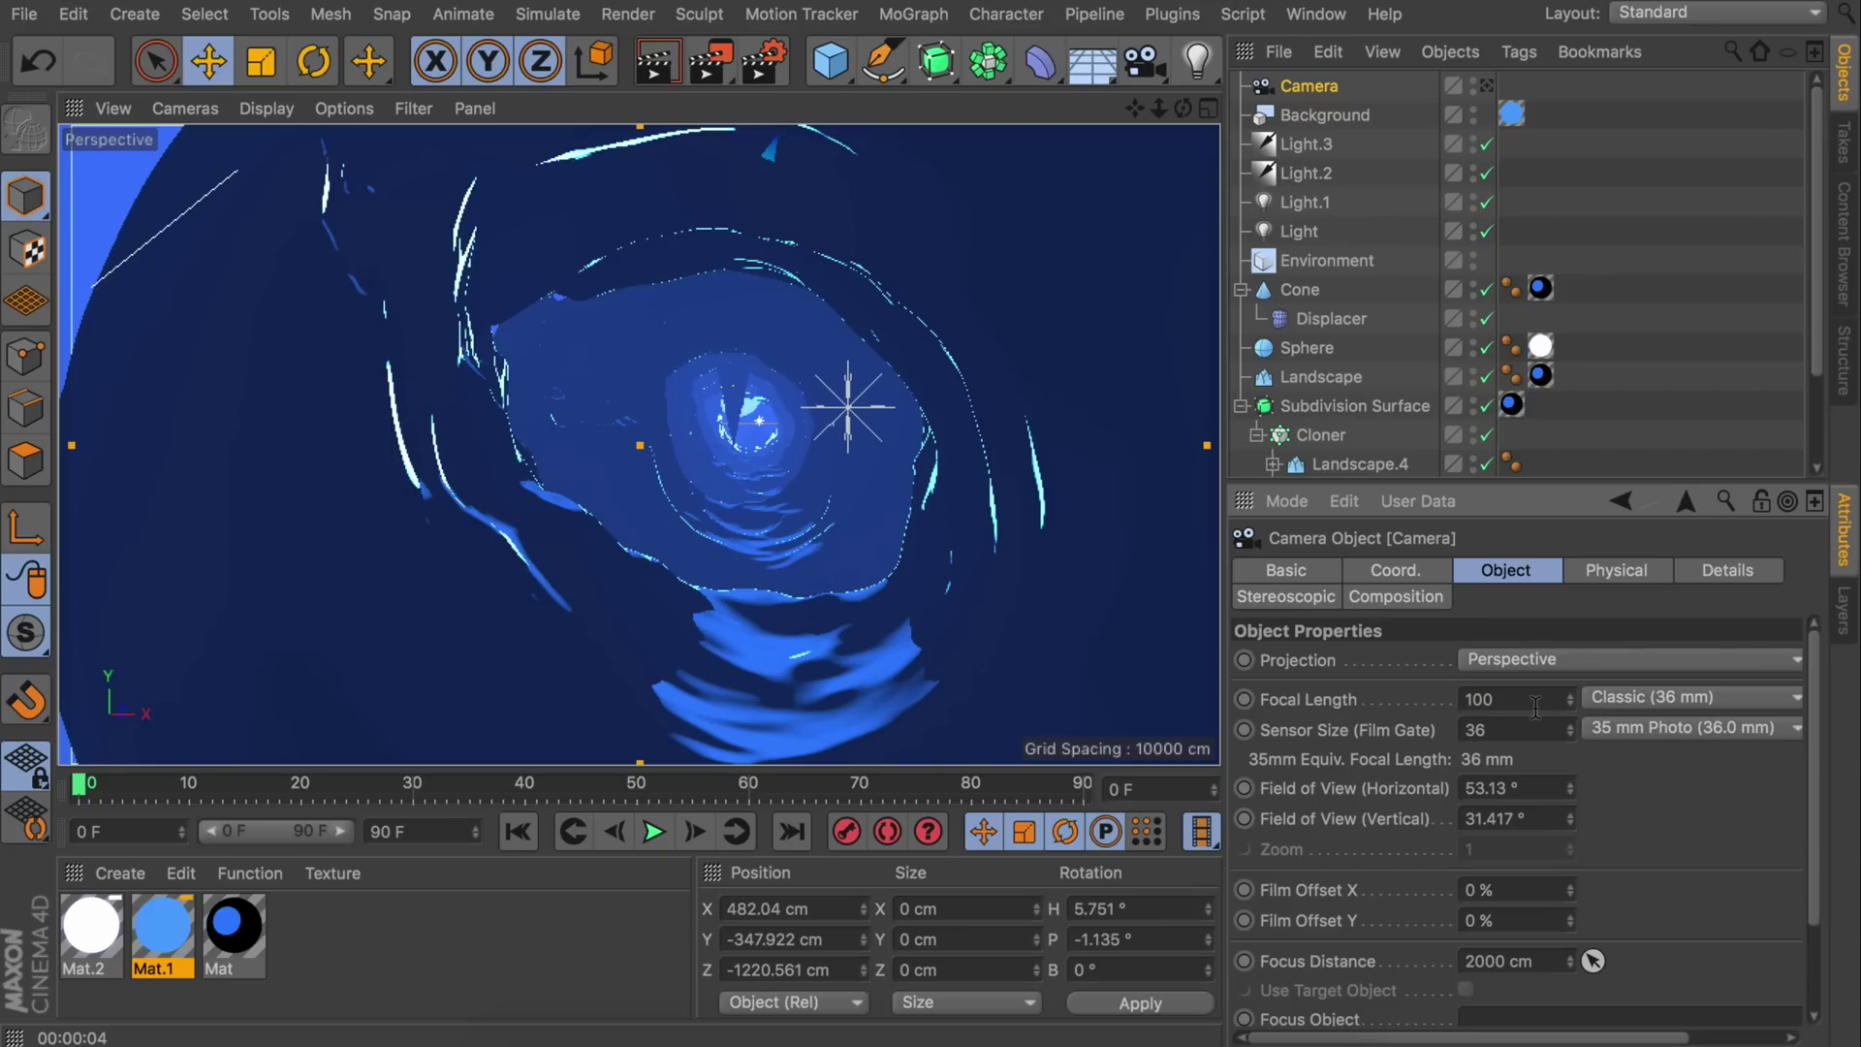
pyautogui.press('Return')
pyautogui.keyDown('alt'); pyautogui.moveTo(979, 306); pyautogui.dragTo(174, 345); pyautogui.keyUp('alt')
pyautogui.keyDown('alt'); pyautogui.moveTo(173, 343); pyautogui.dragTo(909, 369, button='middle'); pyautogui.keyUp('alt')
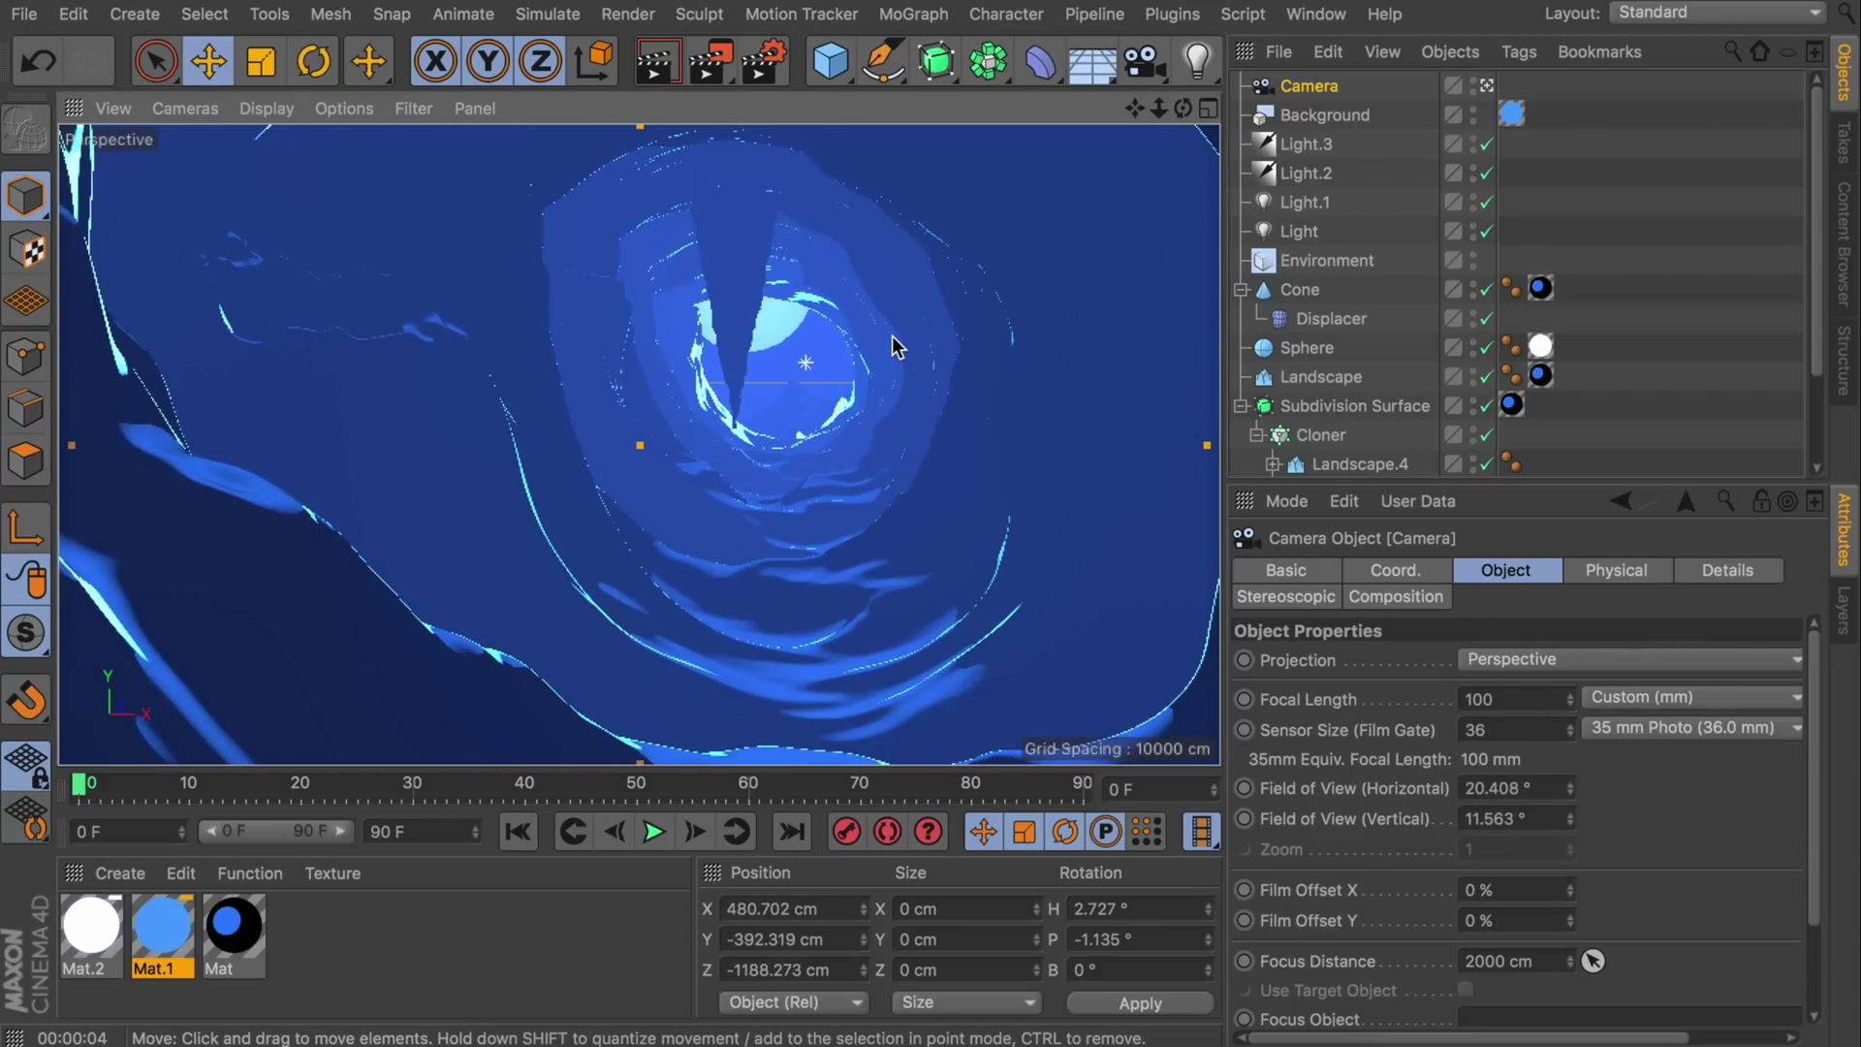
pyautogui.keyDown('alt'); pyautogui.moveTo(892, 336); pyautogui.dragTo(845, 394); pyautogui.keyUp('alt')
pyautogui.keyDown('alt'); pyautogui.moveTo(903, 370); pyautogui.dragTo(818, 594, button='right'); pyautogui.keyUp('alt')
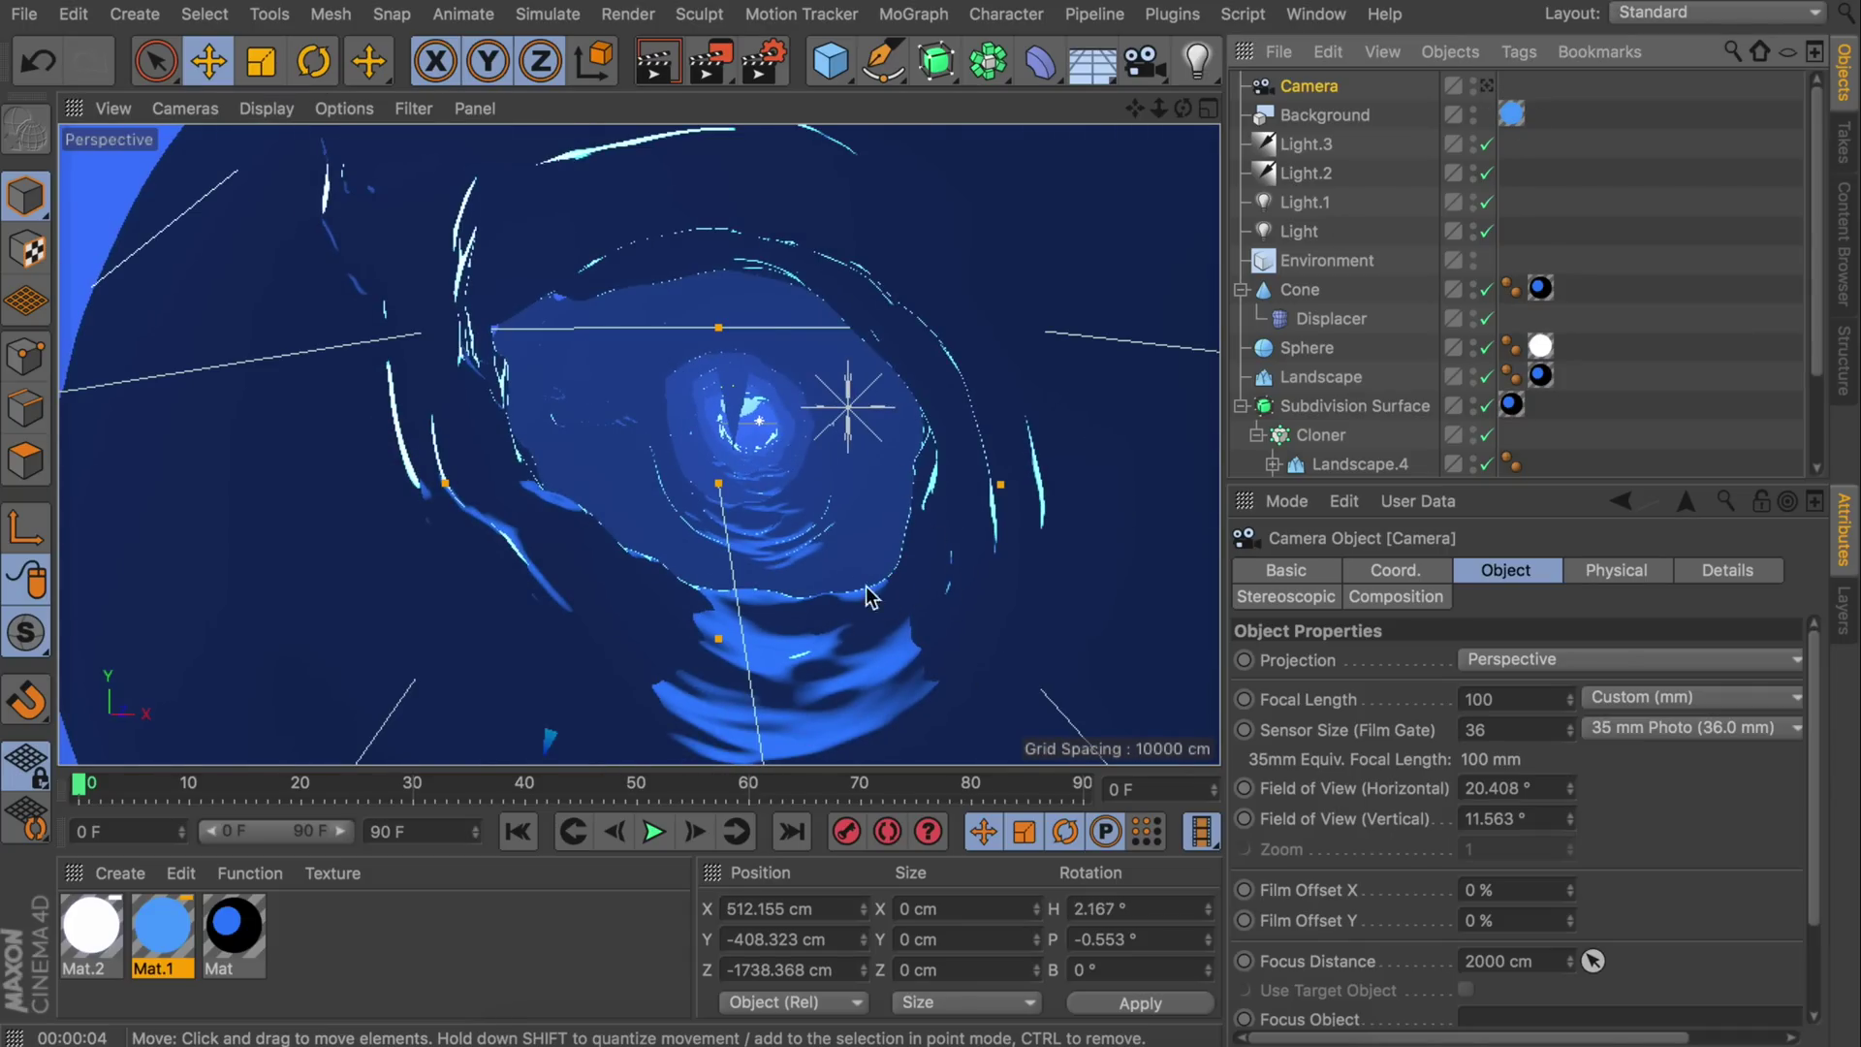
pyautogui.click(1845, 233)
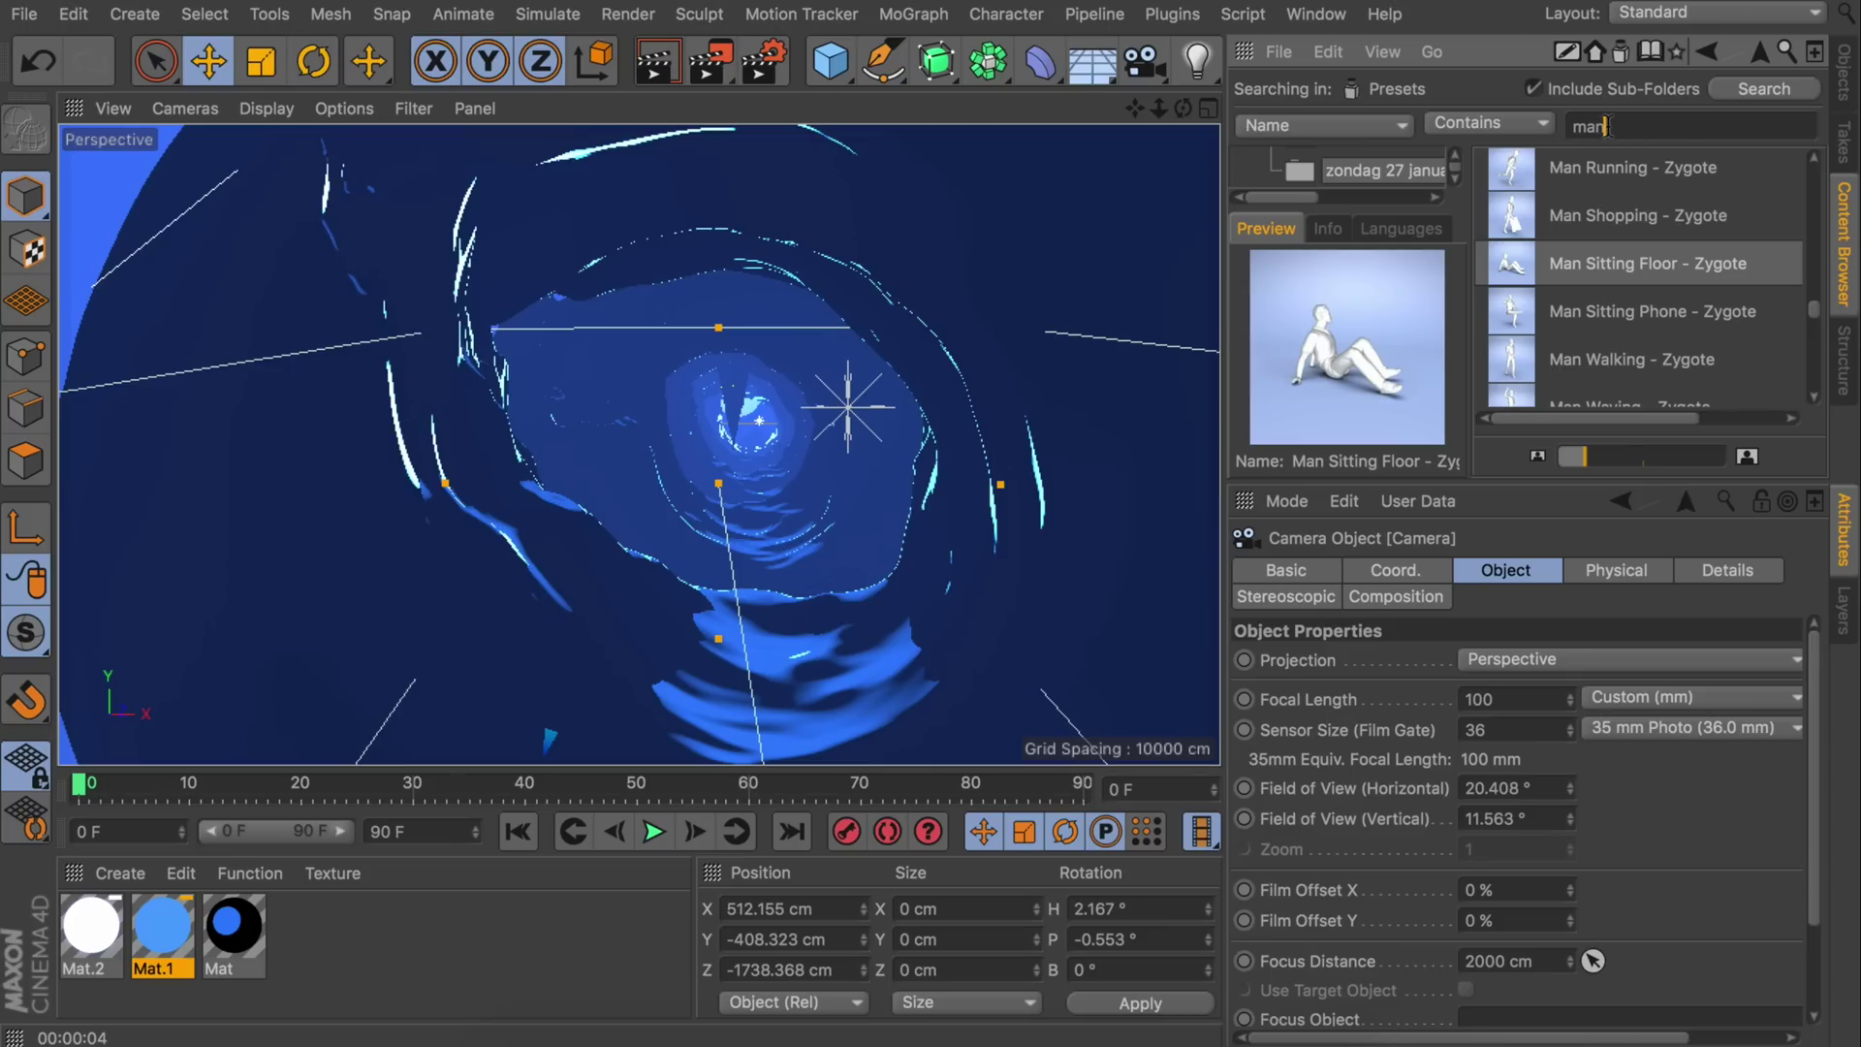
pyautogui.click(1541, 216)
pyautogui.click(1544, 261)
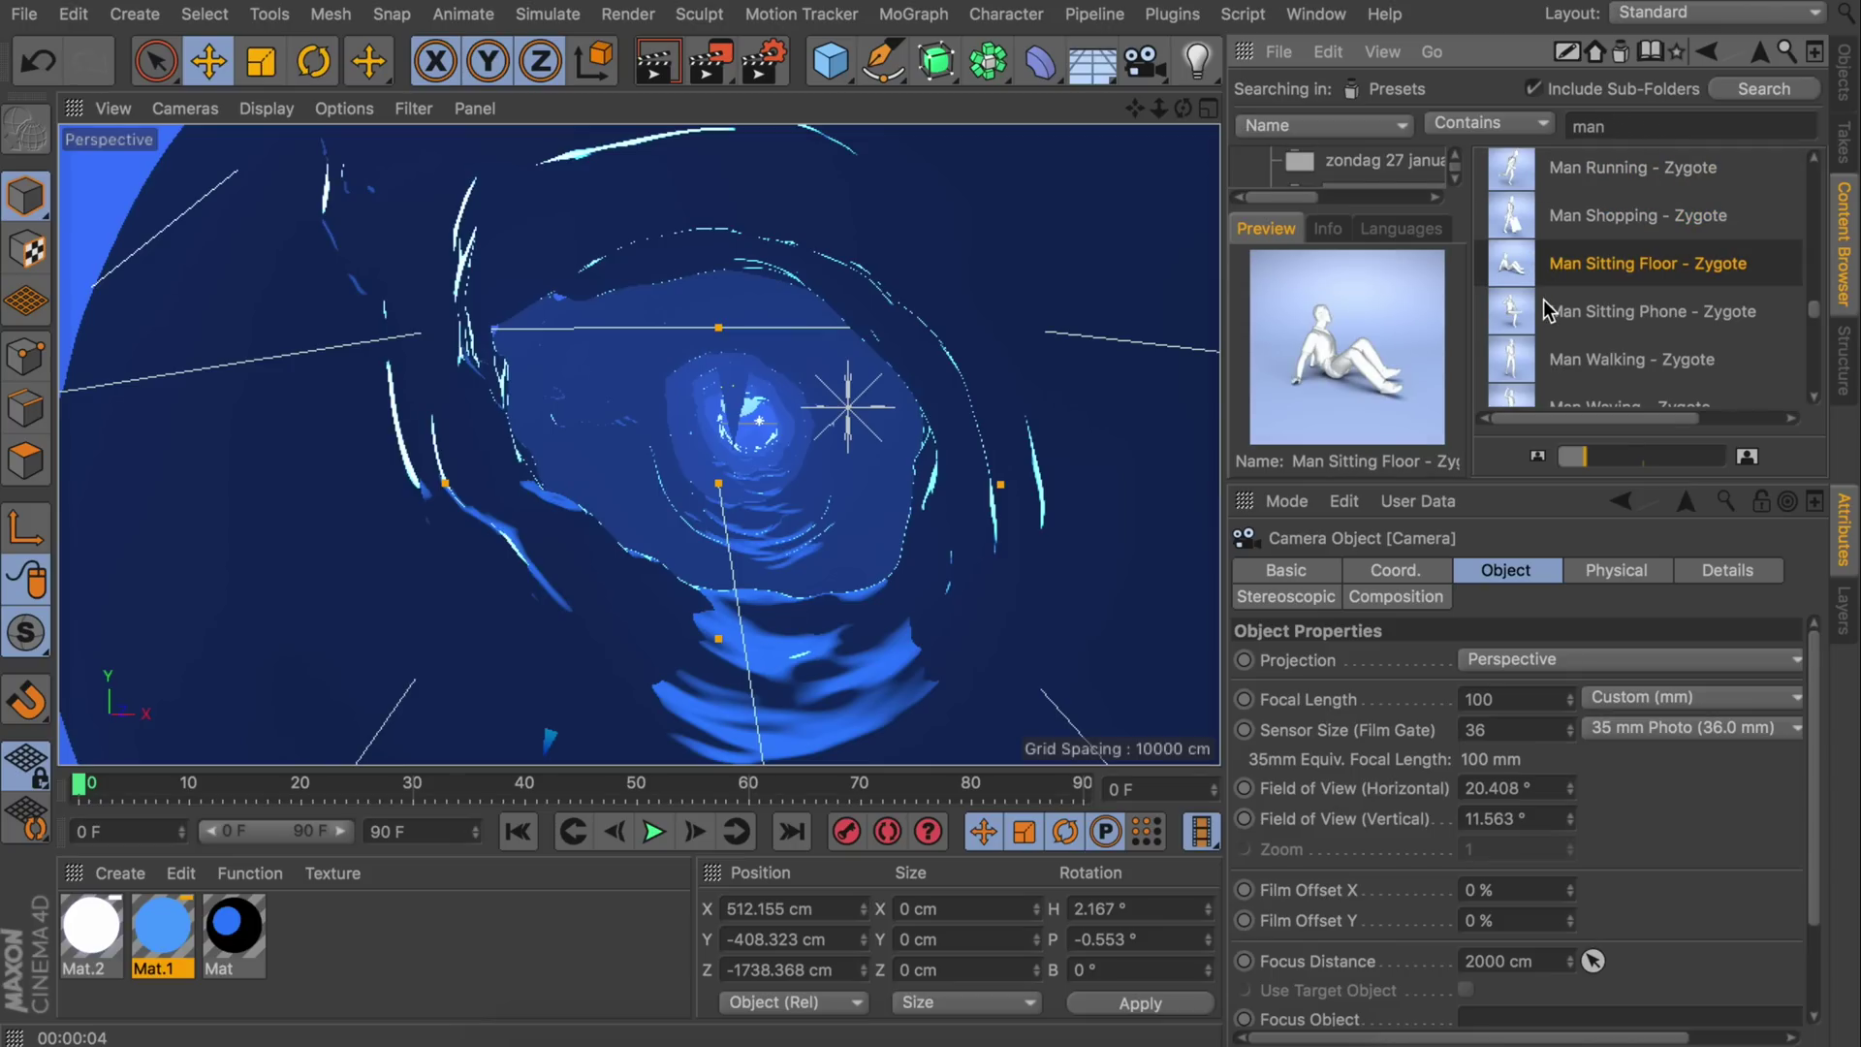
pyautogui.click(1545, 307)
pyautogui.scroll(5, 1545, 262)
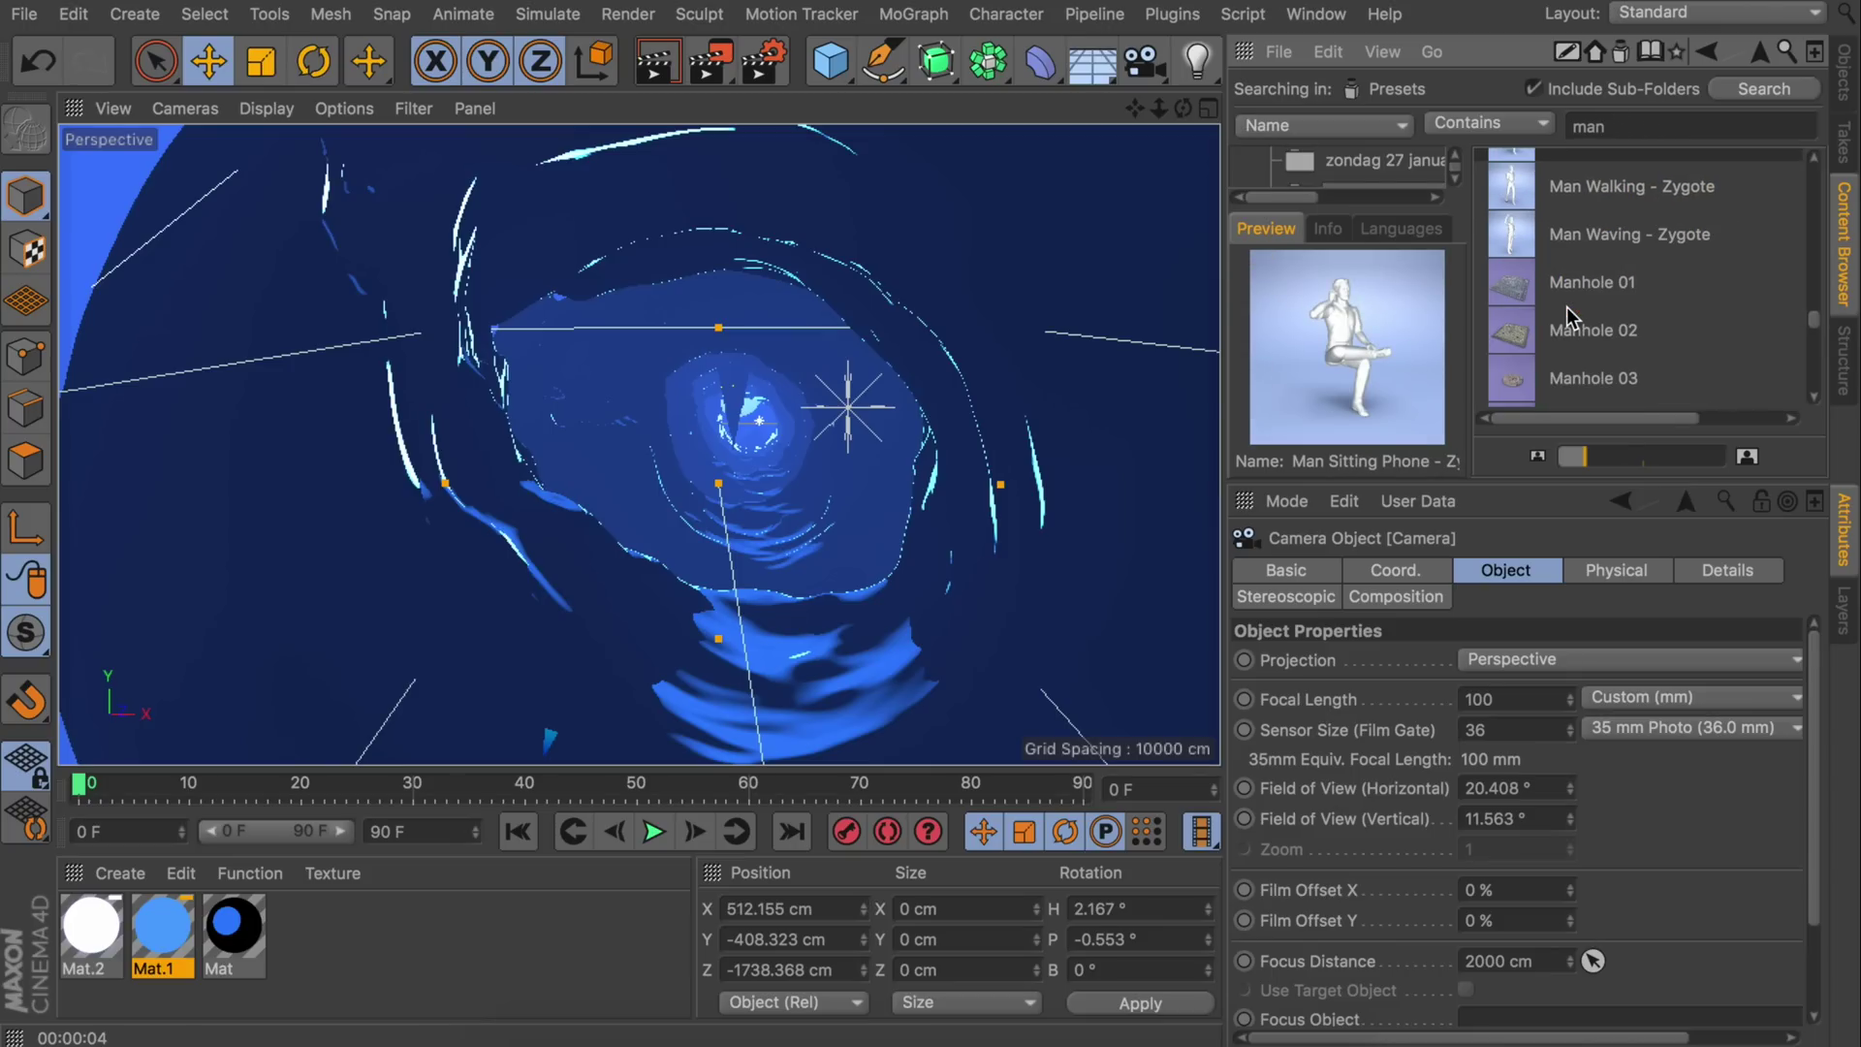
pyautogui.click(1847, 78)
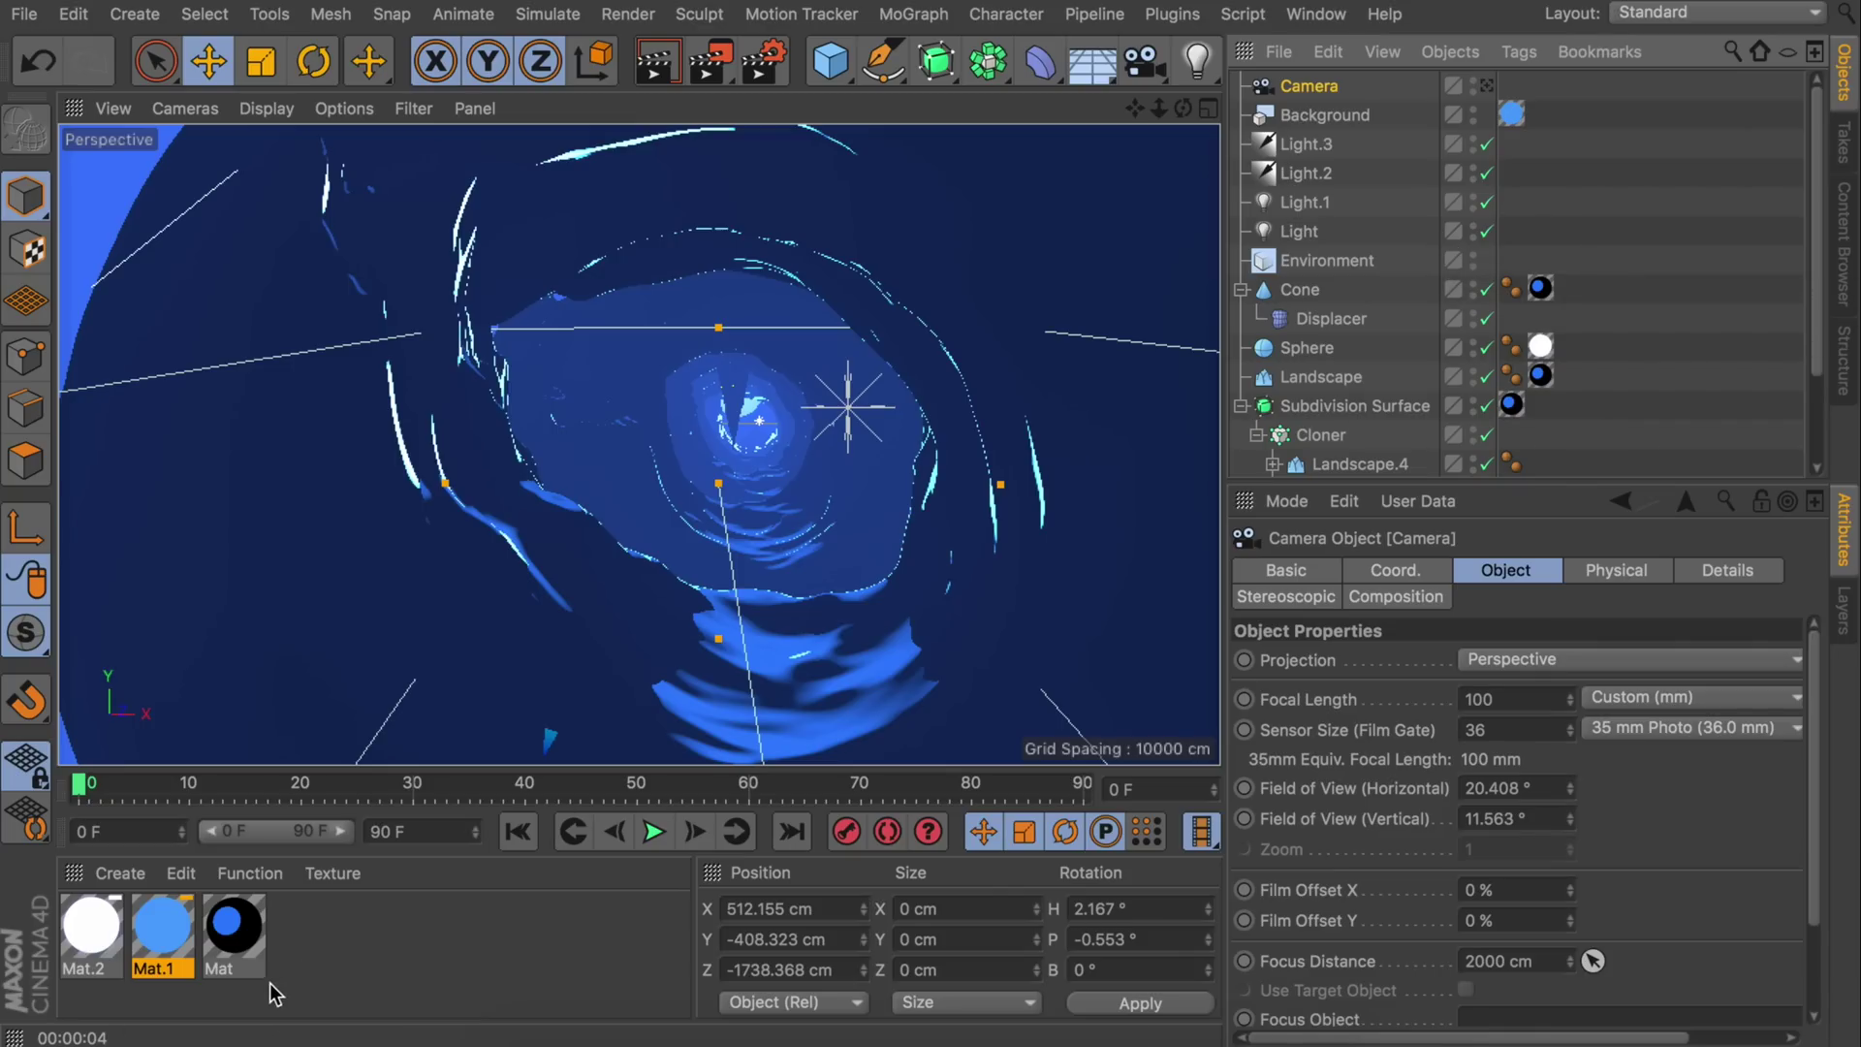
# - View through the new camera, add a Glow post effect to render settings, and render the view
pyautogui.click(1486, 85)
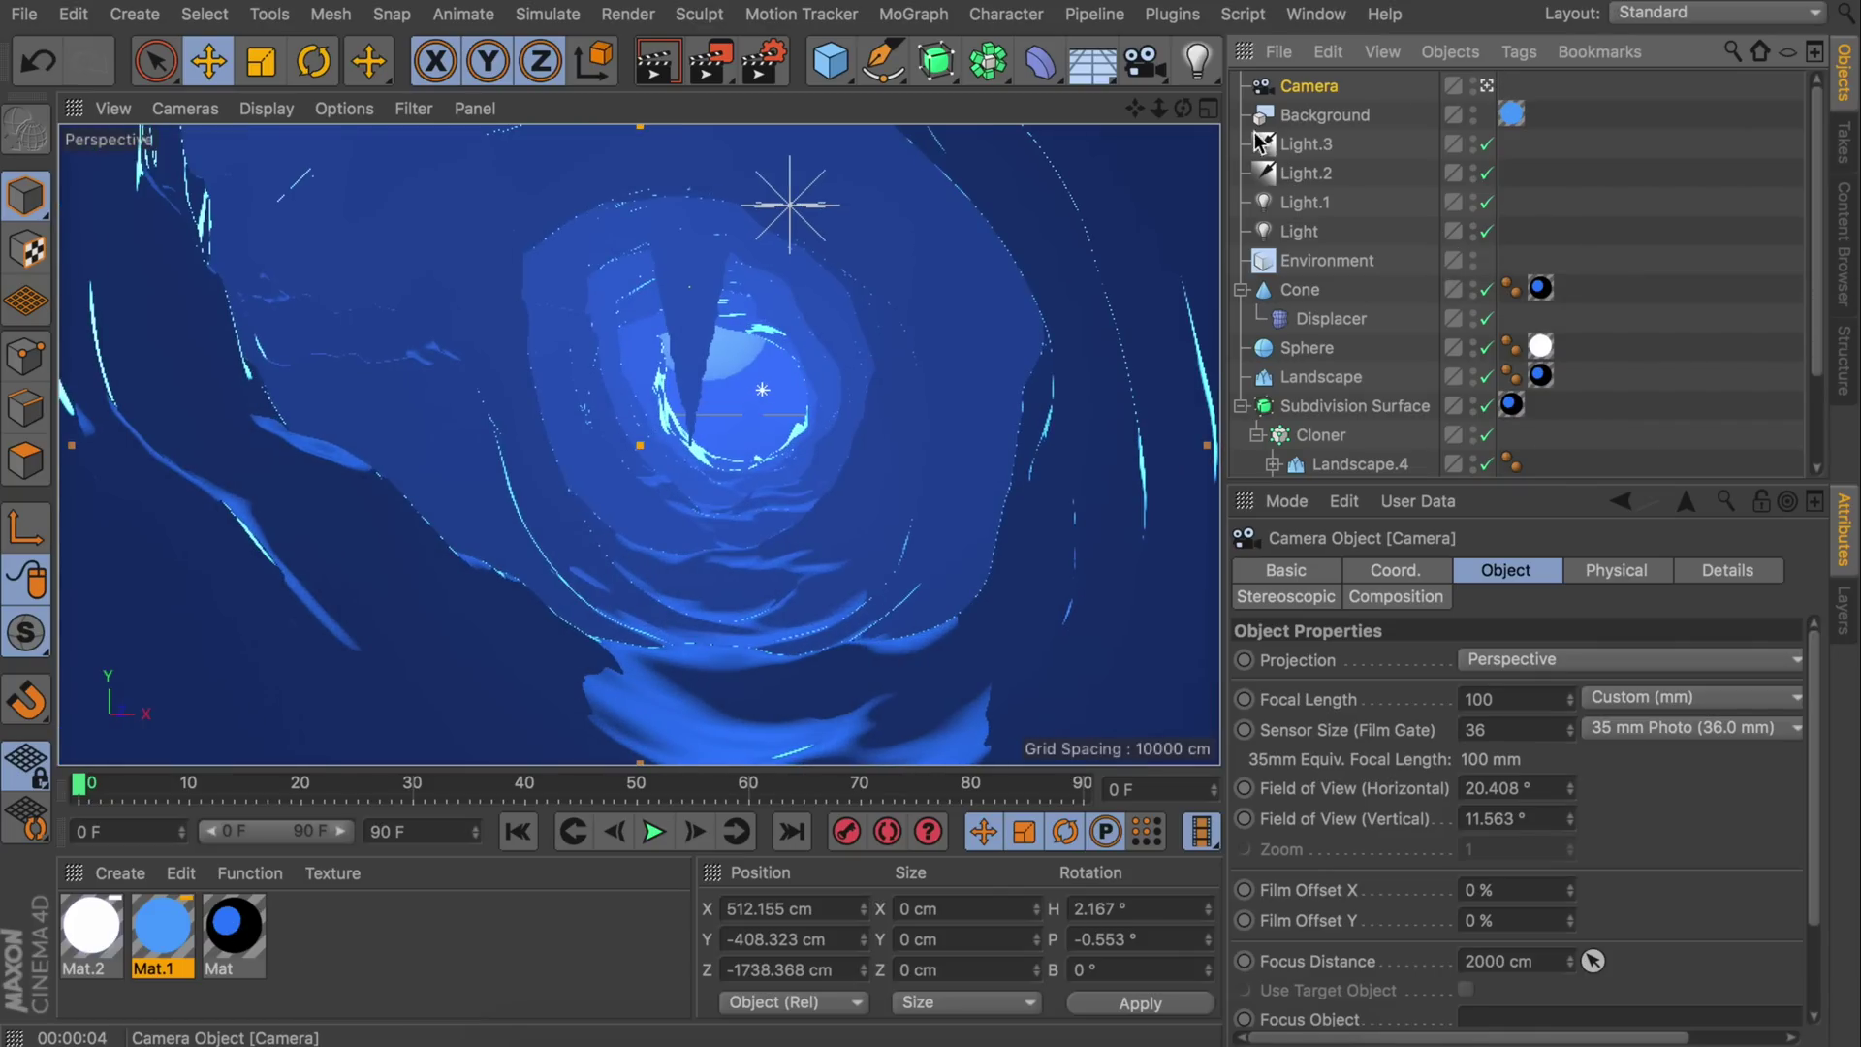
pyautogui.click(764, 64)
pyautogui.click(109, 504)
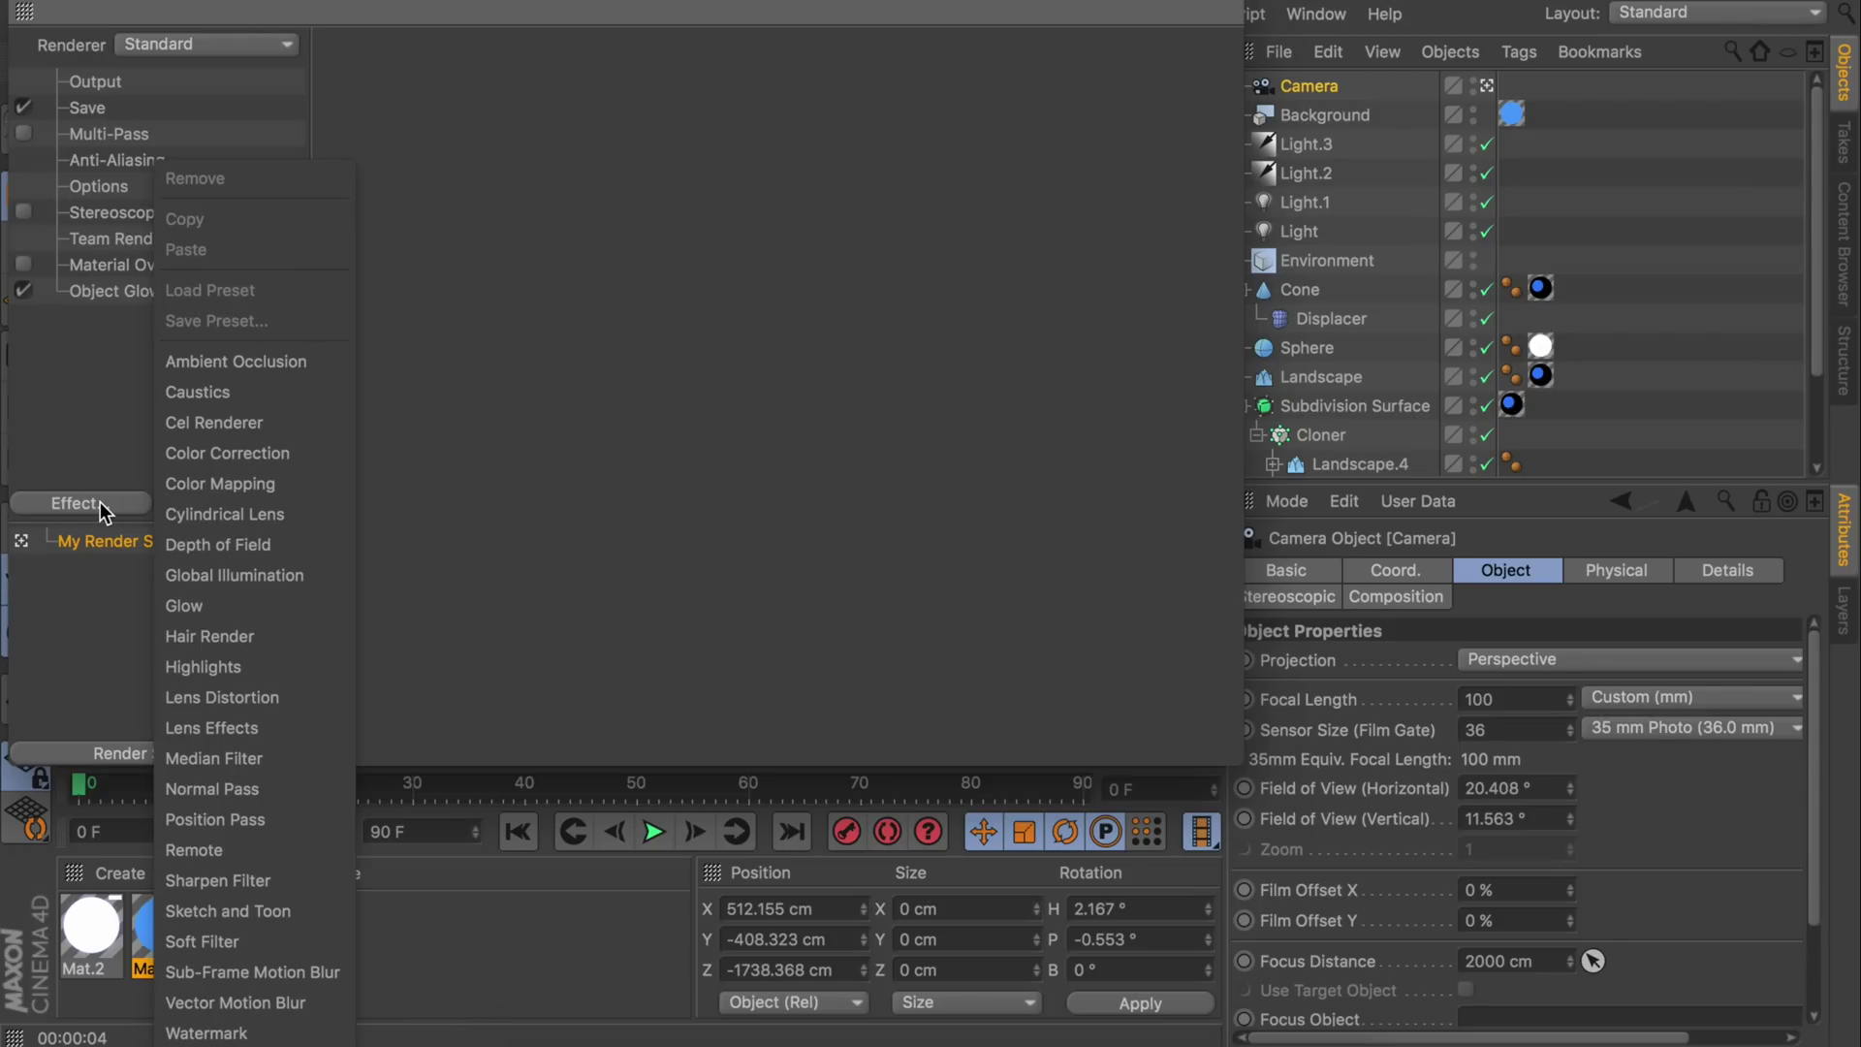
pyautogui.click(225, 602)
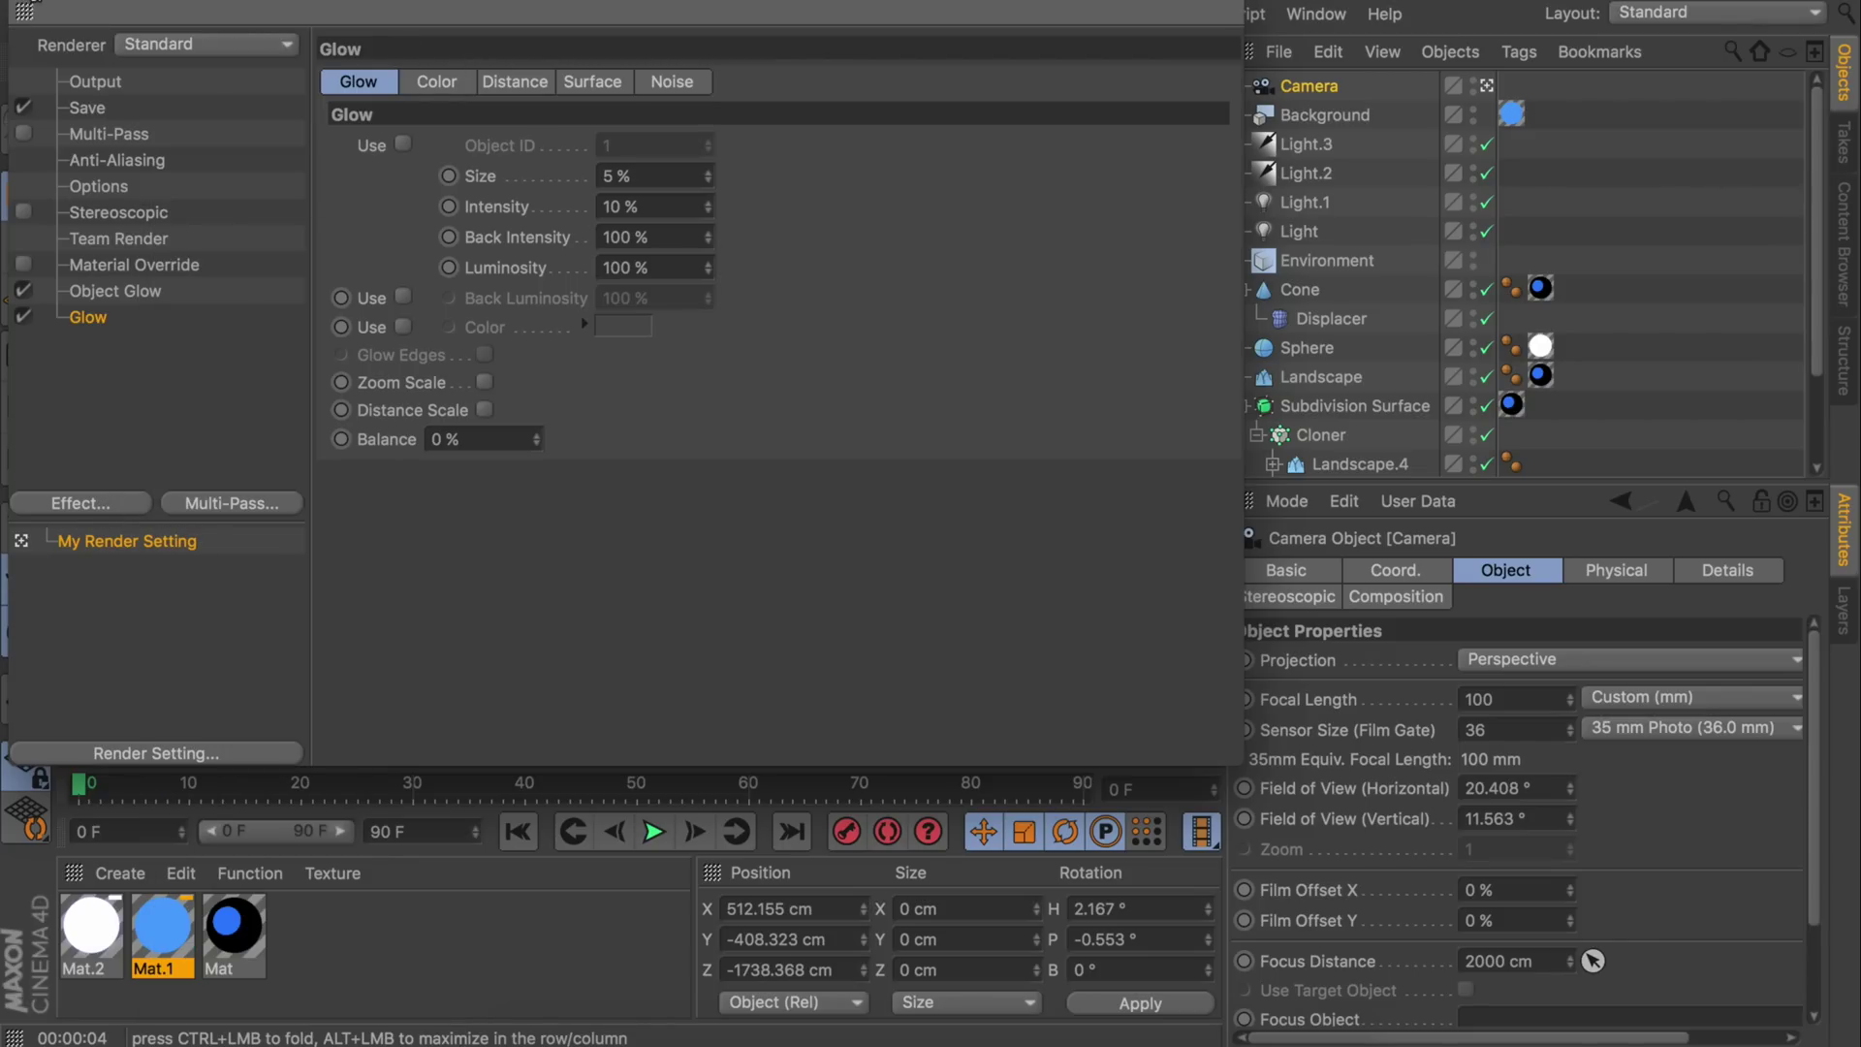
pyautogui.click(19, 7)
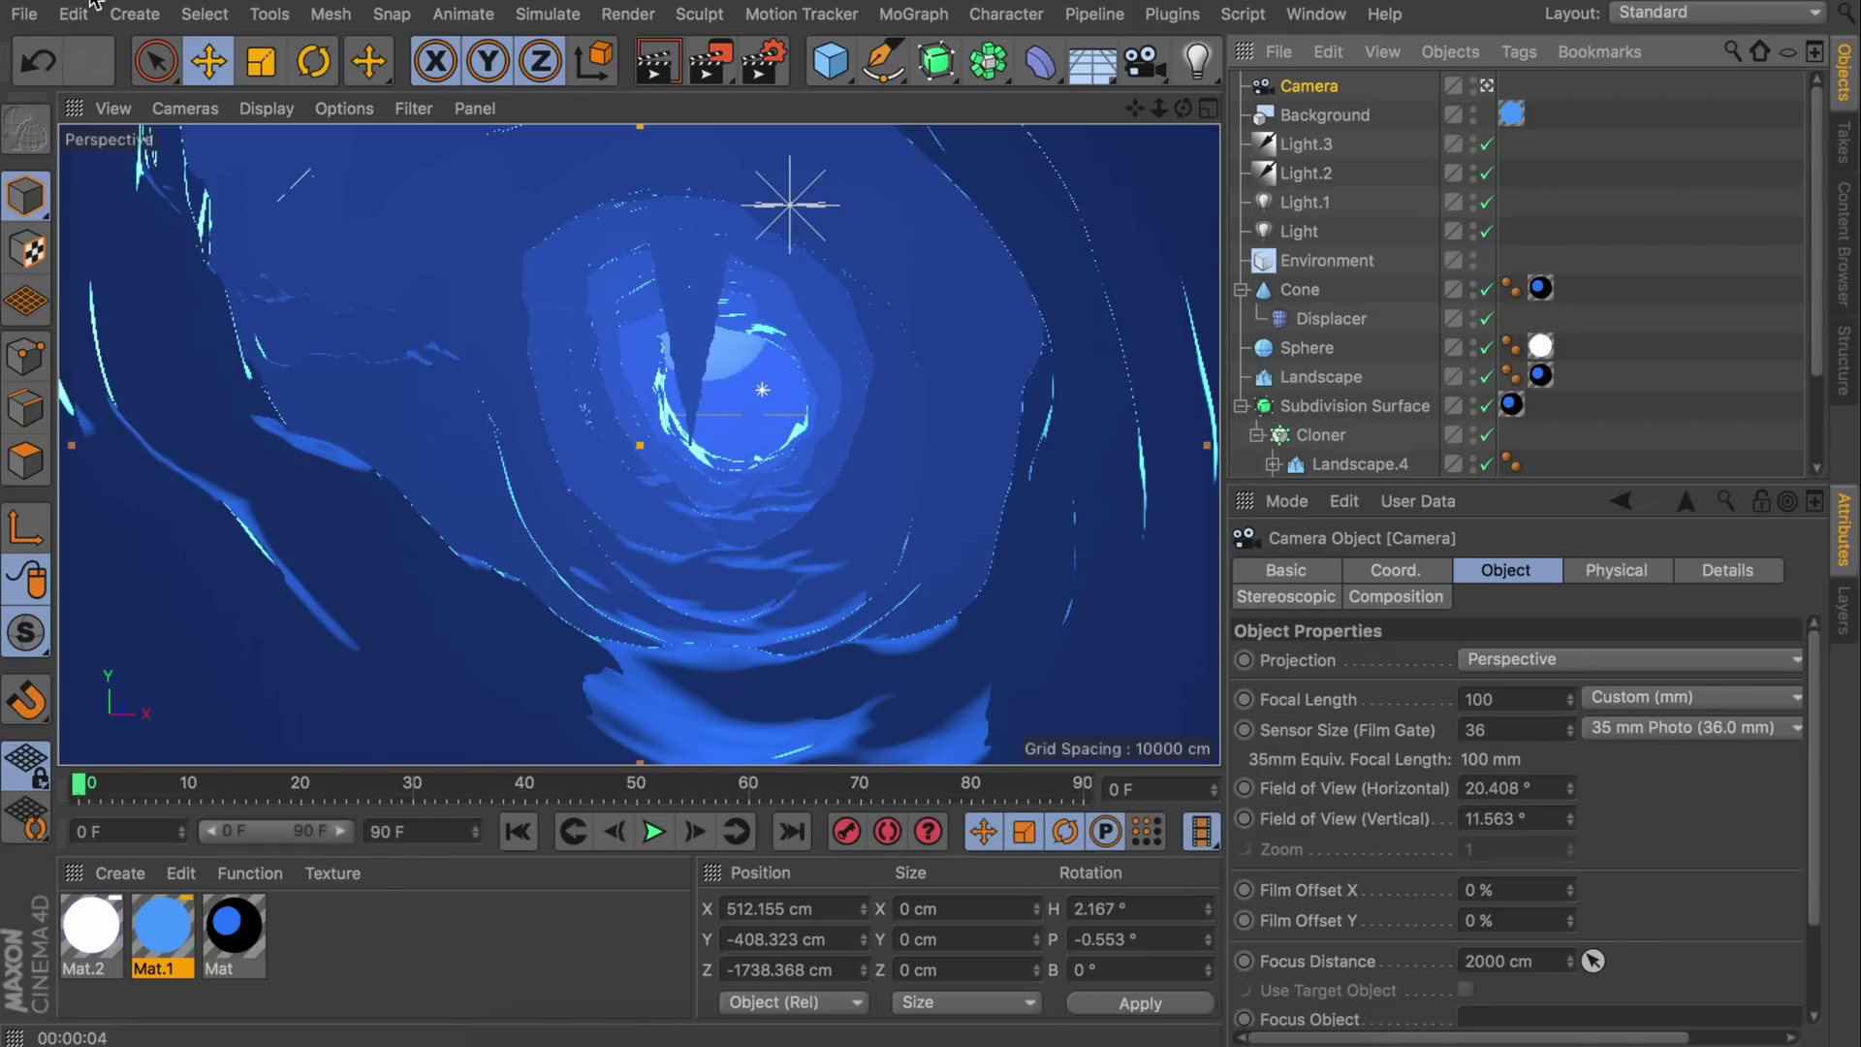
pyautogui.click(656, 70)
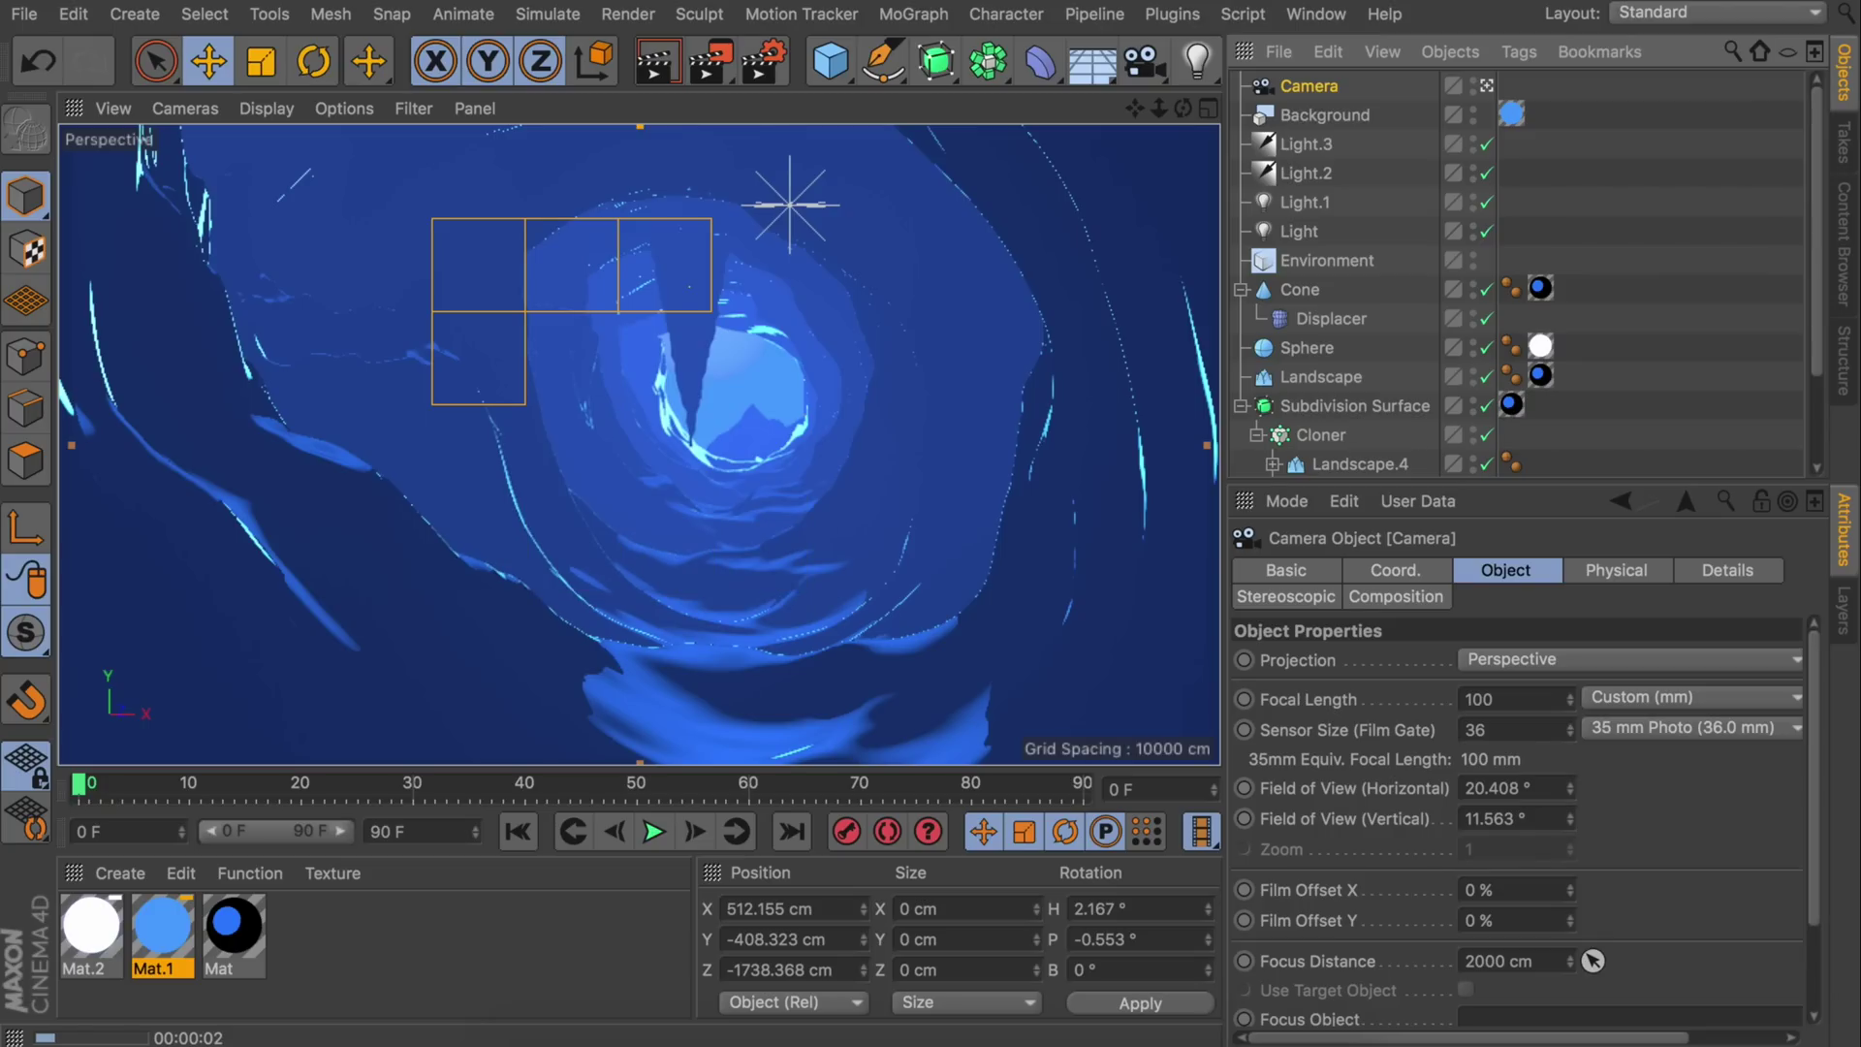